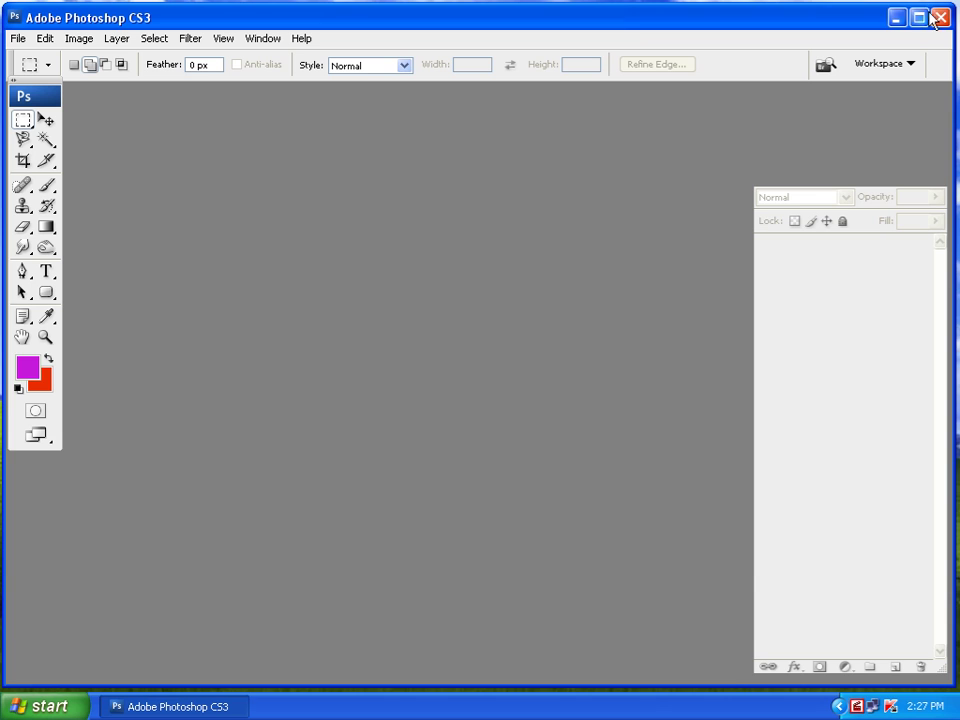
# - Maximize the program window and activate the Rectangular Marquee tool after briefly trying the Move tool
pyautogui.click(920, 20)
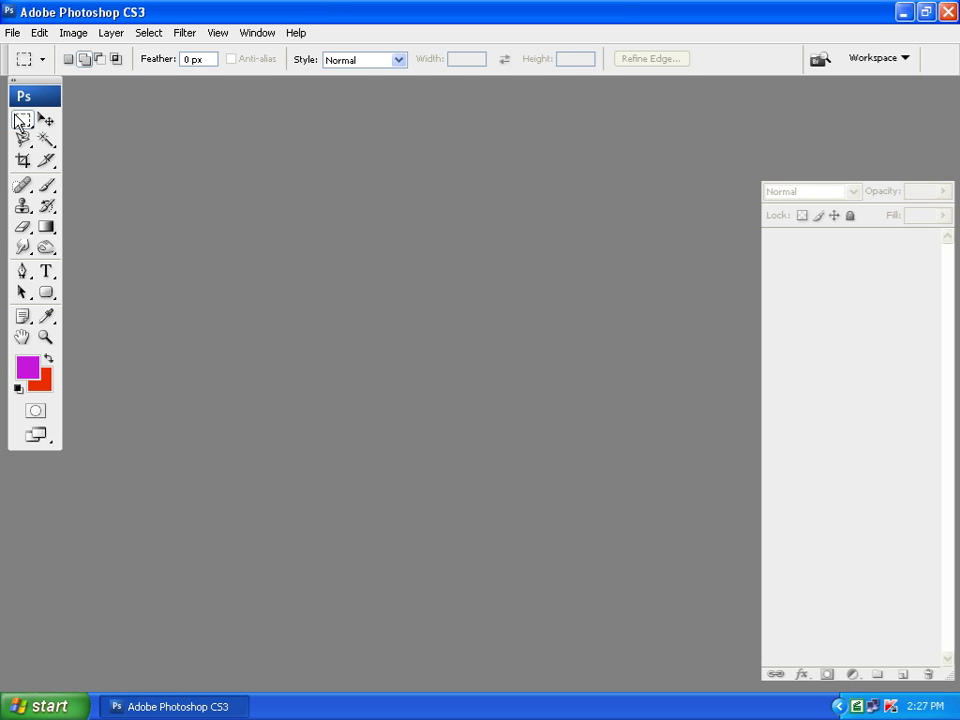
pyautogui.moveTo(21, 124); pyautogui.dragTo(81, 122)
pyautogui.click(44, 119)
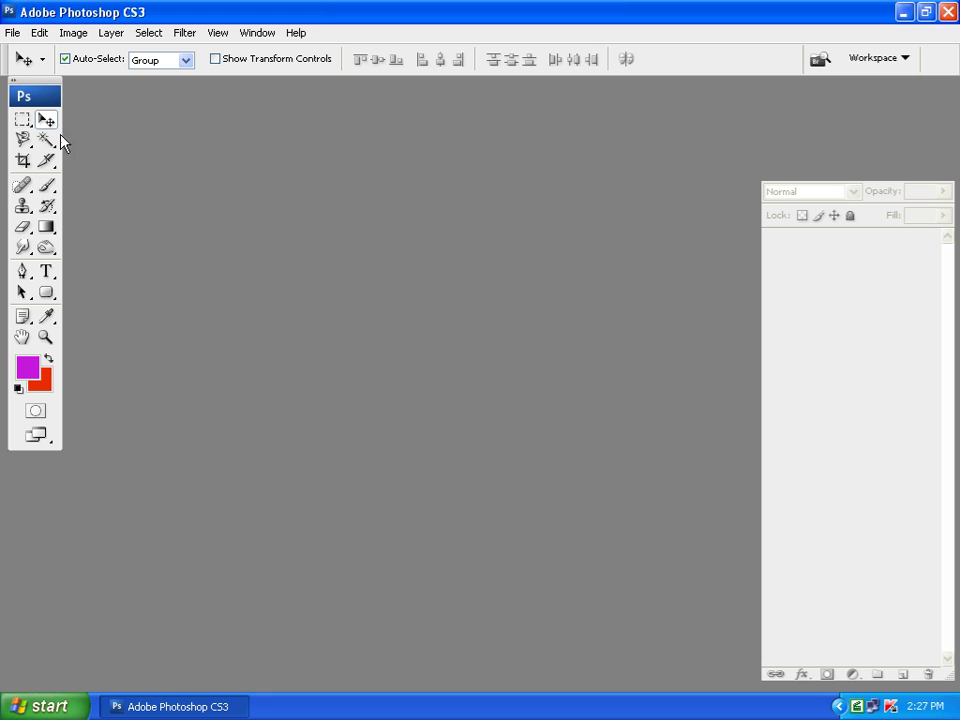
pyautogui.click(22, 119)
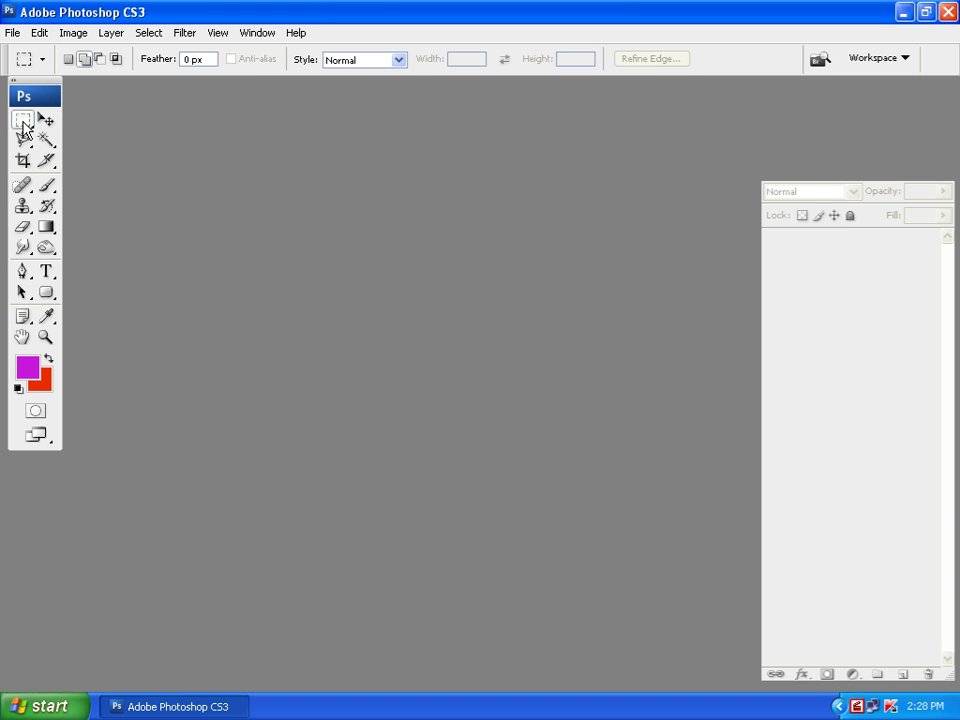
# - Examine the Red Eye tool and the Clone Stamp tool with their options
pyautogui.click(24, 189)
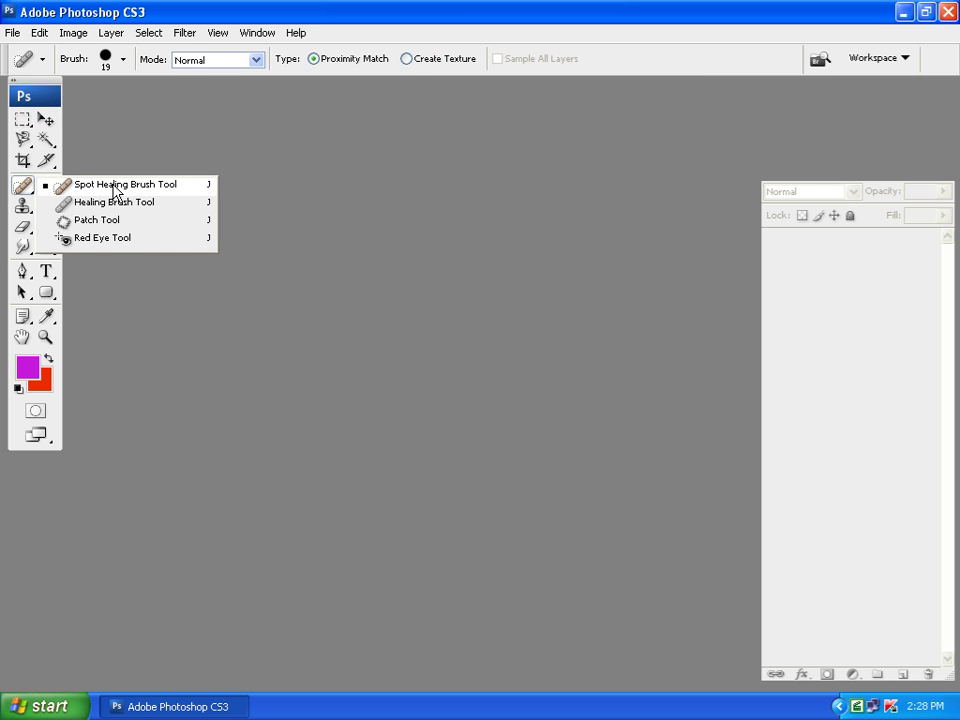
pyautogui.click(92, 240)
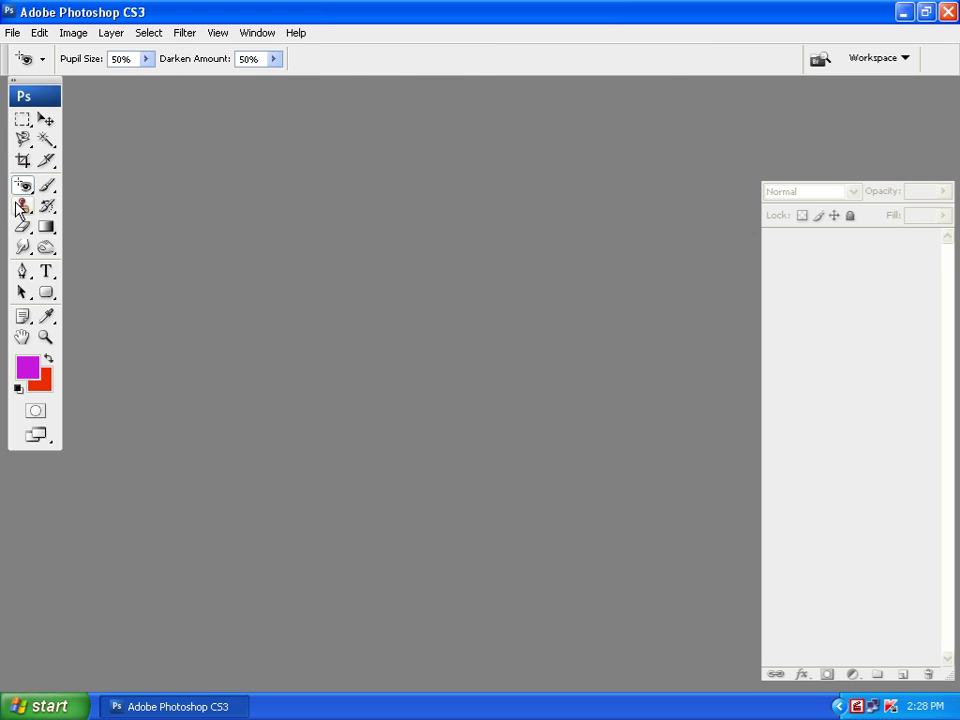
pyautogui.click(17, 208)
pyautogui.click(96, 210)
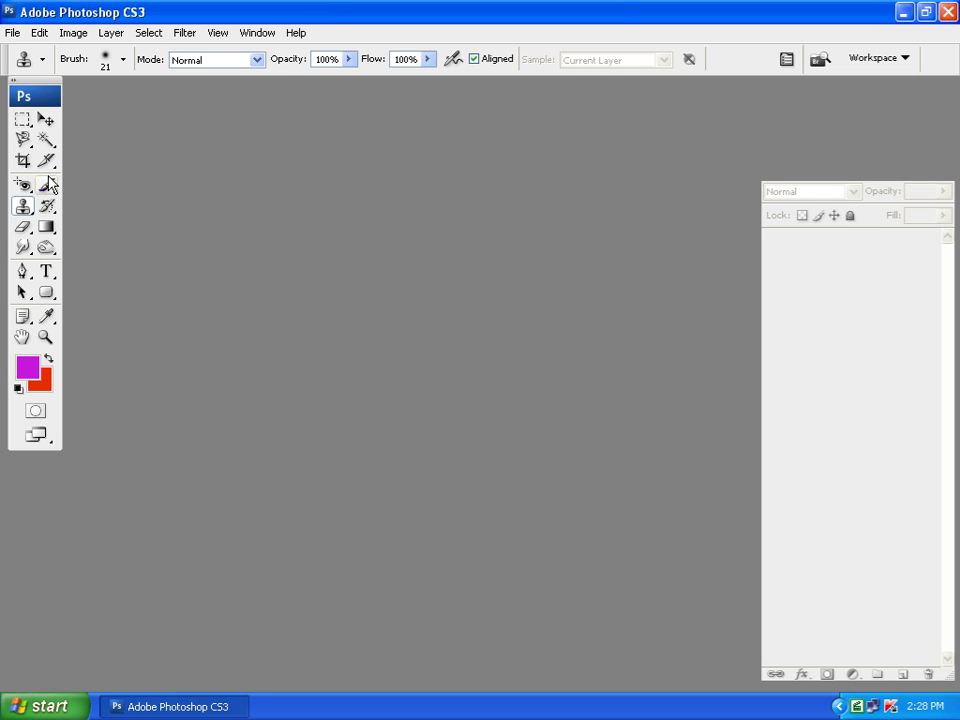
# - Make the Spot Healing Brush the current healing tool again and activate the Move tool
pyautogui.click(22, 184)
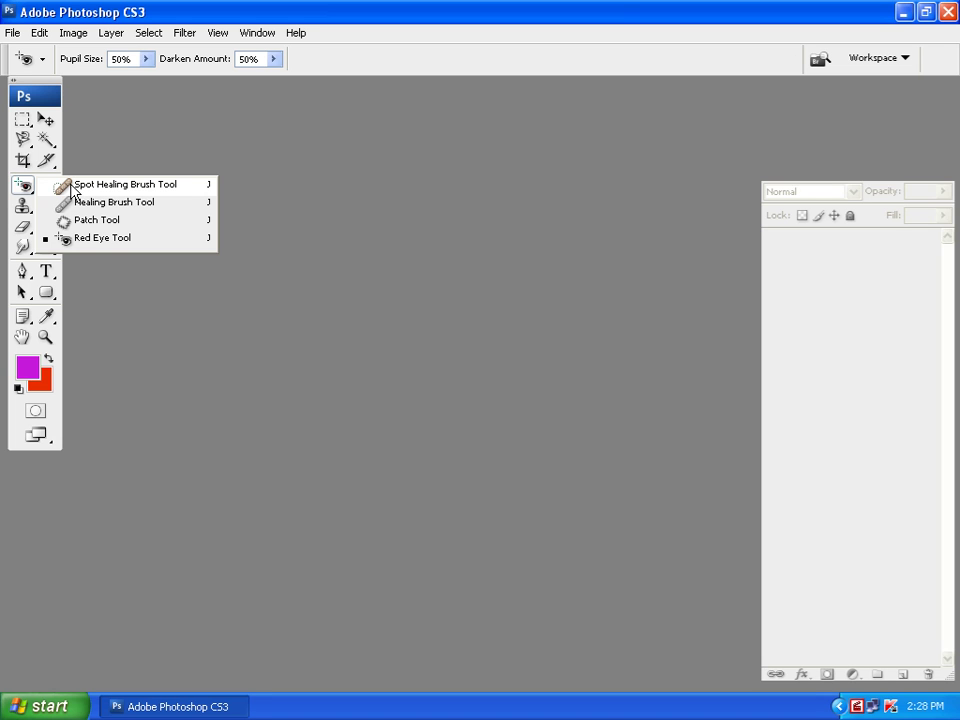
pyautogui.click(74, 189)
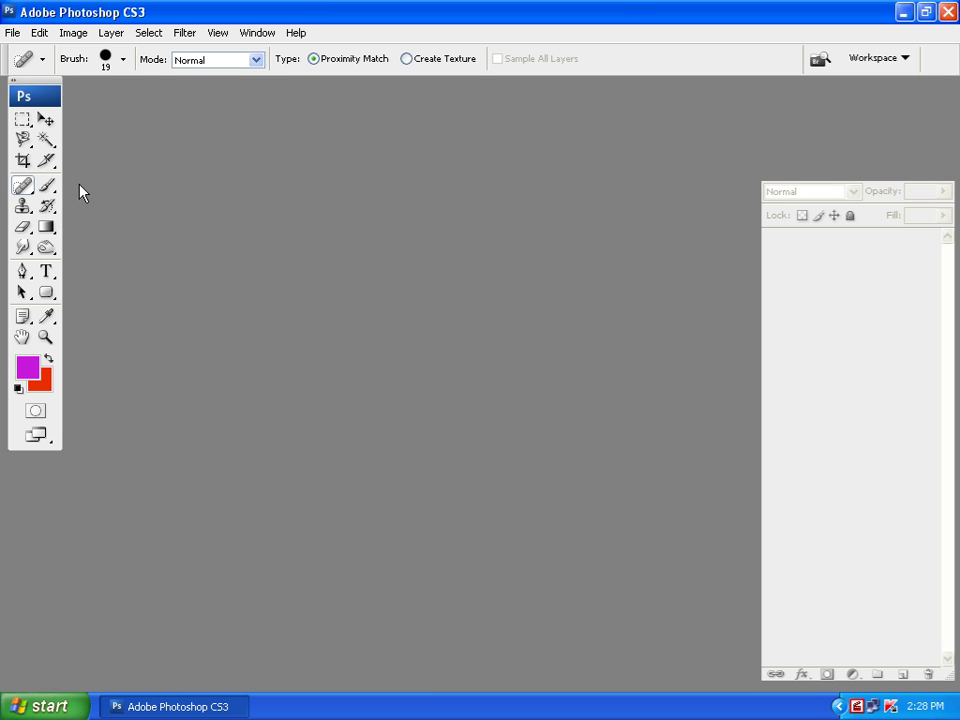
pyautogui.click(16, 190)
pyautogui.click(46, 119)
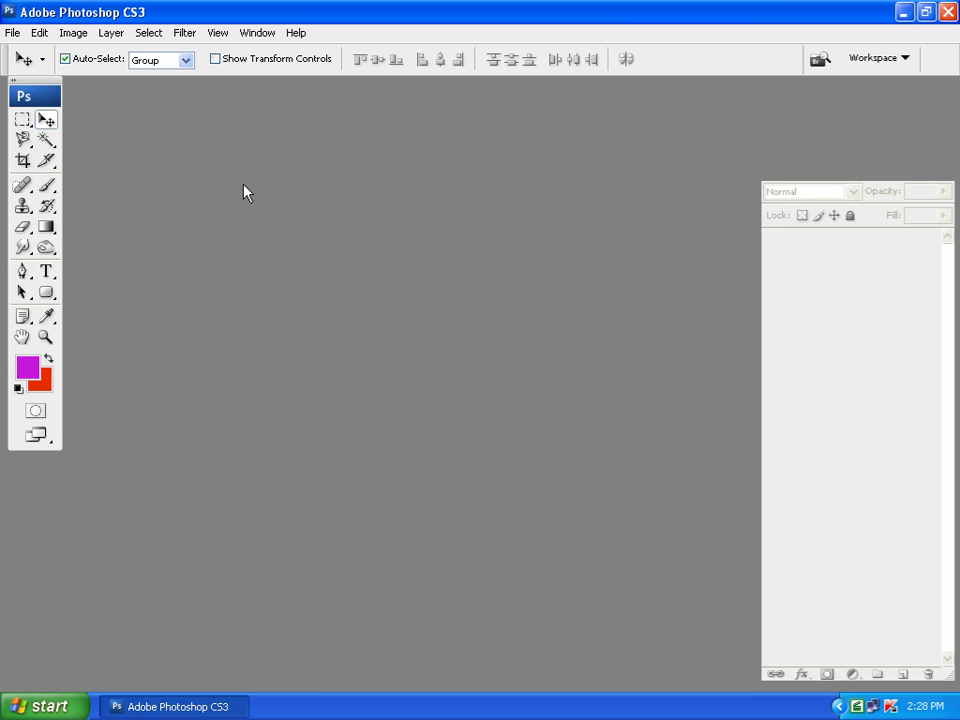
# - Start opening a file and browse to the Samples folder under C:, Program Files, Adobe, Adobe Photoshop CS3
pyautogui.click(11, 33)
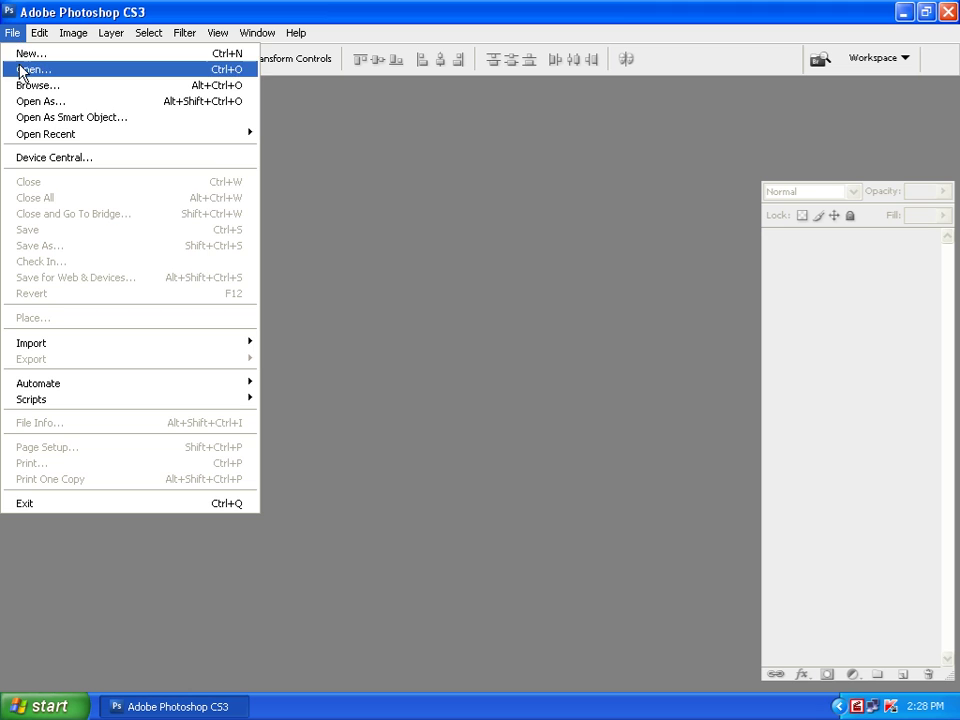
pyautogui.click(20, 67)
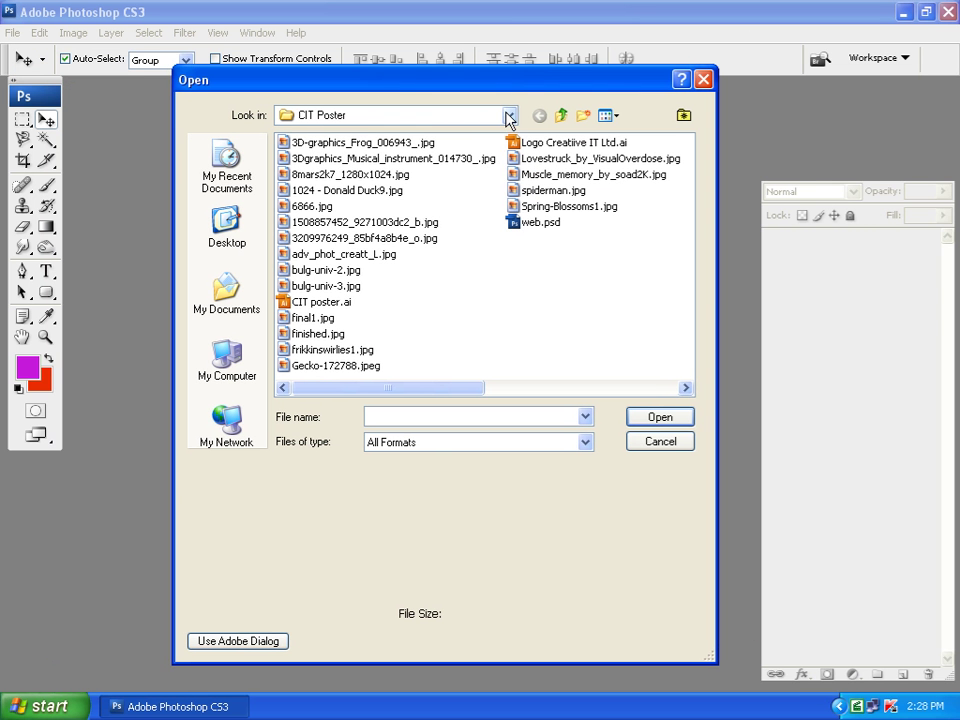
pyautogui.click(509, 116)
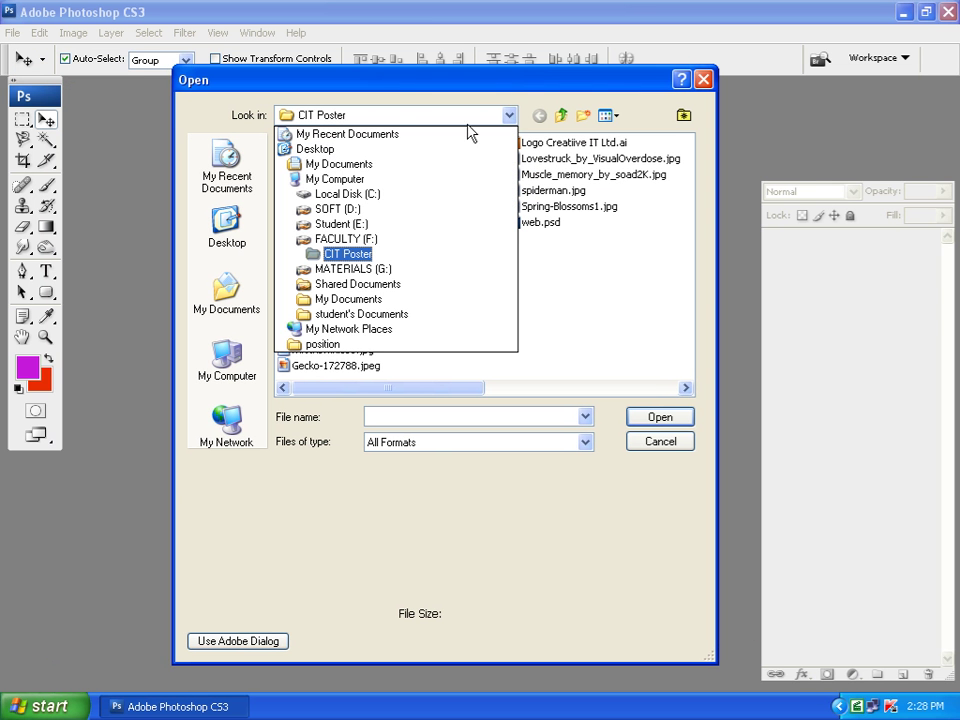
pyautogui.click(358, 196)
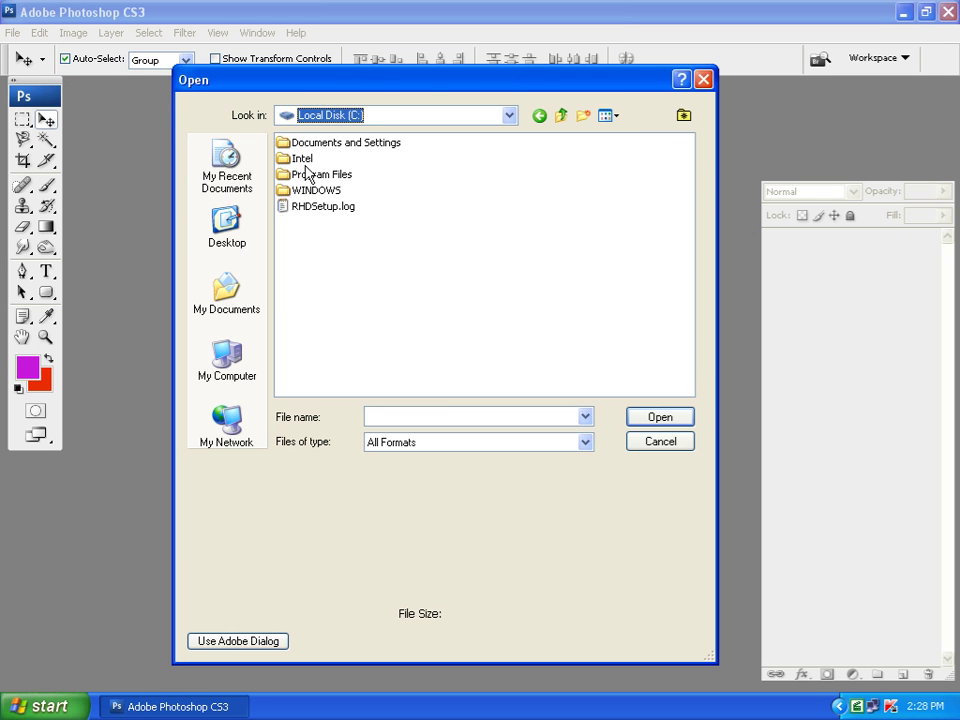
pyautogui.doubleClick(322, 176)
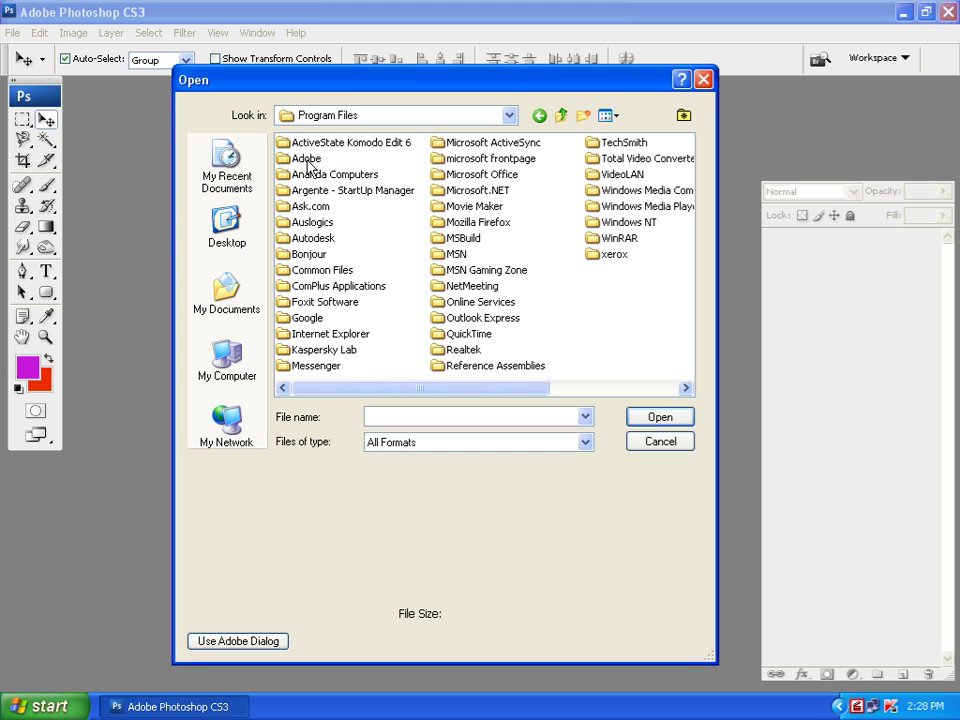
pyautogui.click(307, 160)
pyautogui.doubleClick(307, 160)
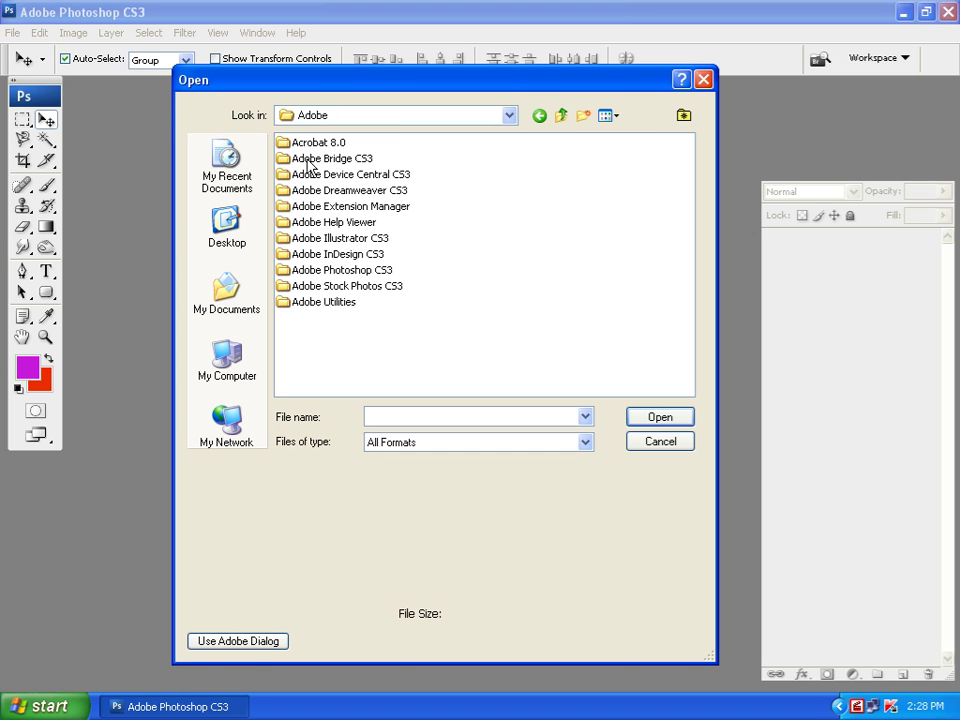
pyautogui.click(341, 271)
pyautogui.doubleClick(338, 271)
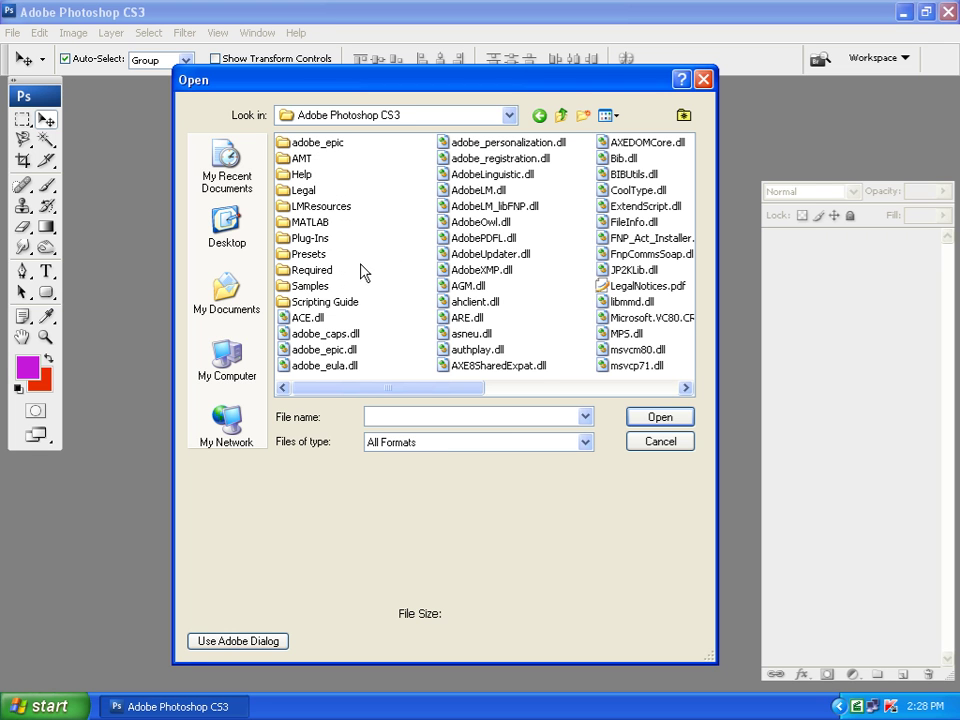
pyautogui.click(307, 288)
pyautogui.doubleClick(307, 288)
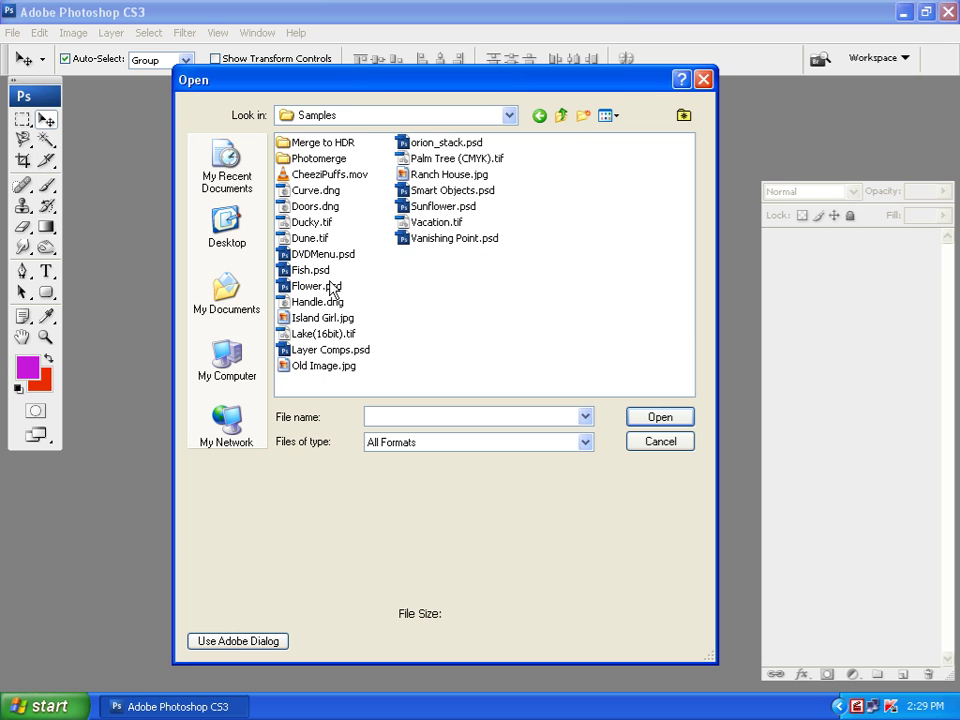
# - Show the sample files as thumbnails and open Old Image.jpg
pyautogui.click(611, 116)
pyautogui.click(618, 138)
pyautogui.moveTo(686, 178); pyautogui.dragTo(679, 302)
pyautogui.click(558, 258)
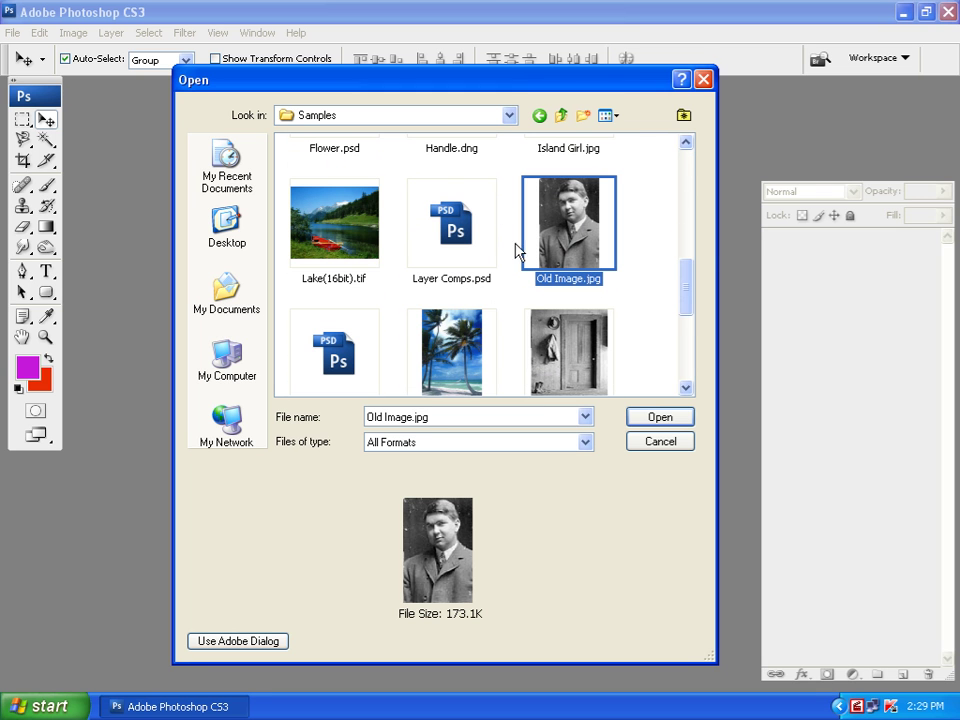
pyautogui.click(637, 420)
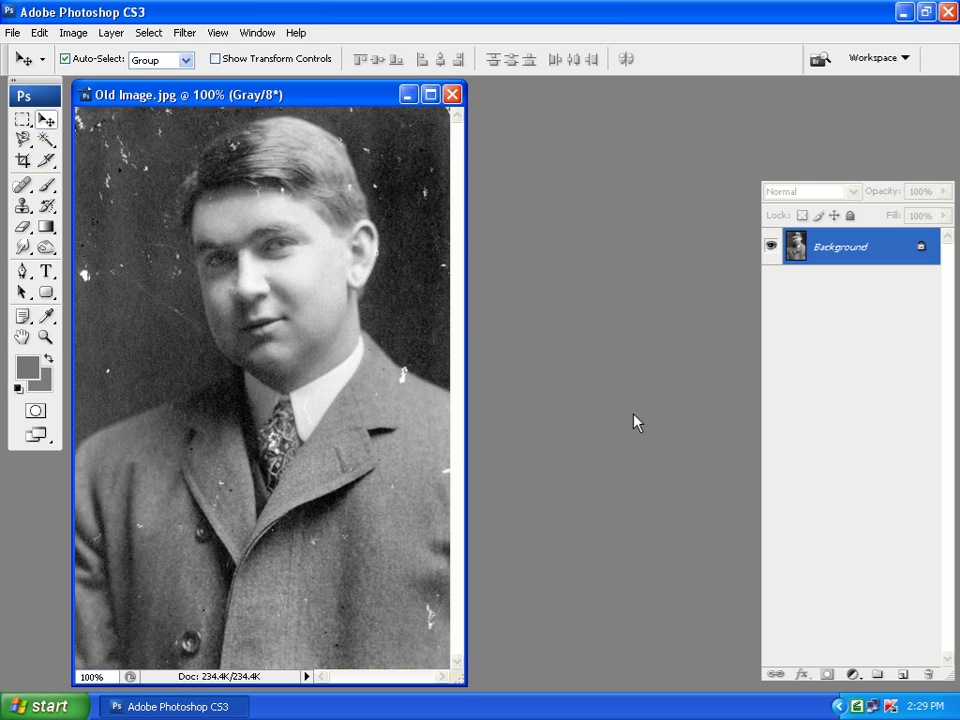
# - Reposition the Old Image.jpg window near the middle of the workspace
pyautogui.doubleClick(354, 97)
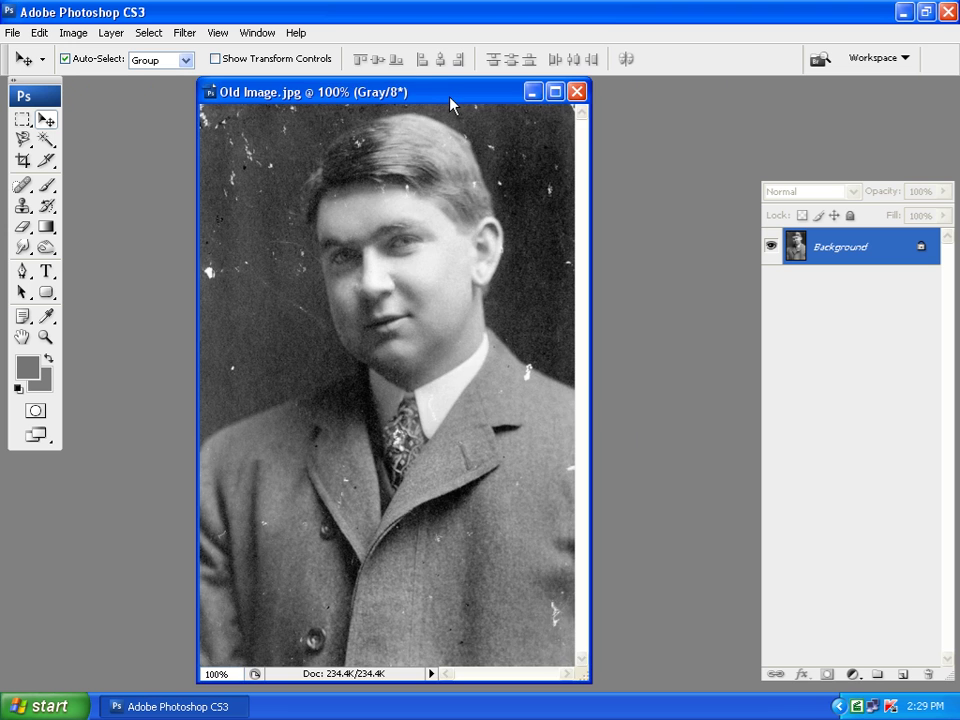
pyautogui.doubleClick(450, 104)
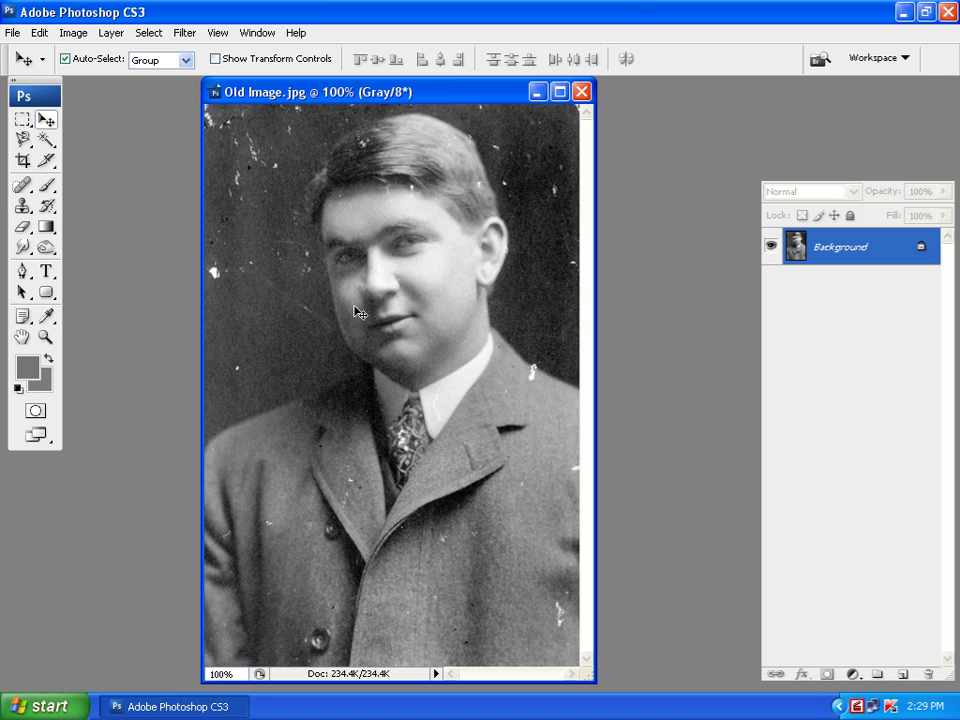
pyautogui.hotkey('ctrl', 'w')
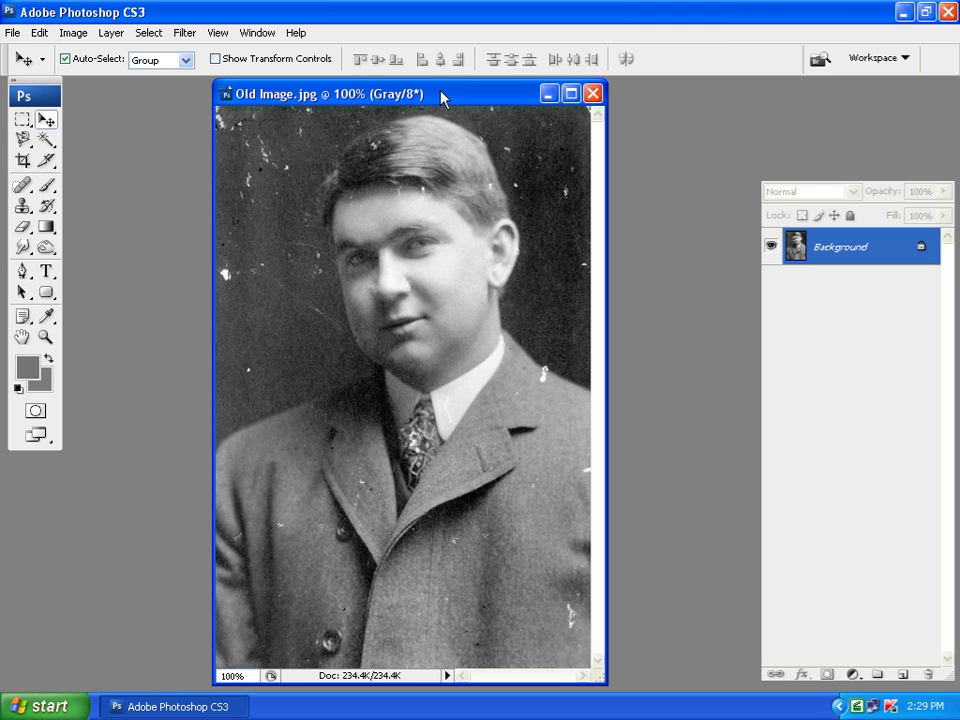
# - Switch the display to Full Screen Mode With Menu Bar
pyautogui.click(36, 433)
pyautogui.click(36, 433)
pyautogui.click(36, 433)
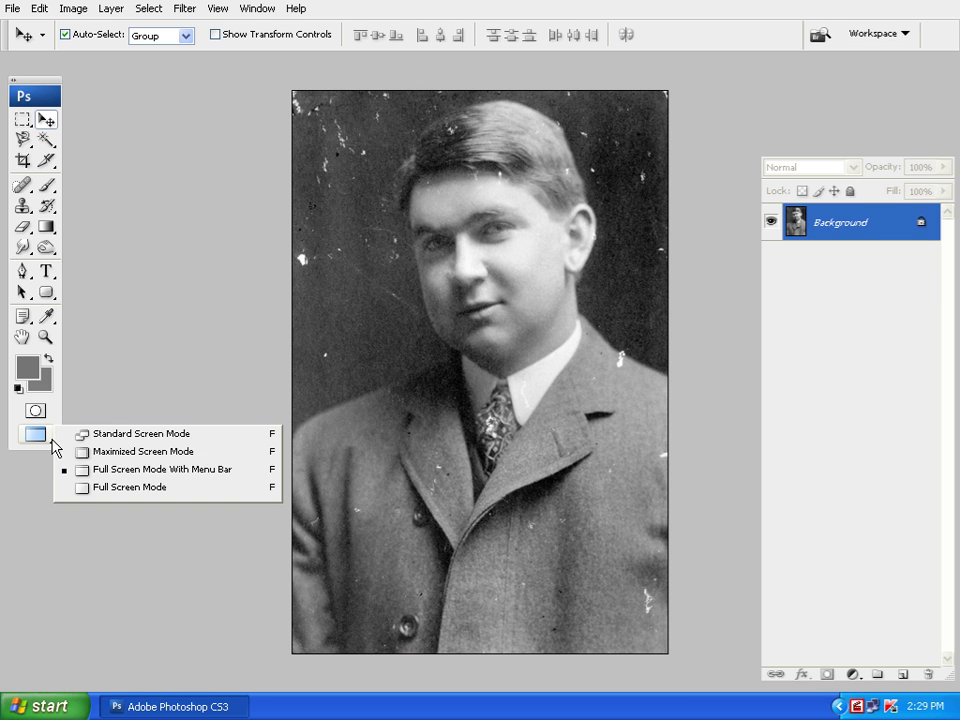
pyautogui.click(147, 470)
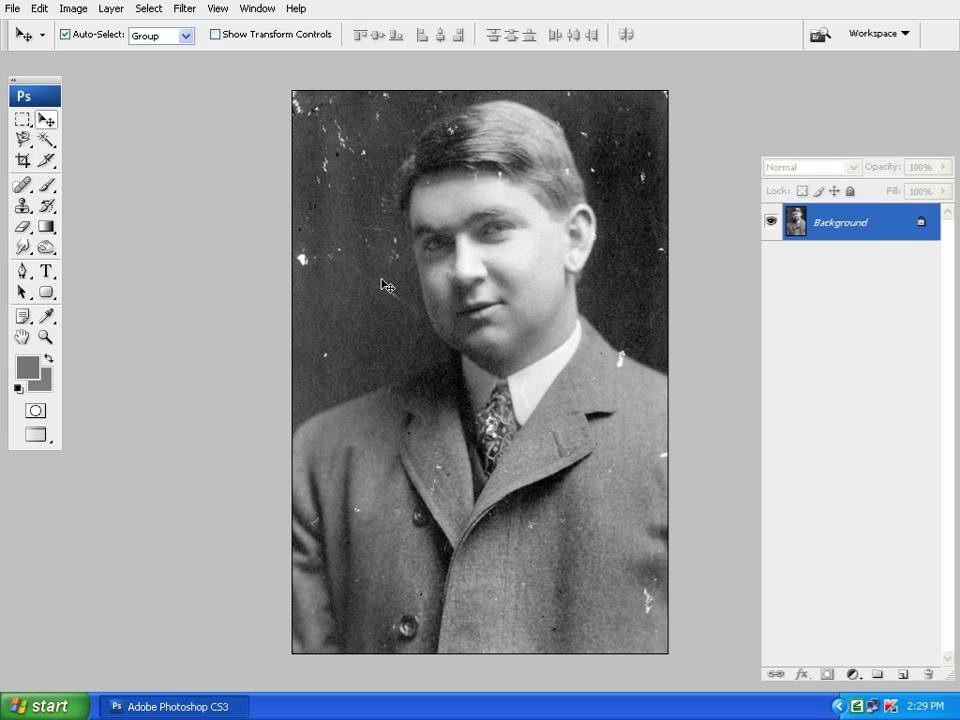
# - Review the available screen modes and cycle through them back to Full Screen Mode With Menu Bar
pyautogui.click(216, 12)
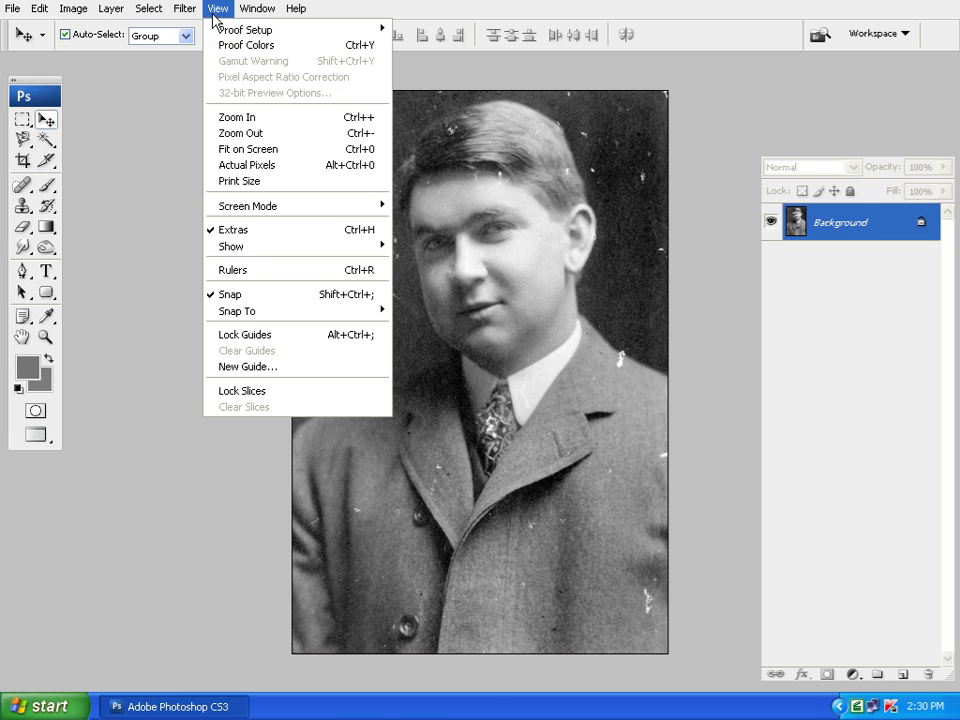
pyautogui.moveTo(262, 206)
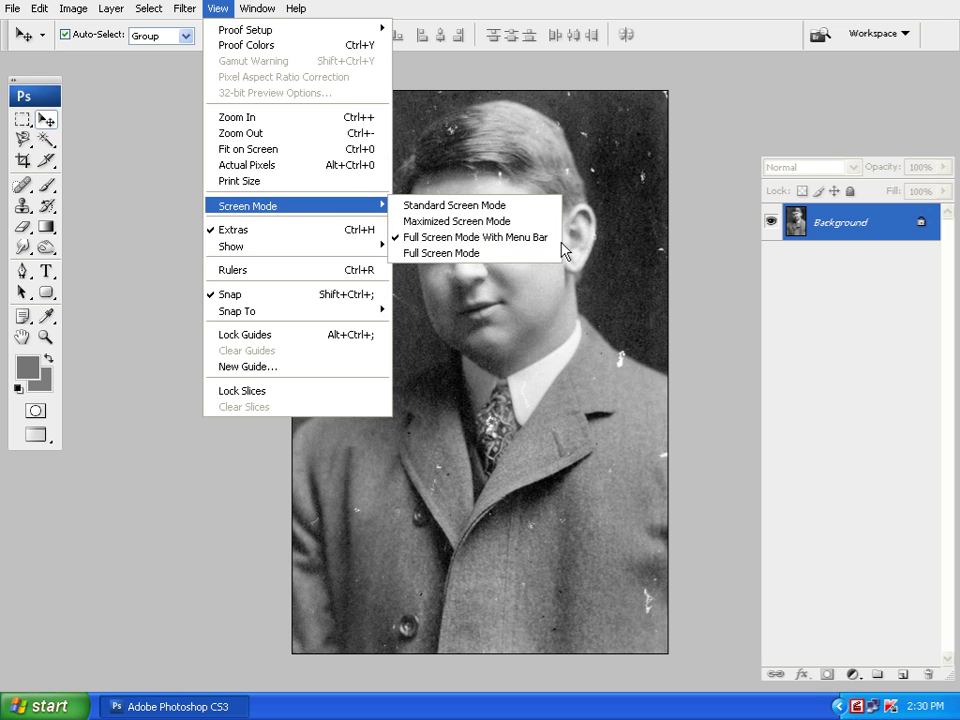
pyautogui.click(169, 254)
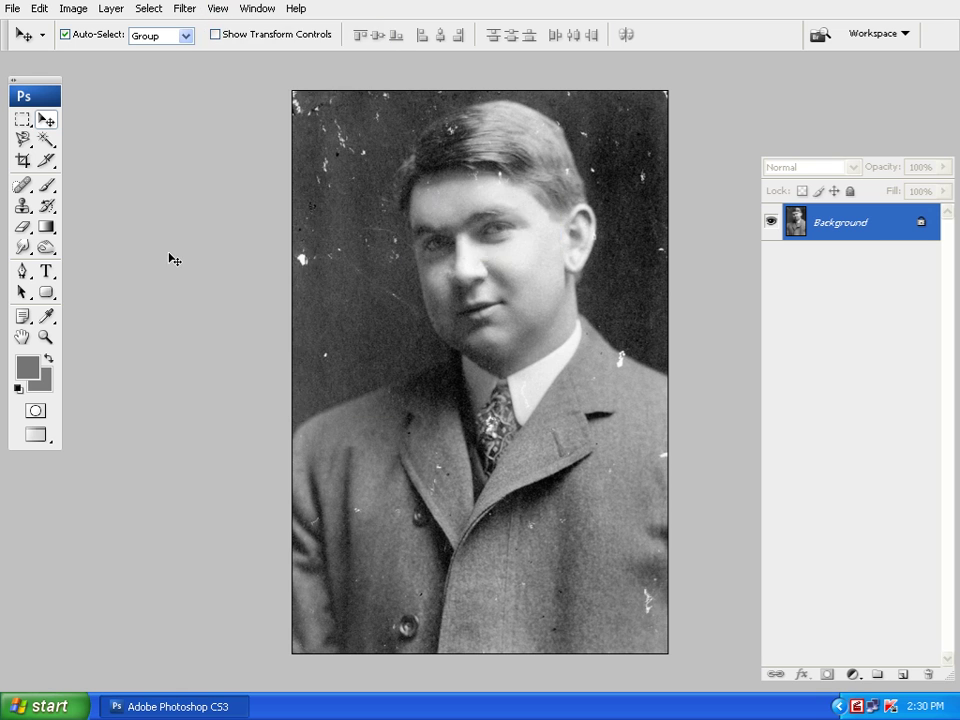
pyautogui.press('f')
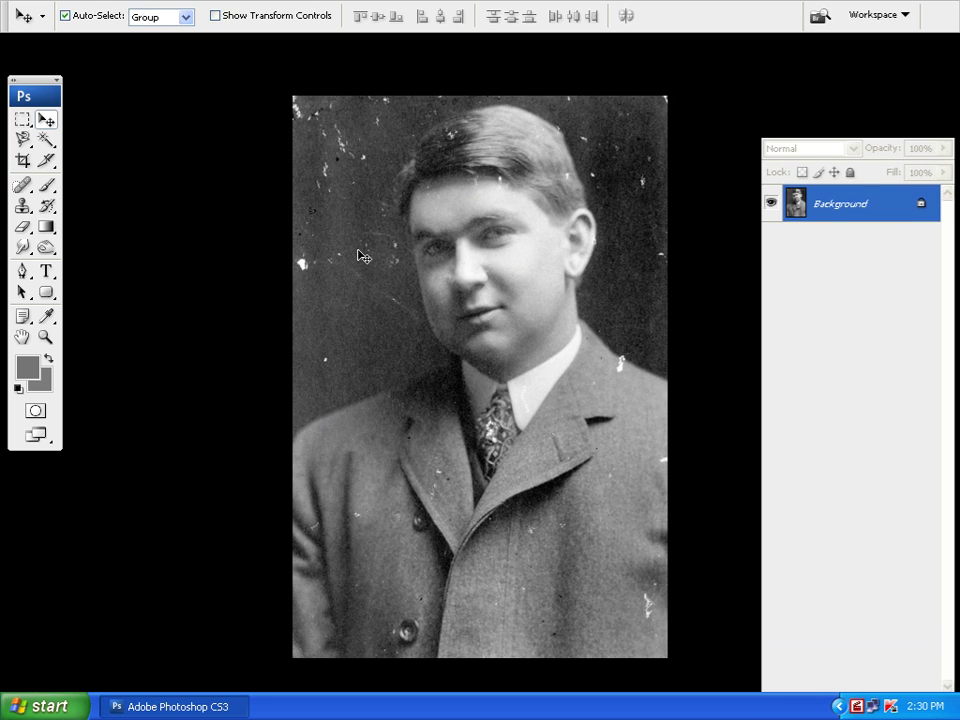
pyautogui.press('f')
pyautogui.press('f')
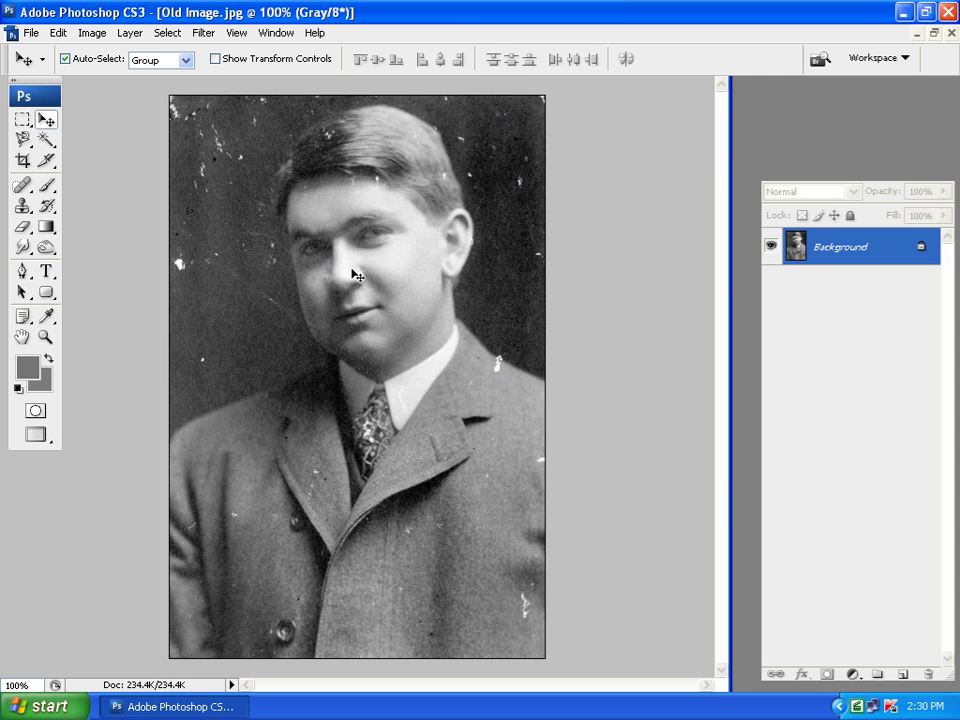
pyautogui.press('f')
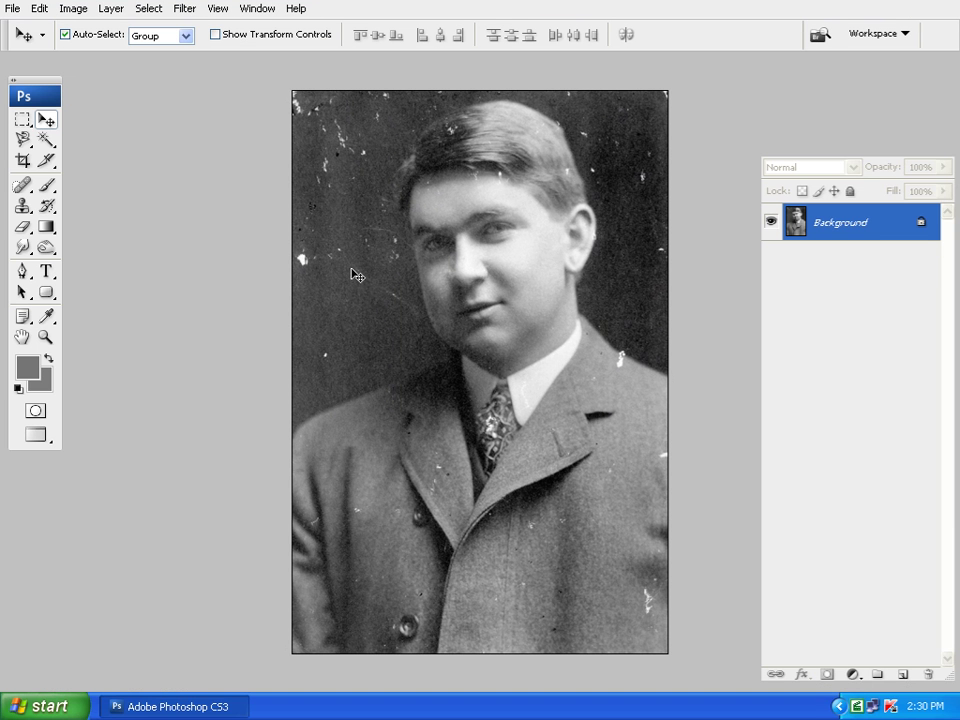
# - Return to Standard Screen Mode and shift the image window slightly closer to the toolbox
pyautogui.press('space')
pyautogui.moveTo(560, 240); pyautogui.dragTo(448, 251)
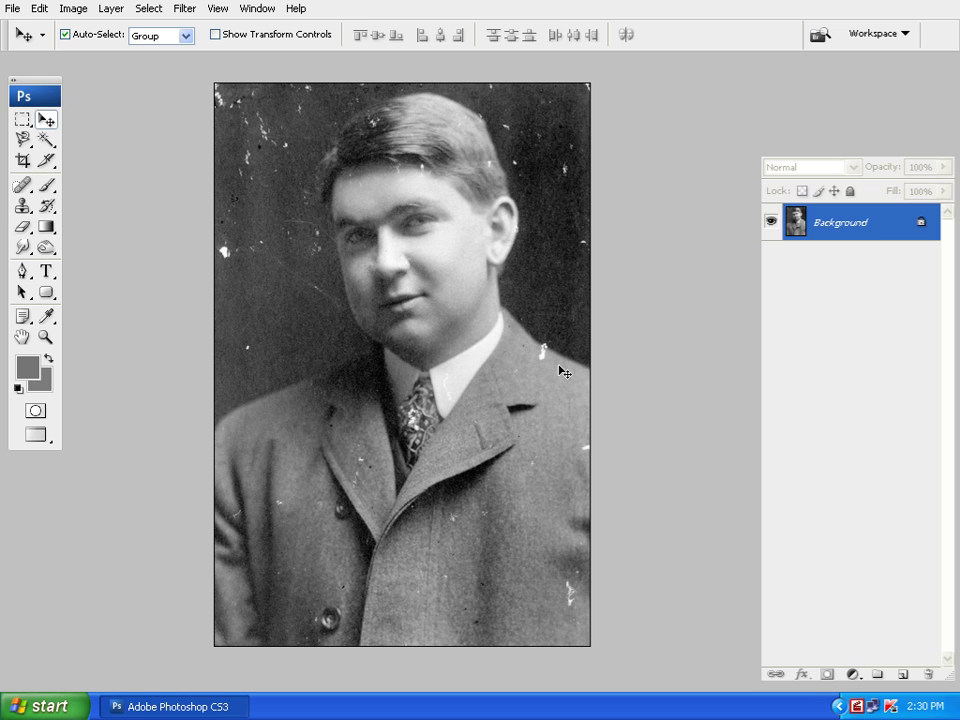
pyautogui.press('f')
pyautogui.press('f')
pyautogui.moveTo(435, 112); pyautogui.dragTo(407, 110)
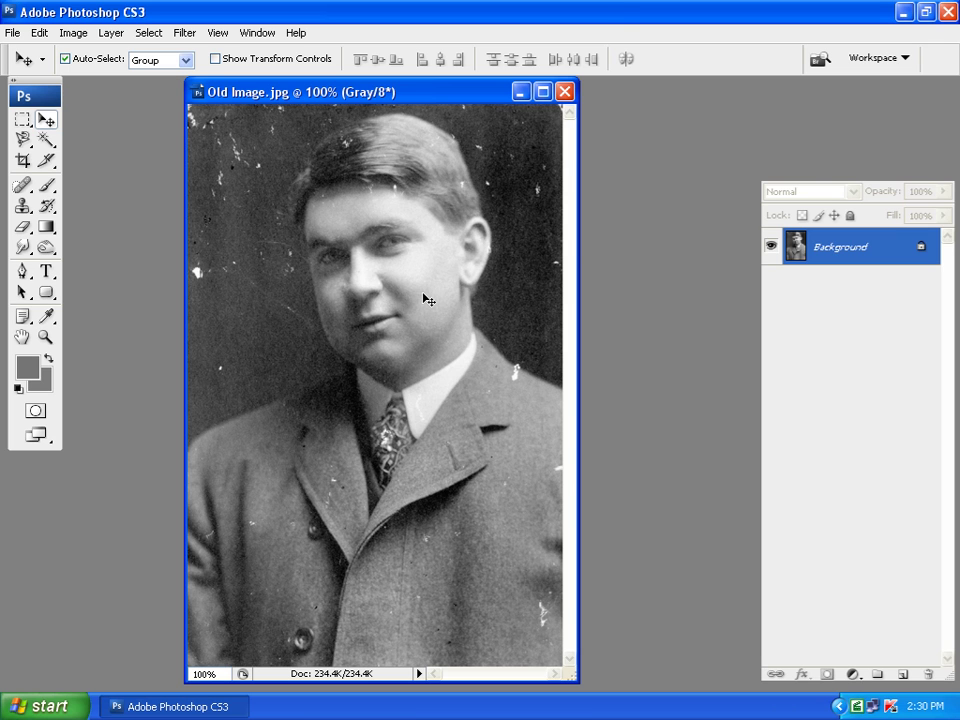
pyautogui.moveTo(406, 93); pyautogui.dragTo(397, 94)
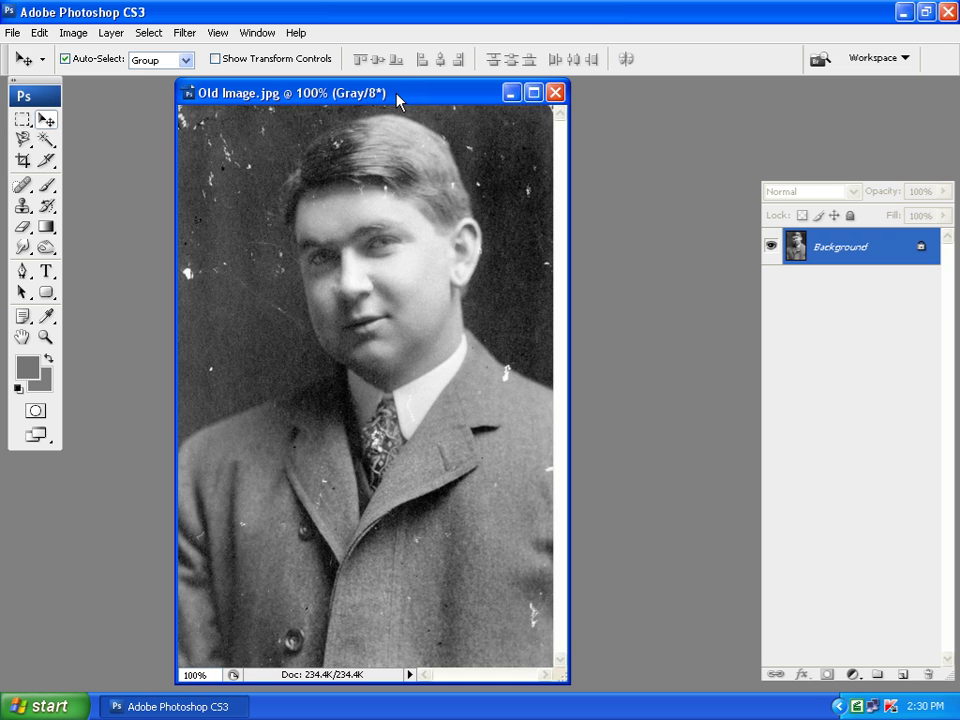
# - Duplicate the Old Image.jpg document, keeping the suggested name
pyautogui.rightClick(397, 98)
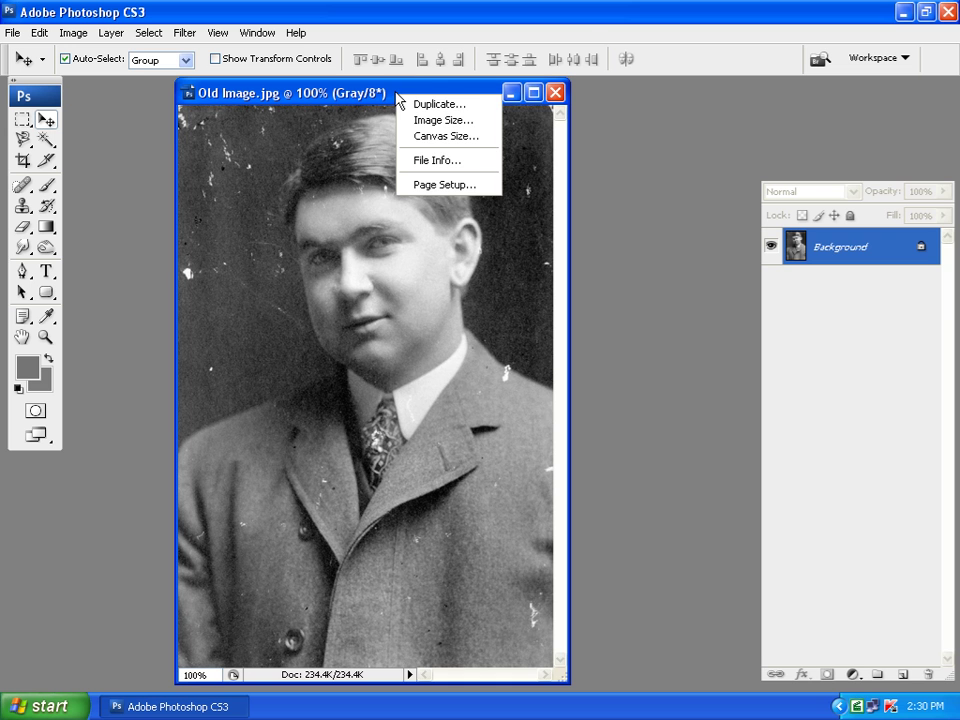
pyautogui.click(416, 104)
pyautogui.click(615, 234)
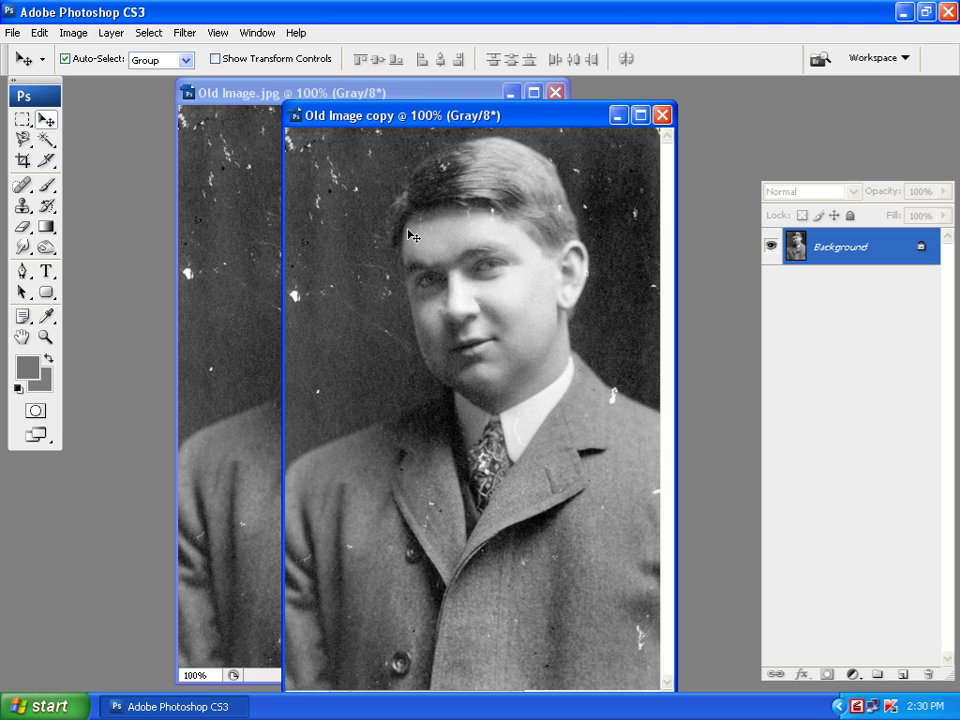
# - Close the original Old Image.jpg document, leaving the duplicate open for editing
pyautogui.click(251, 193)
pyautogui.click(554, 92)
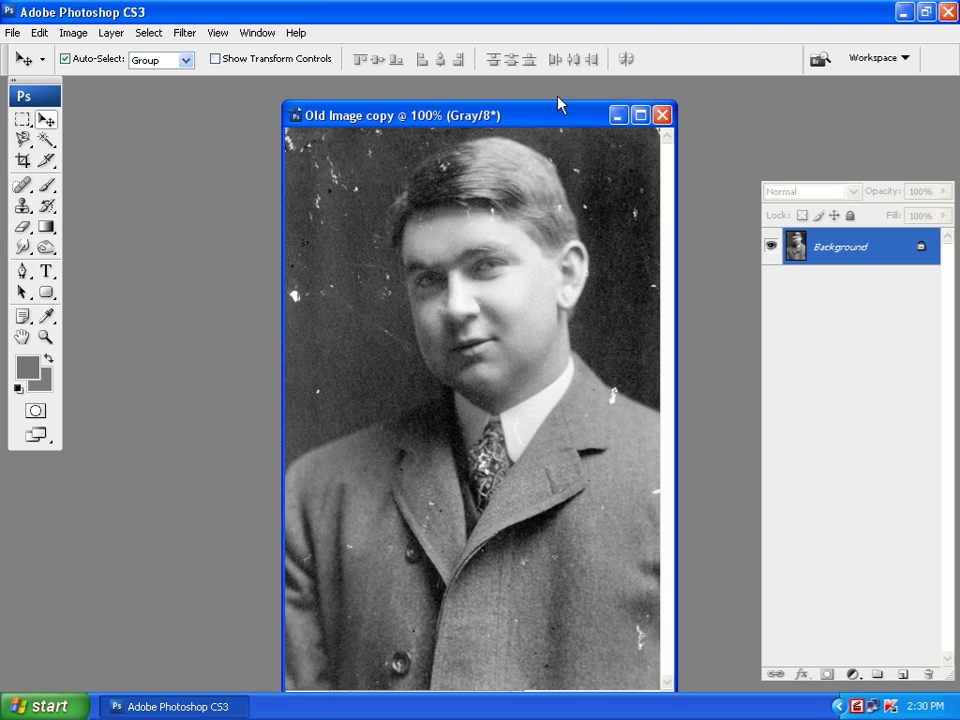
pyautogui.hotkey('ctrl', 'w')
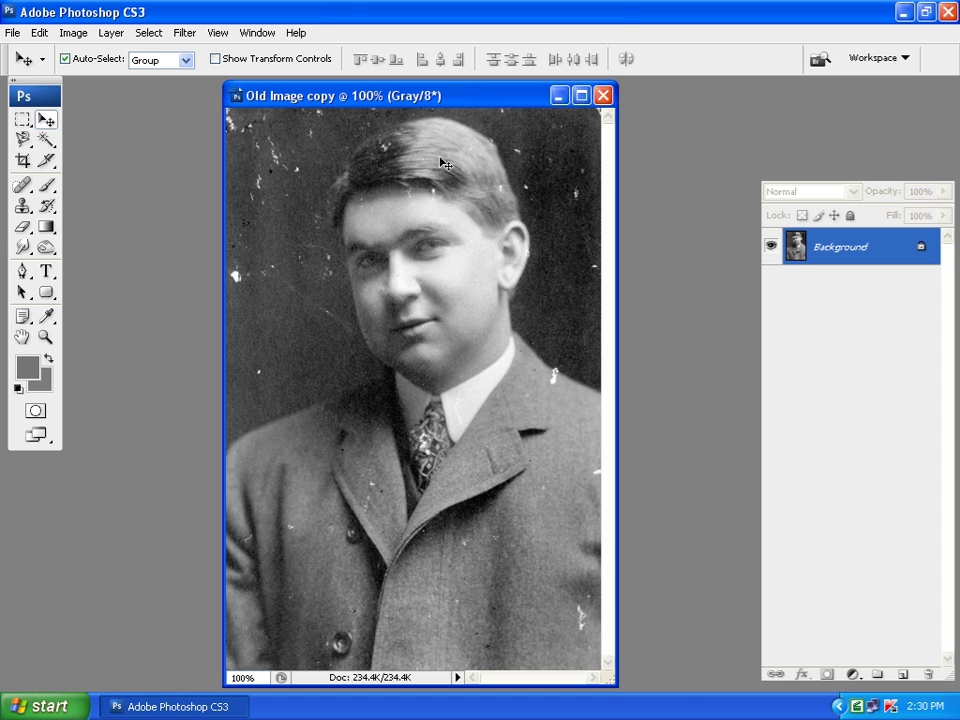
# - Switch the duplicate image to Full Screen Mode With Menu Bar
pyautogui.press('f')
pyautogui.press('f')
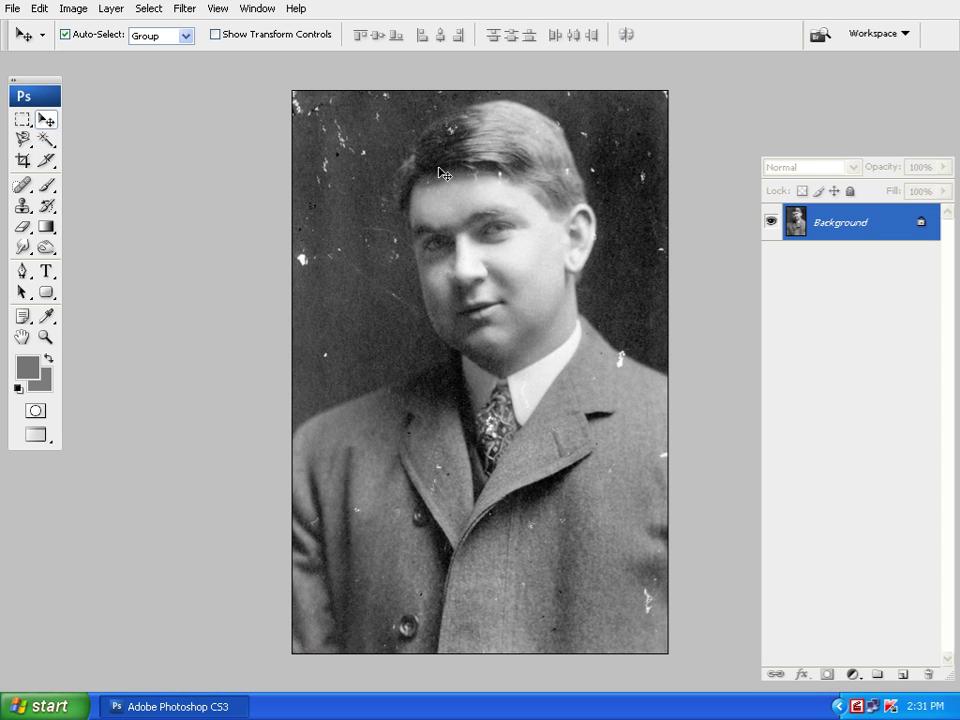
pyautogui.moveTo(559, 284); pyautogui.dragTo(474, 279)
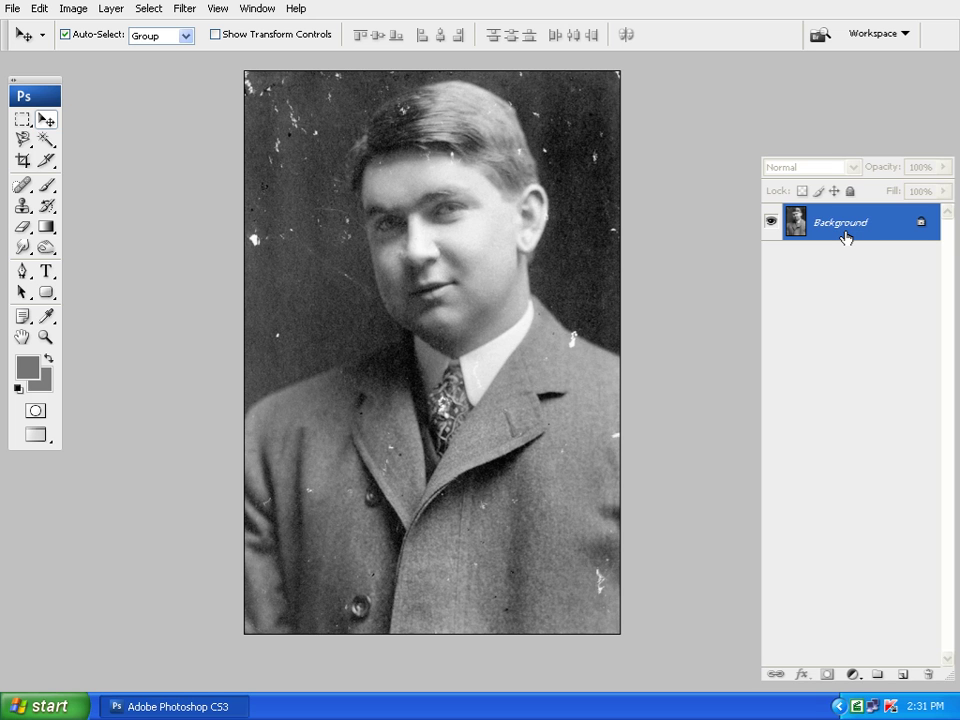
# - Duplicate the Background layer of the portrait as a separate retouching layer
pyautogui.moveTo(842, 238); pyautogui.dragTo(832, 231)
pyautogui.hotkey('ctrl', 'j')
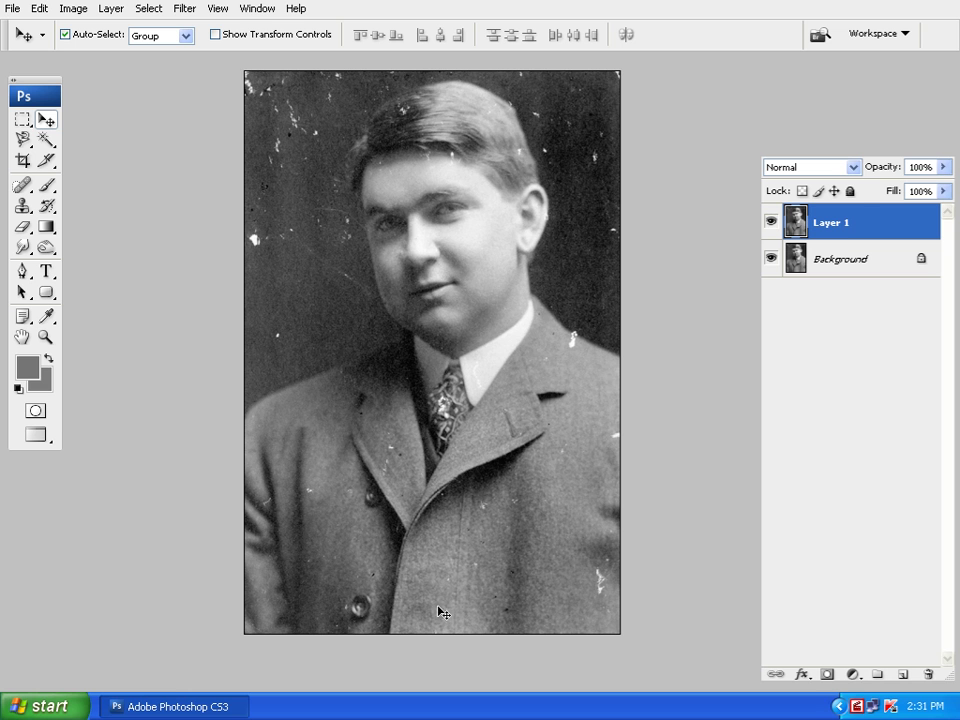
pyautogui.moveTo(437, 381); pyautogui.dragTo(435, 339)
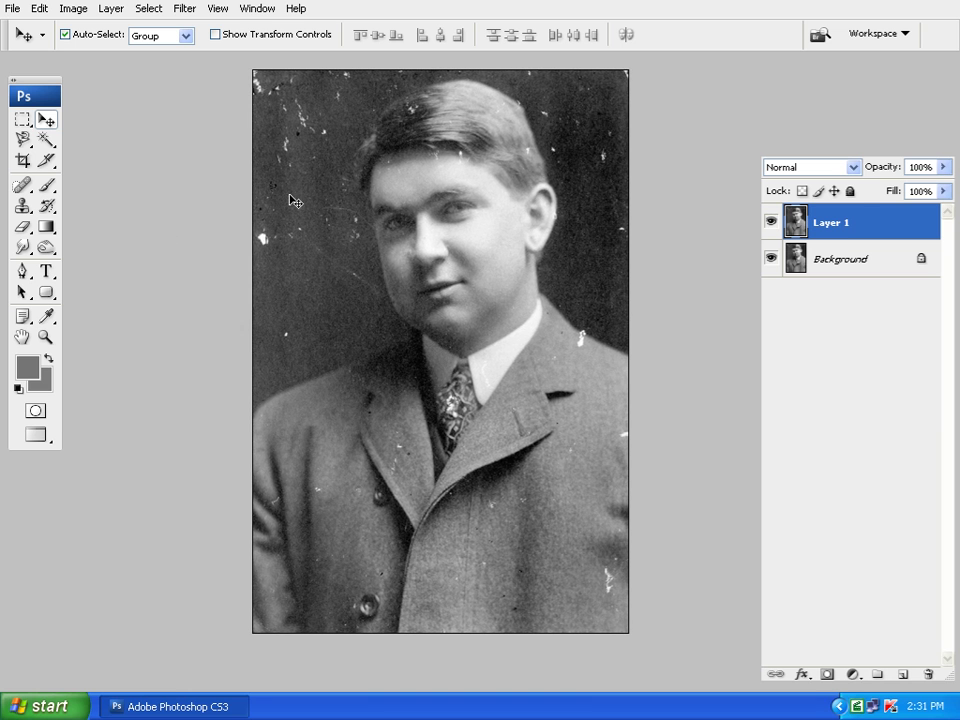
# - Select the Spot Healing Brush Tool for retouching the duplicated layer
pyautogui.click(24, 188)
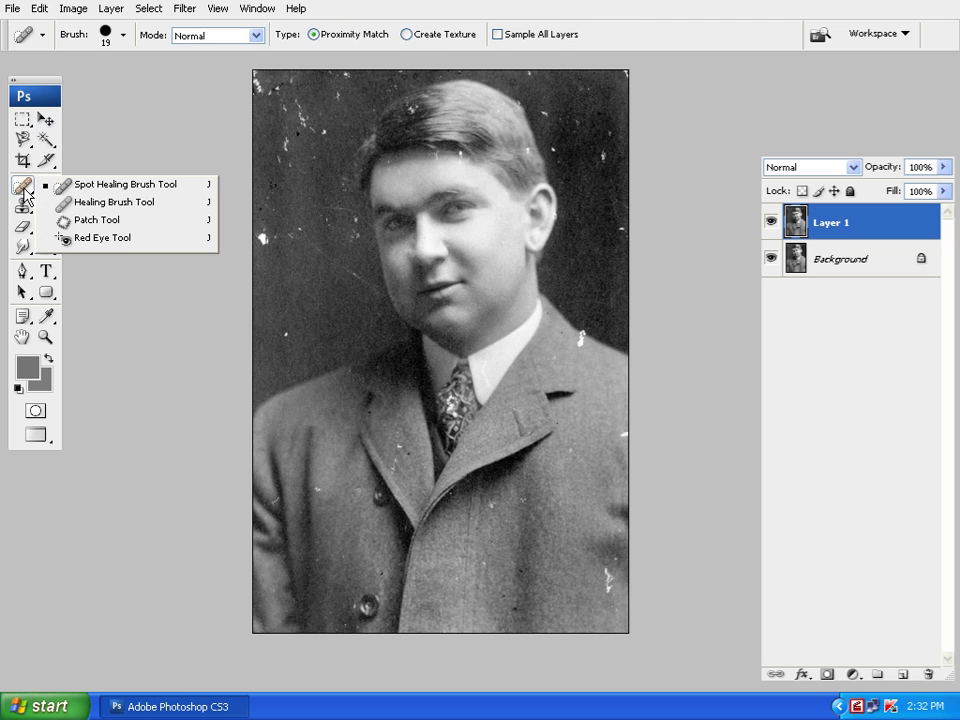
pyautogui.click(124, 186)
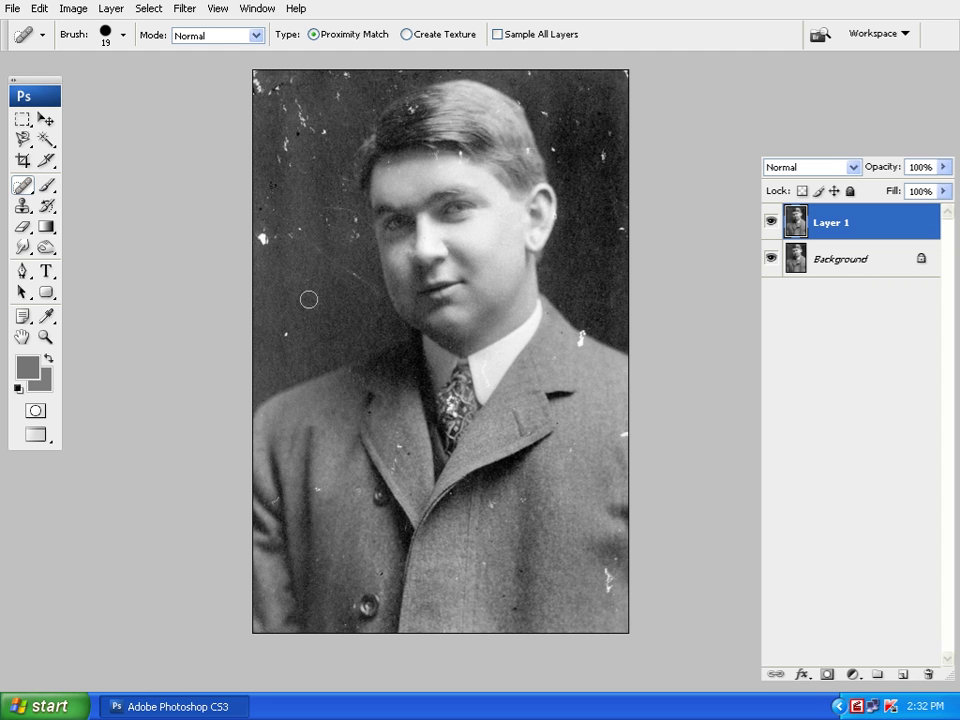
pyautogui.click(18, 189)
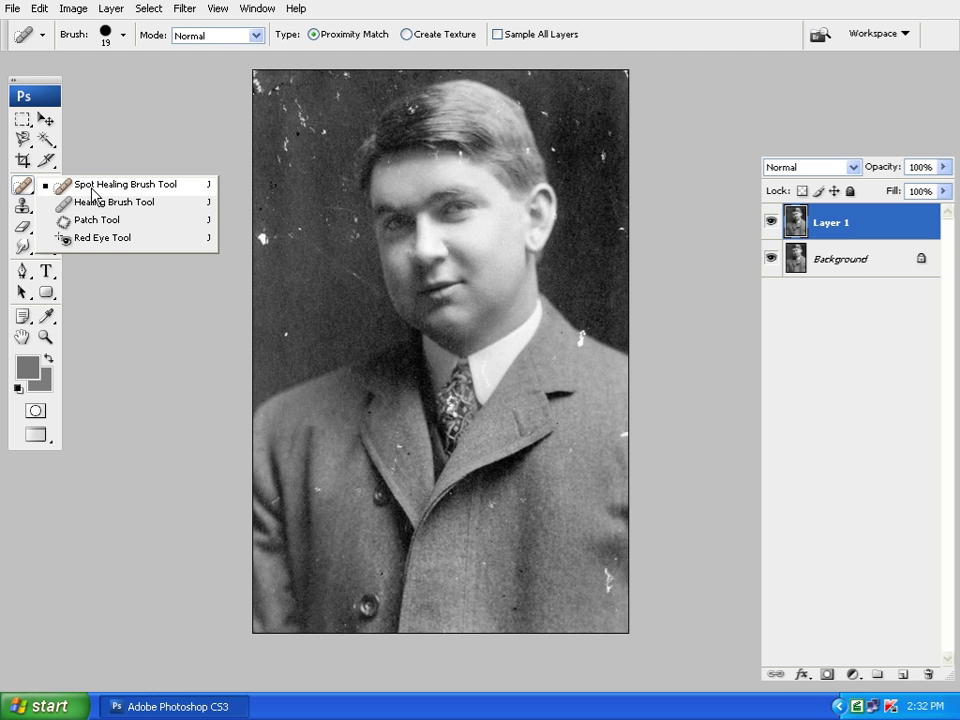
pyautogui.click(152, 188)
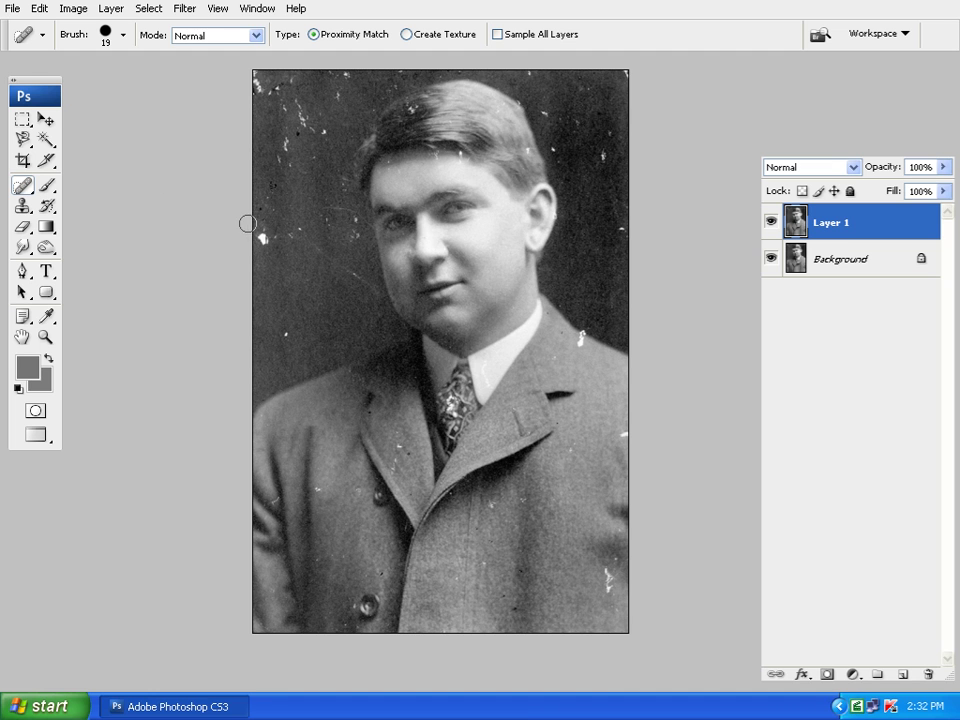
pyautogui.hotkey('ctrl', '+')
pyautogui.moveTo(188, 171); pyautogui.dragTo(270, 283)
pyautogui.moveTo(288, 236); pyautogui.dragTo(203, 241)
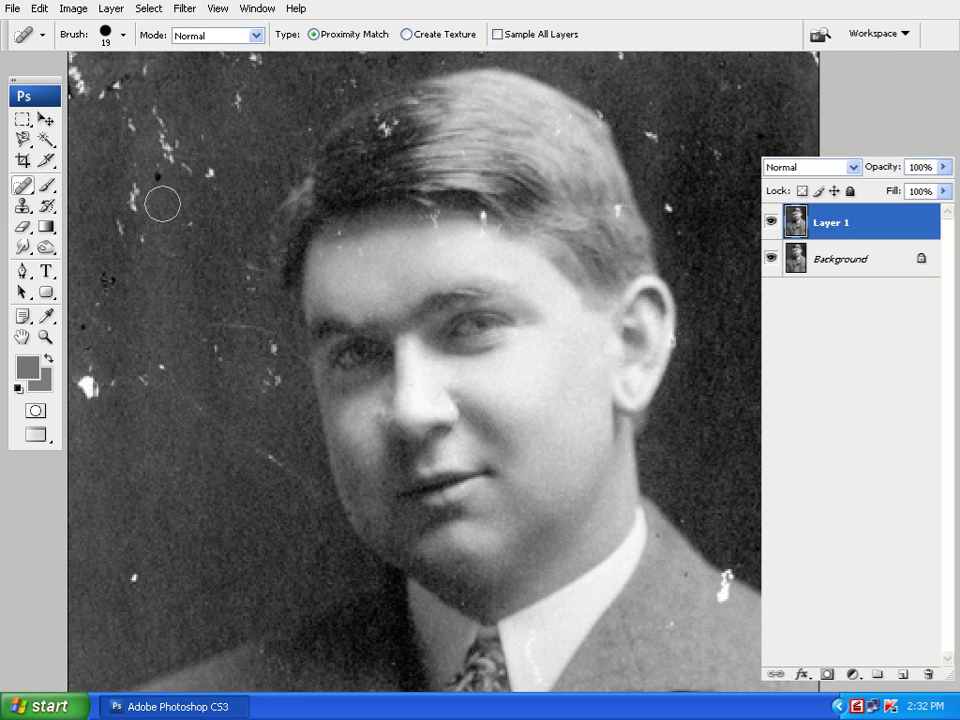
# - Open Photoshop Help and search it for "Spot Healing brush tool"
pyautogui.click(296, 9)
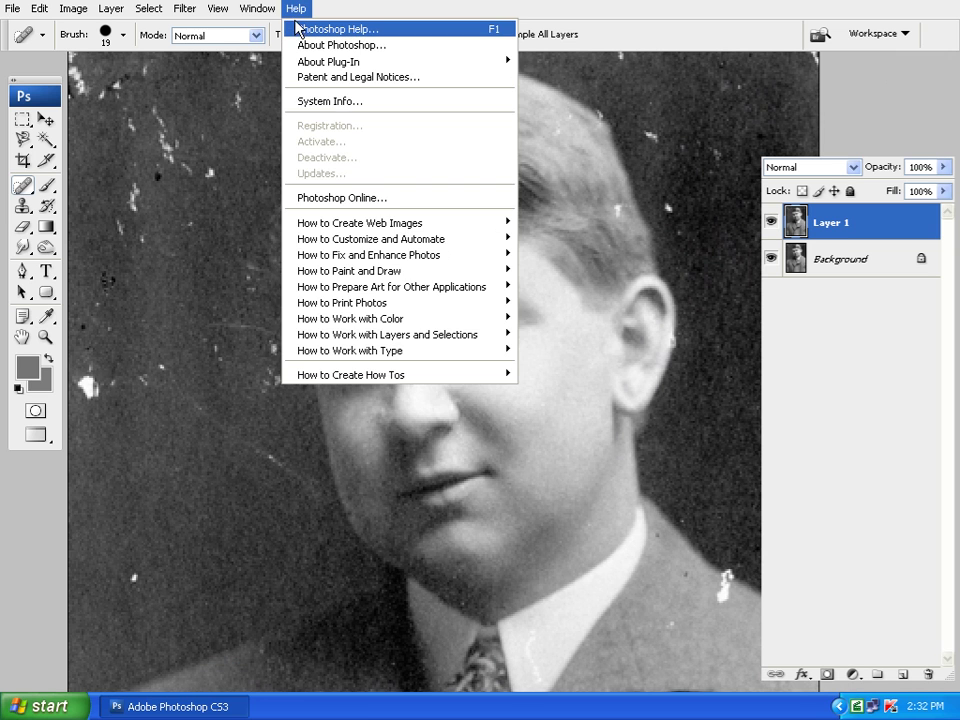
pyautogui.click(299, 30)
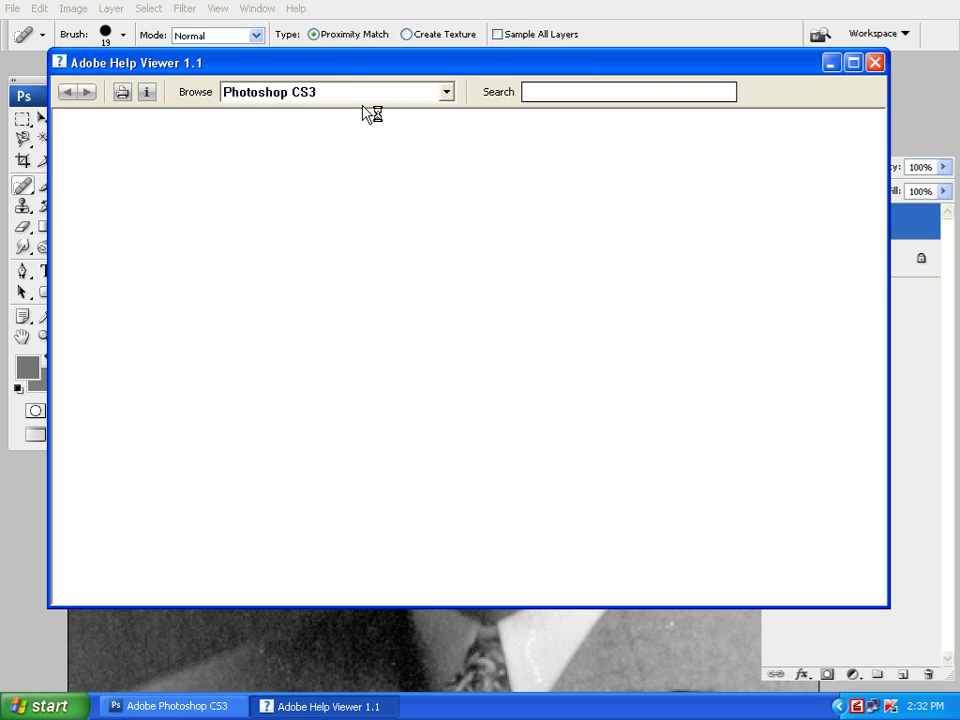
pyautogui.click(547, 93)
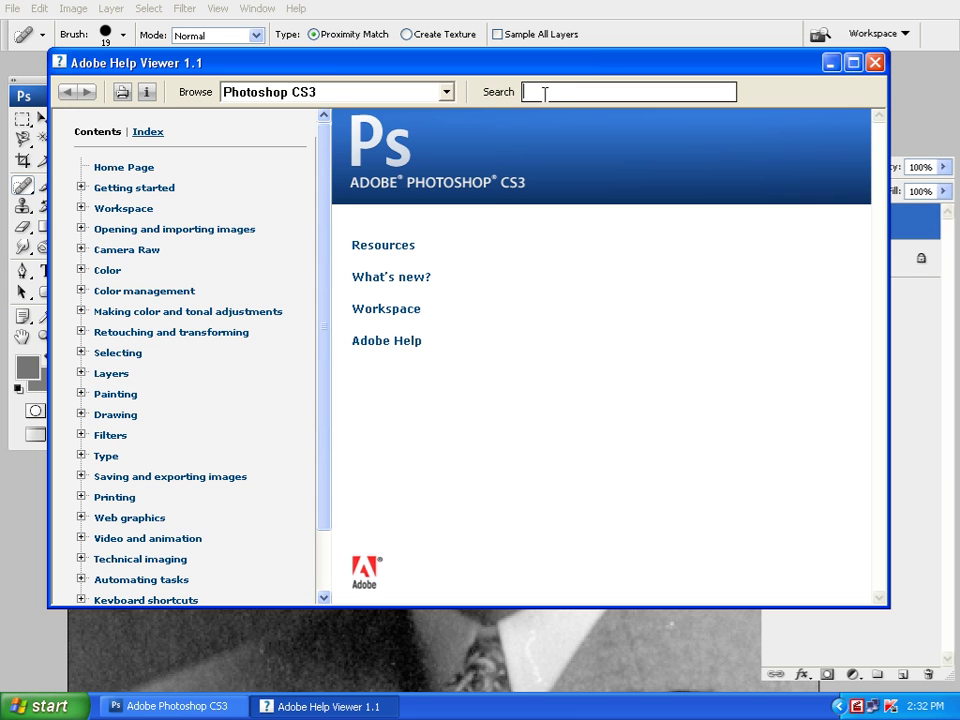
pyautogui.write('Spot Heal')
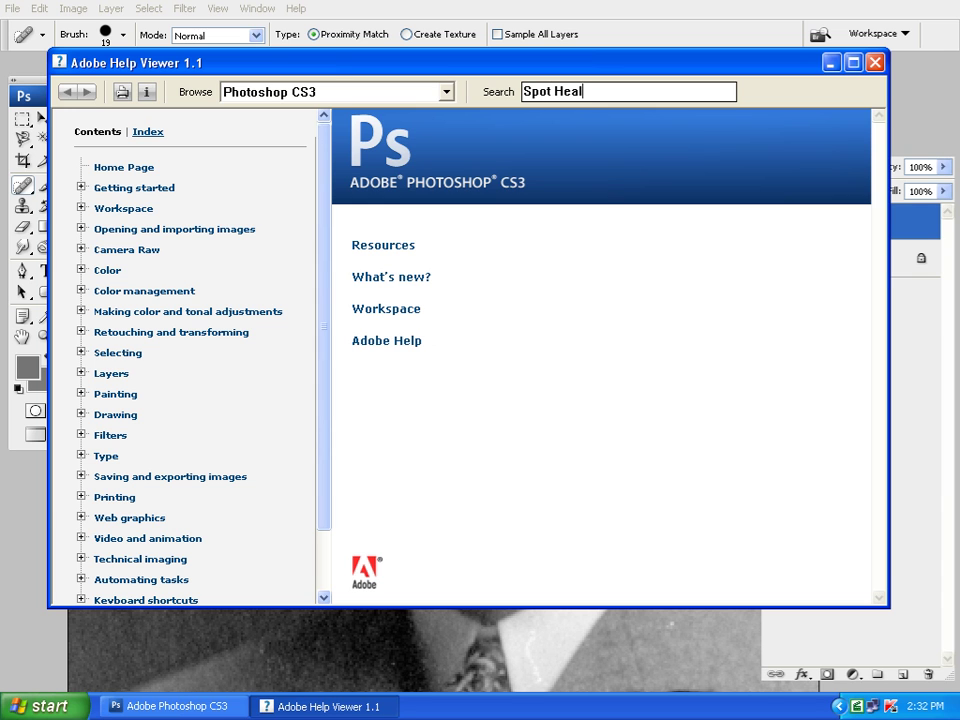
pyautogui.write('ing brush ')
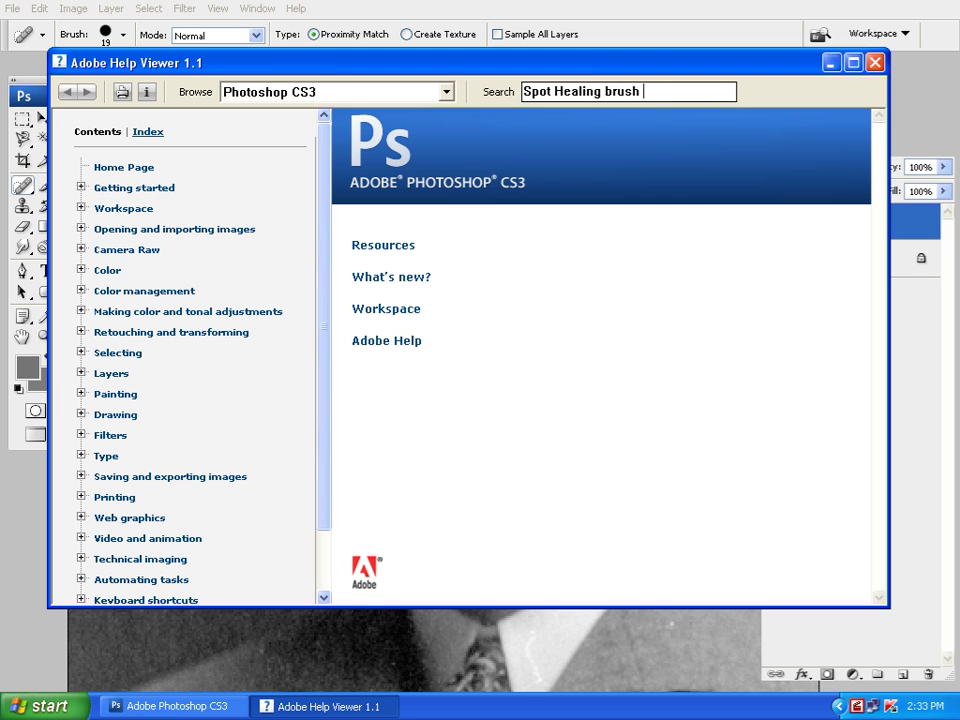
pyautogui.write('tool')
pyautogui.press('Return')
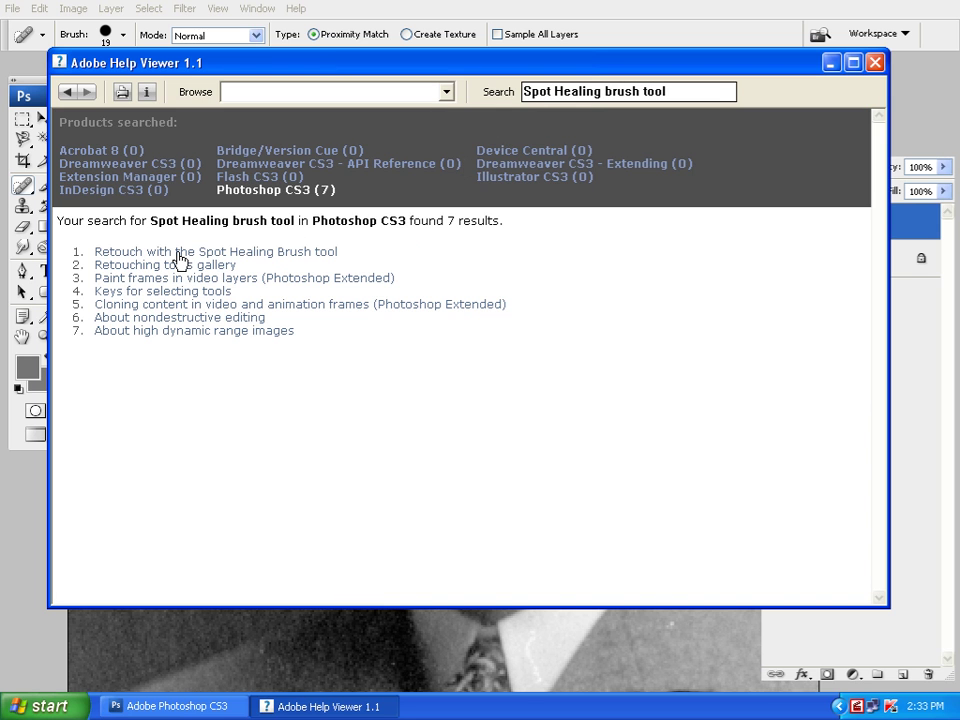
# - Read the help topic "Retouch with the Spot Healing Brush tool" through its numbered instructions, and close the Help Viewer
pyautogui.click(274, 254)
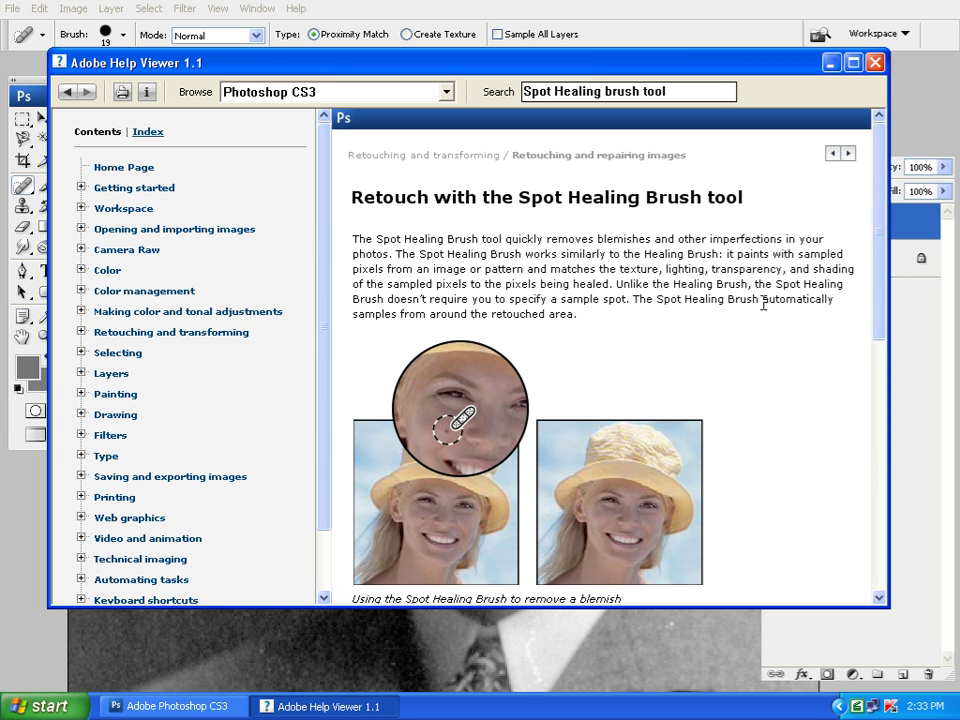
pyautogui.moveTo(585, 316)
pyautogui.mouseDown()
pyautogui.moveTo(480, 308)
pyautogui.moveTo(355, 232)
pyautogui.moveTo(362, 245)
pyautogui.mouseUp()
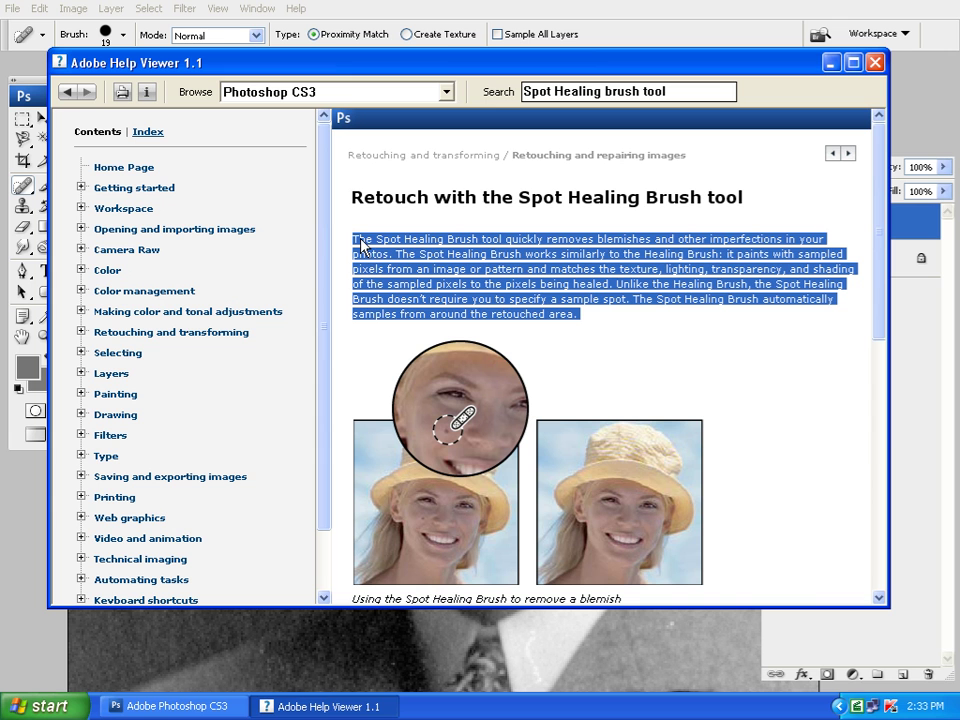
pyautogui.scroll(-6, 499, 336)
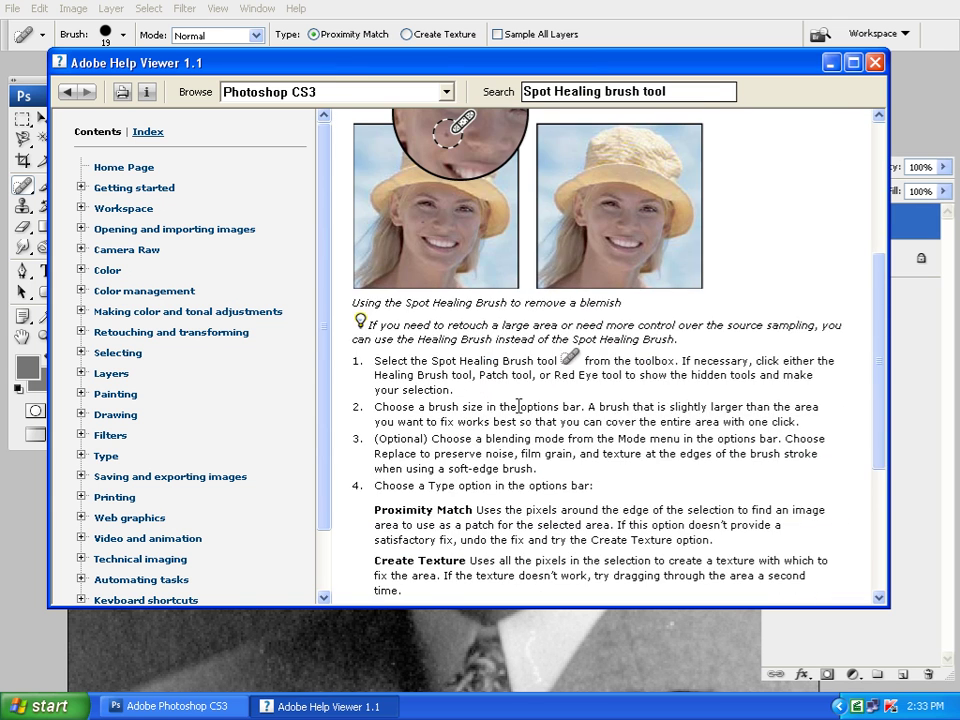
pyautogui.scroll(-3, 407, 374)
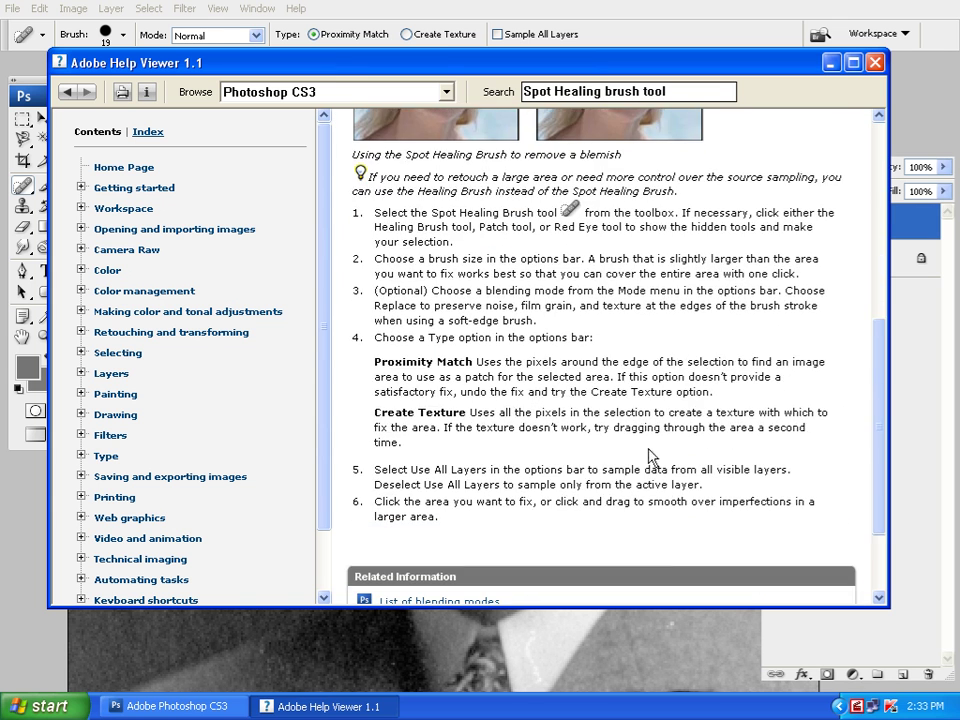
pyautogui.scroll(7, 651, 428)
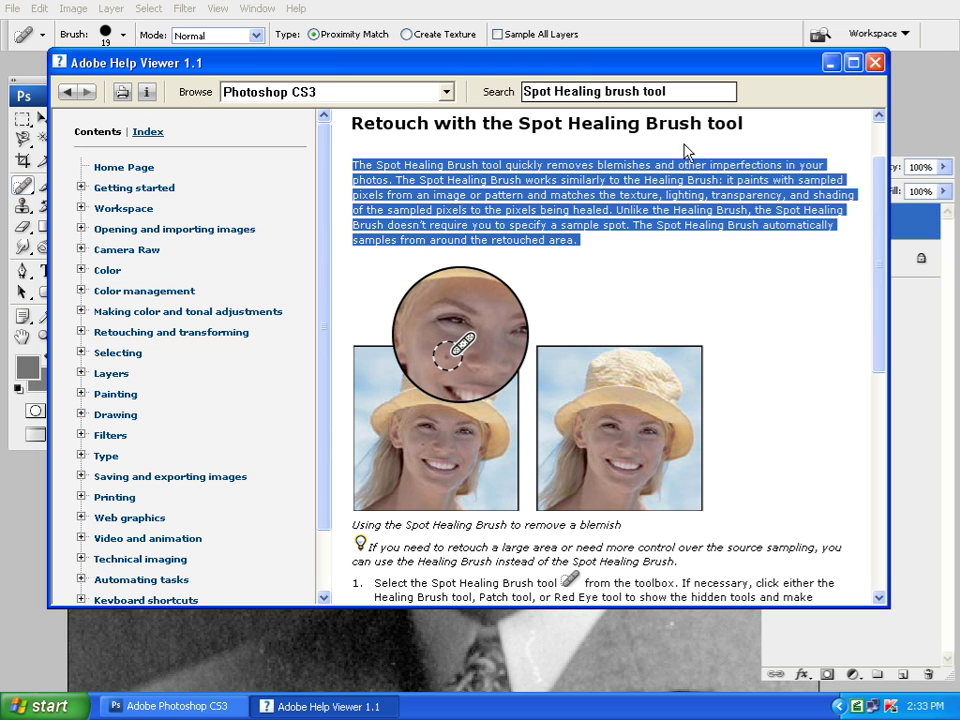
pyautogui.click(613, 268)
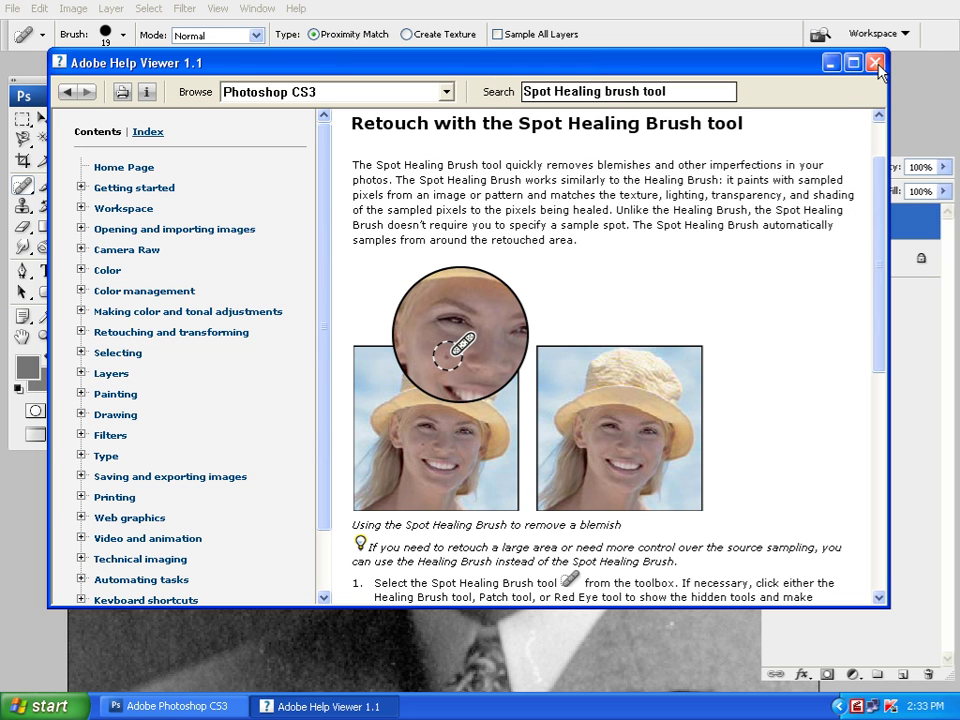
pyautogui.click(876, 64)
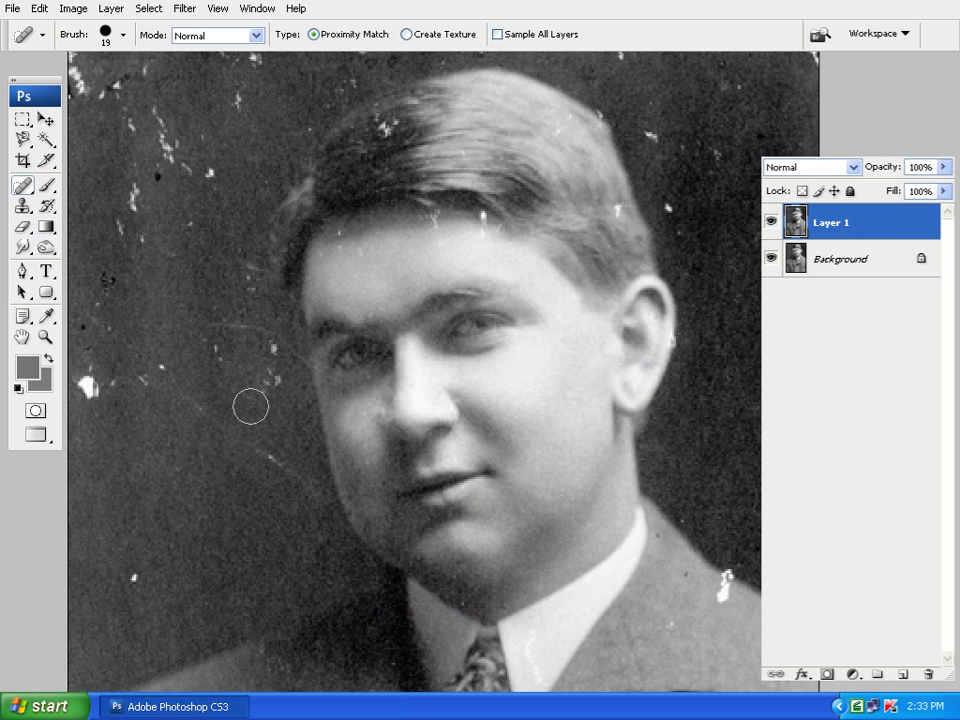
# - Heal the large white blemish and the small white specks beside it near the backdrop's left edge with the Spot Healing Brush
pyautogui.press('space')
pyautogui.moveTo(365, 353); pyautogui.dragTo(423, 322)
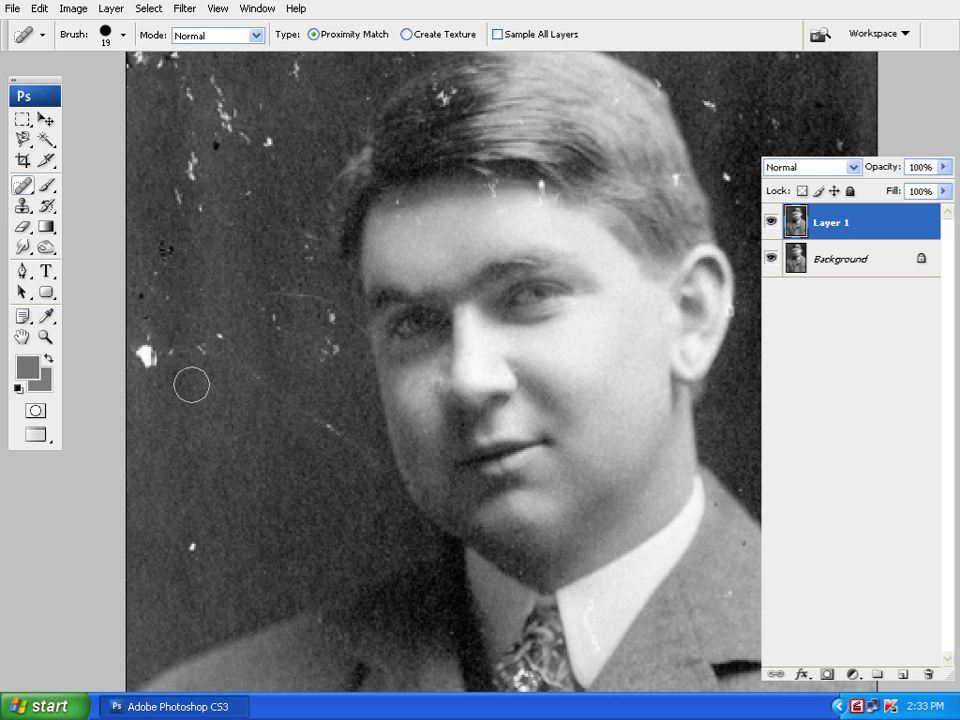
pyautogui.click(211, 345)
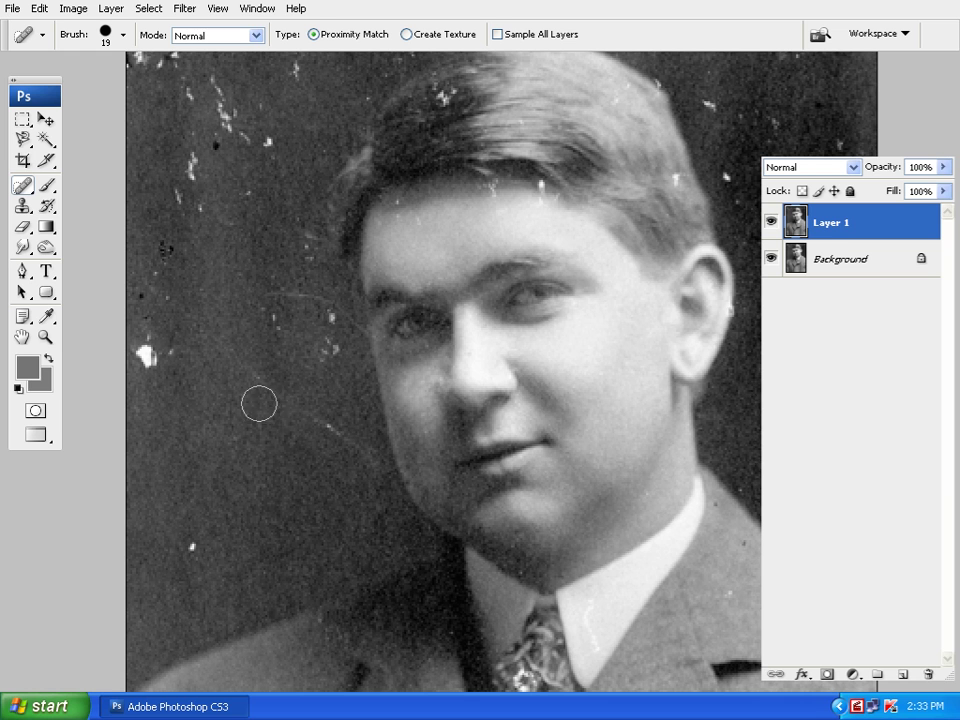
pyautogui.click(171, 360)
pyautogui.moveTo(152, 354); pyautogui.dragTo(140, 352)
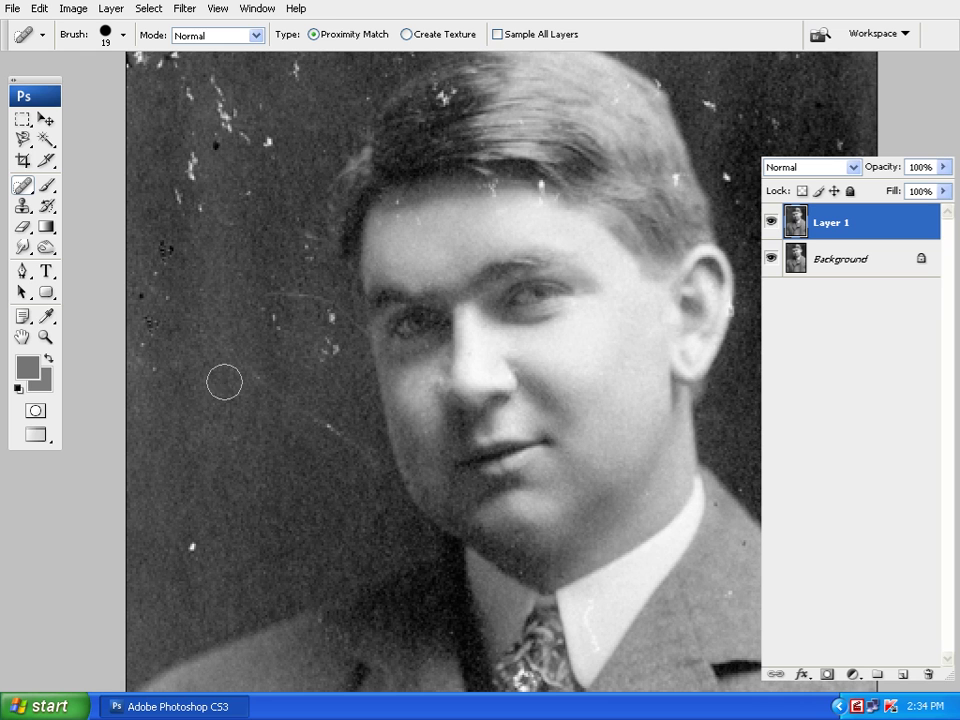
# - Spot-heal the dark spot cluster, the white streaks above it, and the specks and faint scratch beside the man's face
pyautogui.click(165, 261)
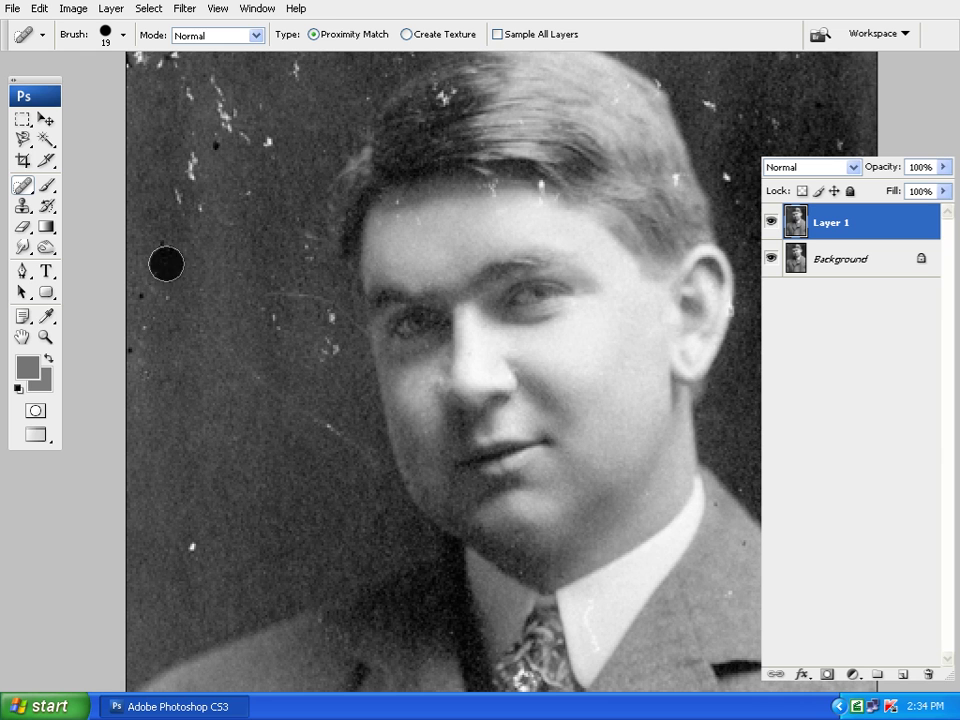
pyautogui.moveTo(208, 201); pyautogui.dragTo(193, 161)
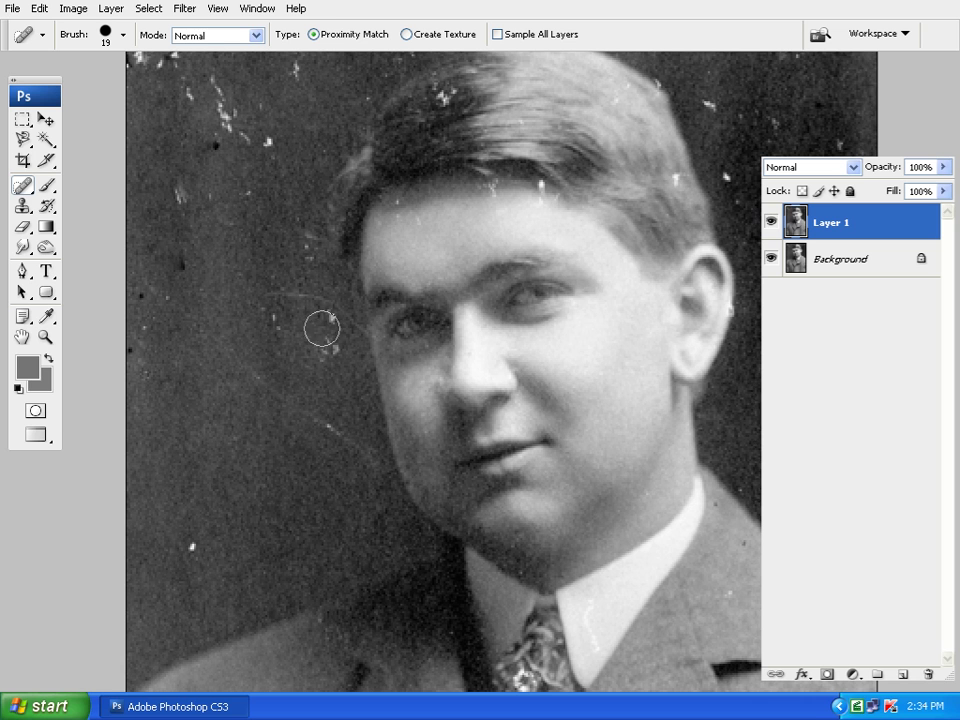
pyautogui.click(326, 347)
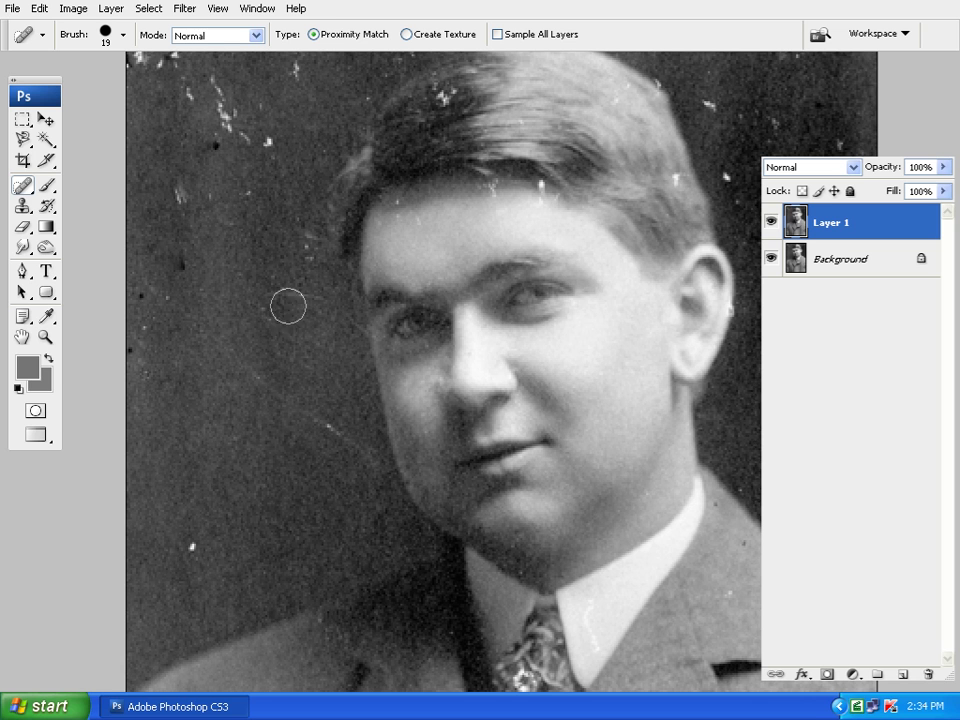
pyautogui.click(257, 318)
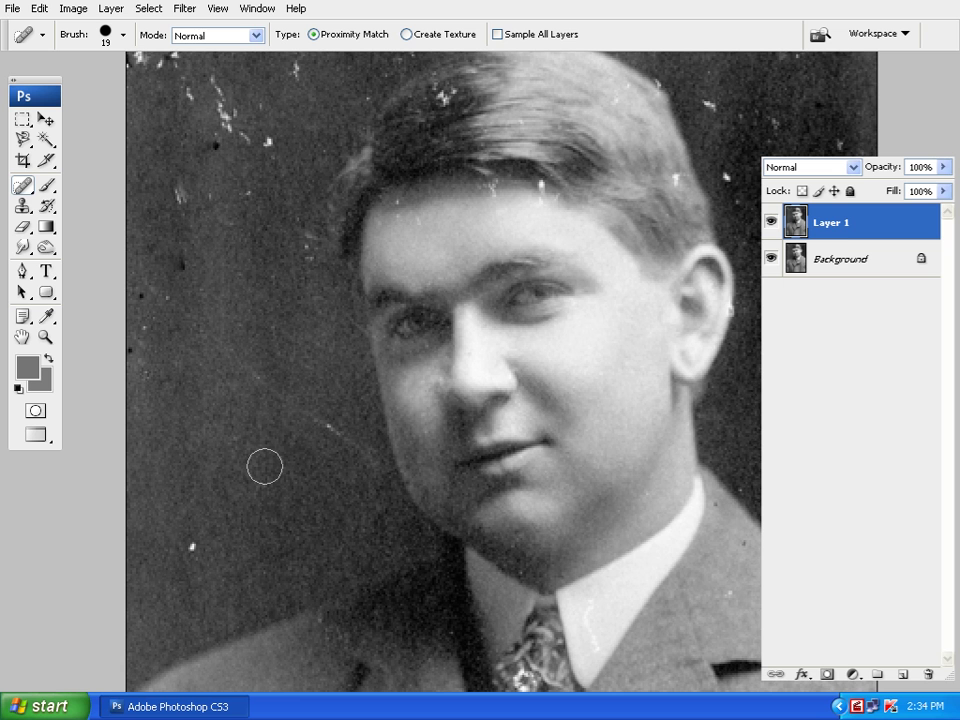
# - Choose the Spot Healing Brush again and heal the bright white speck in the dark backdrop beside the man's hair
pyautogui.press('space')
pyautogui.moveTo(405, 274)
pyautogui.mouseDown()
pyautogui.moveTo(343, 360)
pyautogui.moveTo(387, 259)
pyautogui.mouseUp()
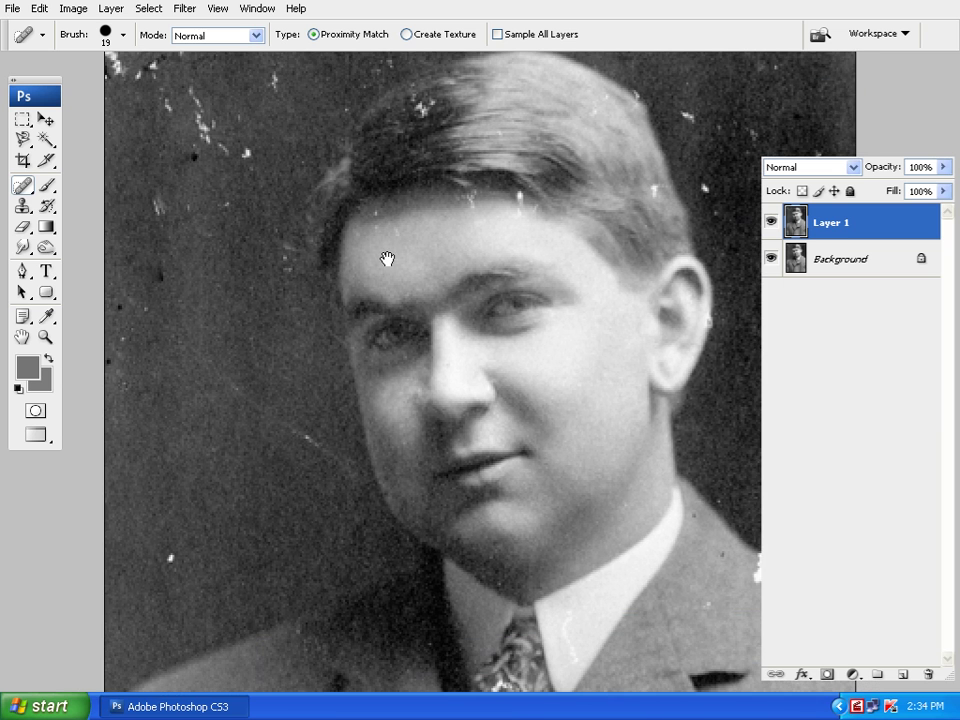
pyautogui.moveTo(22, 186); pyautogui.dragTo(86, 183)
pyautogui.click(249, 154)
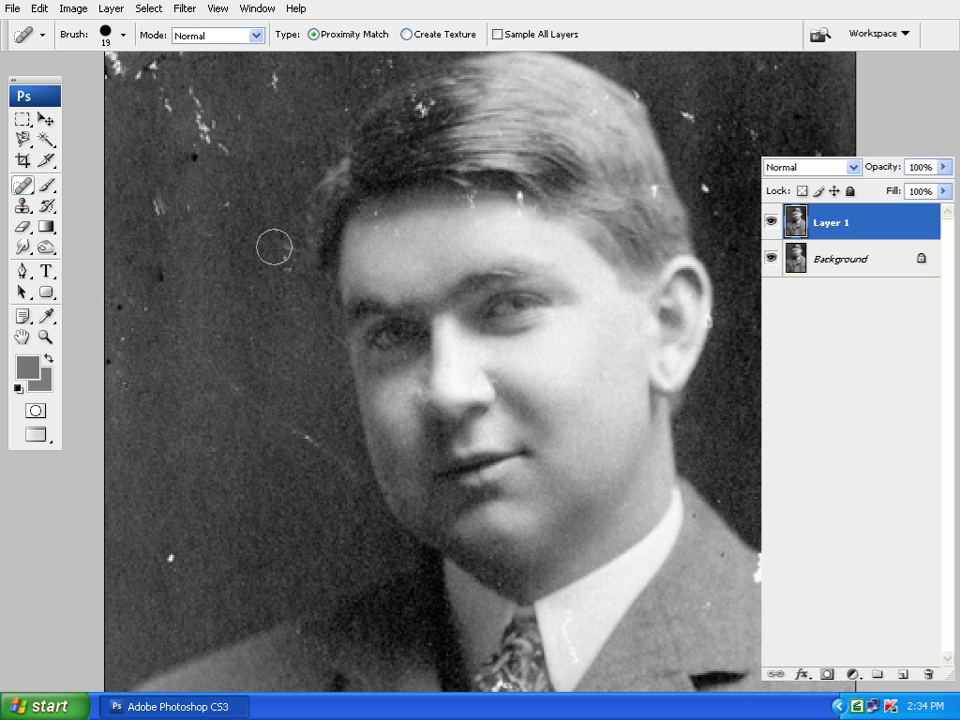
pyautogui.scroll(3, 557, 416)
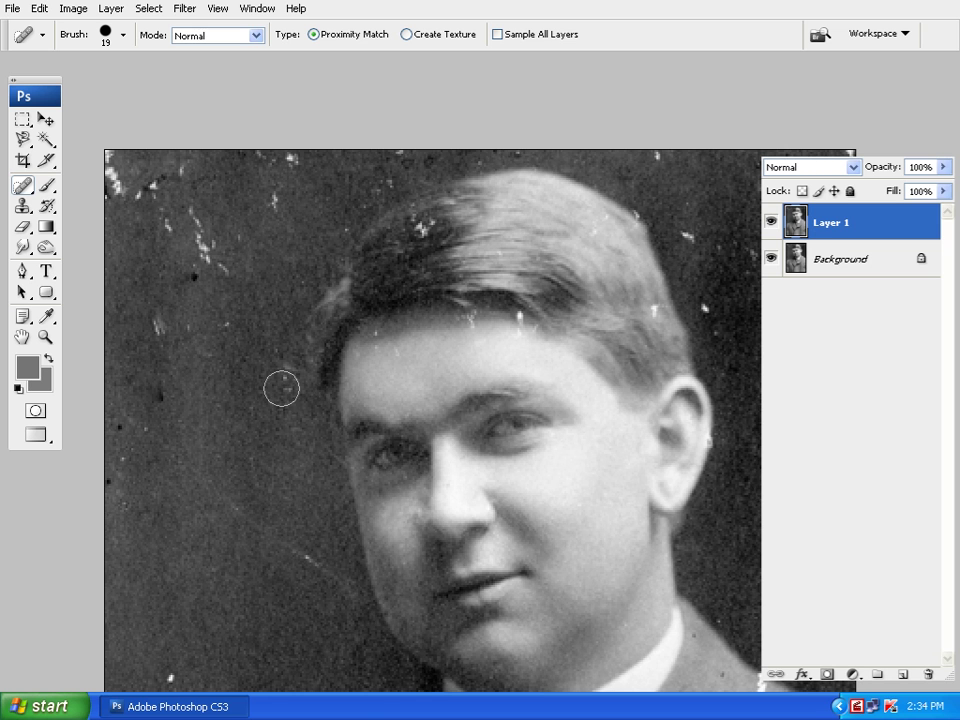
pyautogui.scroll(-4, 383, 443)
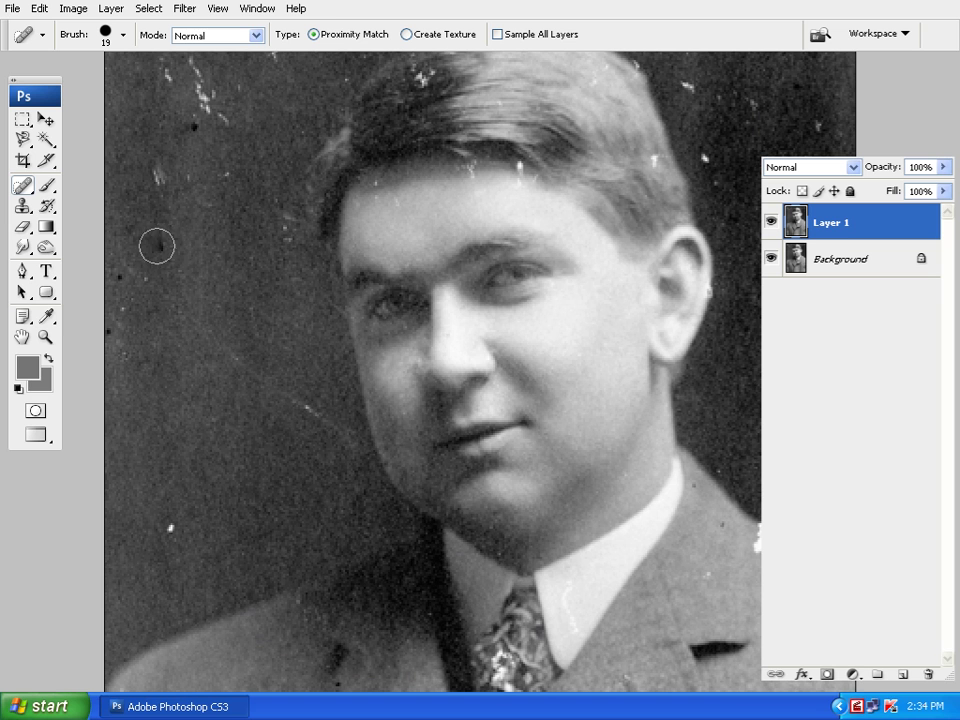
# - Spot-heal the faint scratch beside the man's cheek and the bright white streak in the dark backdrop beyond his ear
pyautogui.moveTo(317, 411); pyautogui.dragTo(236, 354)
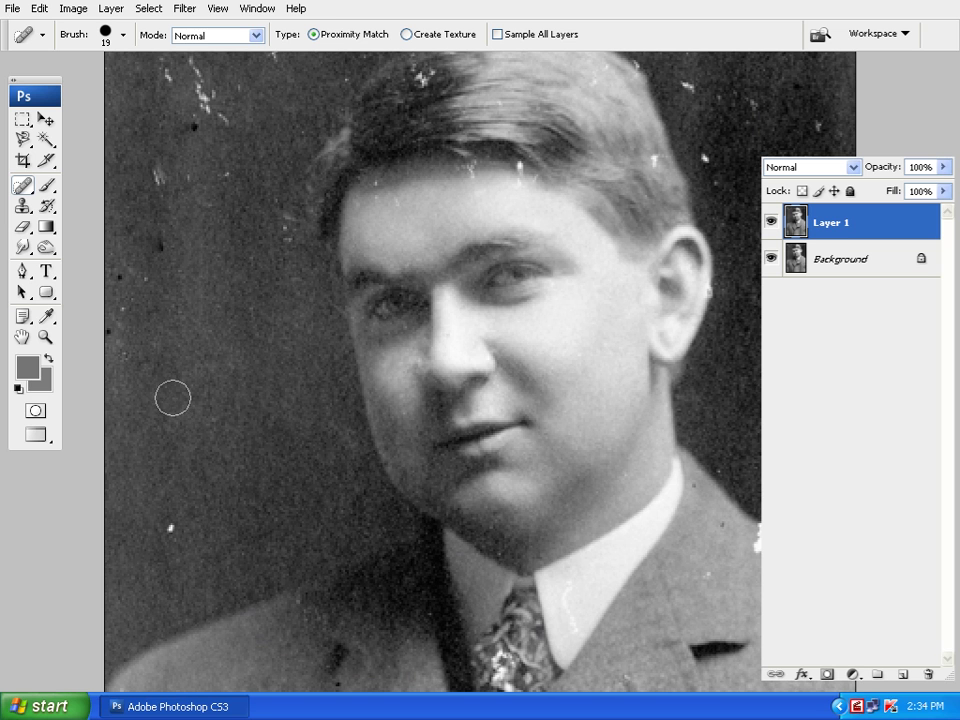
pyautogui.moveTo(557, 227); pyautogui.dragTo(449, 349)
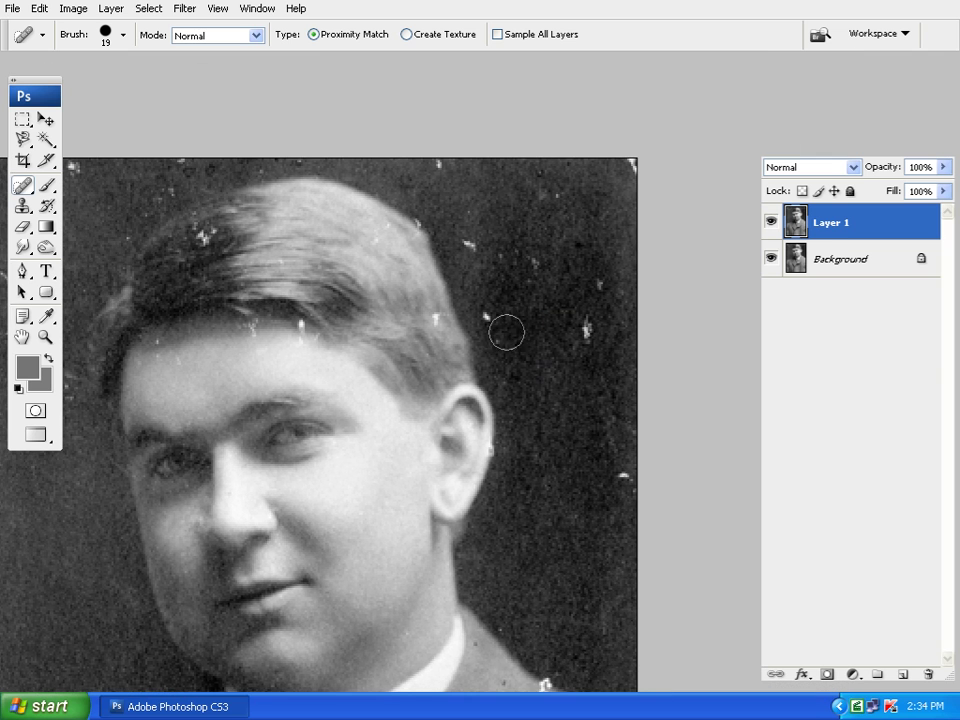
pyautogui.moveTo(574, 318)
pyautogui.mouseDown()
pyautogui.moveTo(603, 351)
pyautogui.moveTo(586, 384)
pyautogui.mouseUp()
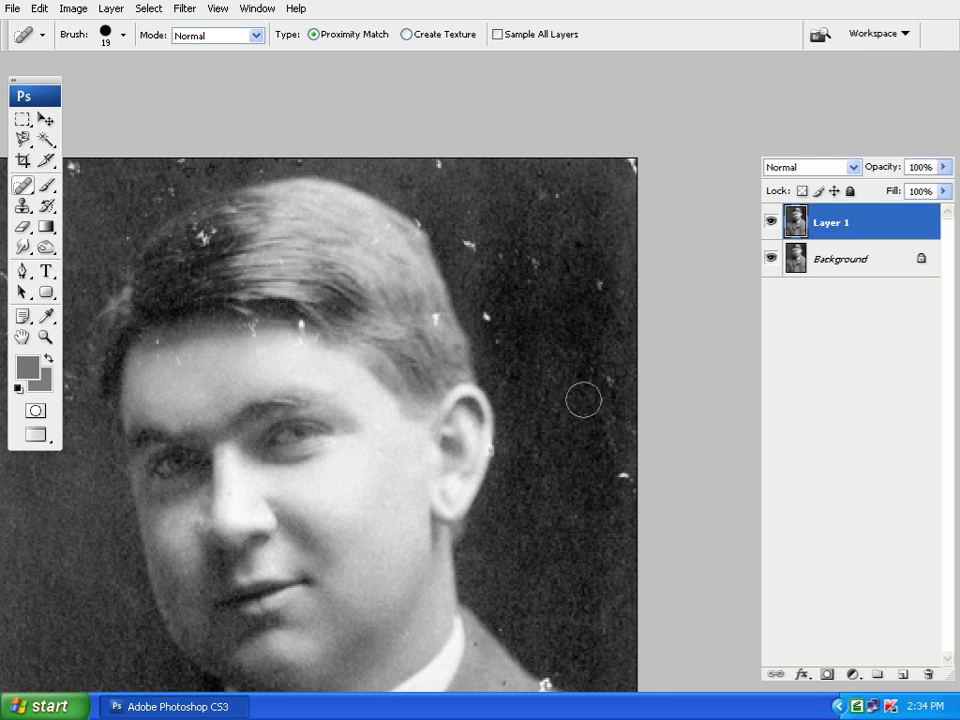
# - Undo and redo the last heal to compare the result, and heal the remaining small specks beside it near the backdrop's right edge
pyautogui.hotkey('ctrl', 'z')
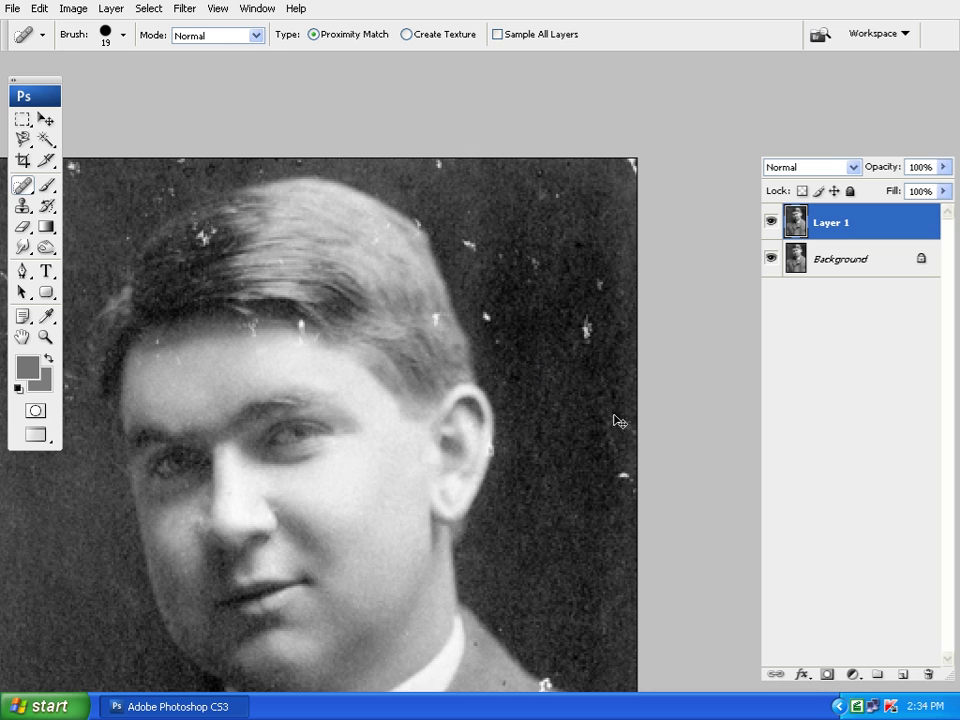
pyautogui.hotkey('ctrl', 'z')
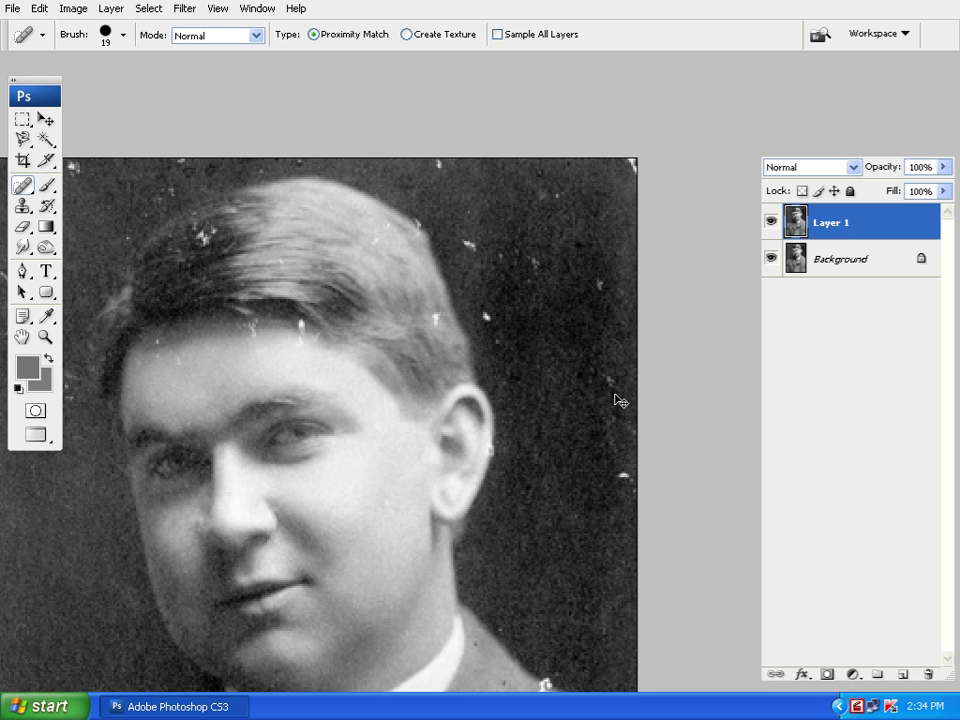
pyautogui.hotkey('ctrl', 'z')
pyautogui.hotkey('ctrl', 'z')
pyautogui.moveTo(592, 345)
pyautogui.mouseDown()
pyautogui.moveTo(584, 314)
pyautogui.moveTo(601, 288)
pyautogui.mouseUp()
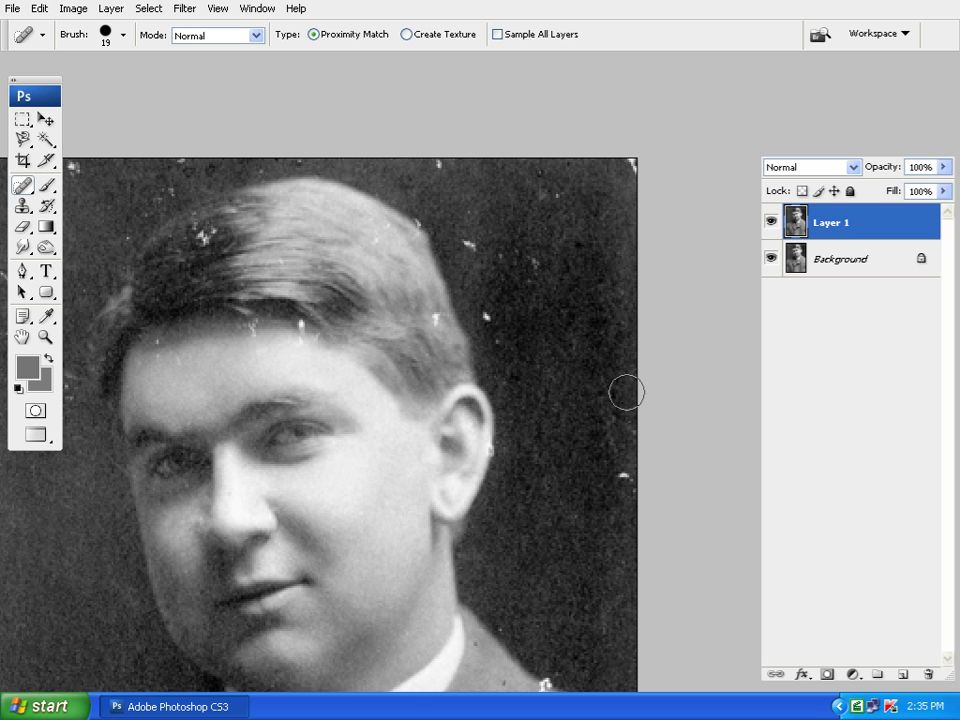
# - Spot-heal the dark spot and the faint white streak above it in the backdrop left of the man's hair
pyautogui.moveTo(589, 373)
pyautogui.mouseDown()
pyautogui.moveTo(538, 392)
pyautogui.moveTo(570, 358)
pyautogui.moveTo(539, 347)
pyautogui.moveTo(474, 356)
pyautogui.moveTo(404, 304)
pyautogui.mouseUp()
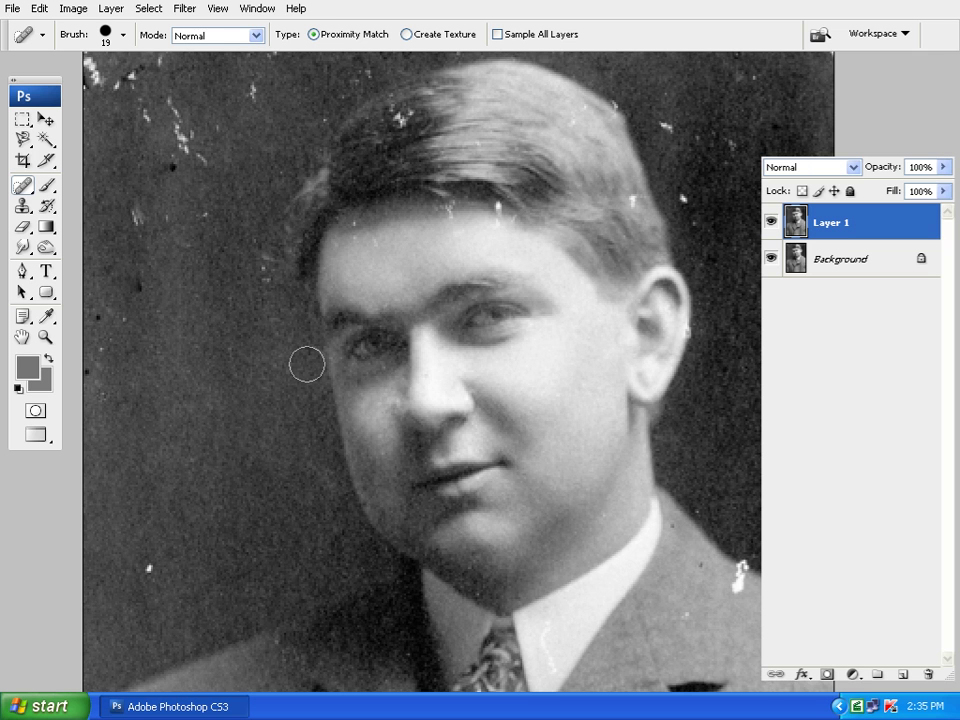
pyautogui.moveTo(304, 362)
pyautogui.mouseDown()
pyautogui.moveTo(301, 370)
pyautogui.moveTo(302, 358)
pyautogui.mouseUp()
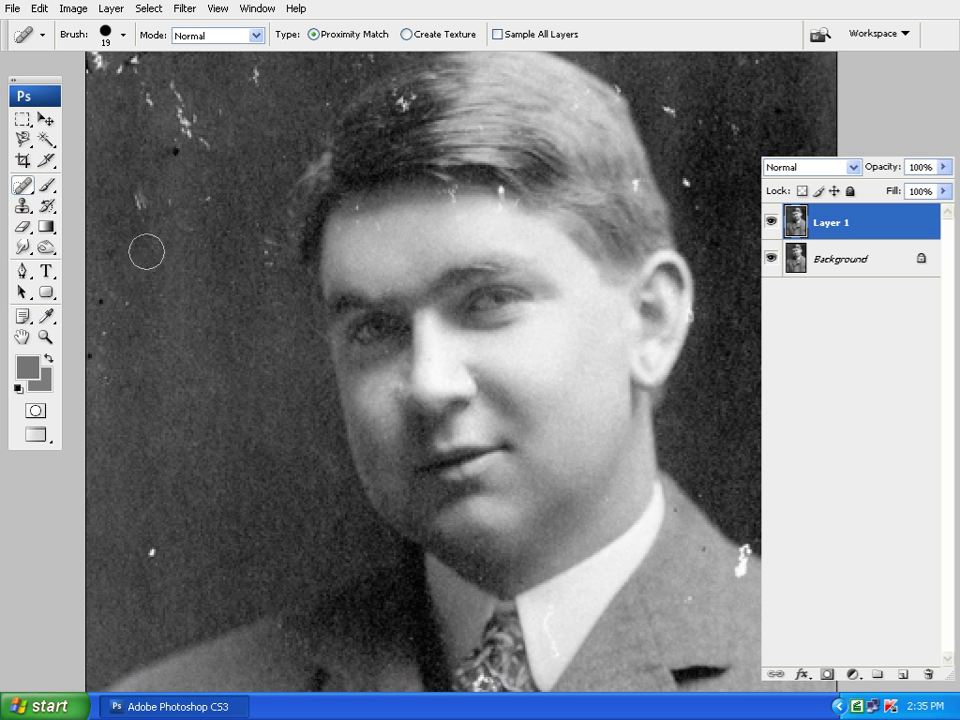
pyautogui.click(212, 199)
pyautogui.click(171, 151)
pyautogui.moveTo(206, 139); pyautogui.dragTo(274, 272)
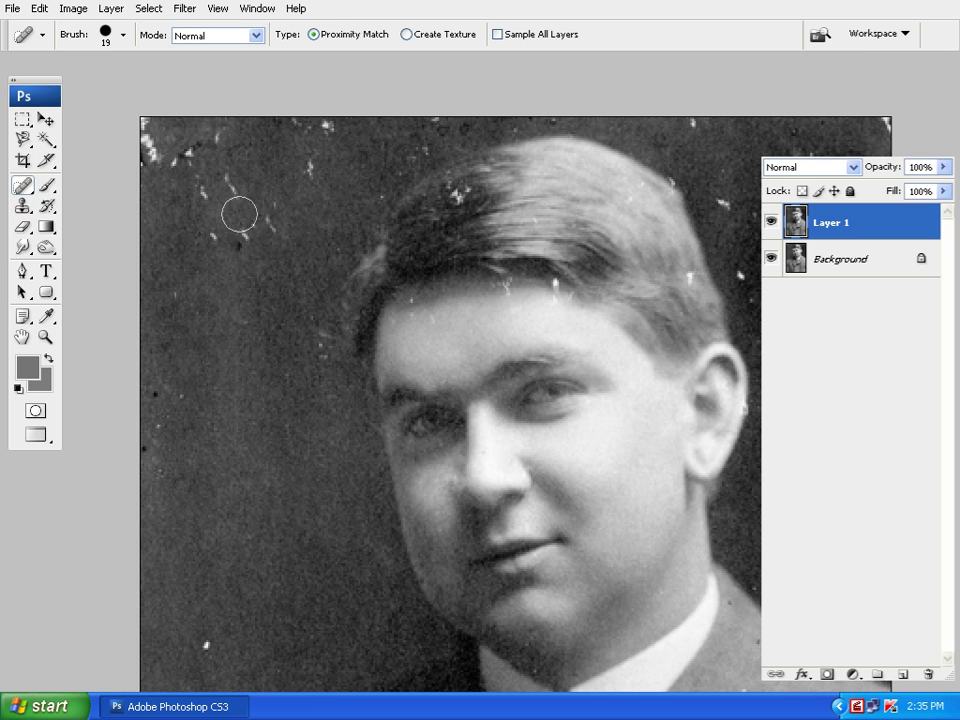
# - Spot-heal the dark spot and all the white specks and streaks across the photo's upper-left backdrop corner
pyautogui.click(239, 233)
pyautogui.click(273, 219)
pyautogui.click(318, 174)
pyautogui.click(328, 129)
pyautogui.click(212, 144)
pyautogui.click(193, 193)
pyautogui.click(150, 145)
pyautogui.click(188, 200)
pyautogui.click(204, 227)
pyautogui.click(215, 237)
pyautogui.click(246, 155)
pyautogui.click(222, 132)
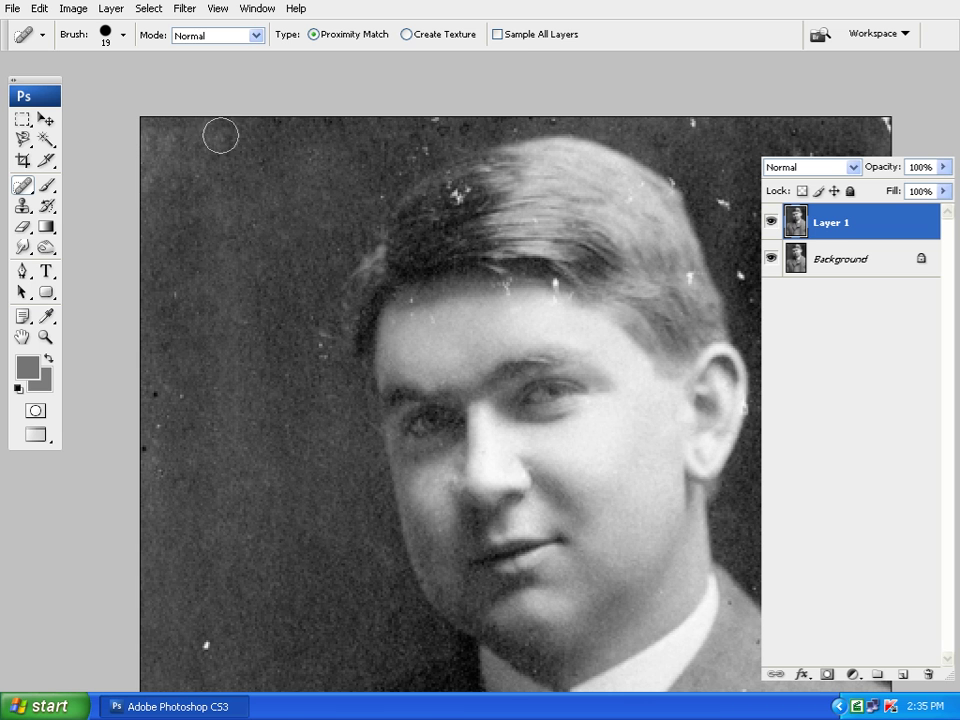
pyautogui.press('space')
pyautogui.moveTo(313, 340); pyautogui.dragTo(312, 237)
pyautogui.moveTo(270, 281); pyautogui.dragTo(305, 355)
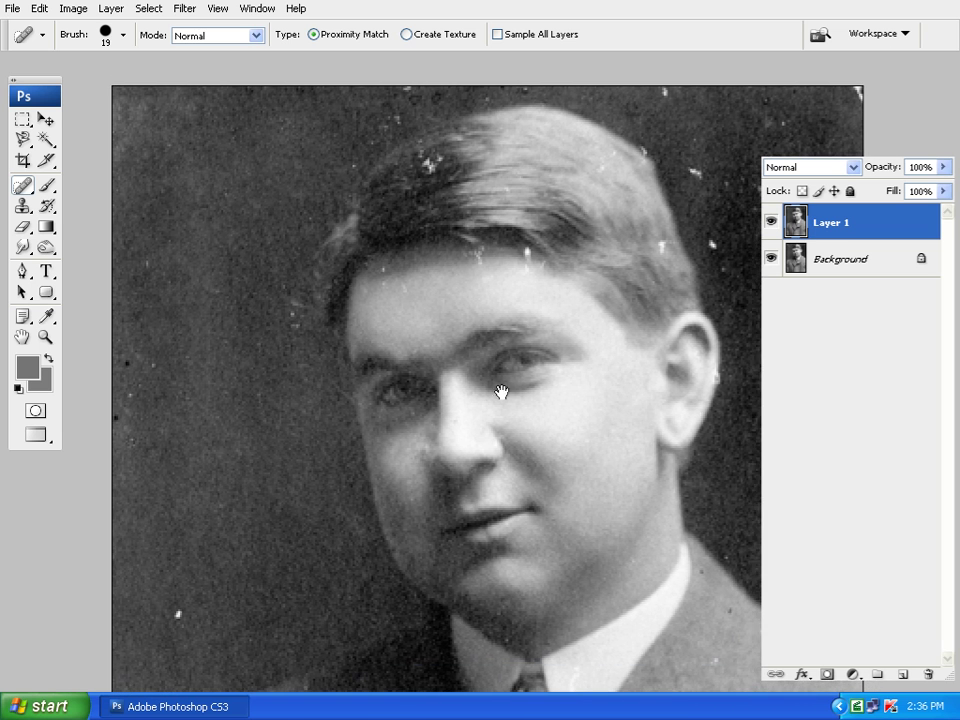
# - Switch to the Healing Brush tool and try it on the man's hair without defining a source point, dismissing the alert
pyautogui.click(22, 185)
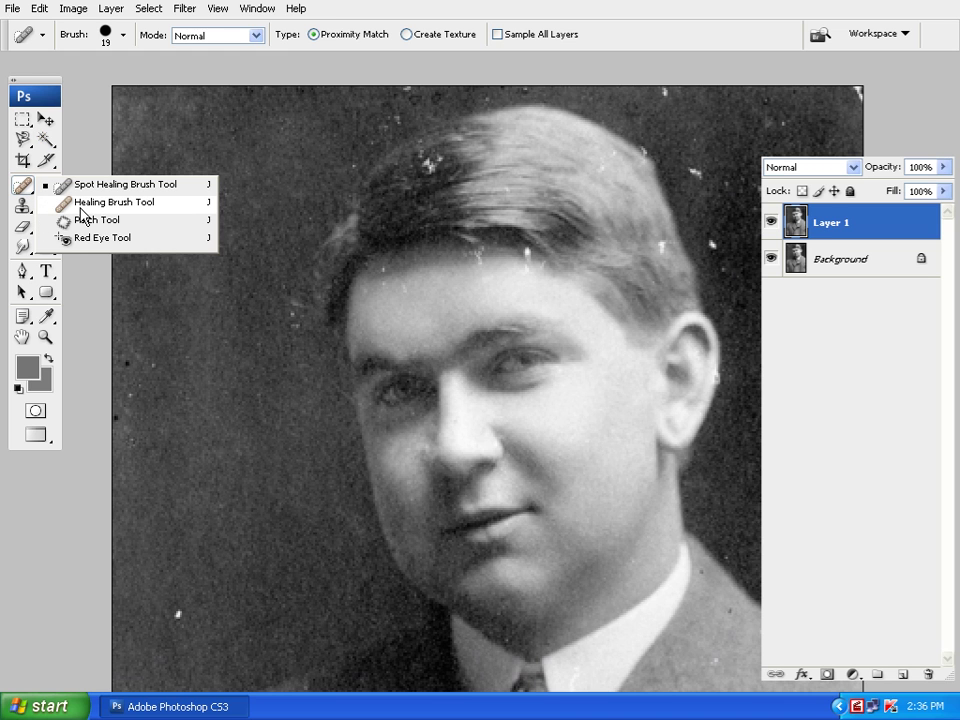
pyautogui.click(146, 203)
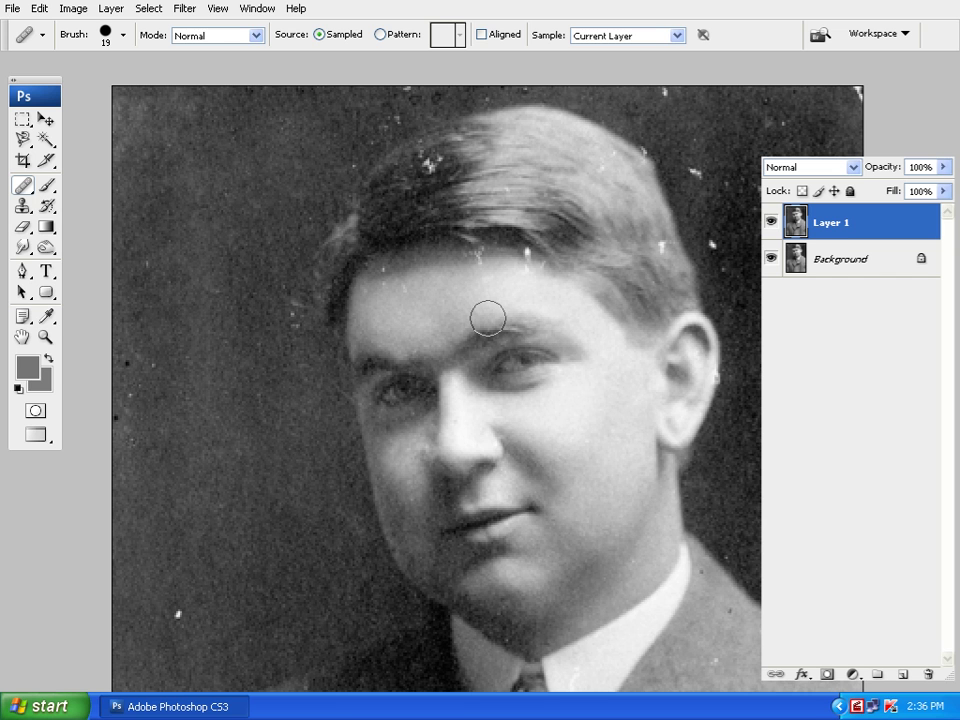
pyautogui.click(446, 186)
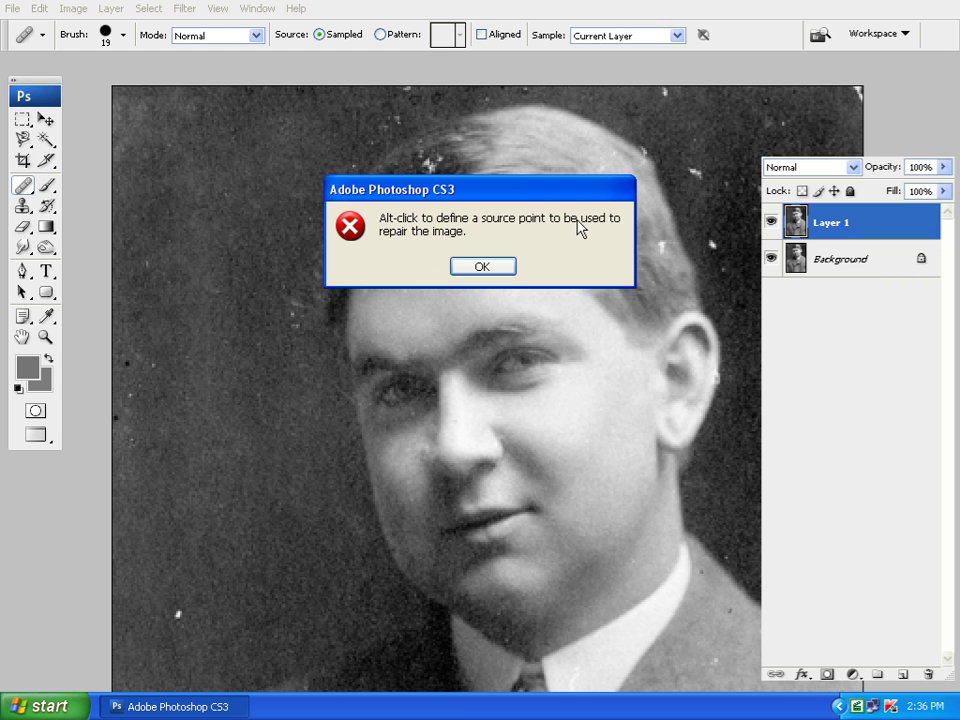
pyautogui.click(482, 270)
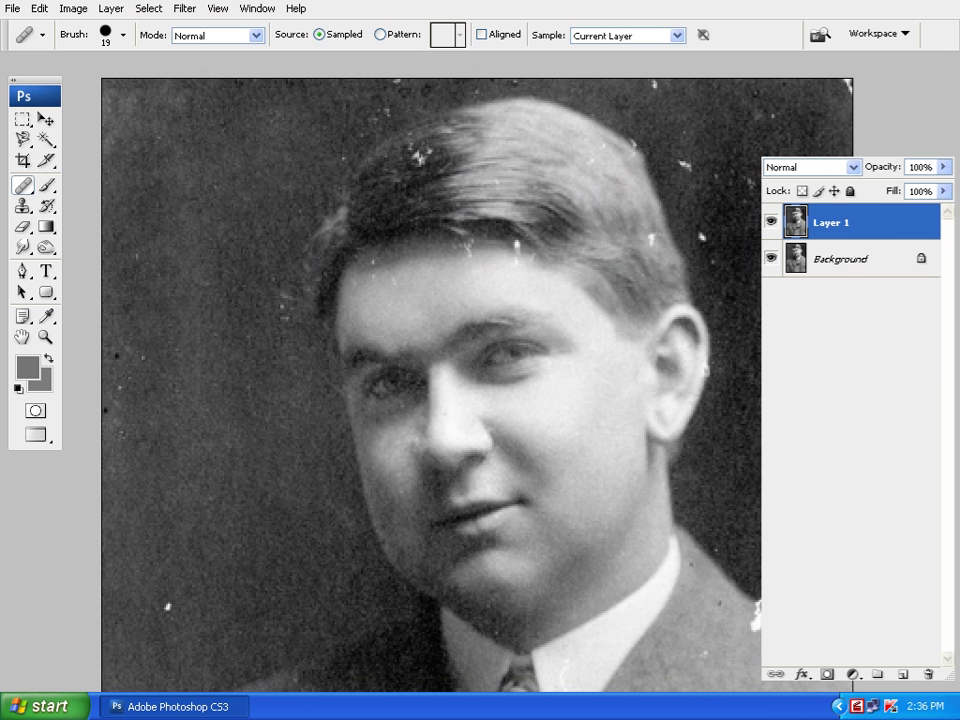
# - Delete the retouched Layer 1 and duplicate the Background onto a fresh layer
pyautogui.click(880, 620)
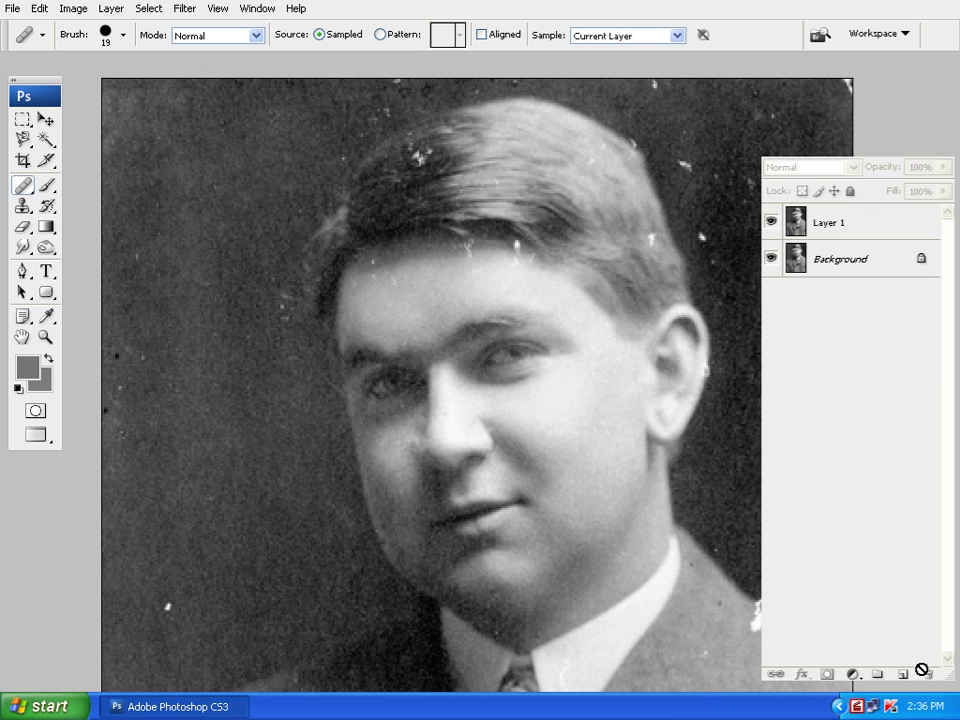
pyautogui.click(812, 238)
pyautogui.press('Delete')
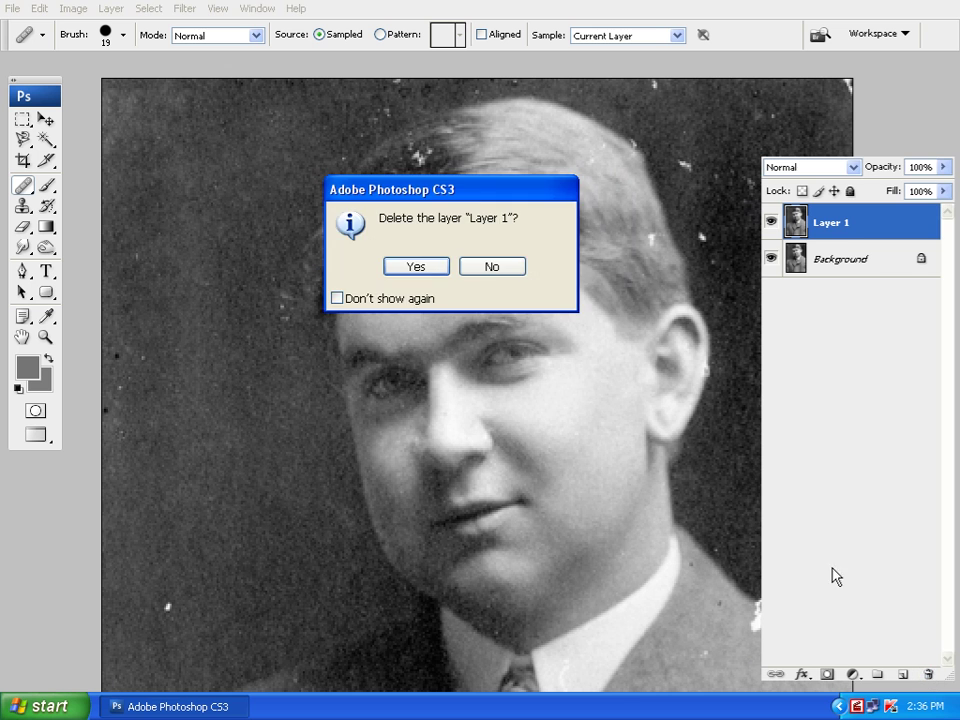
pyautogui.click(438, 268)
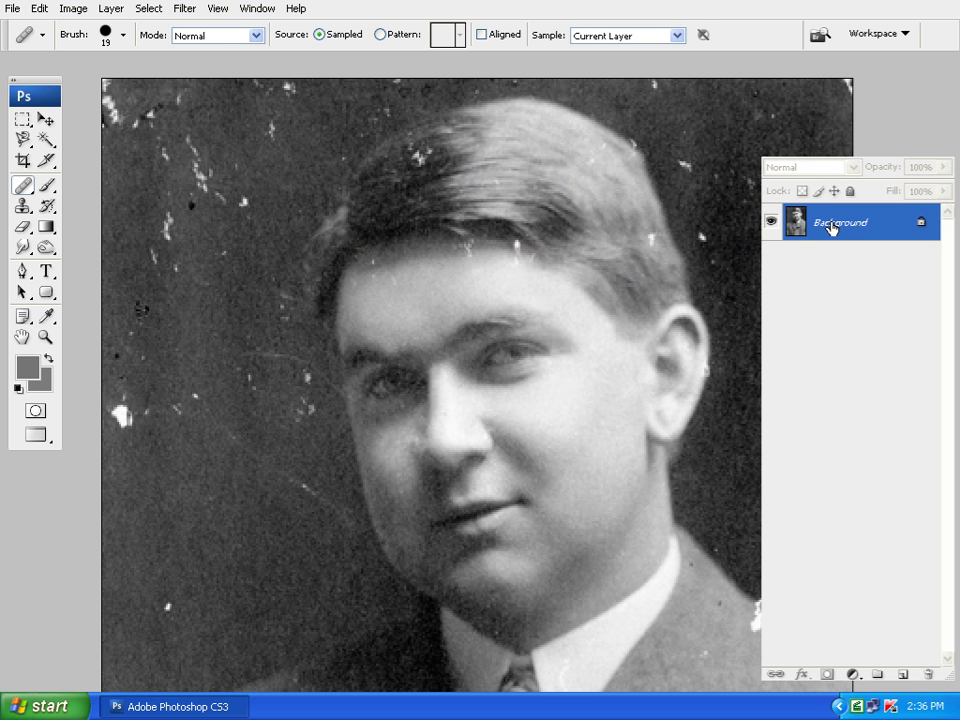
pyautogui.hotkey('ctrl', 'j')
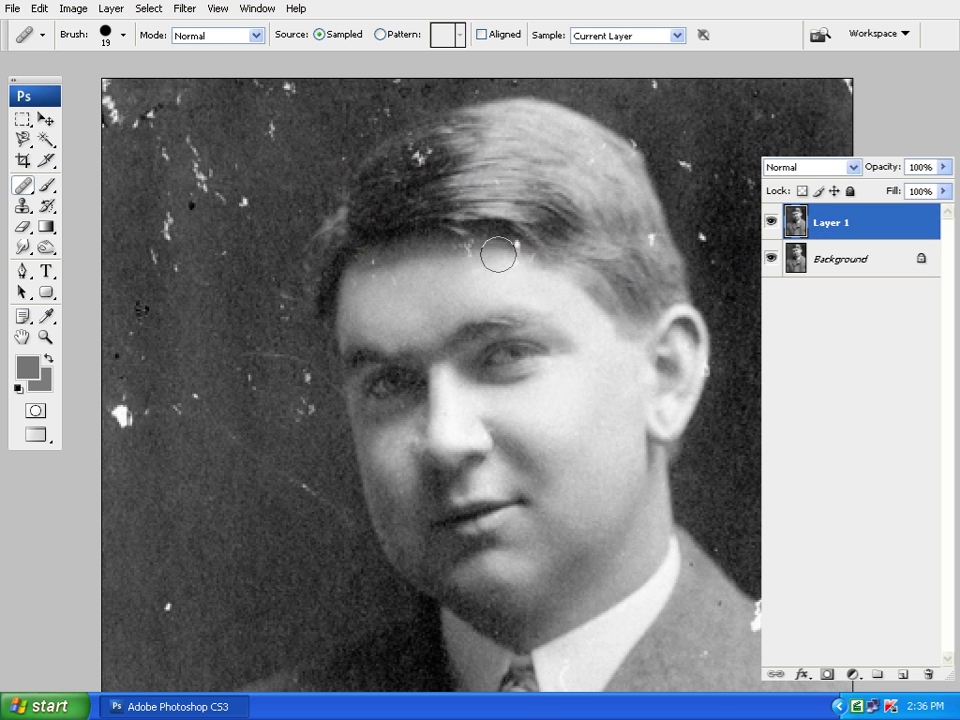
# - Set the Healing Brush to 25, sample clean backdrop, and heal the white speck above the shoulder and the specks beside the large blemish
pyautogui.scroll(-3, 428, 214)
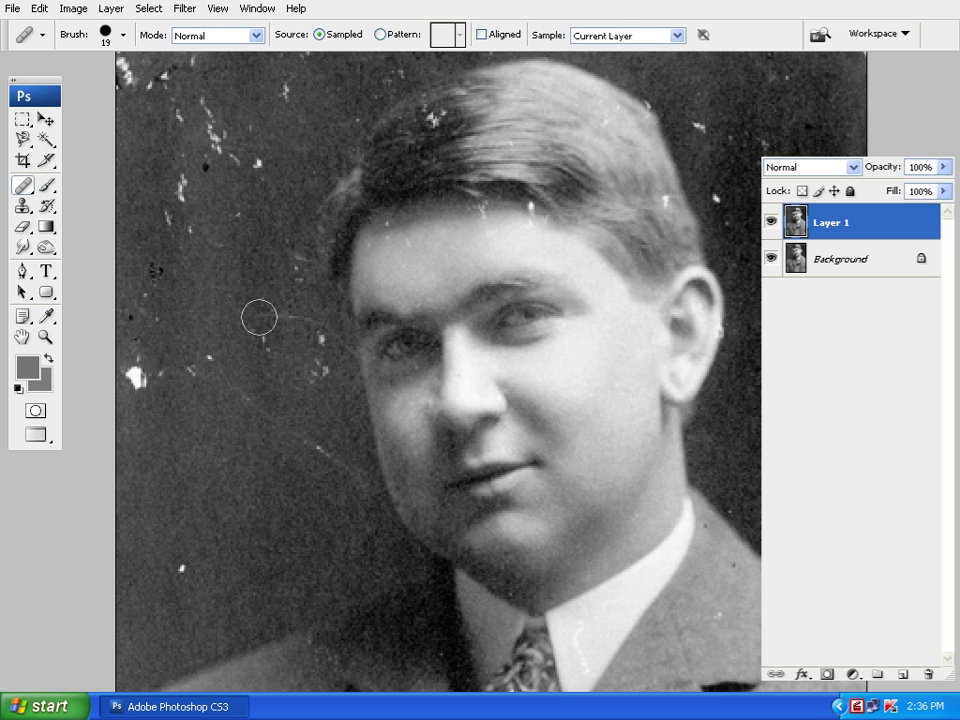
pyautogui.moveTo(274, 471); pyautogui.dragTo(272, 450)
pyautogui.press(']')
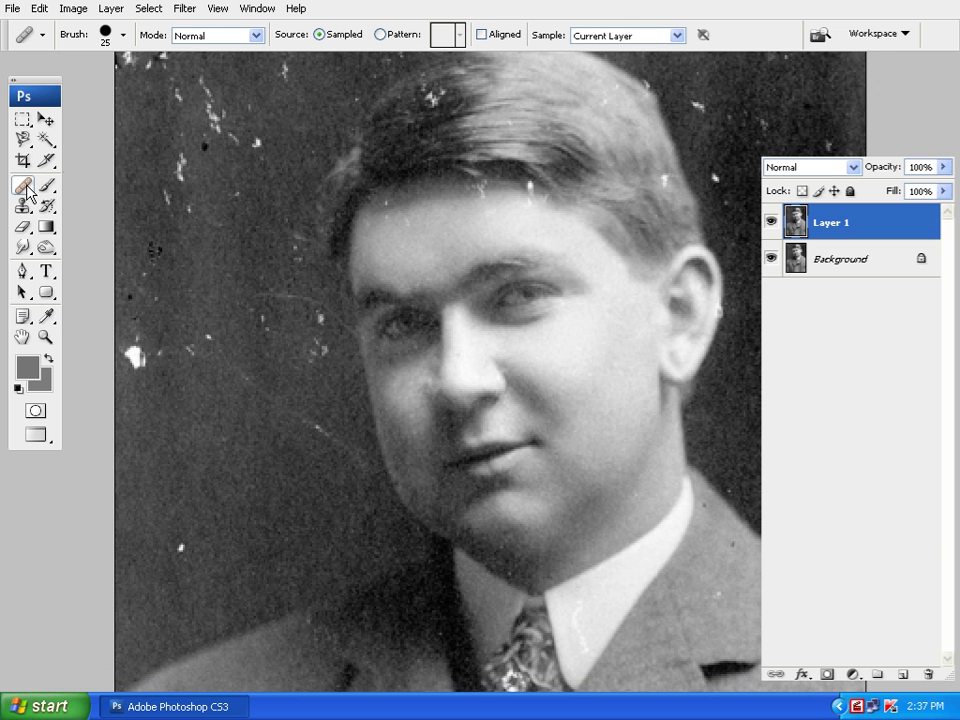
pyautogui.keyDown('alt'); pyautogui.click(252, 490); pyautogui.keyUp('alt')
pyautogui.click(184, 547)
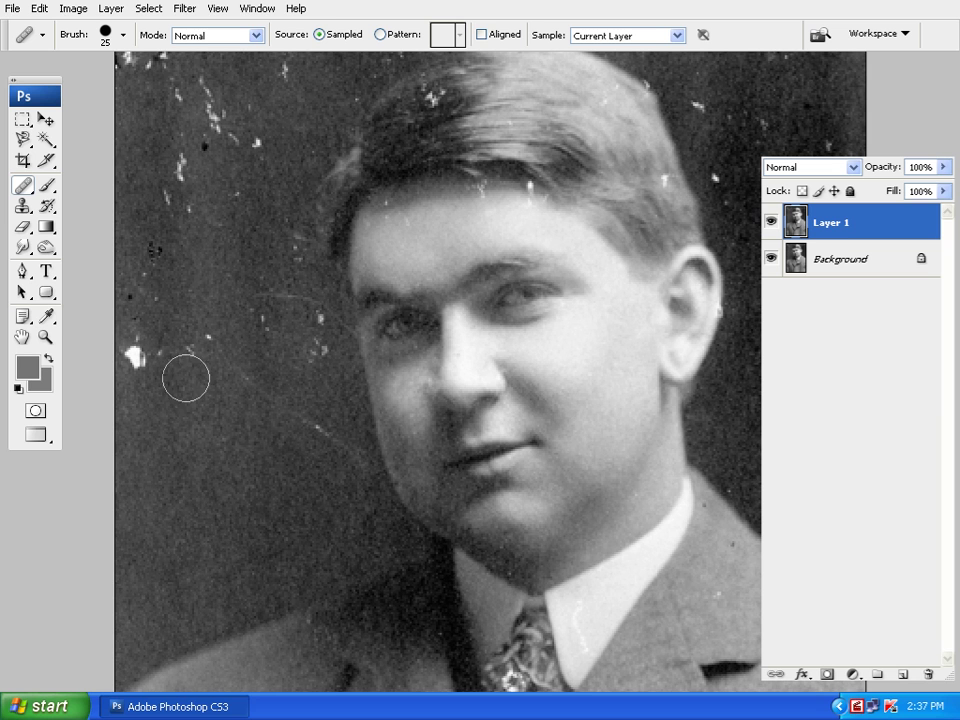
pyautogui.moveTo(189, 357)
pyautogui.mouseDown()
pyautogui.moveTo(189, 343)
pyautogui.moveTo(221, 360)
pyautogui.moveTo(210, 360)
pyautogui.moveTo(222, 342)
pyautogui.moveTo(240, 345)
pyautogui.moveTo(234, 362)
pyautogui.moveTo(227, 356)
pyautogui.mouseUp()
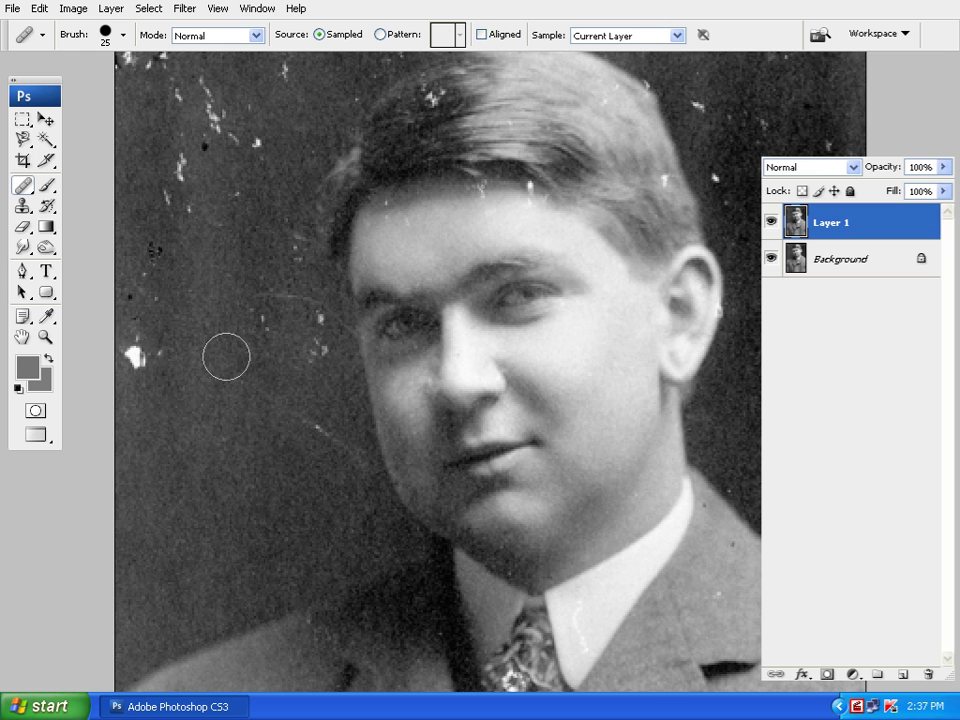
# - Resample clean backdrop and heal the faint diagonal scratch beside the man's cheek down to his jaw
pyautogui.keyDown('alt'); pyautogui.click(184, 519); pyautogui.keyUp('alt')
pyautogui.moveTo(317, 456)
pyautogui.mouseDown()
pyautogui.moveTo(313, 426)
pyautogui.moveTo(290, 396)
pyautogui.mouseUp()
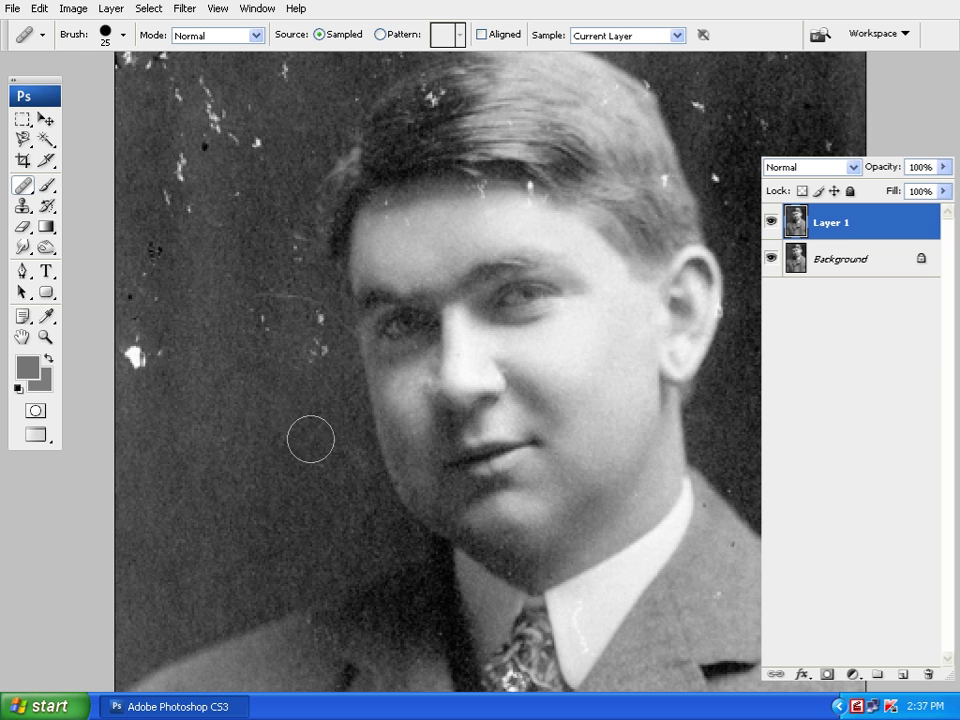
pyautogui.keyDown('alt'); pyautogui.click(272, 493); pyautogui.keyUp('alt')
pyautogui.click(343, 465)
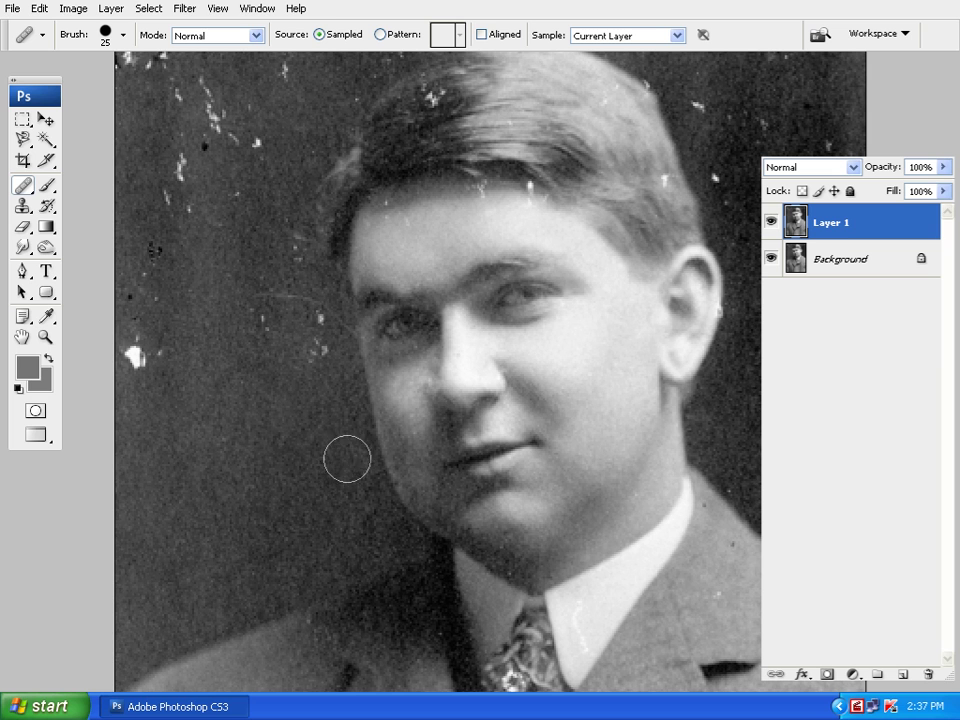
# - Sample clean backdrop and heal the large white blemish near the photo's left edge and the dark specks above it
pyautogui.keyDown('alt'); pyautogui.click(275, 491); pyautogui.keyUp('alt')
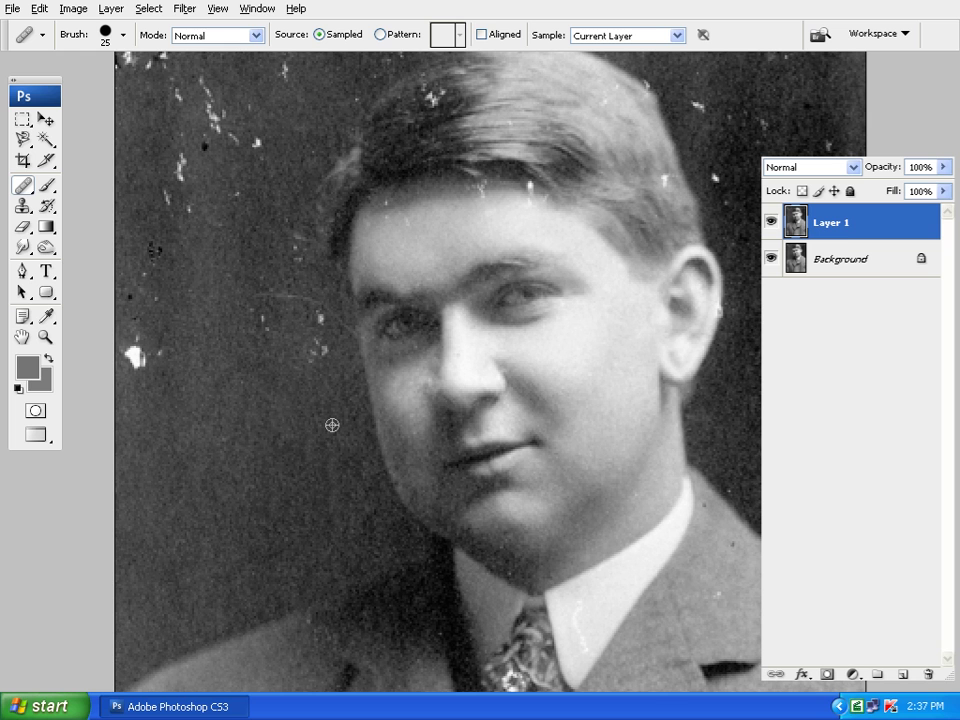
pyautogui.click(146, 360)
pyautogui.moveTo(146, 360)
pyautogui.mouseDown()
pyautogui.moveTo(171, 338)
pyautogui.moveTo(171, 356)
pyautogui.moveTo(189, 342)
pyautogui.moveTo(185, 354)
pyautogui.moveTo(187, 334)
pyautogui.moveTo(201, 349)
pyautogui.moveTo(189, 345)
pyautogui.moveTo(206, 328)
pyautogui.moveTo(216, 340)
pyautogui.moveTo(203, 381)
pyautogui.moveTo(183, 344)
pyautogui.moveTo(223, 347)
pyautogui.mouseUp()
pyautogui.moveTo(160, 375)
pyautogui.mouseDown()
pyautogui.moveTo(144, 345)
pyautogui.moveTo(204, 390)
pyautogui.mouseUp()
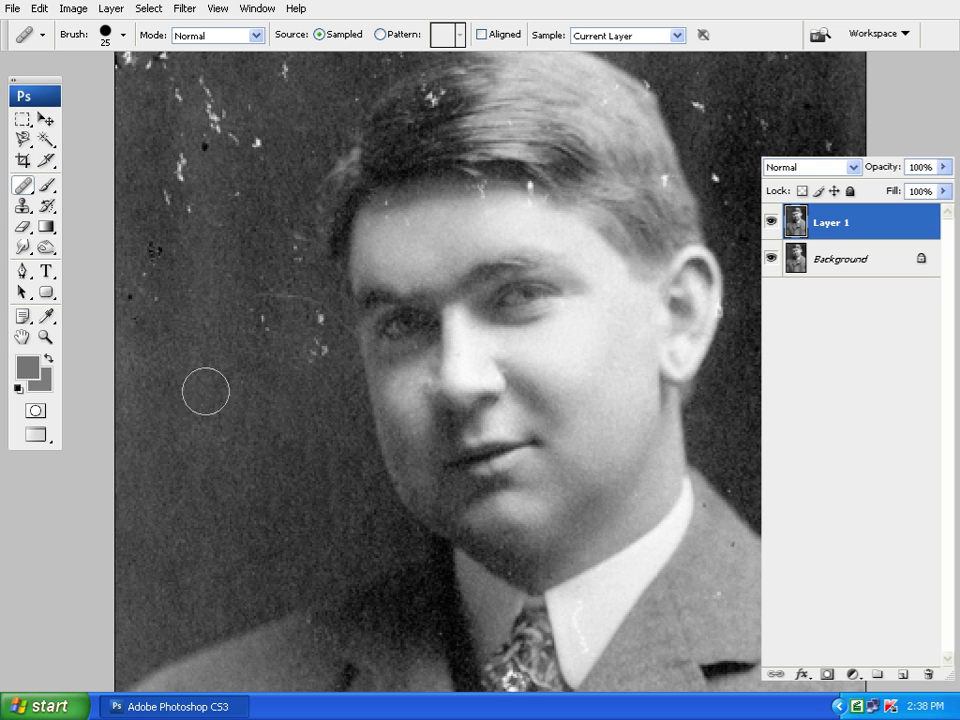
pyautogui.moveTo(140, 300)
pyautogui.mouseDown()
pyautogui.moveTo(134, 274)
pyautogui.moveTo(158, 322)
pyautogui.mouseUp()
pyautogui.keyDown('alt'); pyautogui.click(186, 366); pyautogui.keyUp('alt')
# - Shrink and enlarge the Healing Brush several times to demonstrate its sizes, ending at 25
pyautogui.hotkey('ctrl', '+')
pyautogui.hotkey('ctrl', '+')
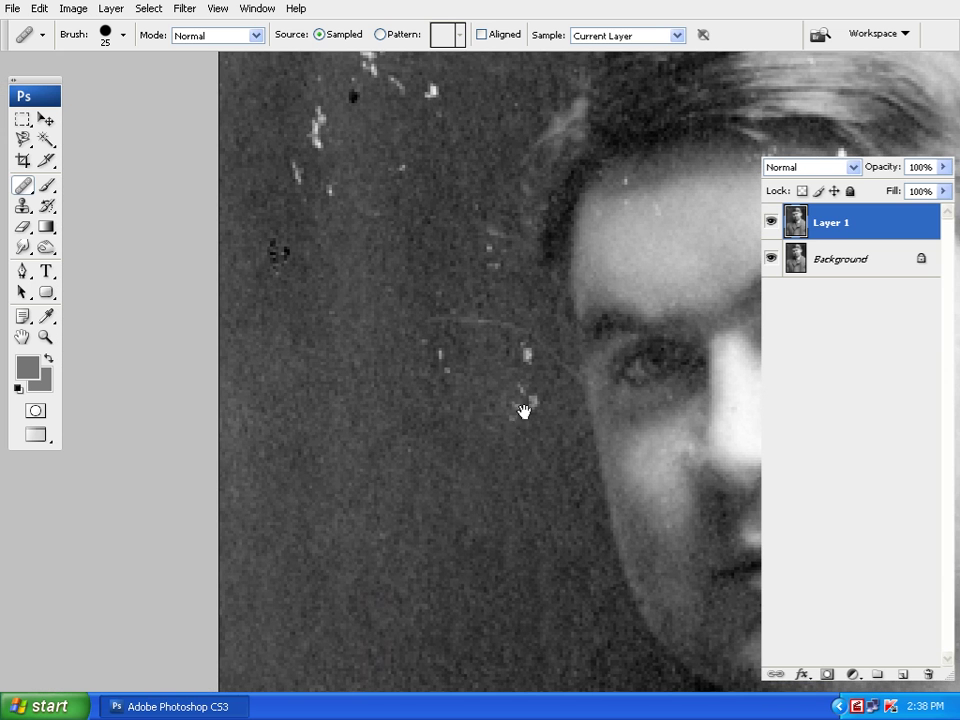
pyautogui.moveTo(510, 465); pyautogui.dragTo(444, 435)
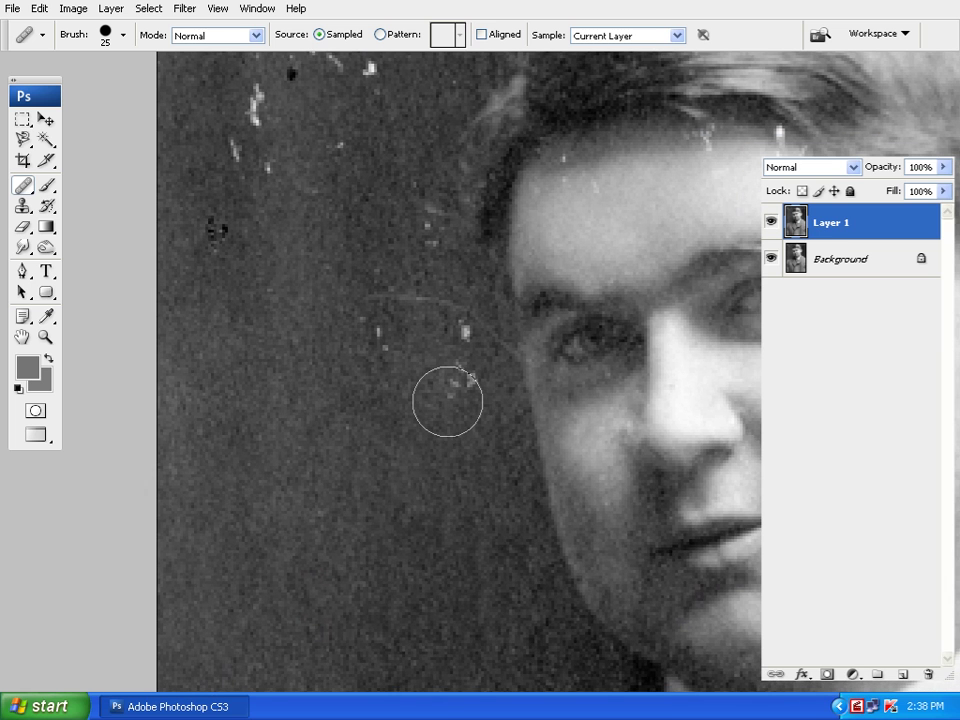
pyautogui.press('[')
pyautogui.press('[')
pyautogui.press('[')
pyautogui.press('[')
pyautogui.press('[')
pyautogui.press('[')
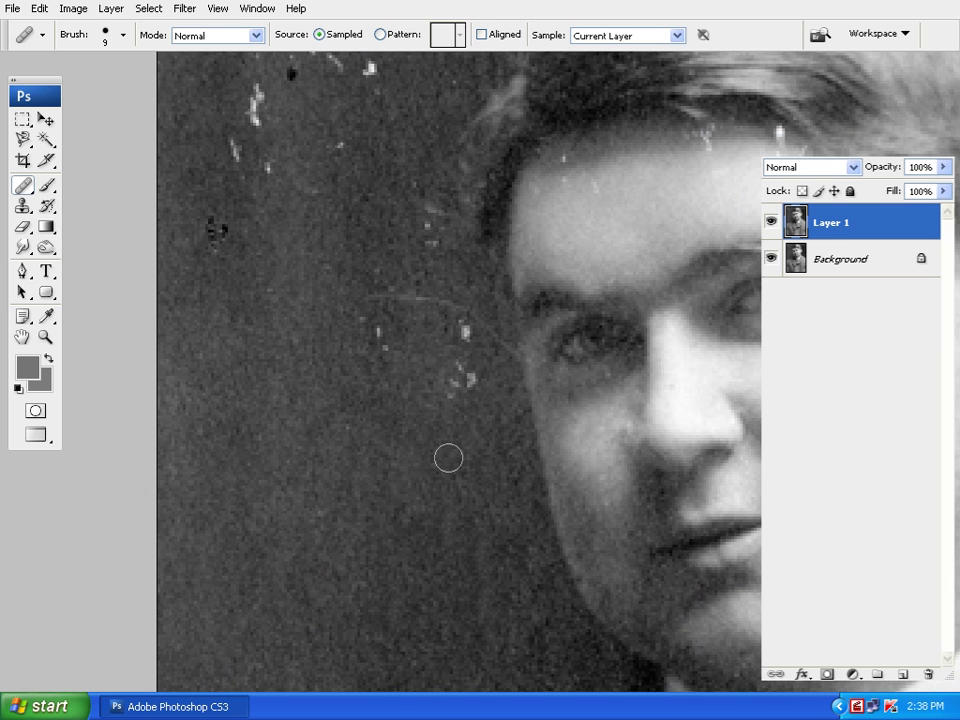
pyautogui.press('[')
pyautogui.press('[')
pyautogui.press('[')
pyautogui.press(']')
pyautogui.press(']')
pyautogui.press(']')
pyautogui.press(']')
pyautogui.press(']')
pyautogui.press(']')
pyautogui.press(']')
pyautogui.press(']')
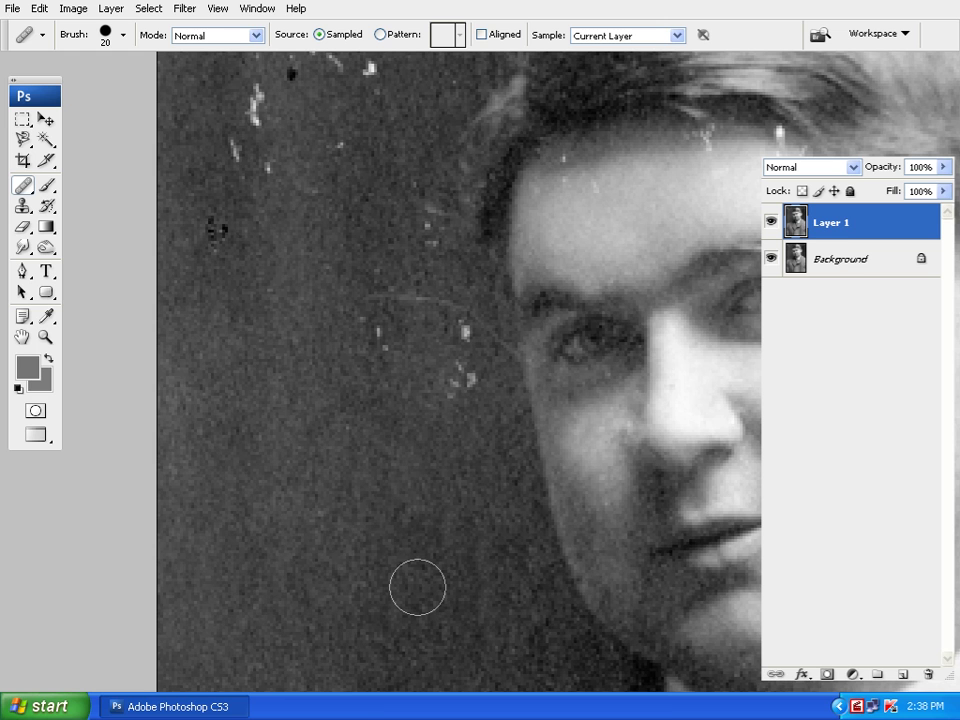
pyautogui.press('[')
pyautogui.press('[')
pyautogui.press('[')
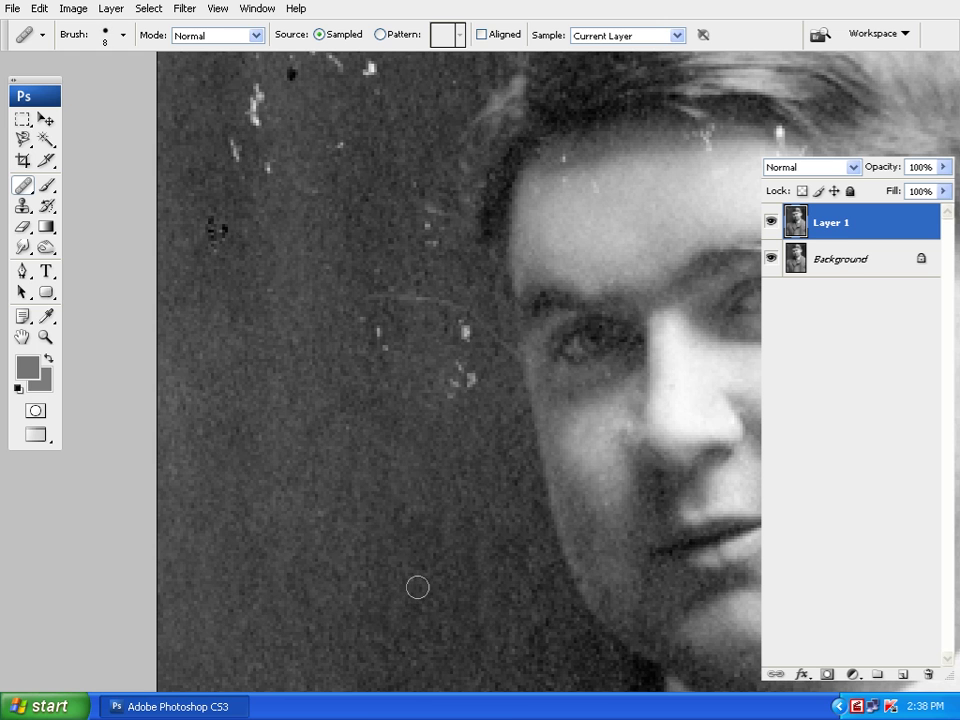
pyautogui.press(']')
pyautogui.press(']')
pyautogui.press(']')
pyautogui.press(']')
pyautogui.press(']')
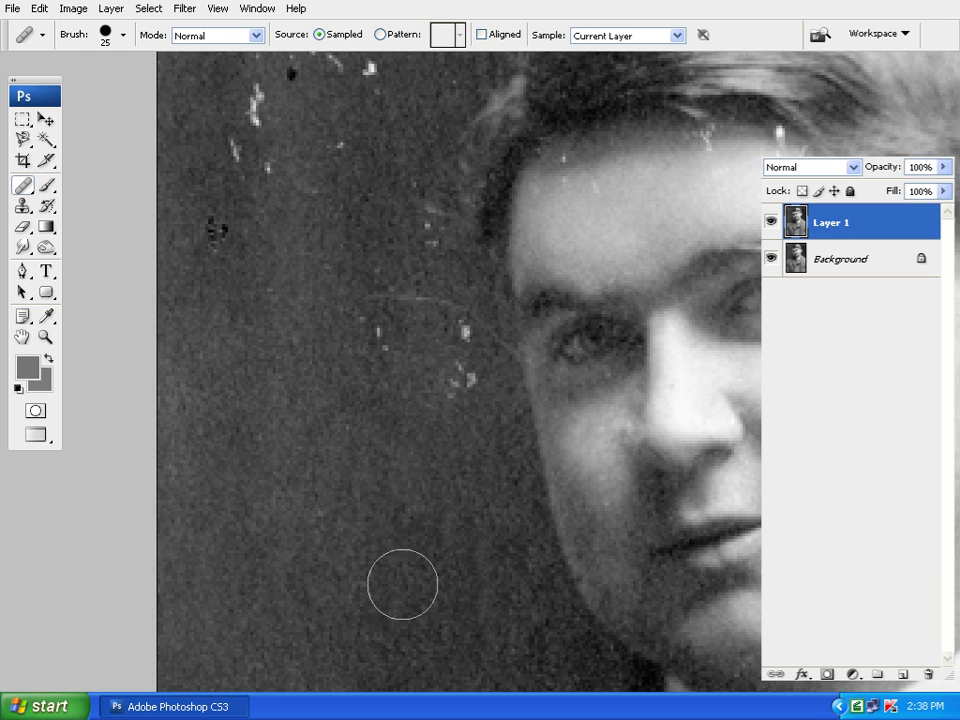
# - Heal the white specks in the backdrop beside the man's eye from sampled clean backdrop, reducing the brush to 15
pyautogui.keyDown('alt'); pyautogui.click(342, 510); pyautogui.keyUp('alt')
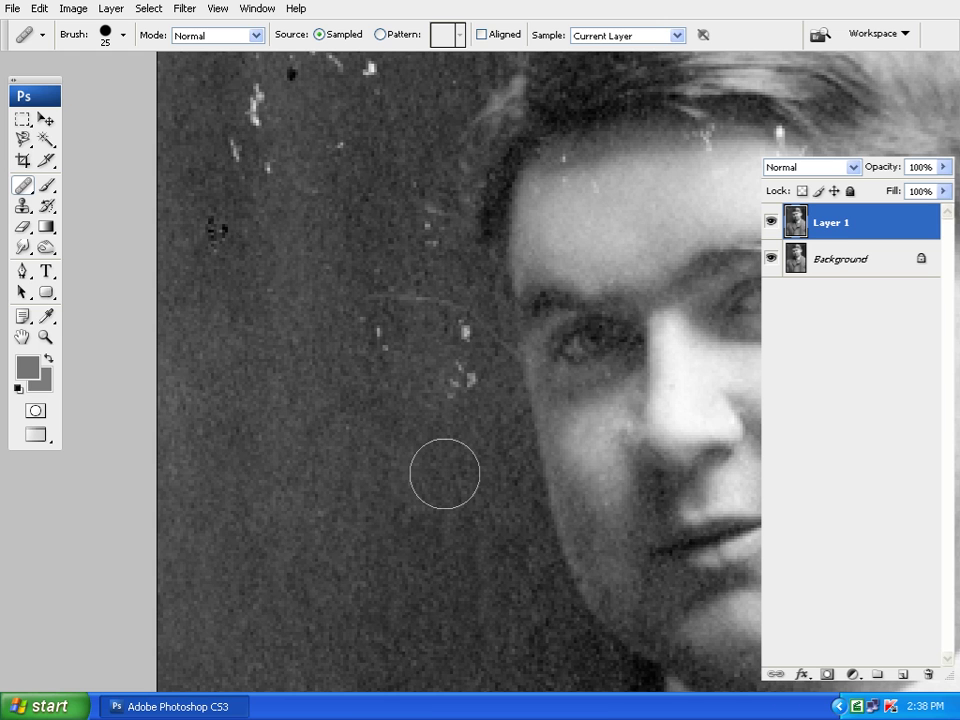
pyautogui.moveTo(518, 335)
pyautogui.mouseDown()
pyautogui.moveTo(439, 343)
pyautogui.moveTo(463, 368)
pyautogui.moveTo(465, 319)
pyautogui.mouseUp()
pyautogui.press('[')
pyautogui.press('[')
pyautogui.keyDown('alt'); pyautogui.click(356, 536); pyautogui.keyUp('alt')
pyautogui.moveTo(414, 418); pyautogui.dragTo(418, 379)
pyautogui.keyDown('alt'); pyautogui.click(398, 516); pyautogui.keyUp('alt')
pyautogui.moveTo(348, 384); pyautogui.dragTo(334, 343)
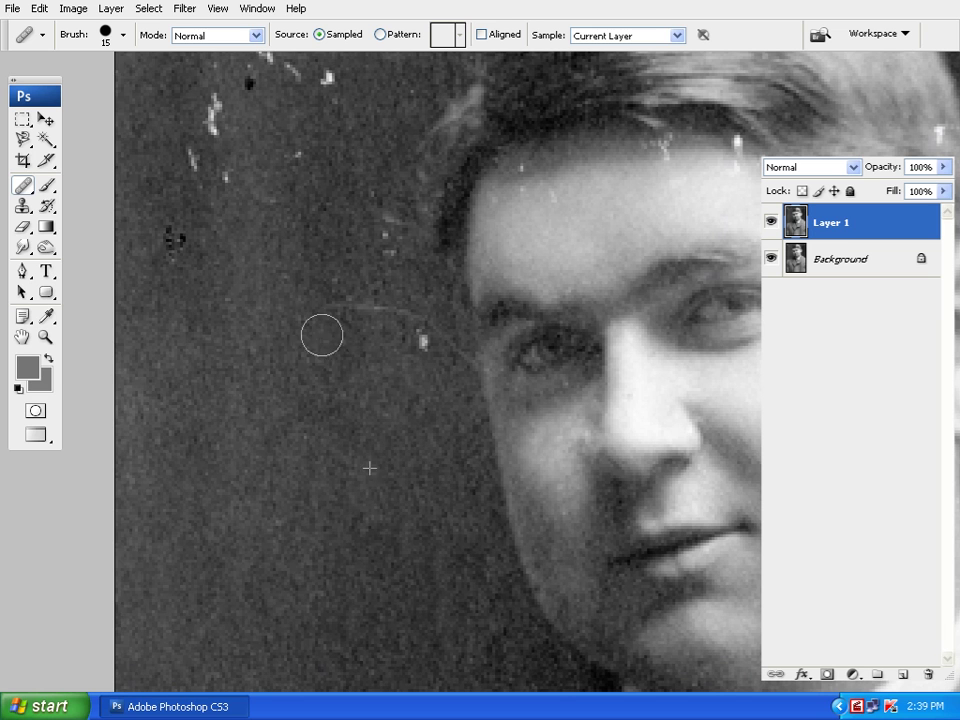
# - Sample clean backdrop and heal the white speck and faint curved scratch in the backdrop beside the man's eye
pyautogui.keyDown('alt'); pyautogui.click(320, 519); pyautogui.keyUp('alt')
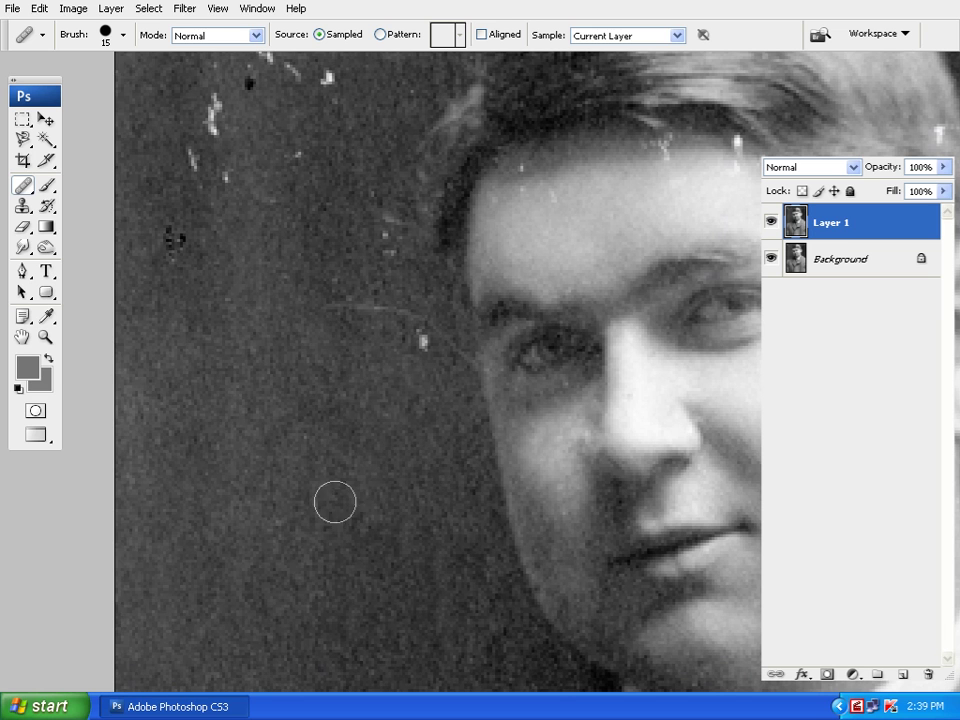
pyautogui.keyDown('alt'); pyautogui.click(323, 468); pyautogui.keyUp('alt')
pyautogui.moveTo(425, 341); pyautogui.dragTo(374, 312)
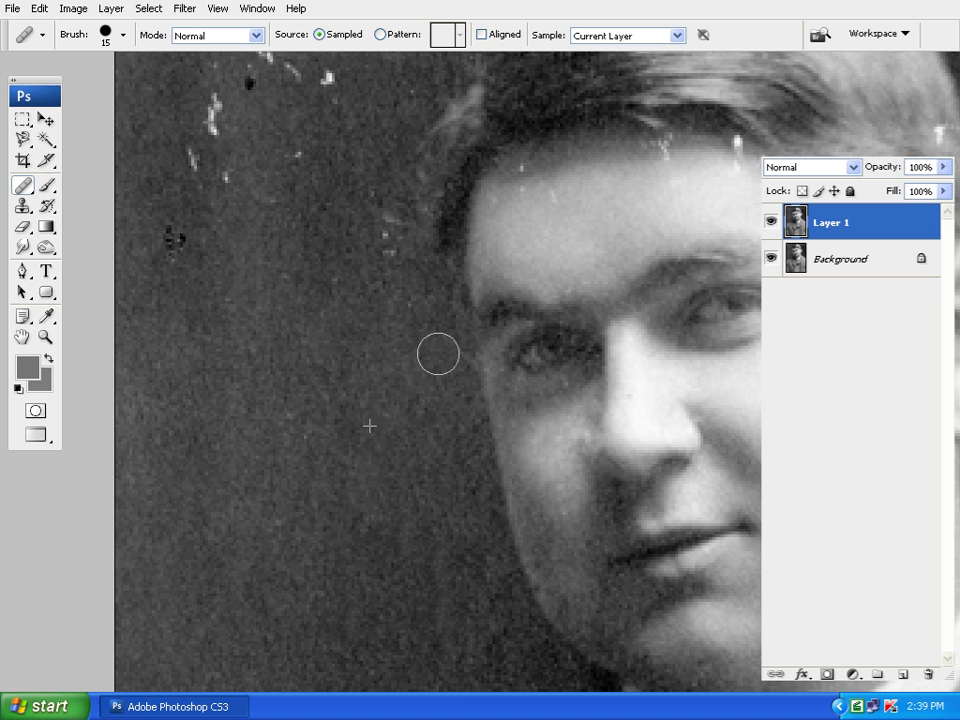
pyautogui.keyDown('alt'); pyautogui.click(388, 441); pyautogui.keyUp('alt')
pyautogui.moveTo(343, 281); pyautogui.dragTo(270, 282)
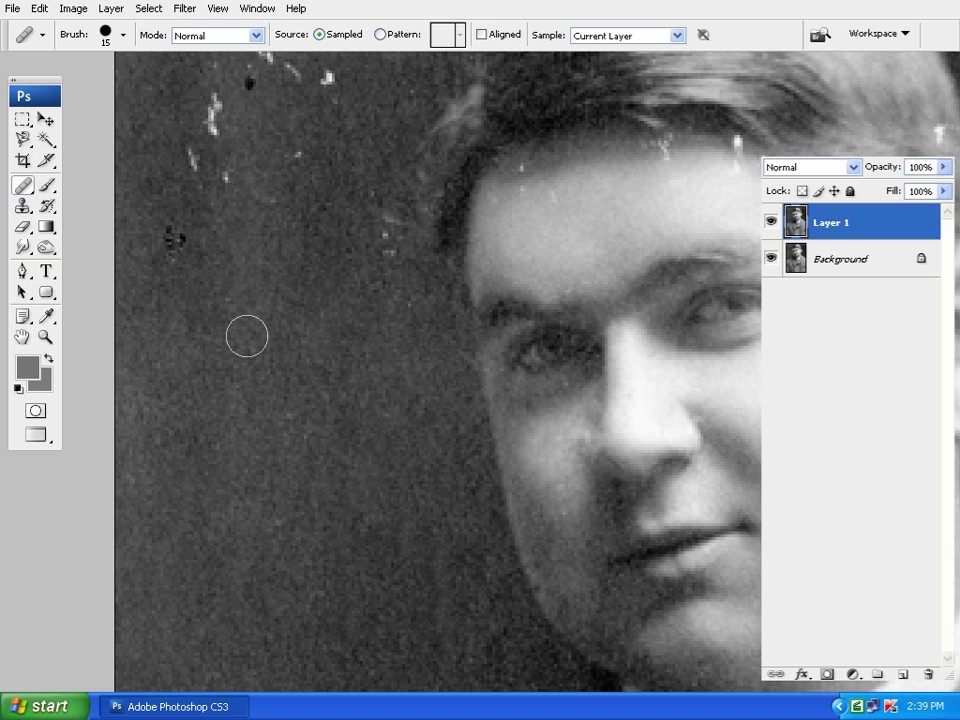
# - Resample clean backdrop and heal the cluster of dark specks near the photo's left edge at forehead height
pyautogui.moveTo(280, 380); pyautogui.dragTo(326, 476)
pyautogui.moveTo(358, 363)
pyautogui.mouseDown()
pyautogui.moveTo(203, 290)
pyautogui.moveTo(216, 317)
pyautogui.moveTo(248, 329)
pyautogui.moveTo(213, 326)
pyautogui.moveTo(222, 326)
pyautogui.mouseUp()
pyautogui.keyDown('alt'); pyautogui.click(288, 436); pyautogui.keyUp('alt')
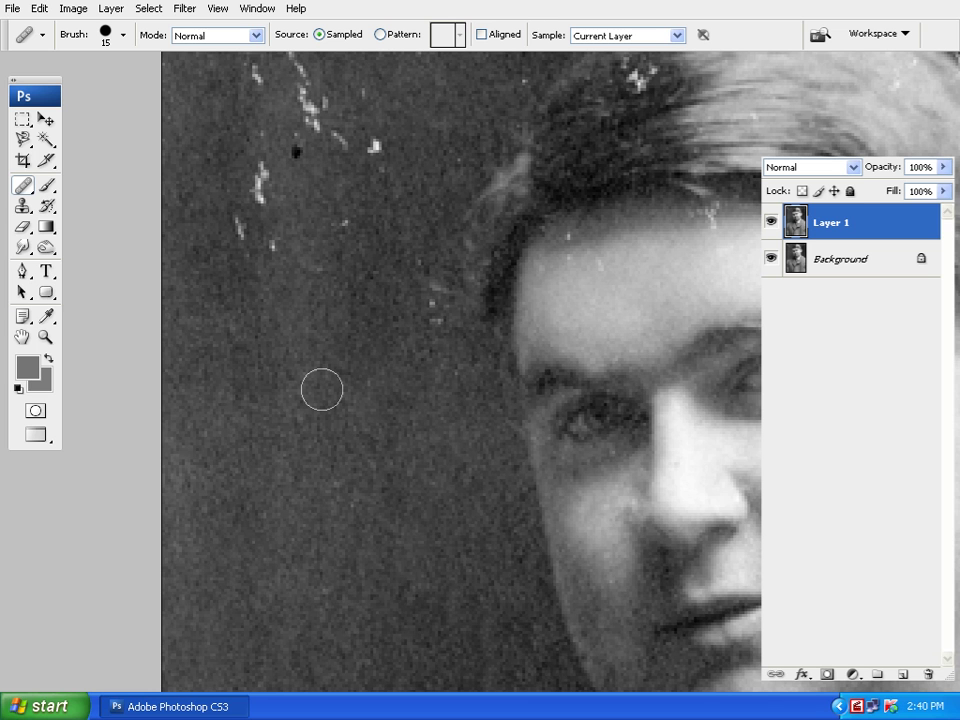
# - Heal the small white specks in the backdrop beside the man's temple from sampled clean backdrop
pyautogui.moveTo(399, 364); pyautogui.dragTo(336, 422)
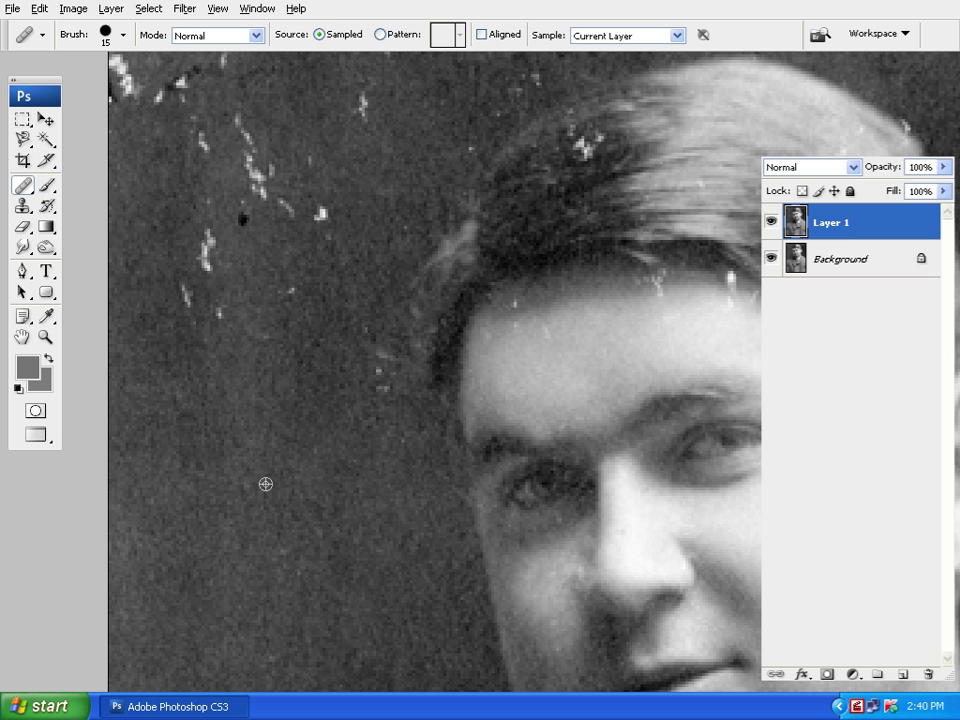
pyautogui.keyDown('alt'); pyautogui.click(296, 450); pyautogui.keyUp('alt')
pyautogui.moveTo(274, 335)
pyautogui.mouseDown()
pyautogui.moveTo(270, 315)
pyautogui.moveTo(303, 290)
pyautogui.mouseUp()
pyautogui.keyDown('alt'); pyautogui.click(246, 397); pyautogui.keyUp('alt')
pyautogui.moveTo(218, 328); pyautogui.dragTo(194, 295)
# - Resample clean backdrop and heal the vertical white streak, the dark spot beside it and the lower end of the longer streak
pyautogui.keyDown('alt'); pyautogui.click(221, 376); pyautogui.keyUp('alt')
pyautogui.moveTo(208, 252)
pyautogui.mouseDown()
pyautogui.moveTo(197, 234)
pyautogui.moveTo(234, 204)
pyautogui.moveTo(198, 188)
pyautogui.mouseUp()
pyautogui.keyDown('alt'); pyautogui.click(249, 403); pyautogui.keyUp('alt')
pyautogui.keyDown('alt'); pyautogui.click(231, 374); pyautogui.keyUp('alt')
pyautogui.keyDown('alt'); pyautogui.click(231, 399); pyautogui.keyUp('alt')
pyautogui.moveTo(282, 206); pyautogui.dragTo(255, 175)
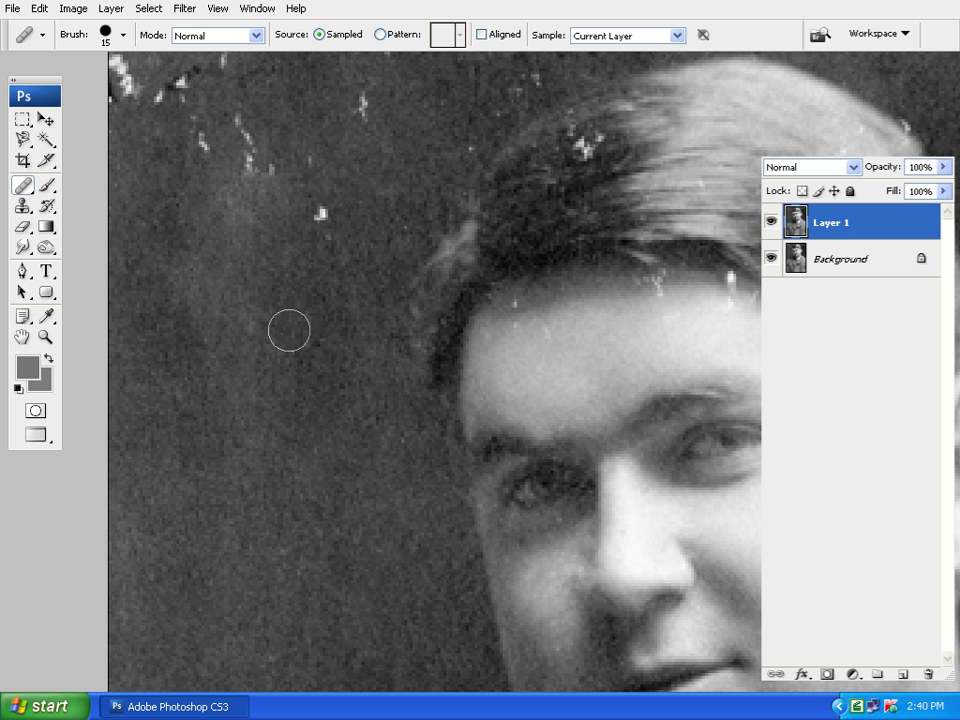
# - Heal the bright white speck beside the hair and the remaining long white streaks above it from sampled clean backdrop
pyautogui.moveTo(320, 211); pyautogui.dragTo(324, 223)
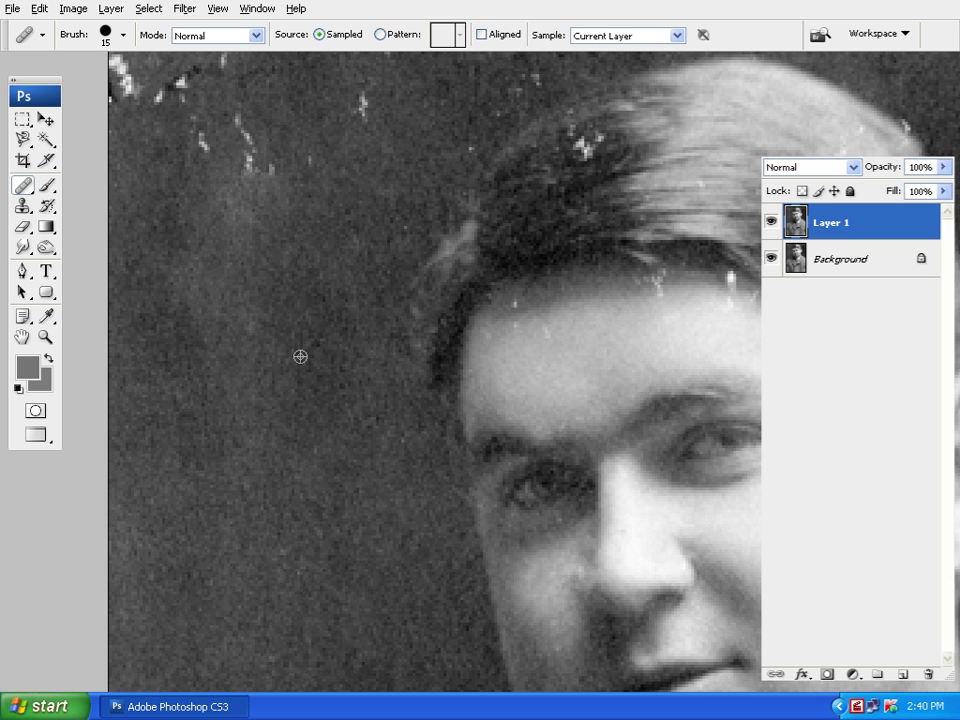
pyautogui.moveTo(266, 388); pyautogui.dragTo(381, 568)
pyautogui.keyDown('alt'); pyautogui.click(354, 522); pyautogui.keyUp('alt')
pyautogui.moveTo(321, 341)
pyautogui.mouseDown()
pyautogui.moveTo(328, 280)
pyautogui.moveTo(255, 275)
pyautogui.moveTo(255, 236)
pyautogui.moveTo(300, 214)
pyautogui.mouseUp()
pyautogui.keyDown('alt'); pyautogui.click(354, 464); pyautogui.keyUp('alt')
pyautogui.click(384, 311)
pyautogui.keyDown('alt'); pyautogui.click(355, 396); pyautogui.keyUp('alt')
# - Resample clean backdrop repeatedly and heal the white and dark damage in the photo's upper-left corner
pyautogui.keyDown('alt'); pyautogui.click(272, 301); pyautogui.keyUp('alt')
pyautogui.keyDown('alt'); pyautogui.click(223, 251); pyautogui.keyUp('alt')
pyautogui.moveTo(199, 238)
pyautogui.mouseDown()
pyautogui.moveTo(186, 249)
pyautogui.moveTo(174, 225)
pyautogui.moveTo(190, 196)
pyautogui.mouseUp()
pyautogui.keyDown('alt'); pyautogui.click(262, 255); pyautogui.keyUp('alt')
pyautogui.click(185, 243)
pyautogui.keyDown('alt'); pyautogui.click(222, 244); pyautogui.keyUp('alt')
pyautogui.keyDown('alt'); pyautogui.click(245, 248); pyautogui.keyUp('alt')
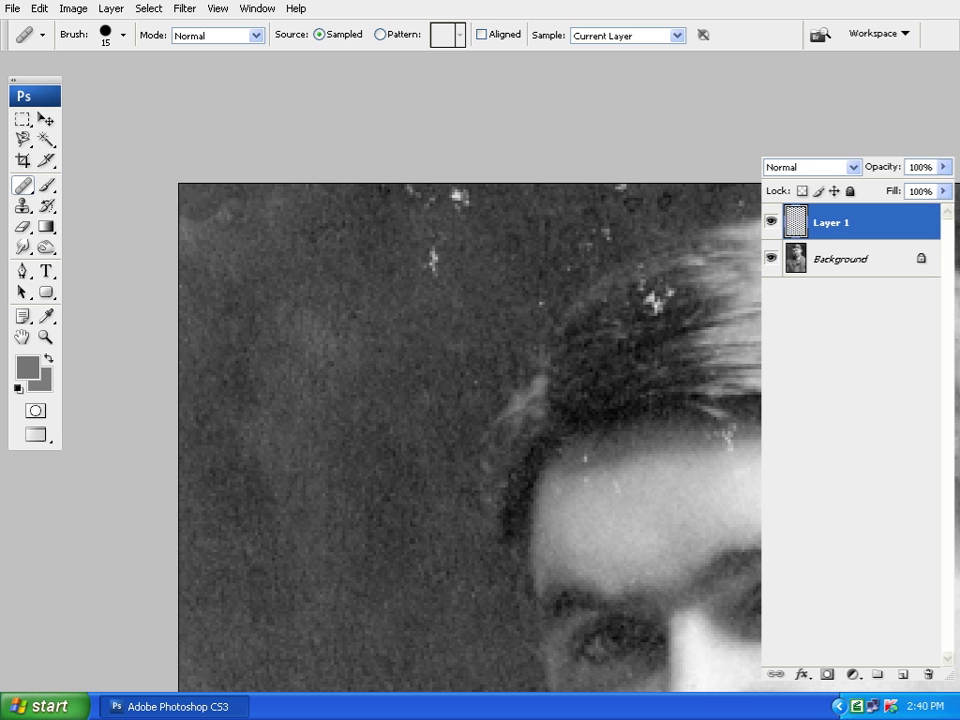
# - Heal the white specks between the upper-left corner and the man's hair, up to the photo's upper edge
pyautogui.moveTo(326, 289); pyautogui.dragTo(249, 272)
pyautogui.click(352, 242)
pyautogui.keyDown('alt'); pyautogui.click(315, 274); pyautogui.keyUp('alt')
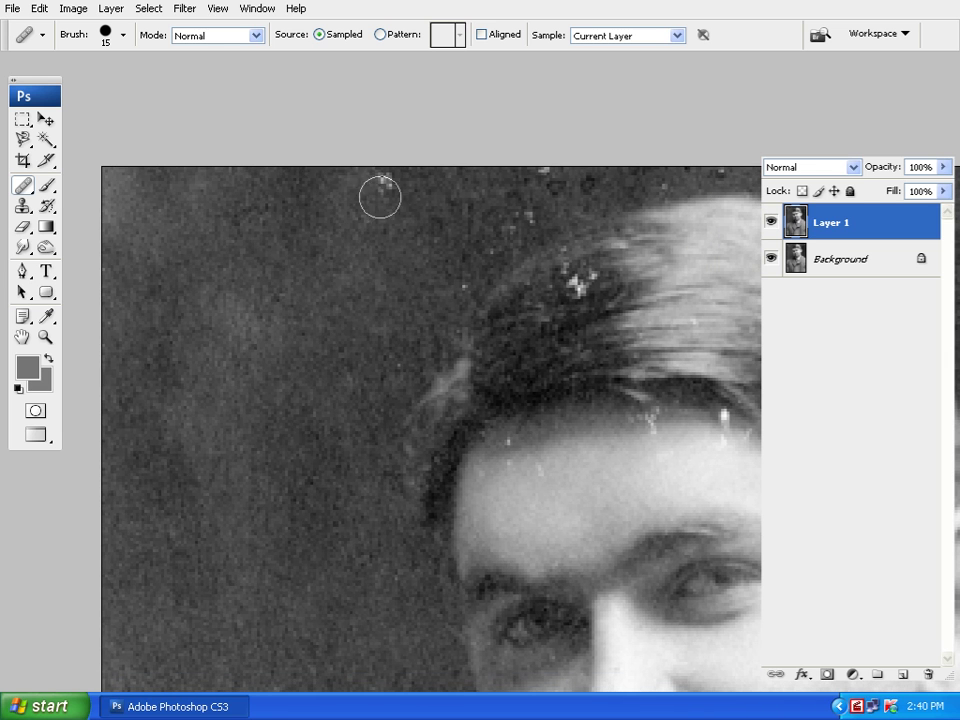
pyautogui.moveTo(422, 347)
pyautogui.mouseDown()
pyautogui.moveTo(437, 266)
pyautogui.moveTo(343, 313)
pyautogui.mouseUp()
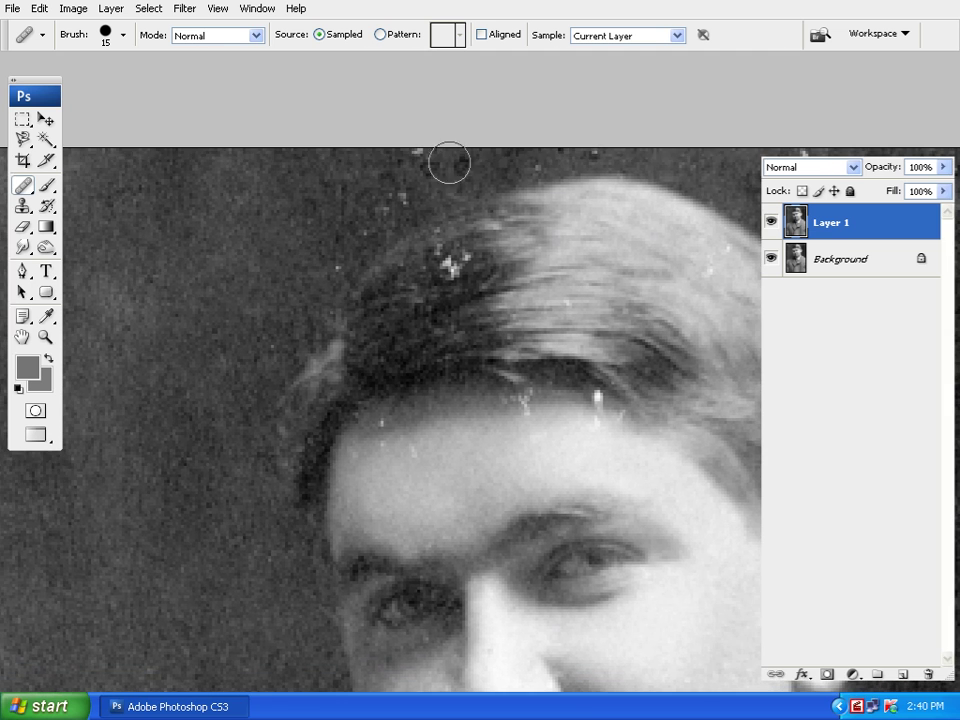
# - Switch from the Healing Brush to the Patch tool
pyautogui.moveTo(516, 387)
pyautogui.mouseDown()
pyautogui.moveTo(516, 326)
pyautogui.moveTo(429, 283)
pyautogui.mouseUp()
pyautogui.hotkey('ctrl', '-')
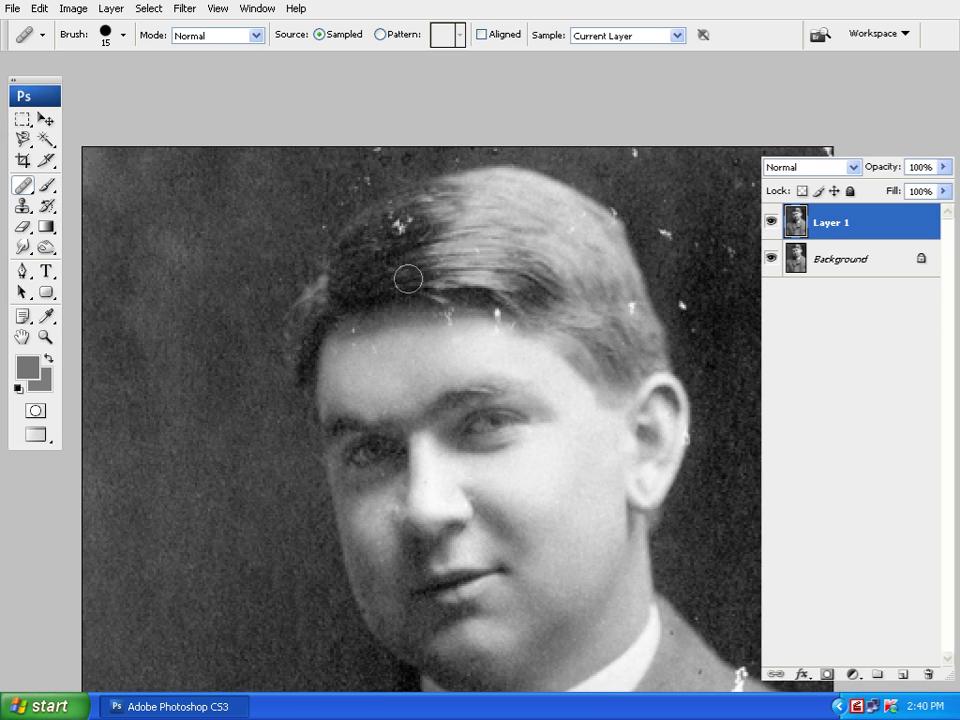
pyautogui.moveTo(486, 362); pyautogui.dragTo(476, 299)
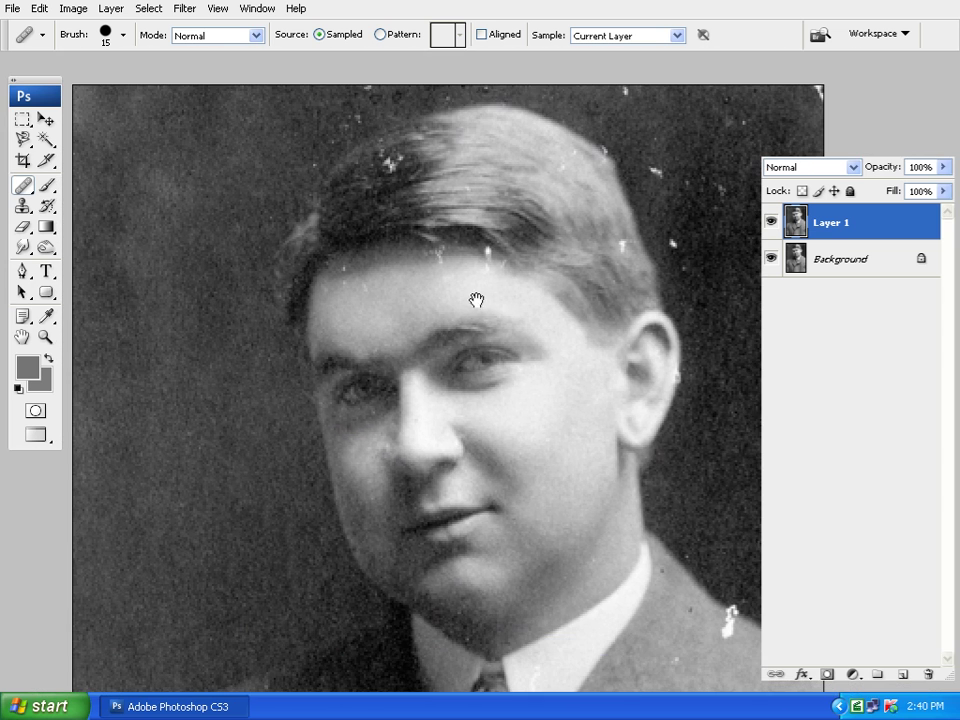
pyautogui.click(23, 185)
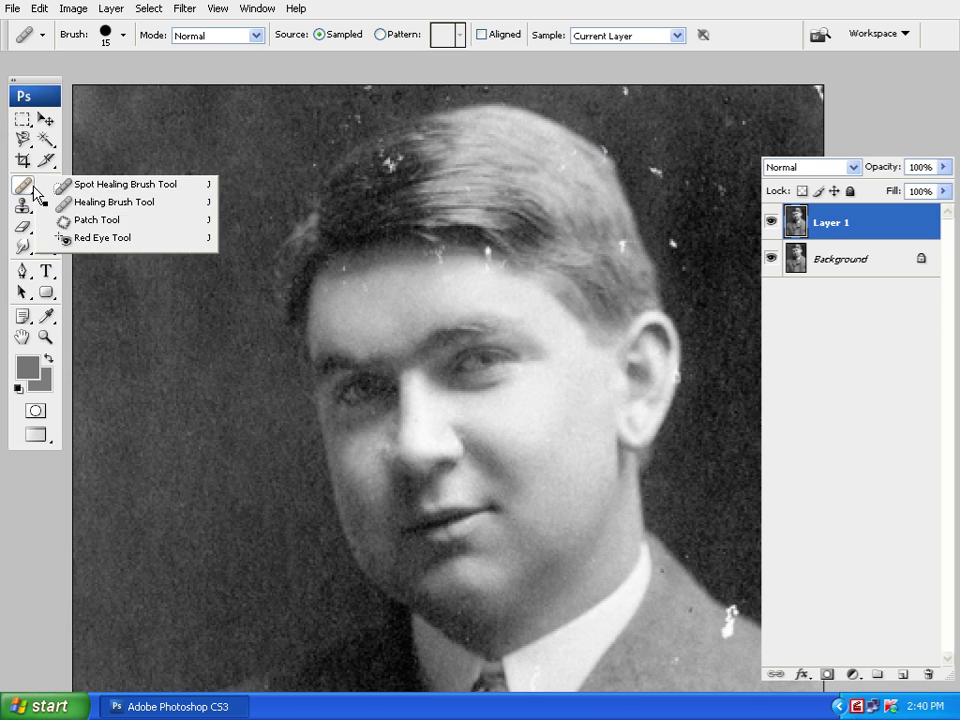
pyautogui.click(97, 220)
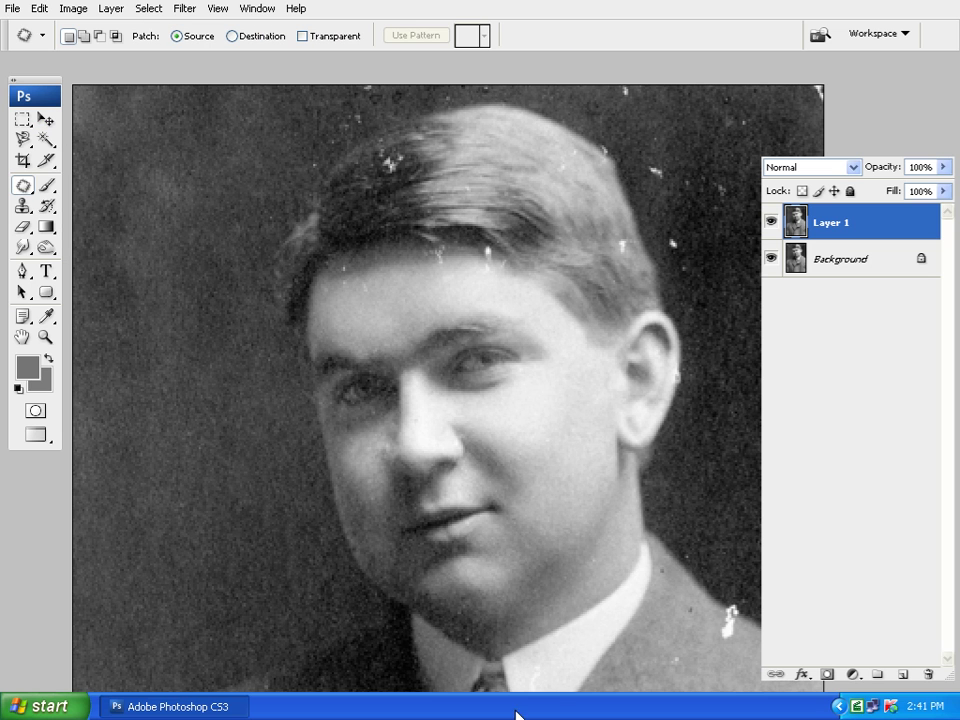
# - Hide Layer 1 and duplicate the Background layer as a fresh copy for patching
pyautogui.scroll(-3, 505, 578)
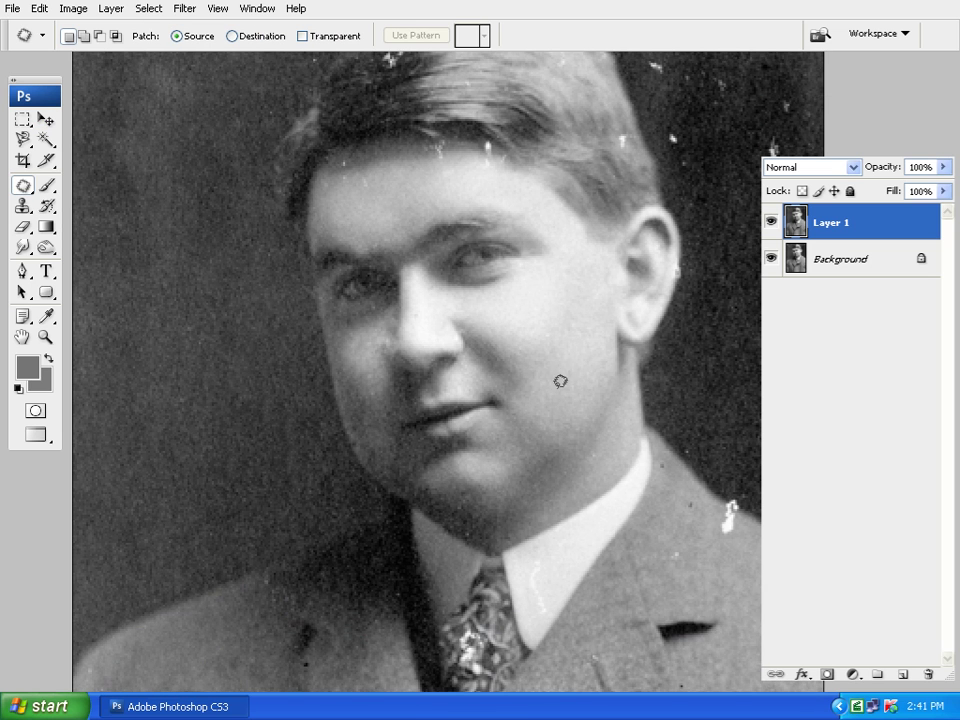
pyautogui.scroll(3, 565, 382)
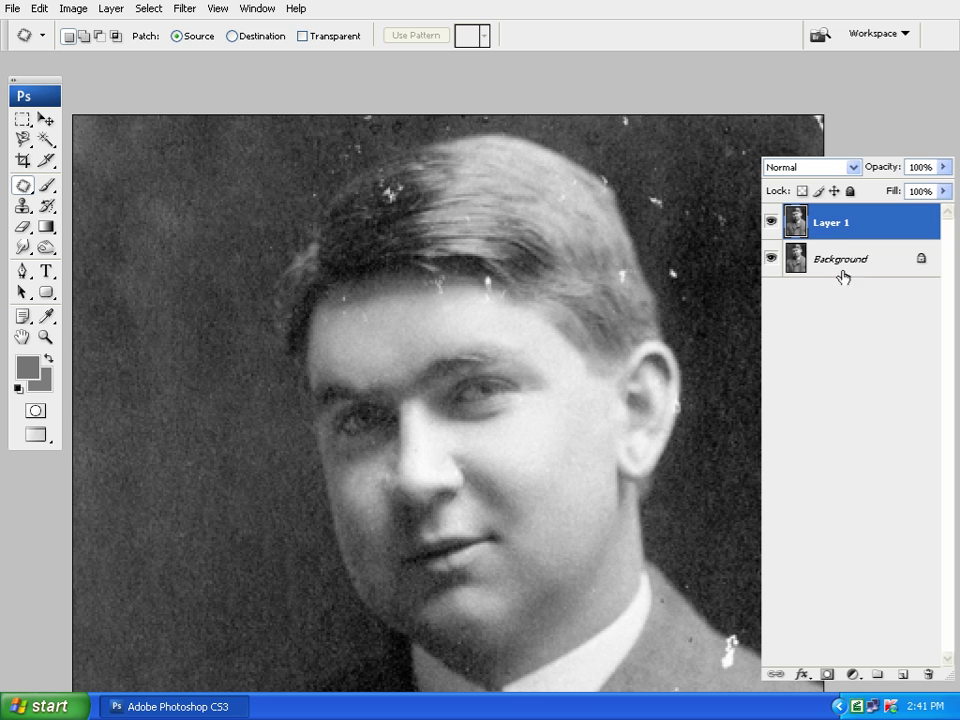
pyautogui.click(771, 222)
pyautogui.click(849, 262)
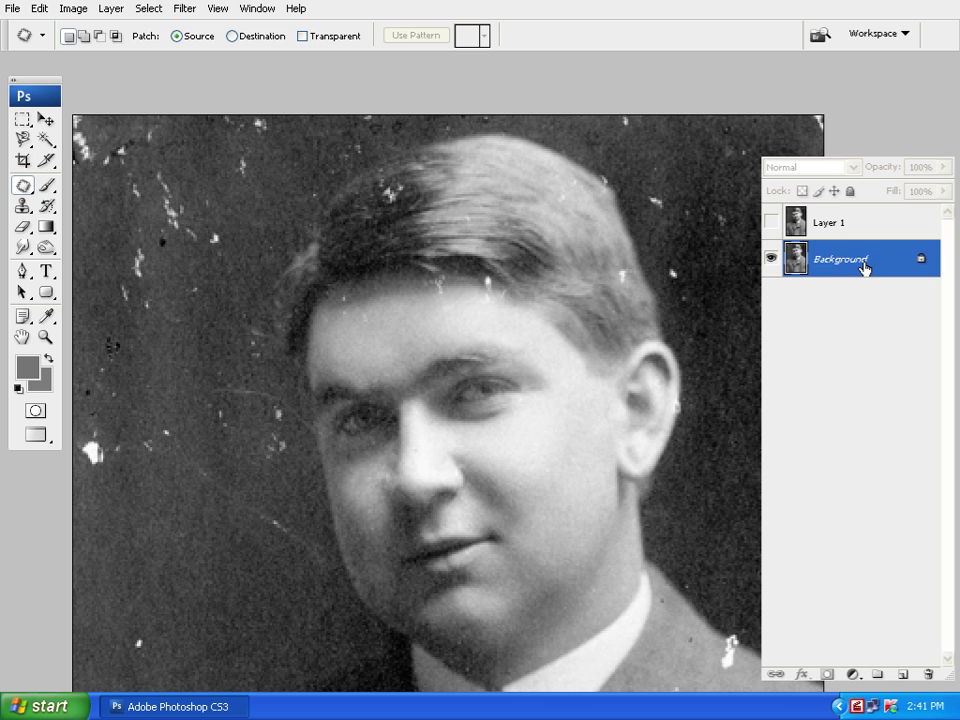
pyautogui.hotkey('ctrl', 'j')
pyautogui.moveTo(632, 317); pyautogui.dragTo(574, 328)
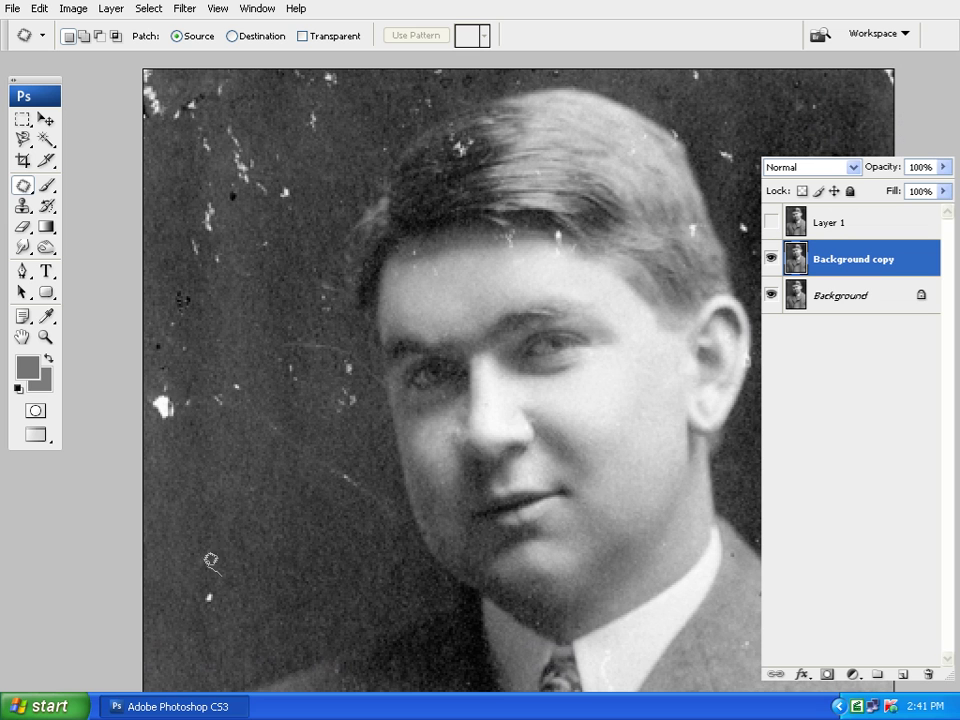
# - Outline clean backdrop with the Patch tool in Source mode, try moving it over the damaged areas, and deselect it
pyautogui.moveTo(246, 569); pyautogui.dragTo(223, 570)
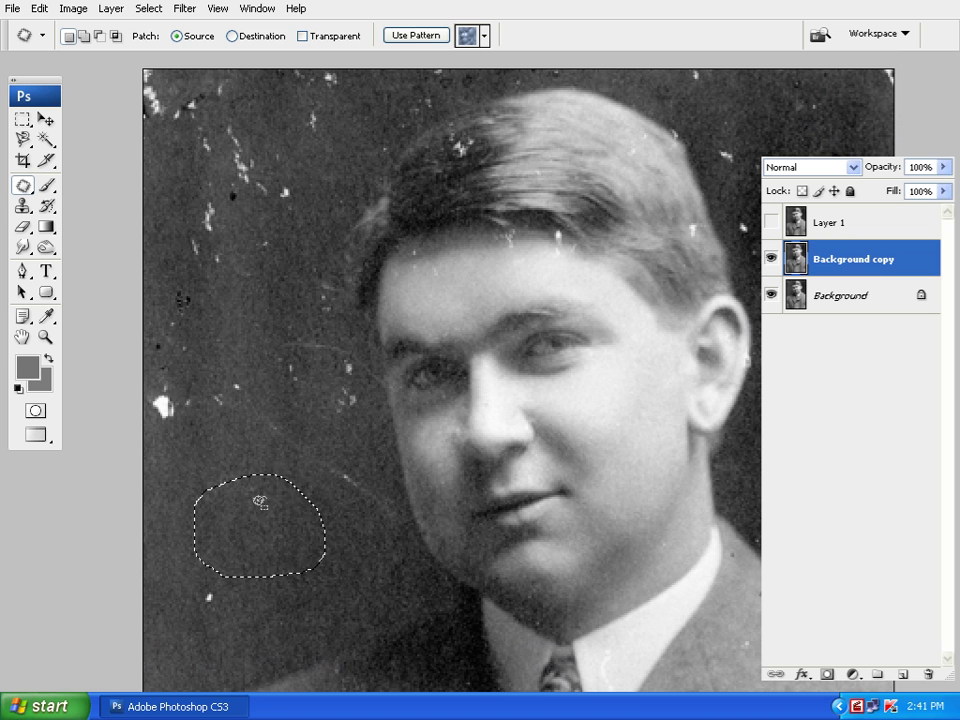
pyautogui.moveTo(252, 461); pyautogui.dragTo(233, 205)
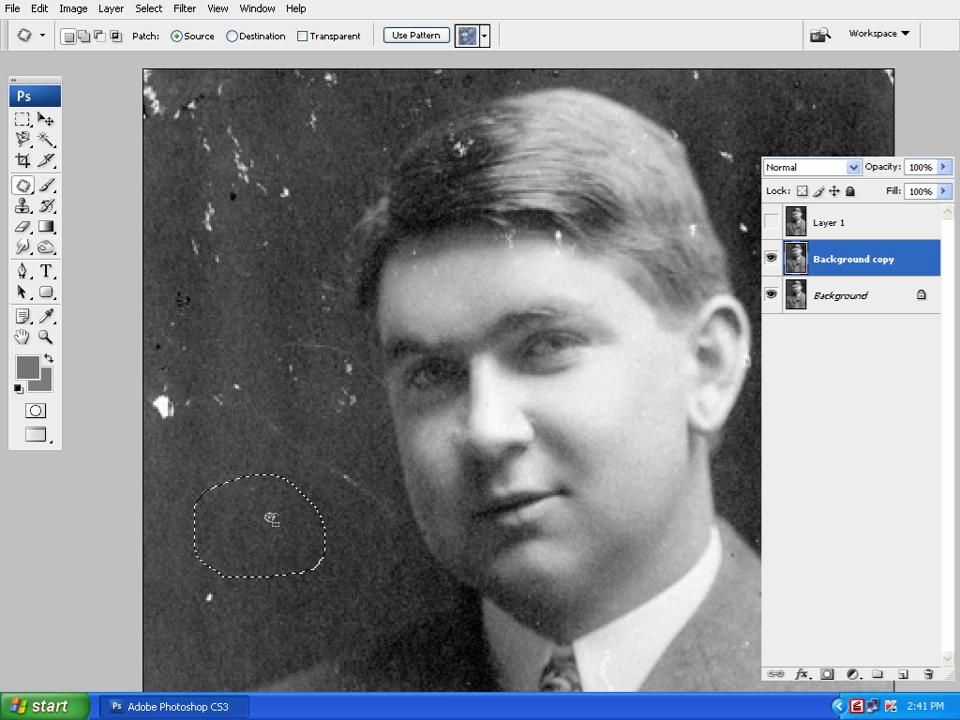
pyautogui.moveTo(252, 503); pyautogui.dragTo(212, 385)
pyautogui.press('alt')
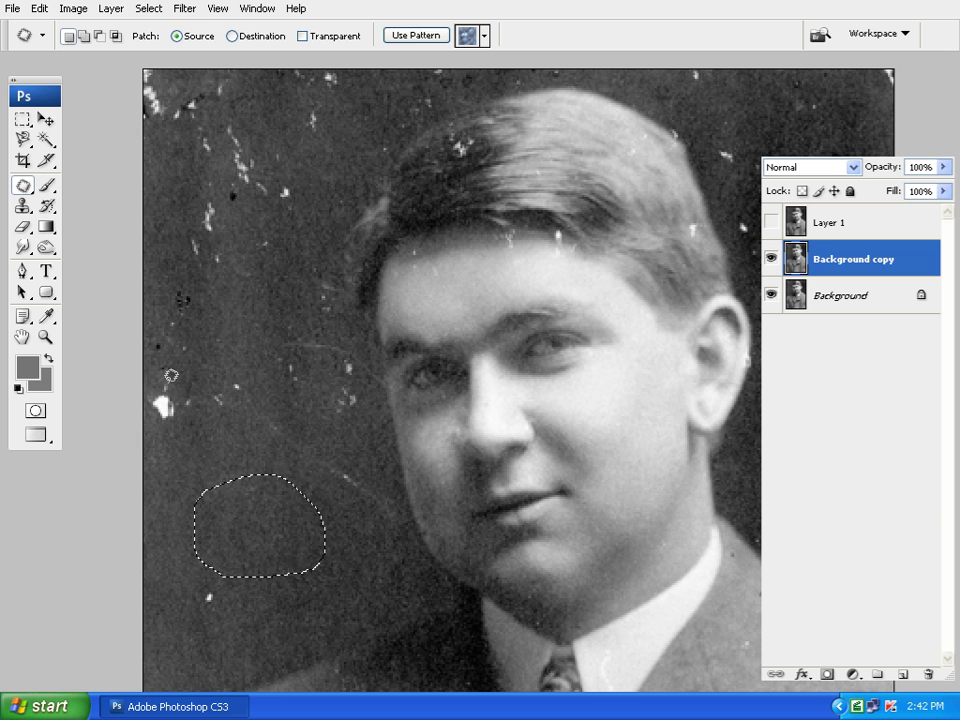
pyautogui.moveTo(375, 510); pyautogui.dragTo(367, 404)
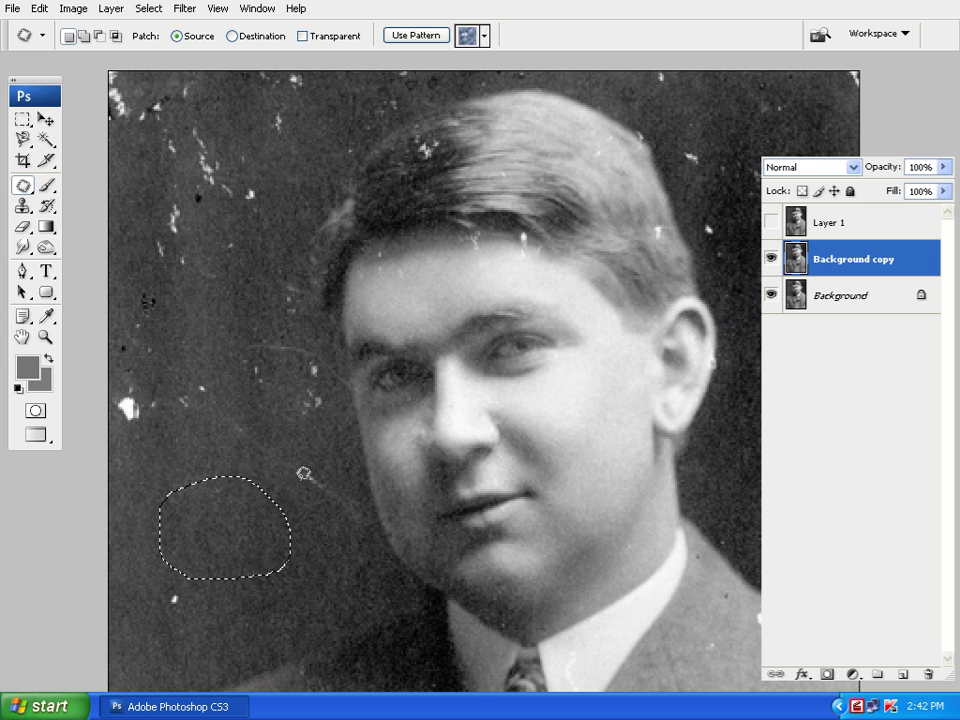
pyautogui.hotkey('ctrl', 'd')
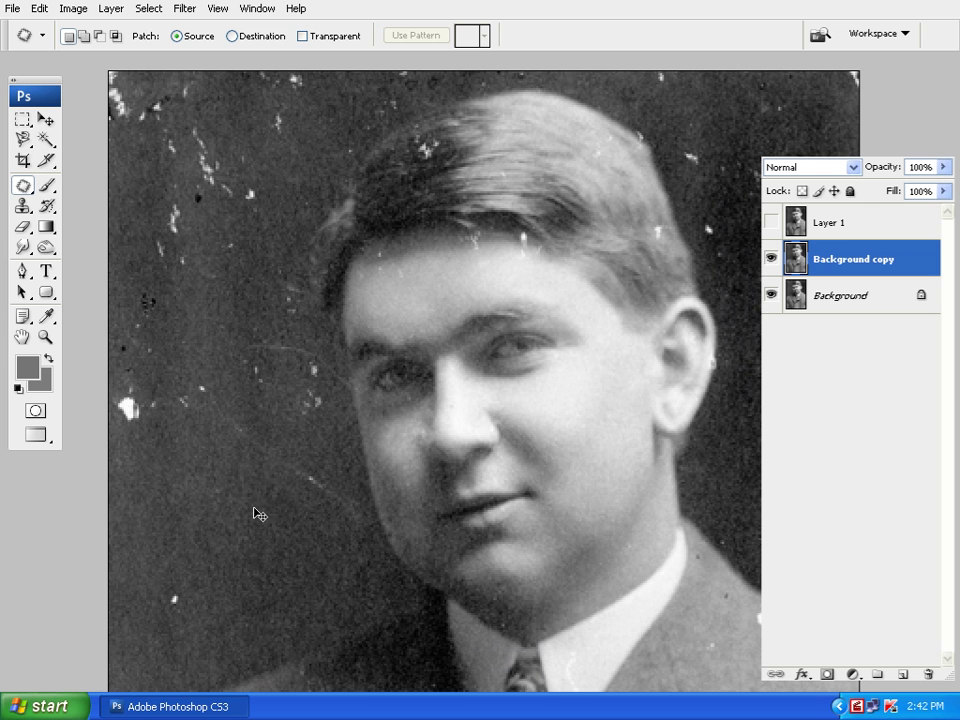
# - Outline another clean backdrop area with the Patch tool, try moving it onto the large white blemish, and deselect it
pyautogui.moveTo(27, 189); pyautogui.dragTo(80, 220)
pyautogui.moveTo(219, 572)
pyautogui.mouseDown()
pyautogui.moveTo(244, 509)
pyautogui.moveTo(310, 548)
pyautogui.moveTo(294, 582)
pyautogui.moveTo(222, 585)
pyautogui.mouseUp()
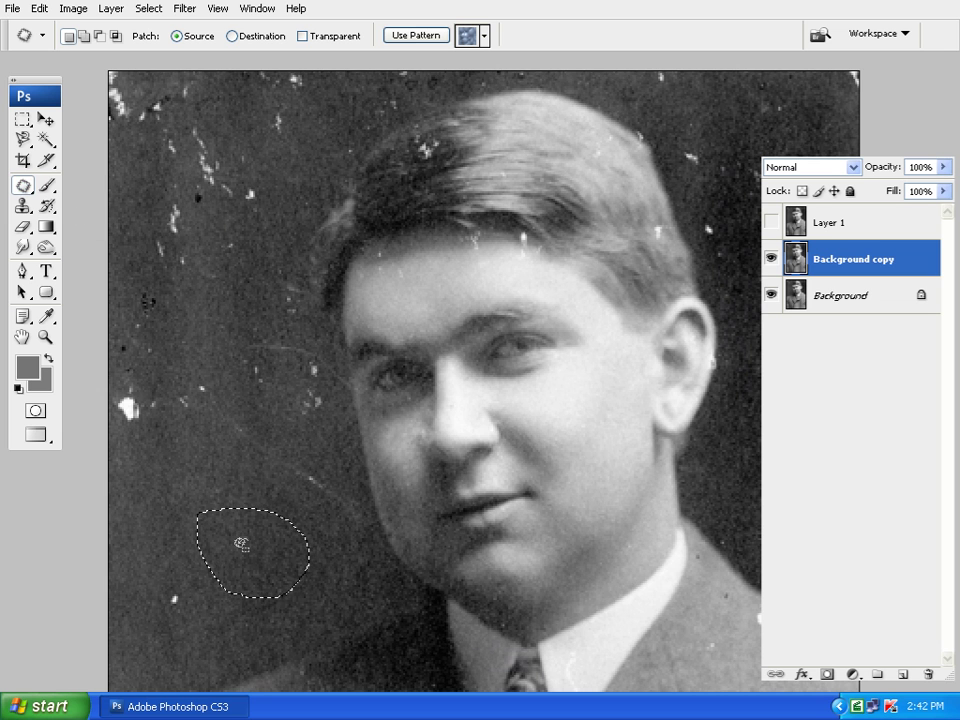
pyautogui.moveTo(240, 543); pyautogui.dragTo(149, 409)
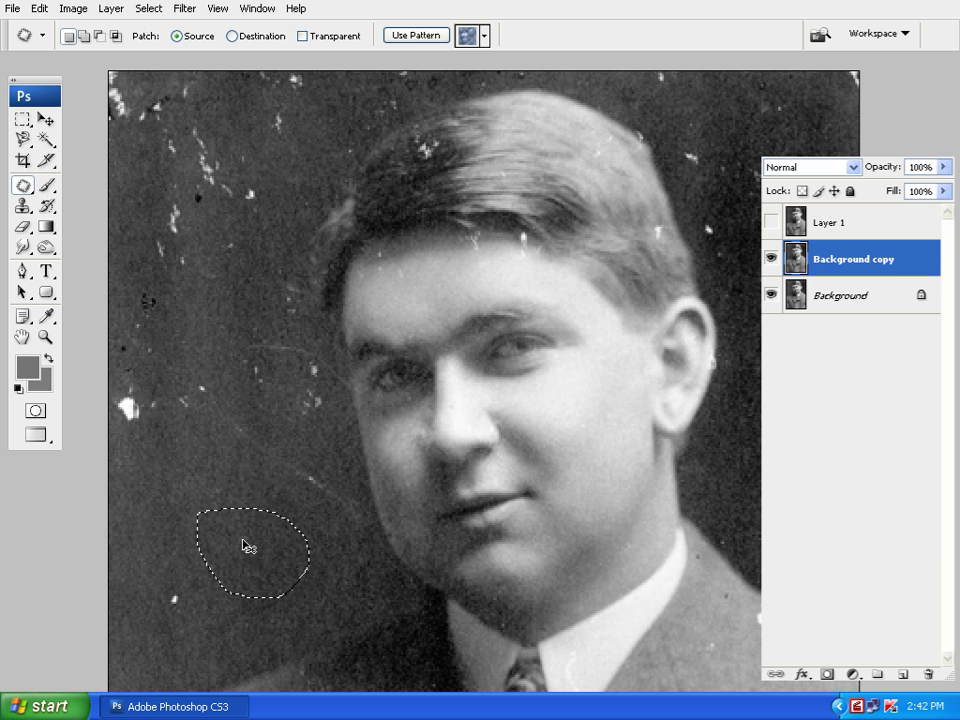
pyautogui.hotkey('ctrl', 'd')
# - Outline the large white blemish and patch it from the clean backdrop below in Source mode, and undo the patch
pyautogui.moveTo(205, 430)
pyautogui.mouseDown()
pyautogui.moveTo(116, 424)
pyautogui.moveTo(95, 387)
pyautogui.moveTo(101, 338)
pyautogui.moveTo(122, 319)
pyautogui.moveTo(192, 332)
pyautogui.moveTo(232, 382)
pyautogui.moveTo(213, 426)
pyautogui.mouseUp()
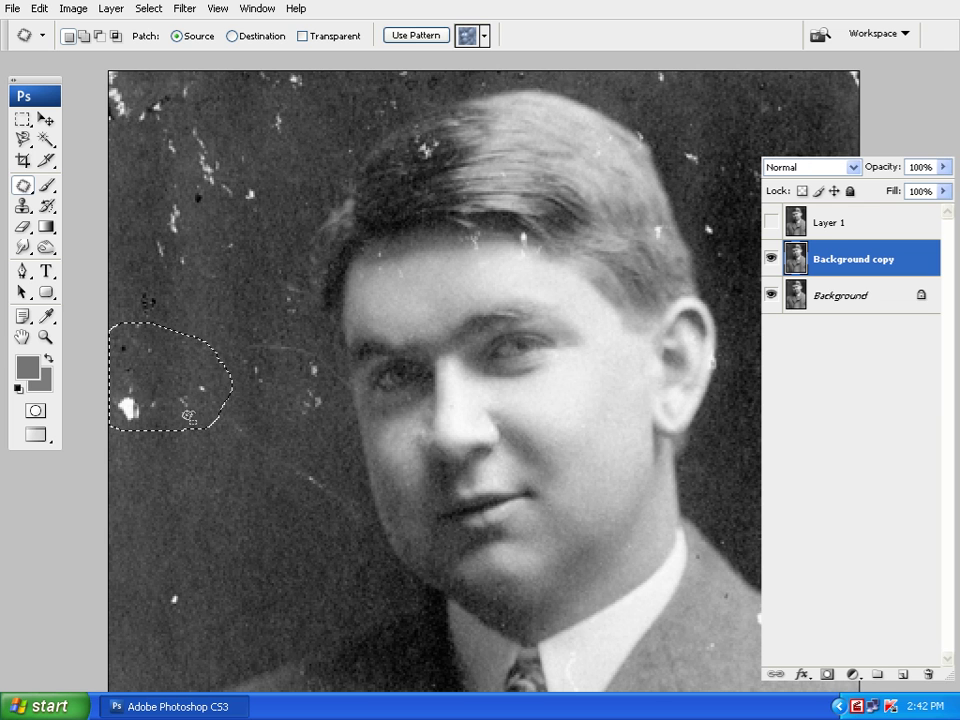
pyautogui.moveTo(170, 357); pyautogui.dragTo(255, 542)
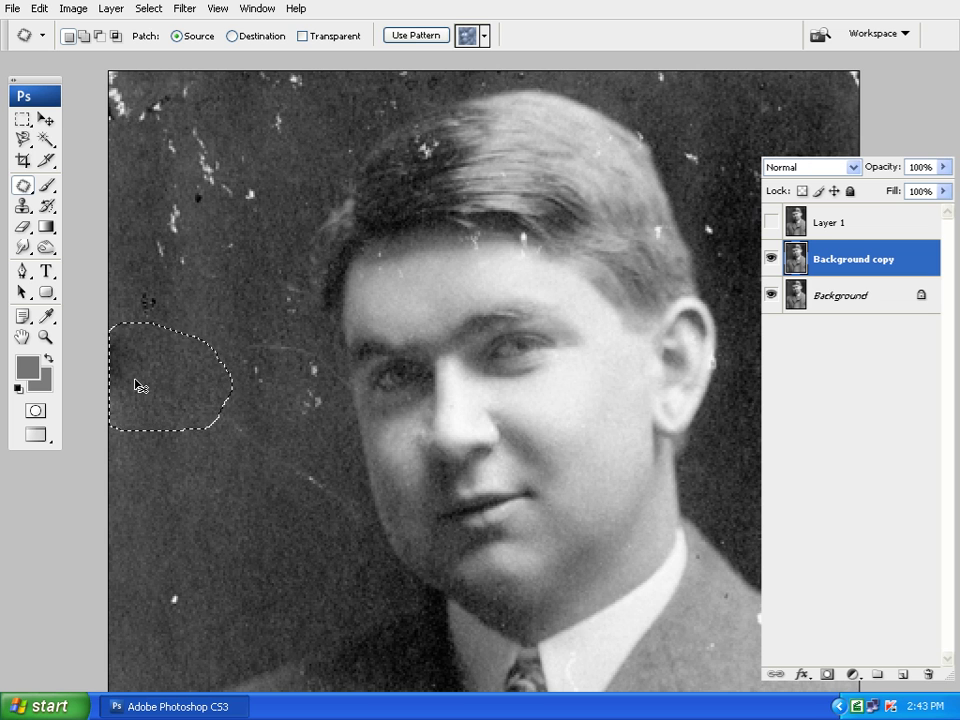
pyautogui.hotkey('ctrl', 'd')
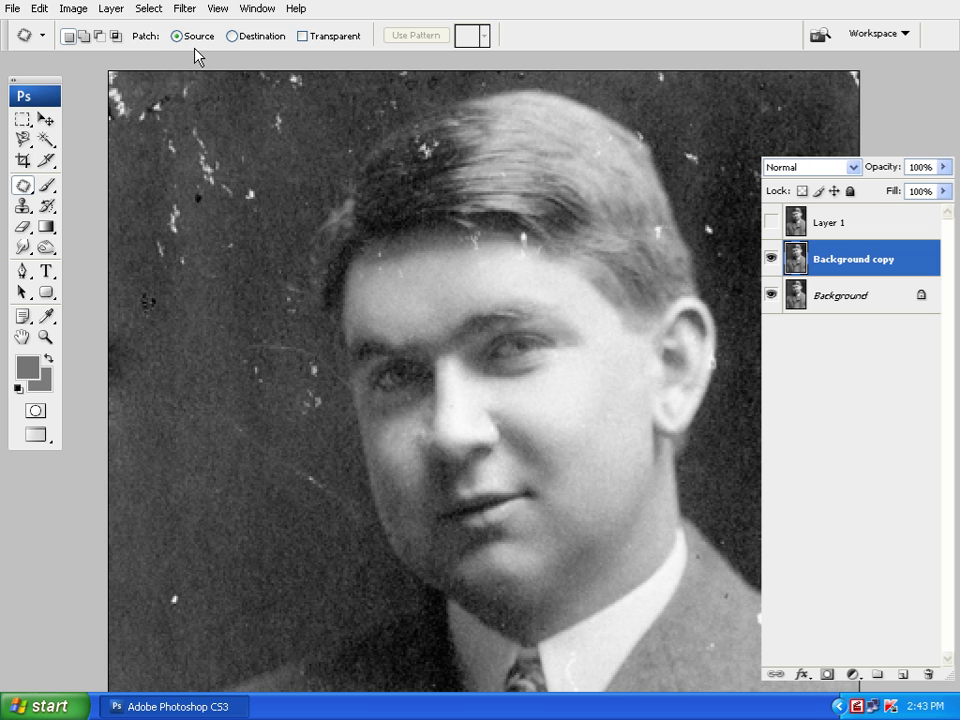
pyautogui.hotkey('ctrl', 'alt', 'z')
pyautogui.hotkey('ctrl', 'alt', 'z')
pyautogui.hotkey('ctrl', 'alt', 'z')
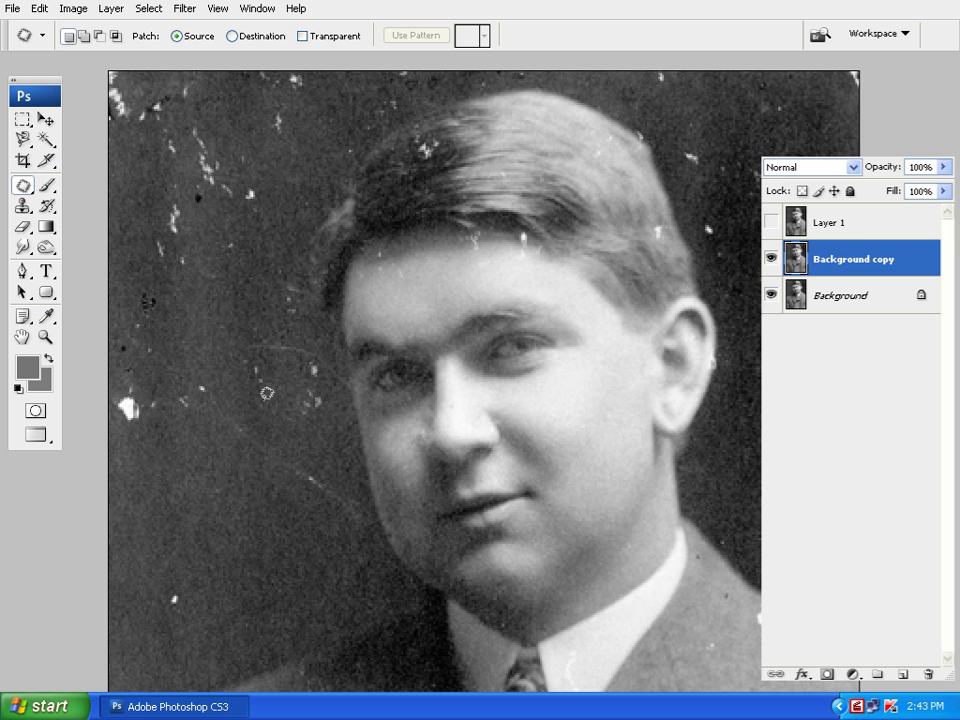
# - Patch the large white blemish with clean backdrop in Destination mode, deselect, and set the Patch tool back to Source
pyautogui.click(232, 36)
pyautogui.moveTo(232, 558)
pyautogui.mouseDown()
pyautogui.moveTo(193, 504)
pyautogui.moveTo(222, 473)
pyautogui.moveTo(259, 475)
pyautogui.moveTo(307, 531)
pyautogui.moveTo(286, 567)
pyautogui.moveTo(230, 556)
pyautogui.moveTo(204, 496)
pyautogui.moveTo(154, 439)
pyautogui.mouseUp()
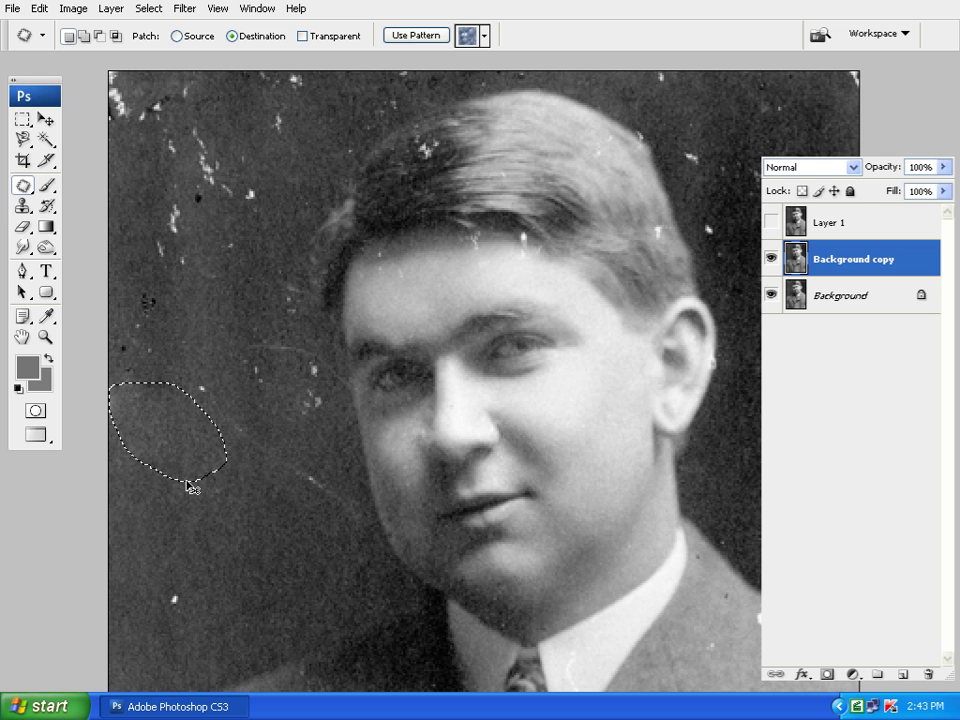
pyautogui.hotkey('ctrl', 'd')
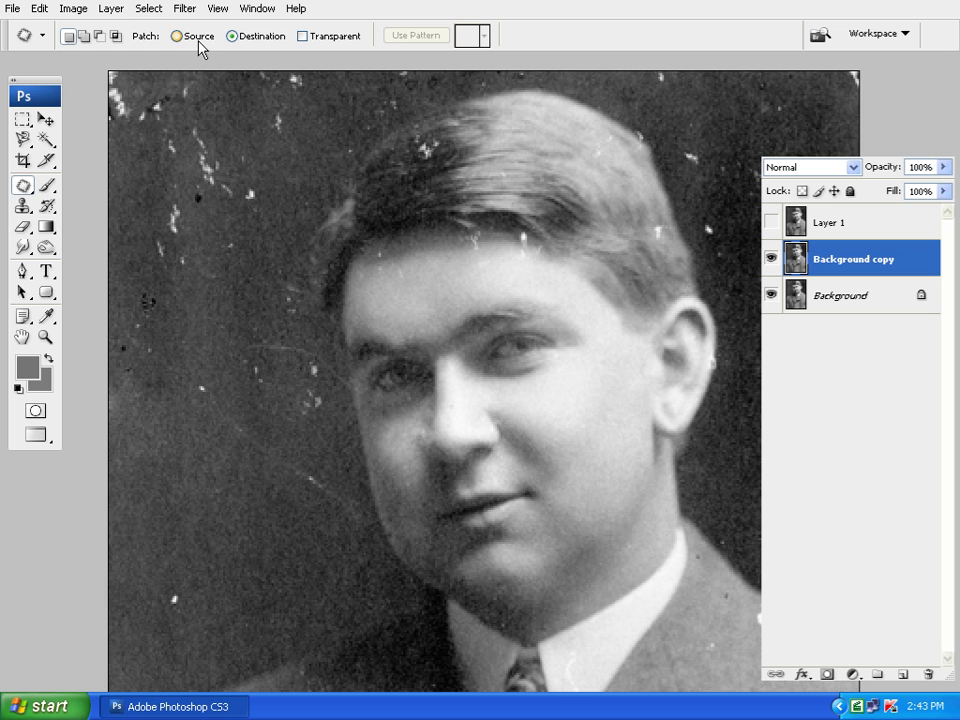
pyautogui.click(198, 38)
# - Outline clean backdrop beside the man's jaw, try moving it in Source mode onto the upper white streaks, and deselect it
pyautogui.moveTo(236, 590)
pyautogui.mouseDown()
pyautogui.moveTo(212, 558)
pyautogui.moveTo(214, 514)
pyautogui.moveTo(263, 497)
pyautogui.moveTo(304, 524)
pyautogui.moveTo(309, 583)
pyautogui.moveTo(236, 583)
pyautogui.mouseUp()
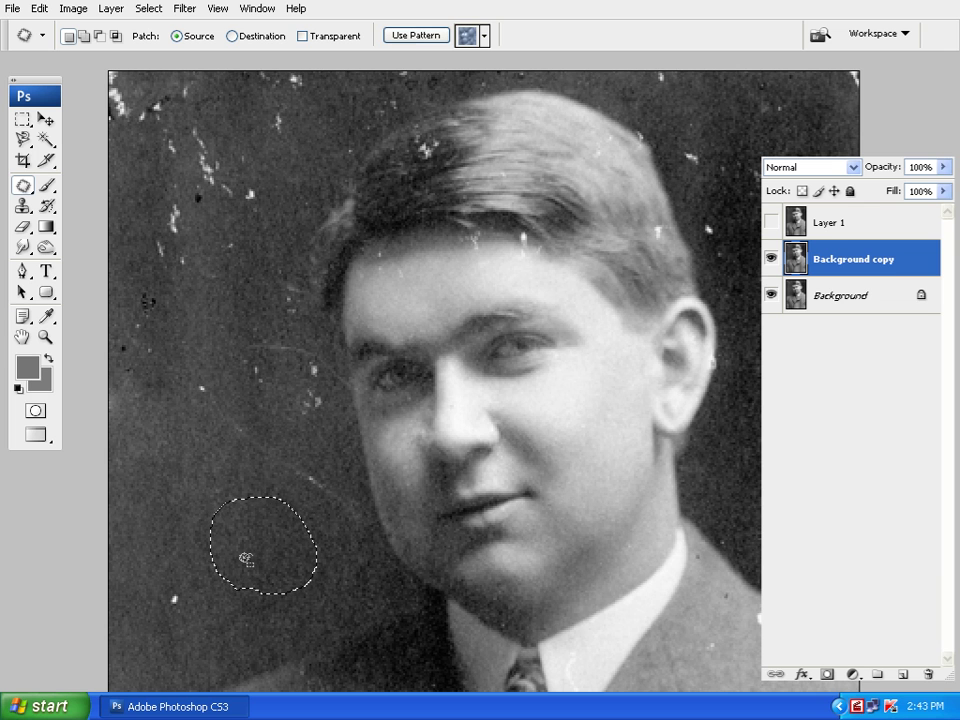
pyautogui.moveTo(240, 553); pyautogui.dragTo(178, 257)
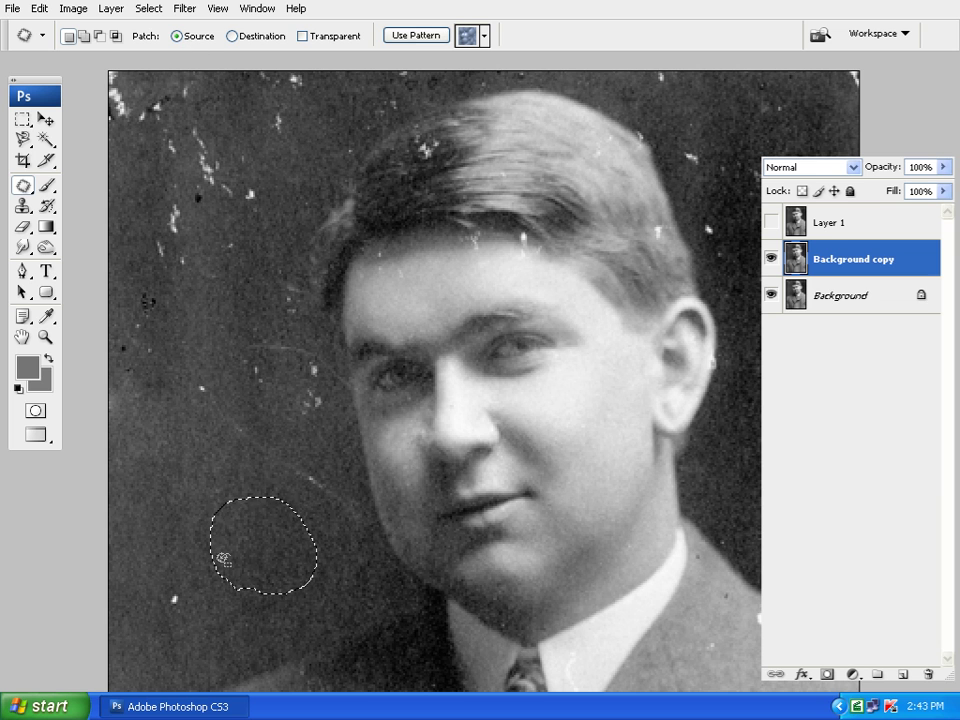
pyautogui.moveTo(259, 553); pyautogui.dragTo(198, 254)
pyautogui.hotkey('ctrl', 'd')
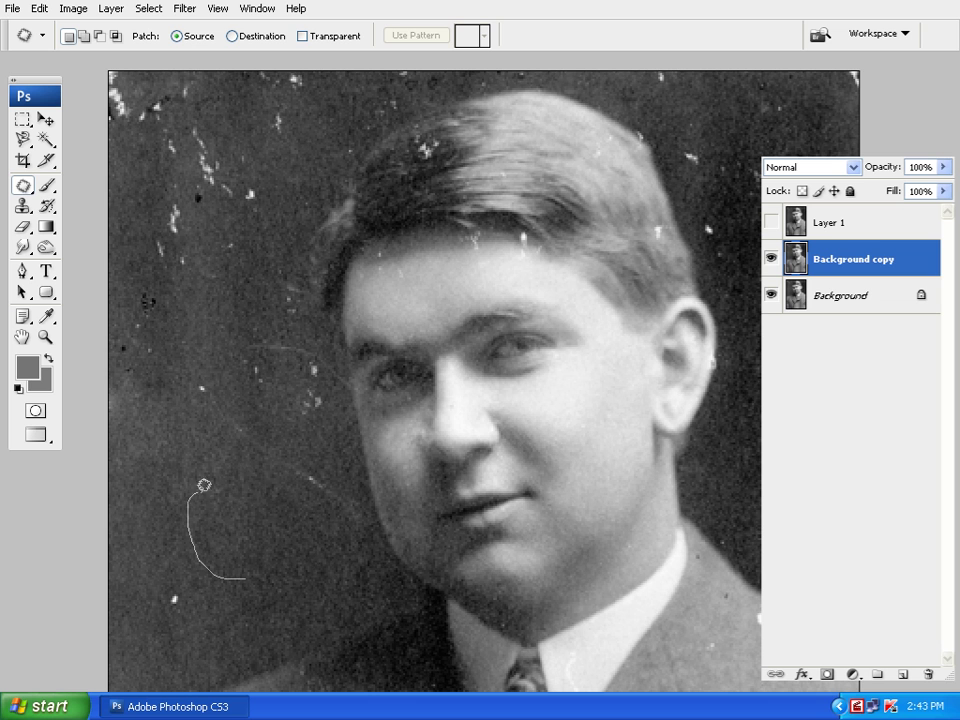
# - Outline clean backdrop near the man's jaw, patch the white streaks beside his hair with it in Destination mode, and deselect
pyautogui.moveTo(249, 577); pyautogui.dragTo(239, 573)
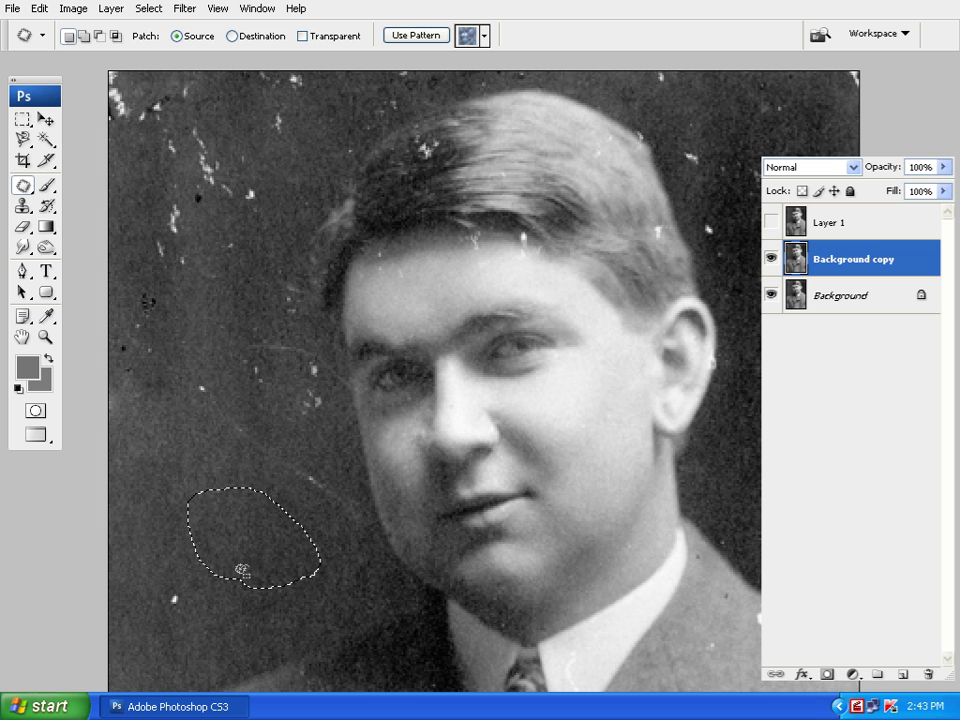
pyautogui.click(231, 36)
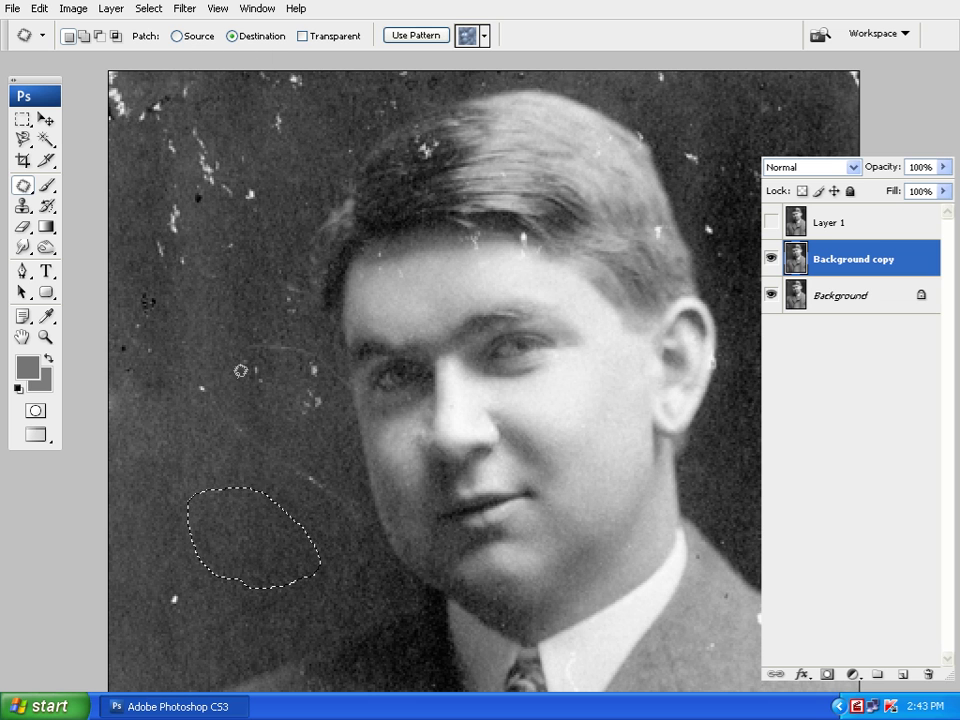
pyautogui.moveTo(242, 563); pyautogui.dragTo(184, 275)
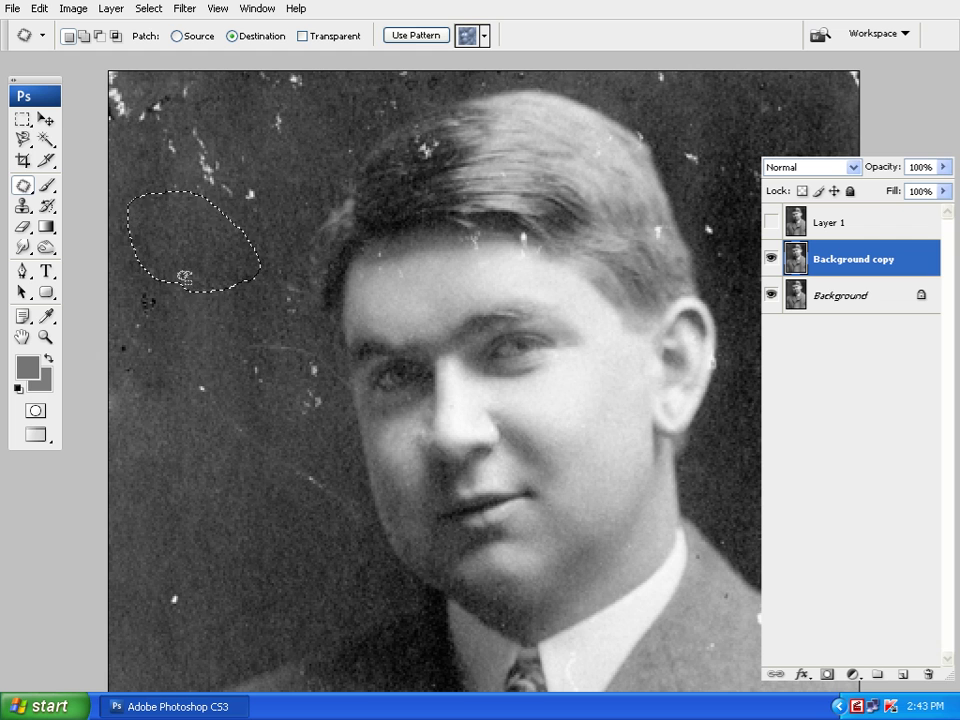
pyautogui.click(216, 425)
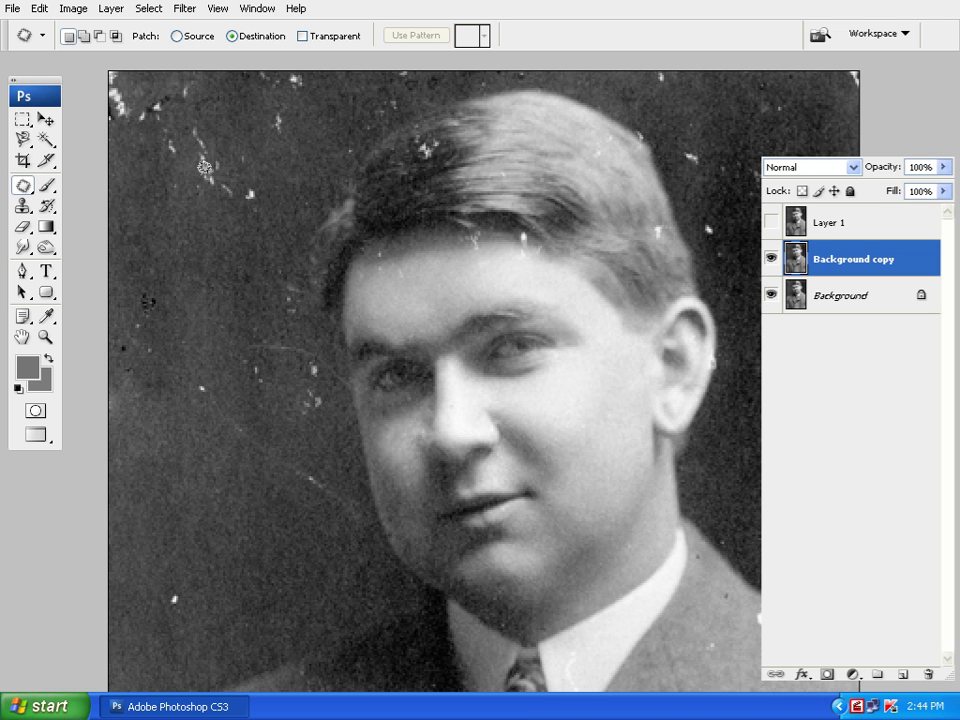
# - Patch the remaining specks, scratches and black spots in the backdrop beside the man's face with clean backdrop, deselecting after each patch
pyautogui.moveTo(220, 516)
pyautogui.mouseDown()
pyautogui.moveTo(186, 465)
pyautogui.moveTo(265, 461)
pyautogui.moveTo(276, 526)
pyautogui.moveTo(236, 529)
pyautogui.moveTo(208, 514)
pyautogui.moveTo(290, 489)
pyautogui.moveTo(212, 399)
pyautogui.mouseUp()
pyautogui.click(234, 431)
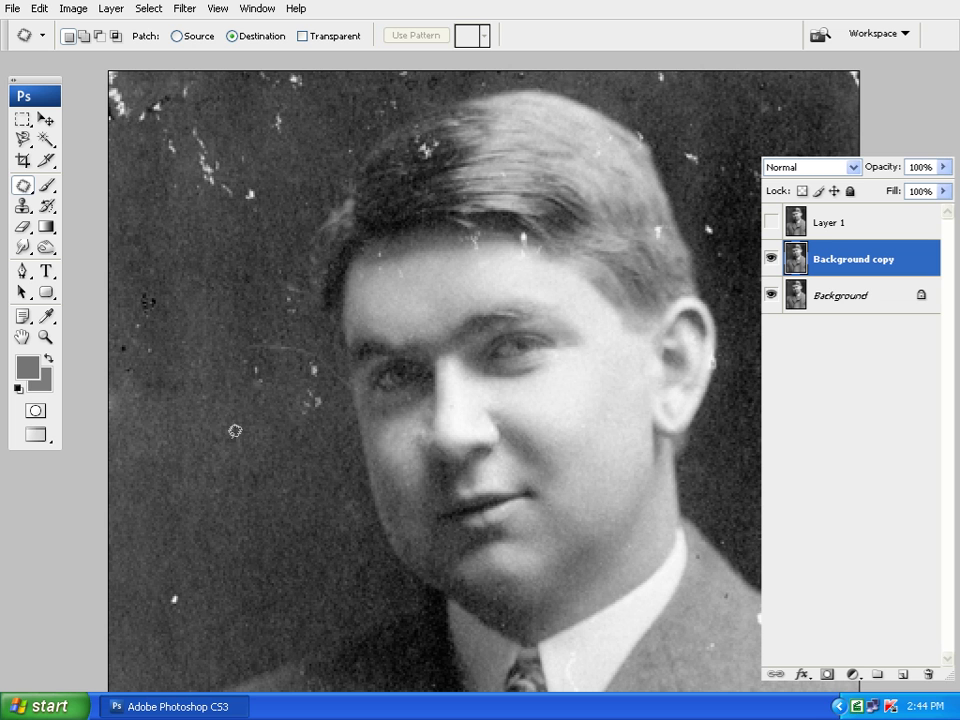
pyautogui.moveTo(210, 565)
pyautogui.mouseDown()
pyautogui.moveTo(186, 506)
pyautogui.moveTo(279, 544)
pyautogui.moveTo(204, 564)
pyautogui.moveTo(221, 574)
pyautogui.moveTo(204, 600)
pyautogui.moveTo(304, 413)
pyautogui.moveTo(276, 285)
pyautogui.mouseUp()
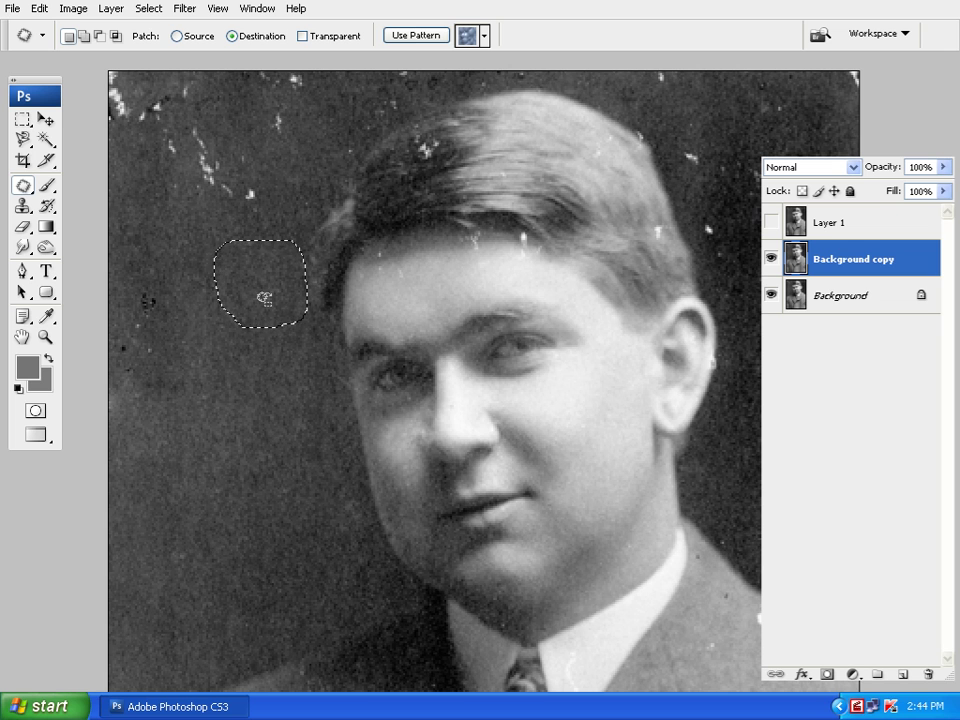
pyautogui.click(196, 310)
pyautogui.moveTo(227, 541)
pyautogui.mouseDown()
pyautogui.moveTo(239, 463)
pyautogui.moveTo(290, 531)
pyautogui.moveTo(222, 543)
pyautogui.moveTo(211, 428)
pyautogui.moveTo(170, 404)
pyautogui.moveTo(160, 376)
pyautogui.moveTo(155, 349)
pyautogui.moveTo(173, 326)
pyautogui.mouseUp()
pyautogui.click(230, 405)
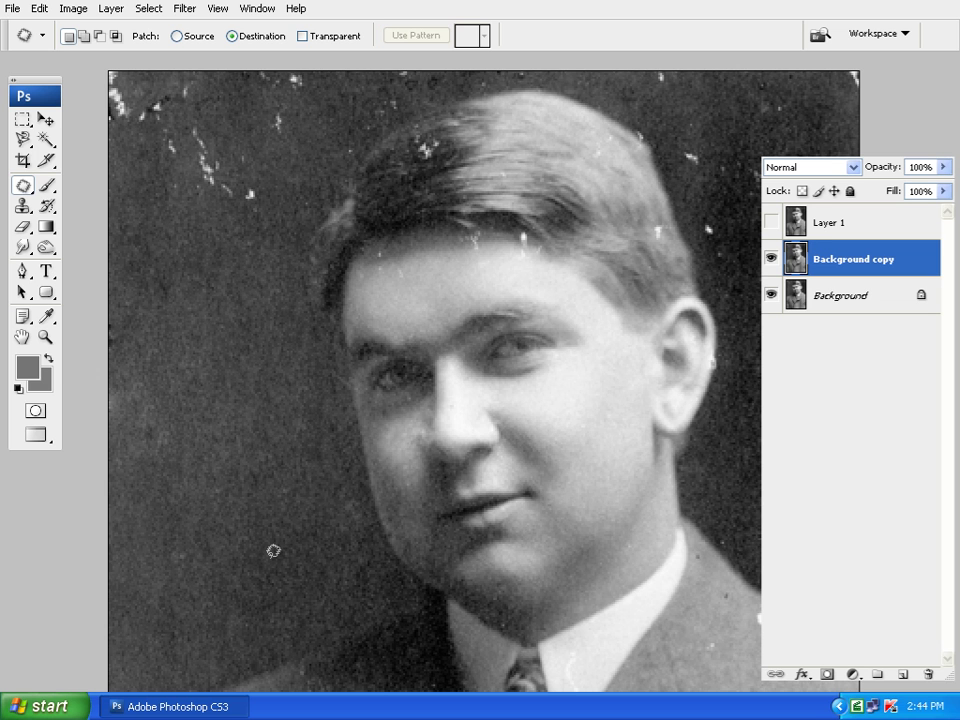
pyautogui.scroll(1, 152, 504)
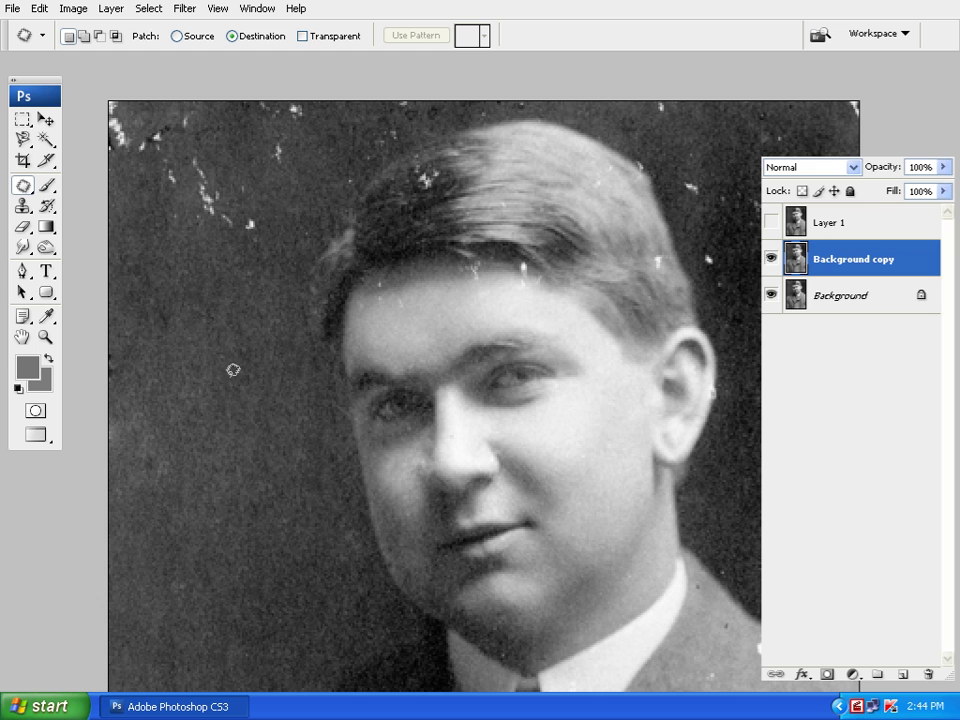
# - Make the Red Eye tool the active healing tool, switch to the Move tool, and return to the standard windowed screen mode
pyautogui.click(31, 194)
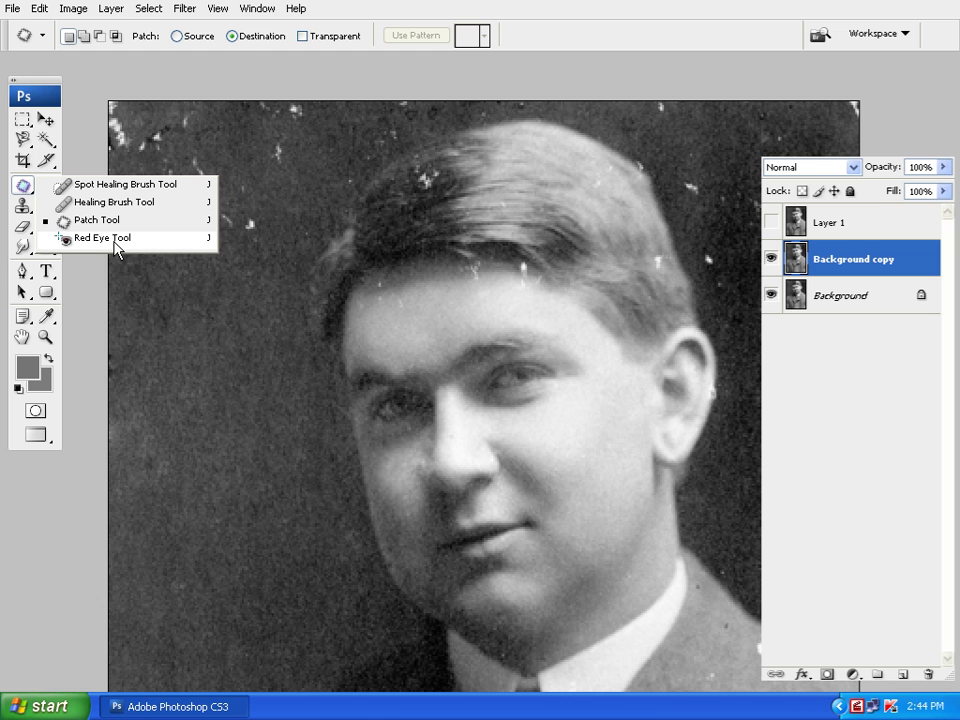
pyautogui.click(116, 240)
pyautogui.click(50, 117)
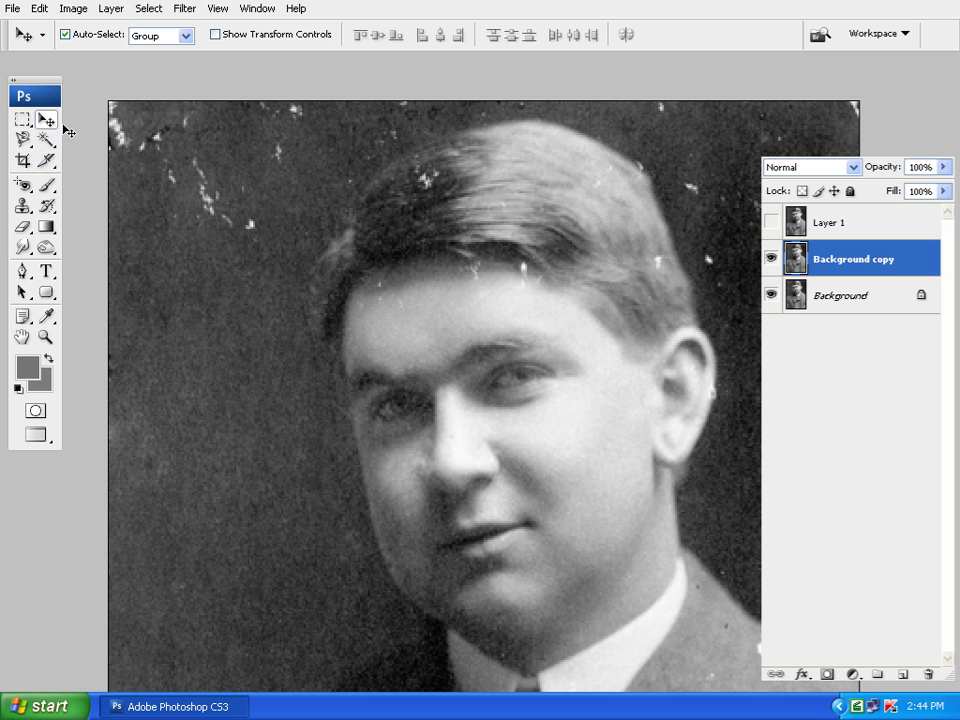
pyautogui.press('f')
pyautogui.press('f')
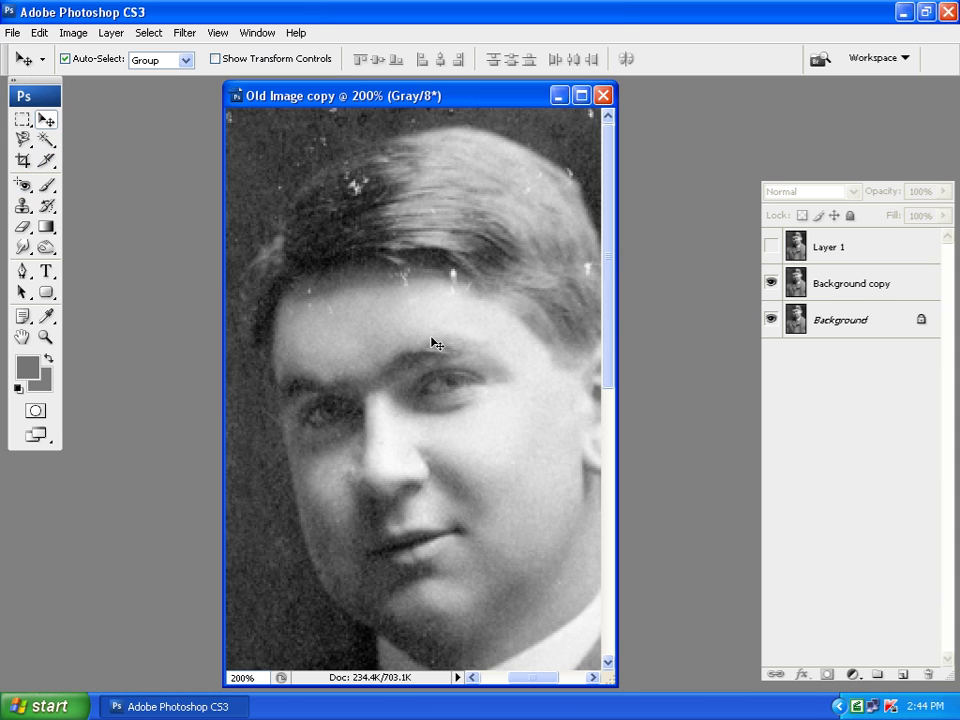
# - Start opening an image and browse to the Red Eye folder on drive G under Material, Photoshop and Project Image
pyautogui.doubleClick(137, 412)
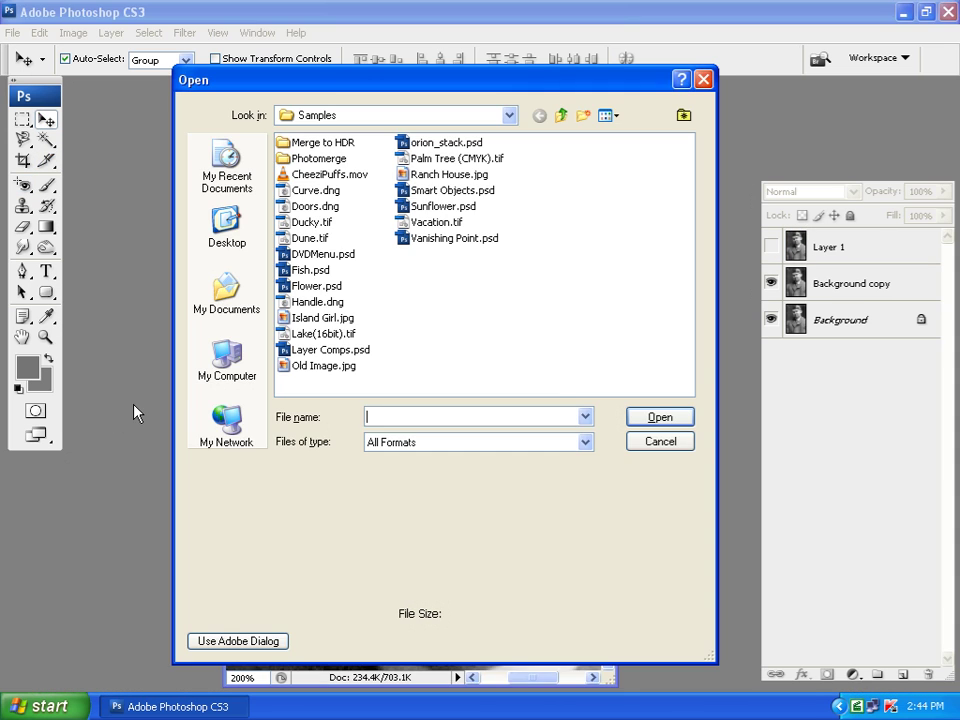
pyautogui.click(509, 115)
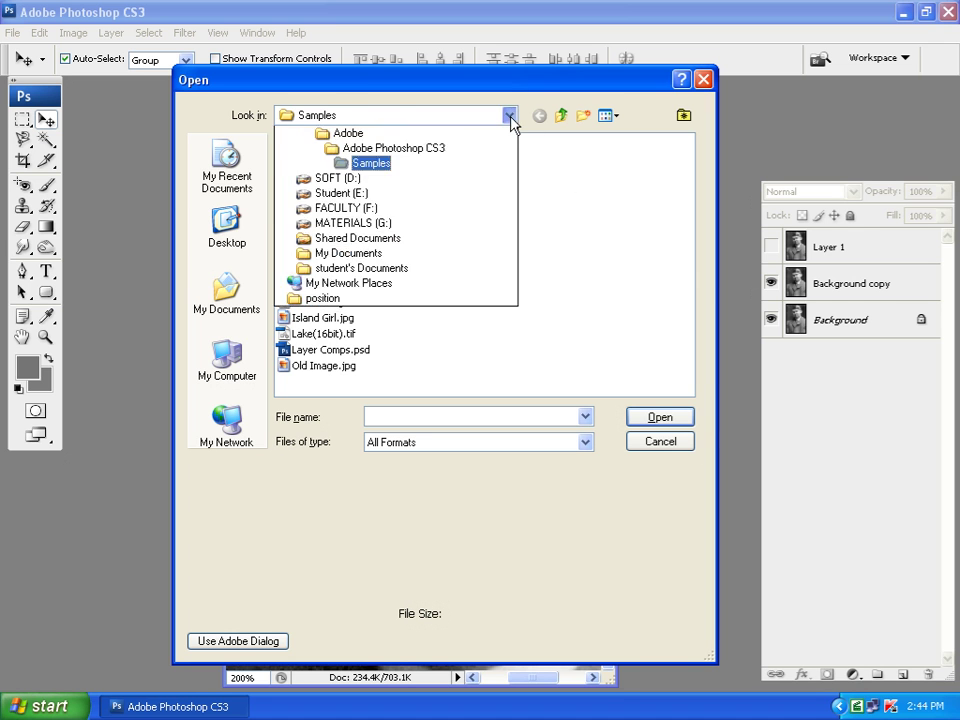
pyautogui.click(361, 318)
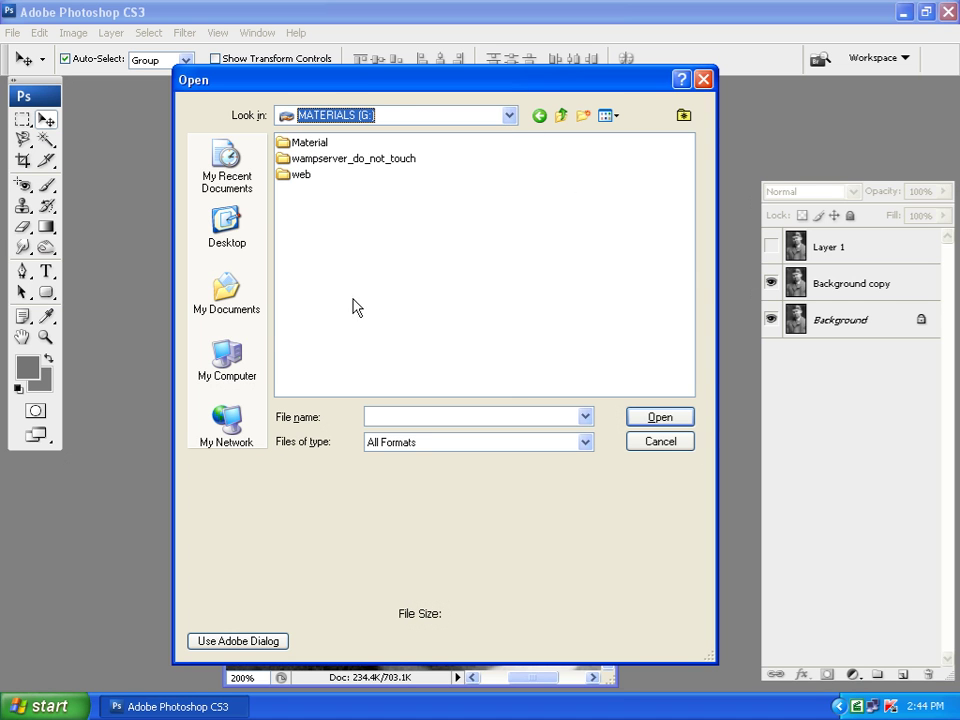
pyautogui.doubleClick(304, 146)
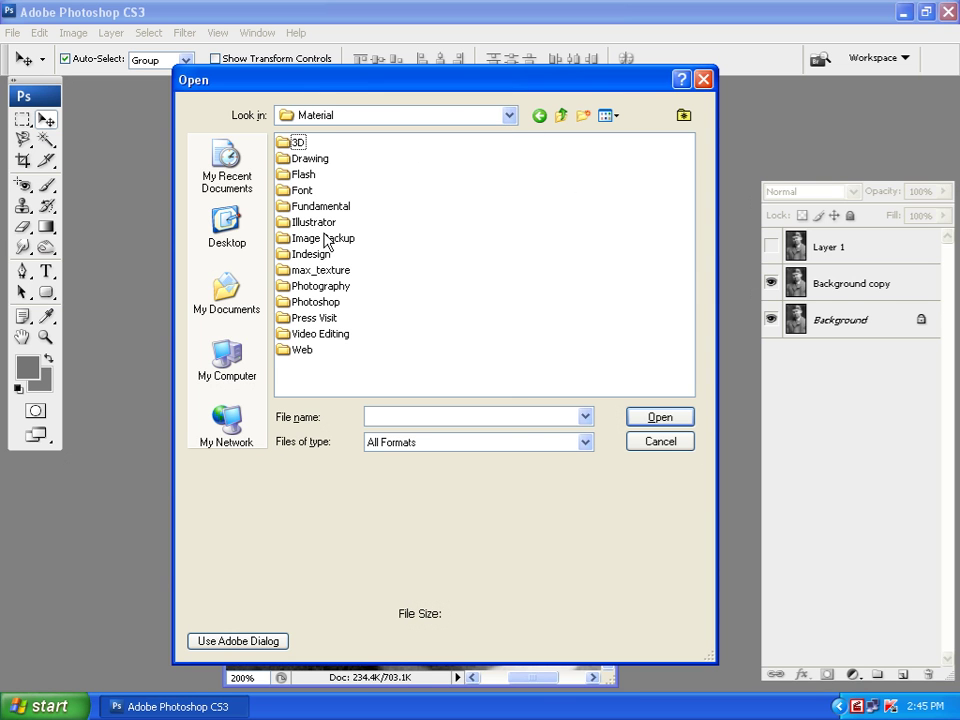
pyautogui.doubleClick(329, 301)
pyautogui.doubleClick(335, 208)
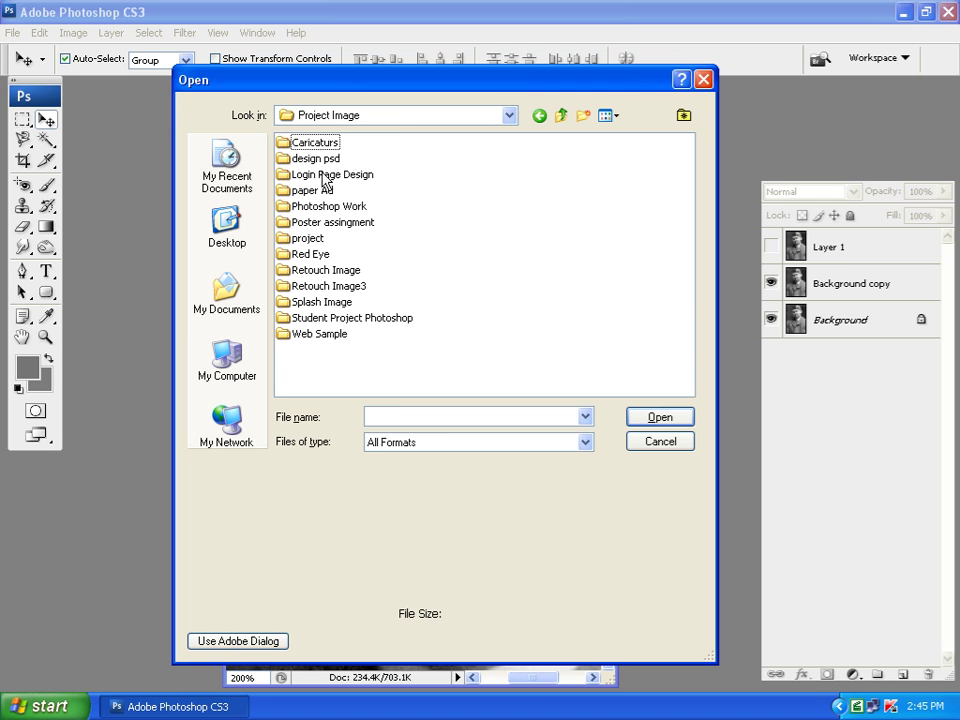
pyautogui.doubleClick(324, 256)
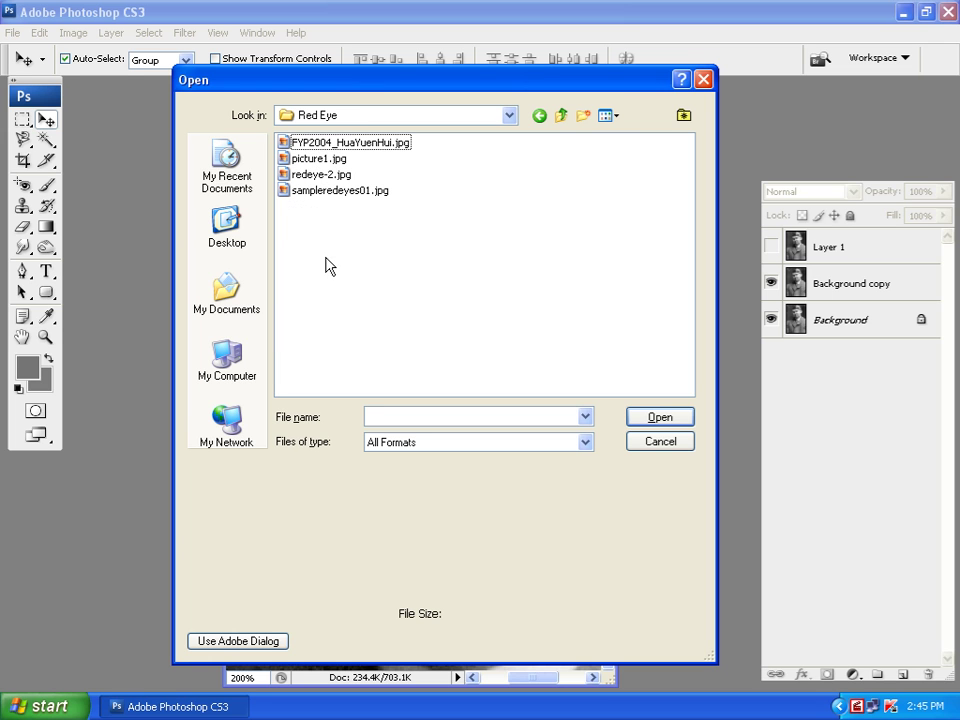
# - Show the files as thumbnails and open picture1.jpg, accepting the pixel aspect ratio notice
pyautogui.click(617, 117)
pyautogui.click(621, 141)
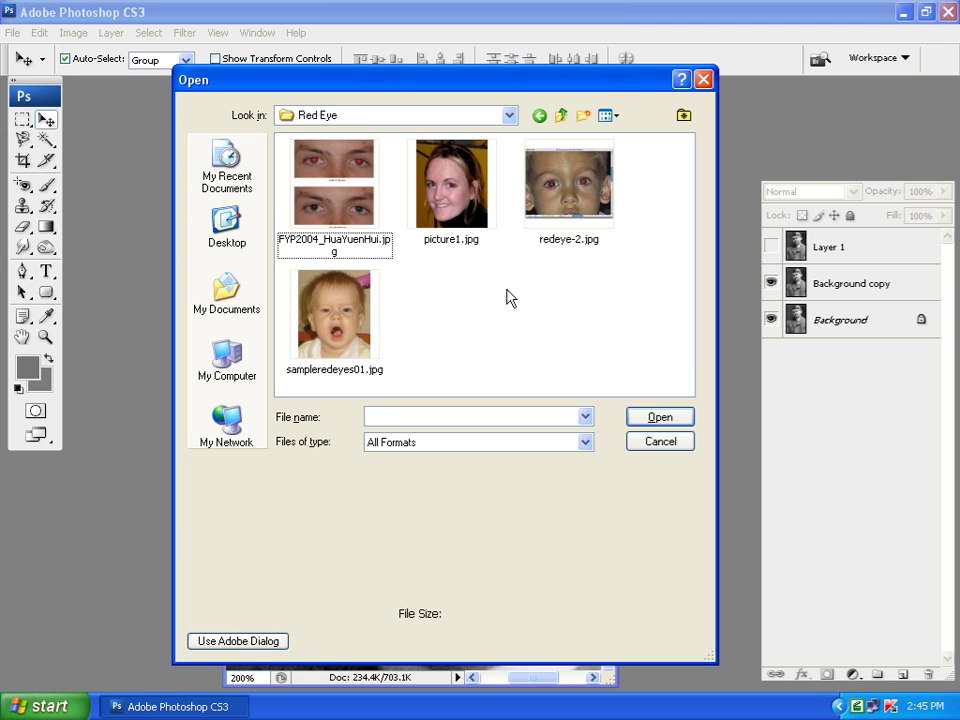
pyautogui.click(487, 207)
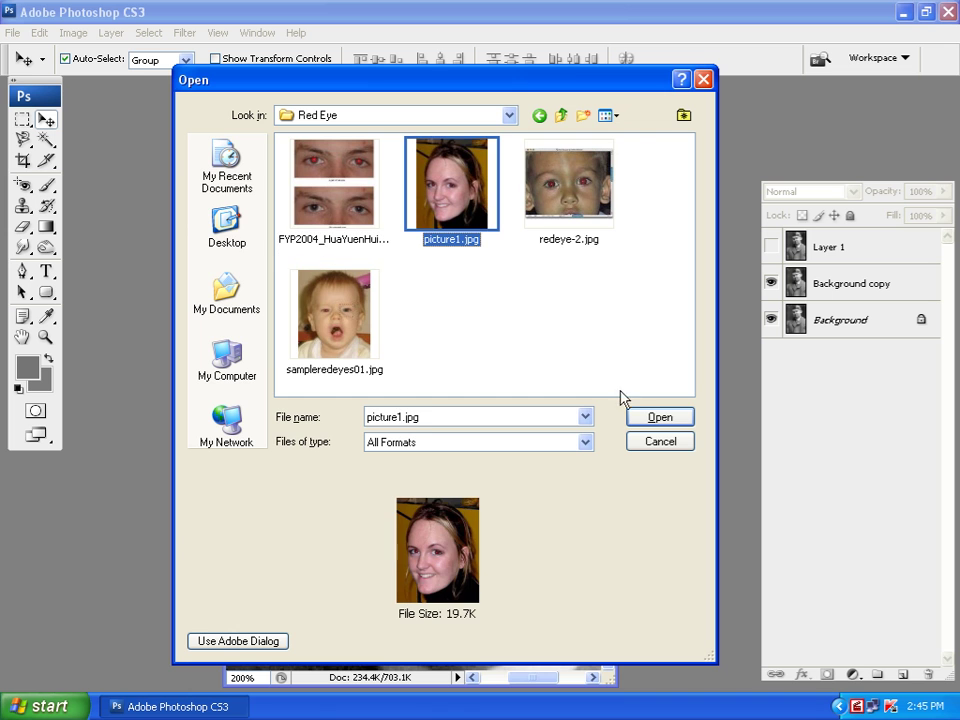
pyautogui.click(652, 418)
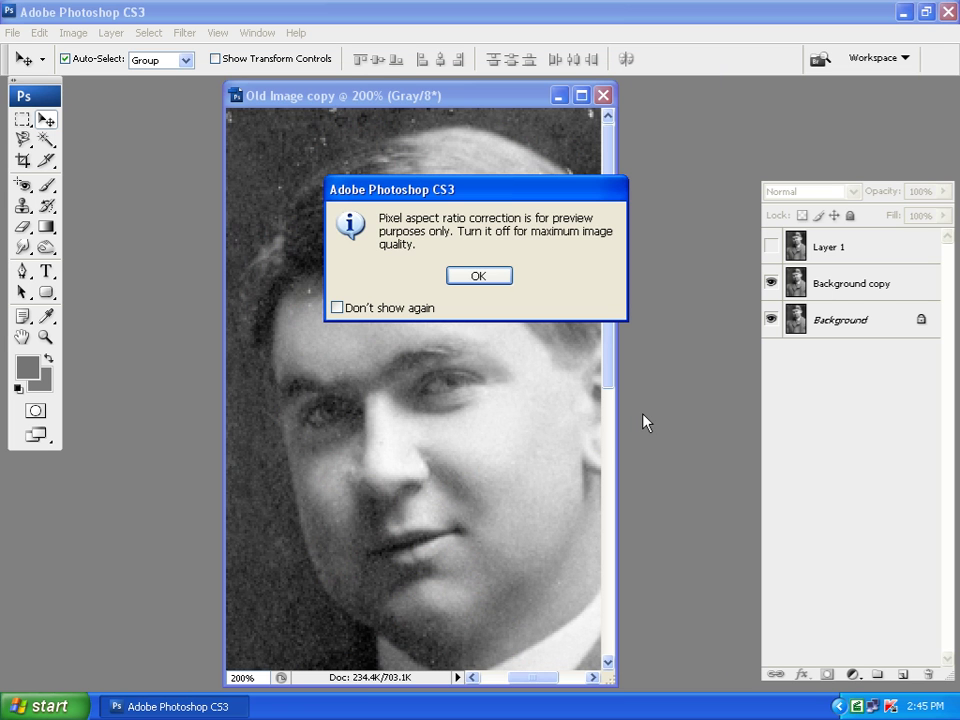
pyautogui.click(484, 278)
# - Remove the red from both of the woman's pupils with the Red Eye tool at 50% pupil size and 50% darken amount
pyautogui.press('f')
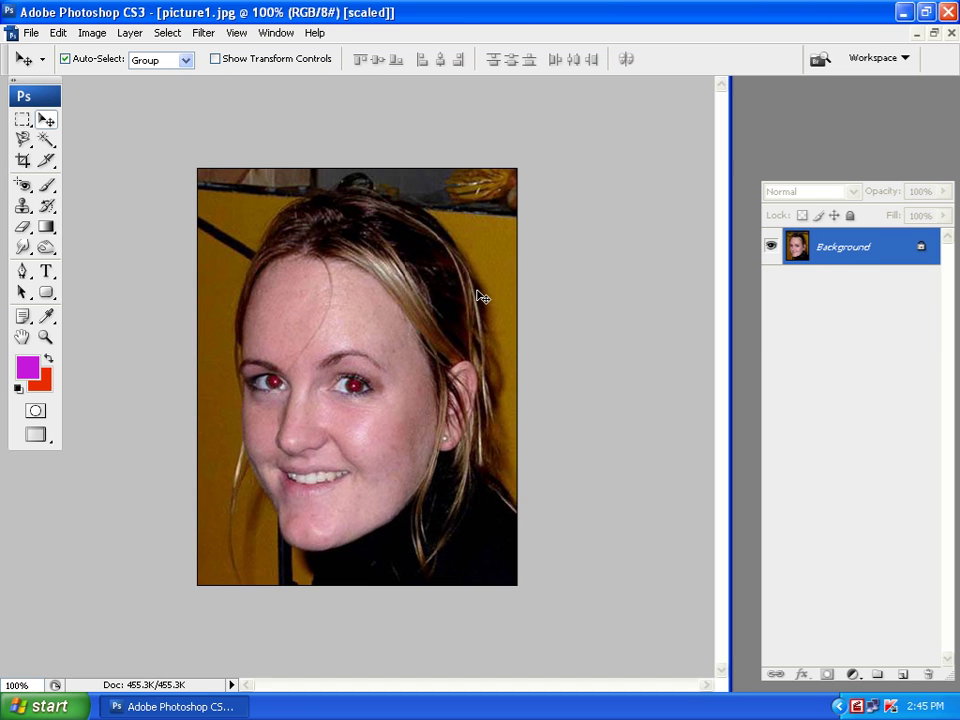
pyautogui.press('f')
pyautogui.moveTo(536, 444); pyautogui.dragTo(420, 386)
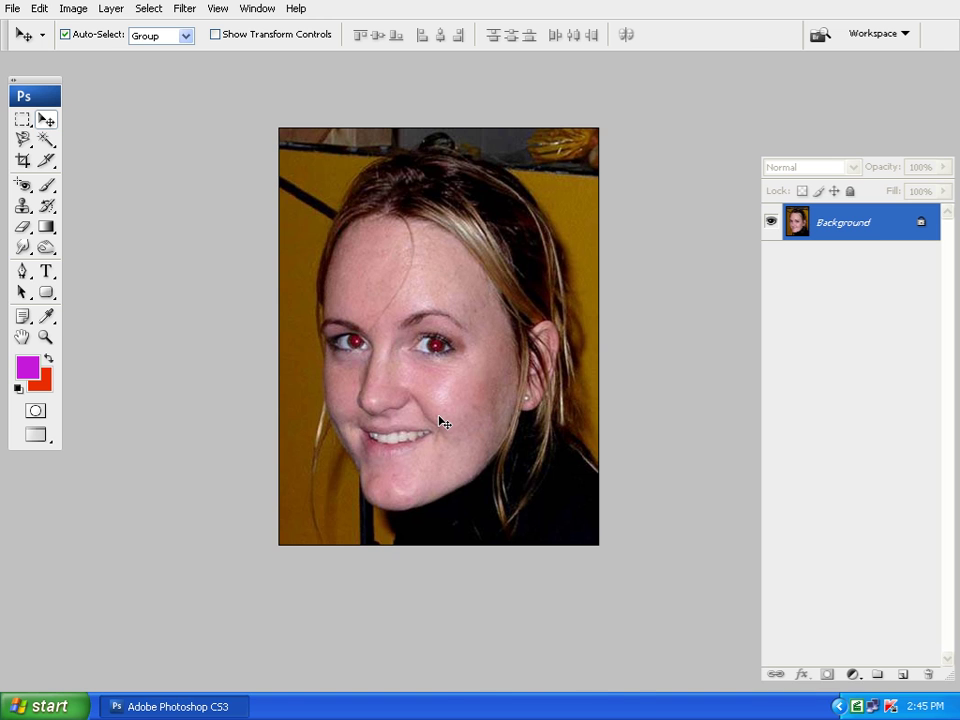
pyautogui.hotkey('ctrl', '+')
pyautogui.hotkey('ctrl', '+')
pyautogui.moveTo(546, 386); pyautogui.dragTo(497, 366)
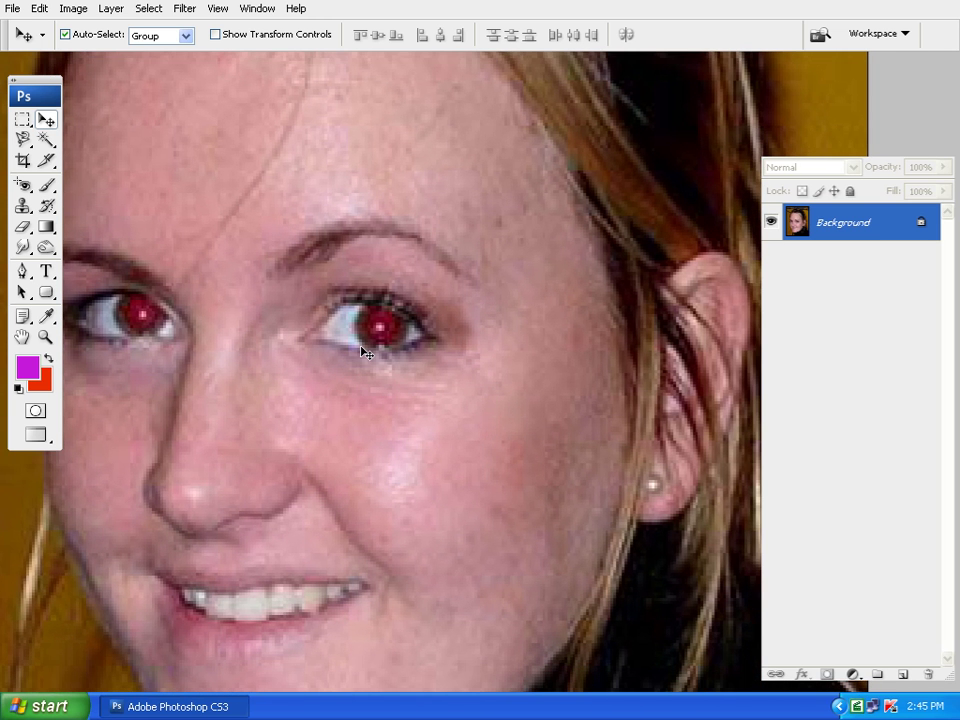
pyautogui.click(22, 185)
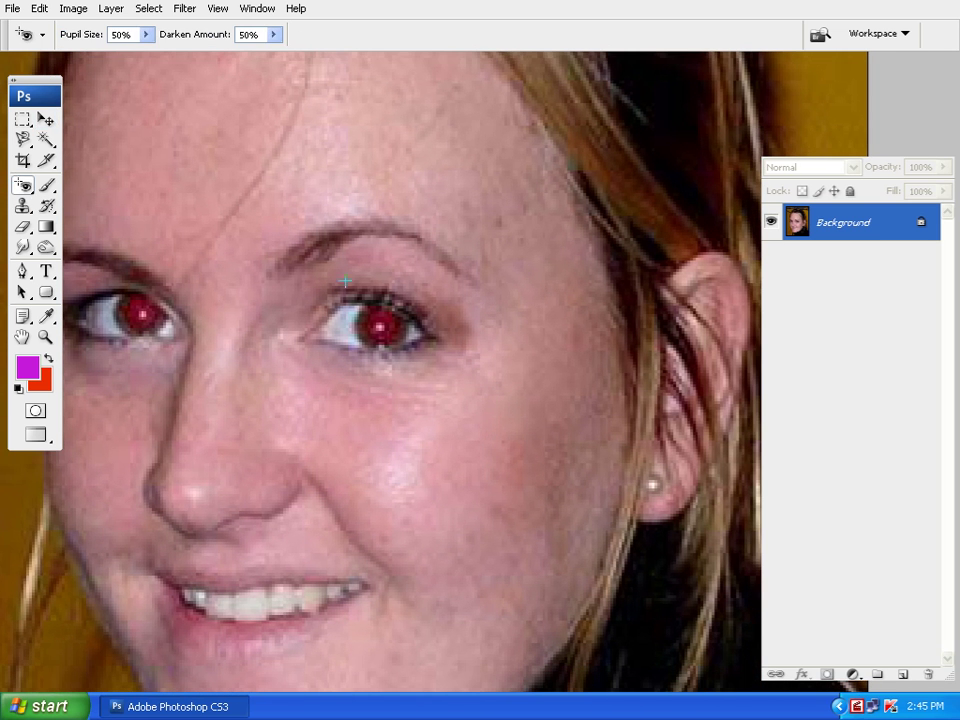
pyautogui.moveTo(345, 282); pyautogui.dragTo(583, 390)
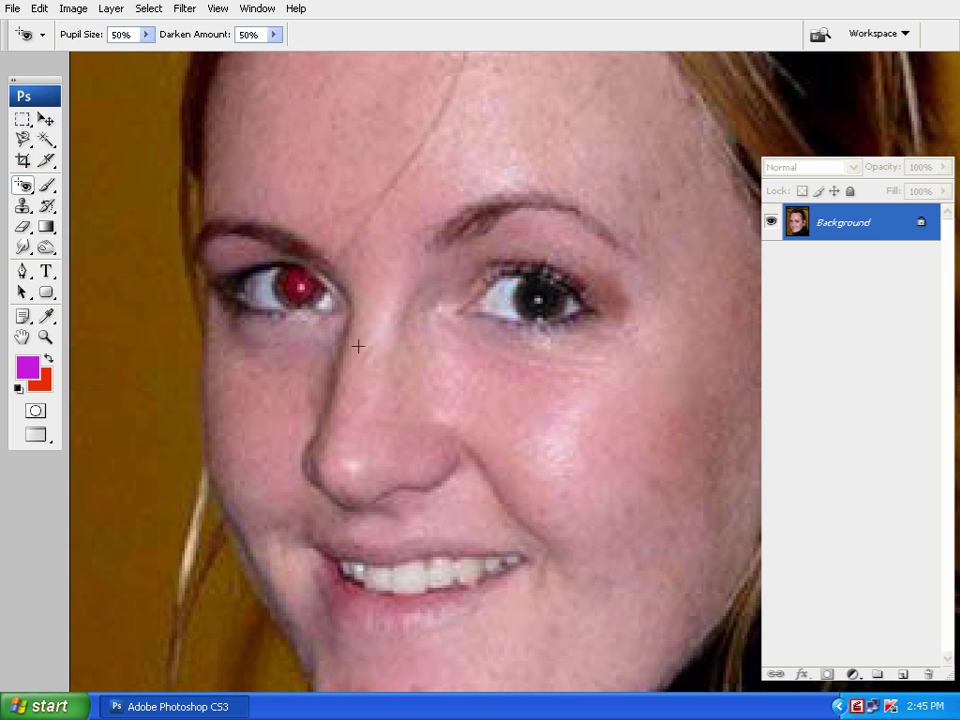
pyautogui.moveTo(331, 330); pyautogui.dragTo(265, 254)
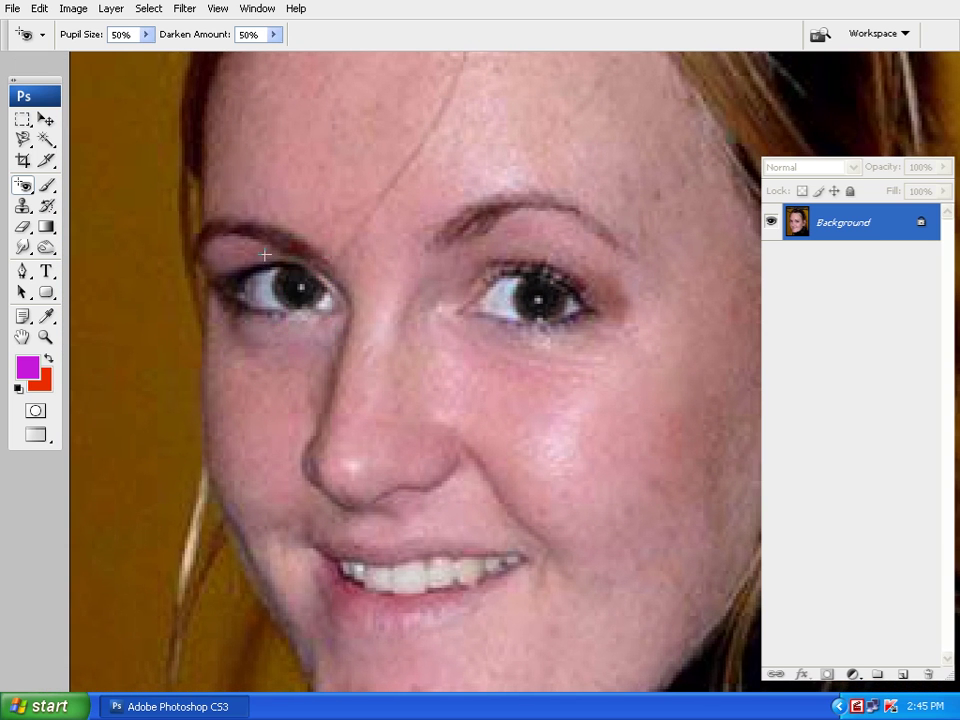
# - Switch to the Clone Stamp tool and bring the woman's whole face into view
pyautogui.moveTo(506, 448); pyautogui.dragTo(422, 420)
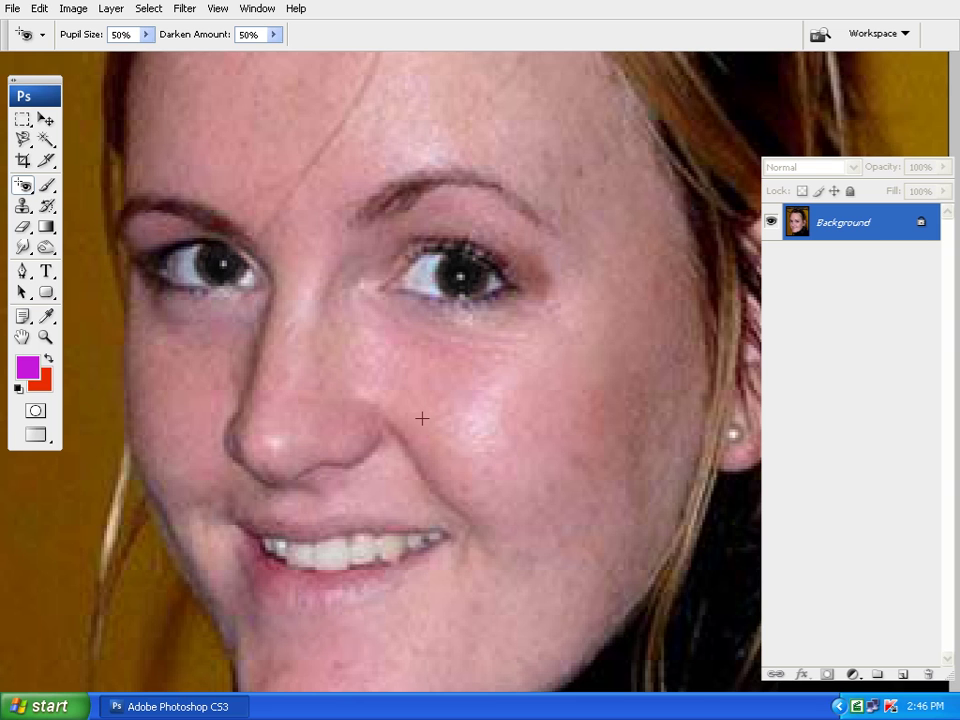
pyautogui.click(22, 206)
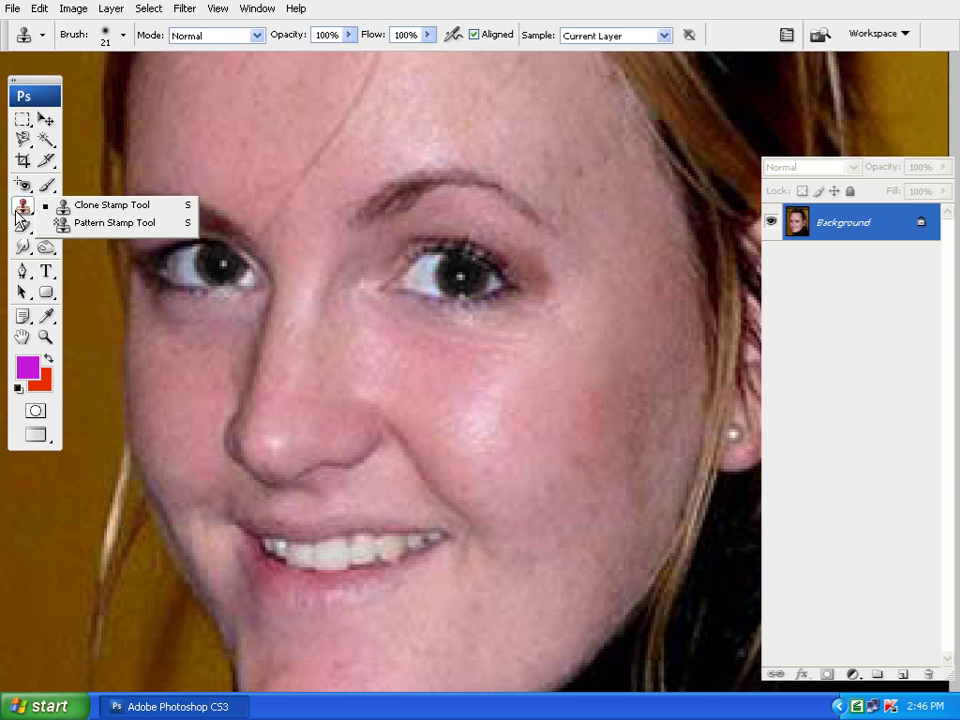
pyautogui.click(145, 206)
pyautogui.moveTo(357, 216)
pyautogui.mouseDown()
pyautogui.moveTo(386, 279)
pyautogui.moveTo(362, 264)
pyautogui.mouseUp()
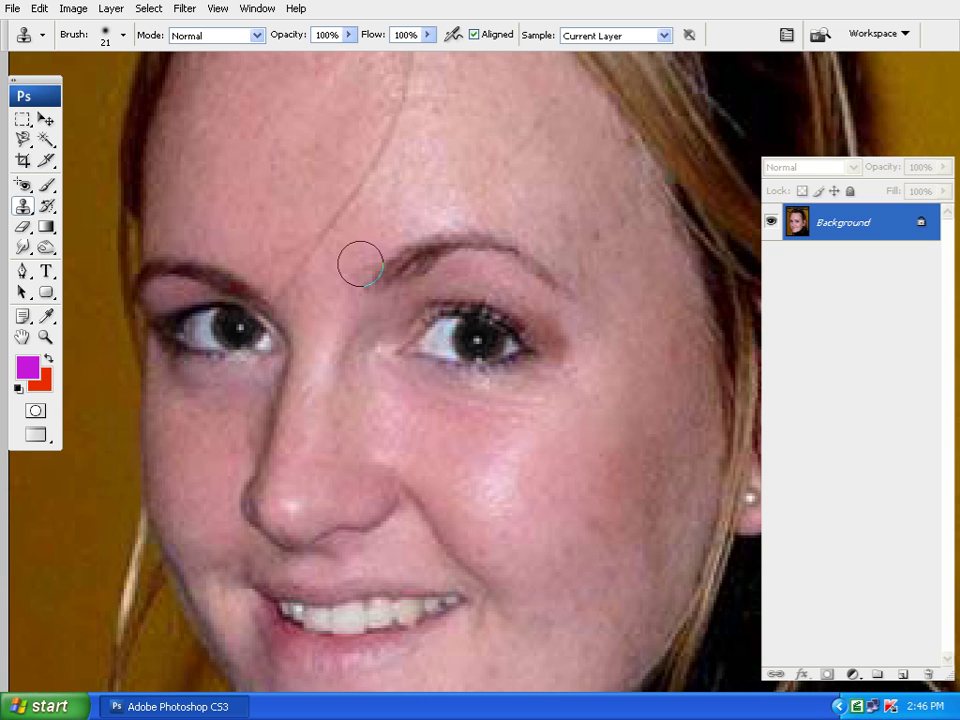
pyautogui.hotkey('ctrl', '-')
pyautogui.moveTo(455, 326); pyautogui.dragTo(444, 307)
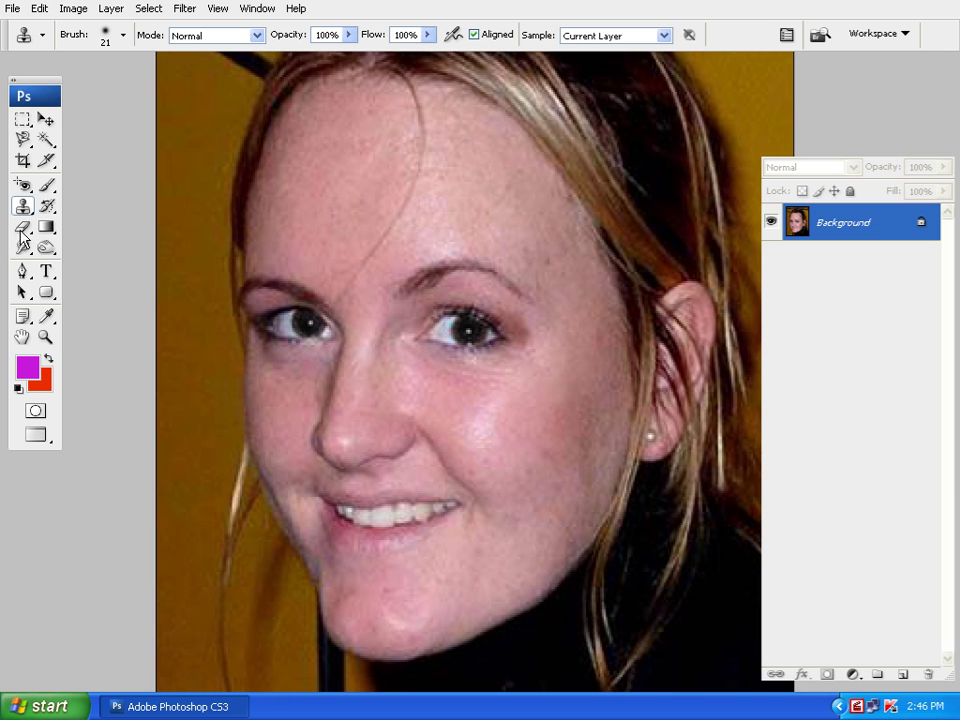
# - Sample the woman's eye with the Healing Brush at size 40, try painting it onto her forehead, and undo the stroke
pyautogui.click(22, 186)
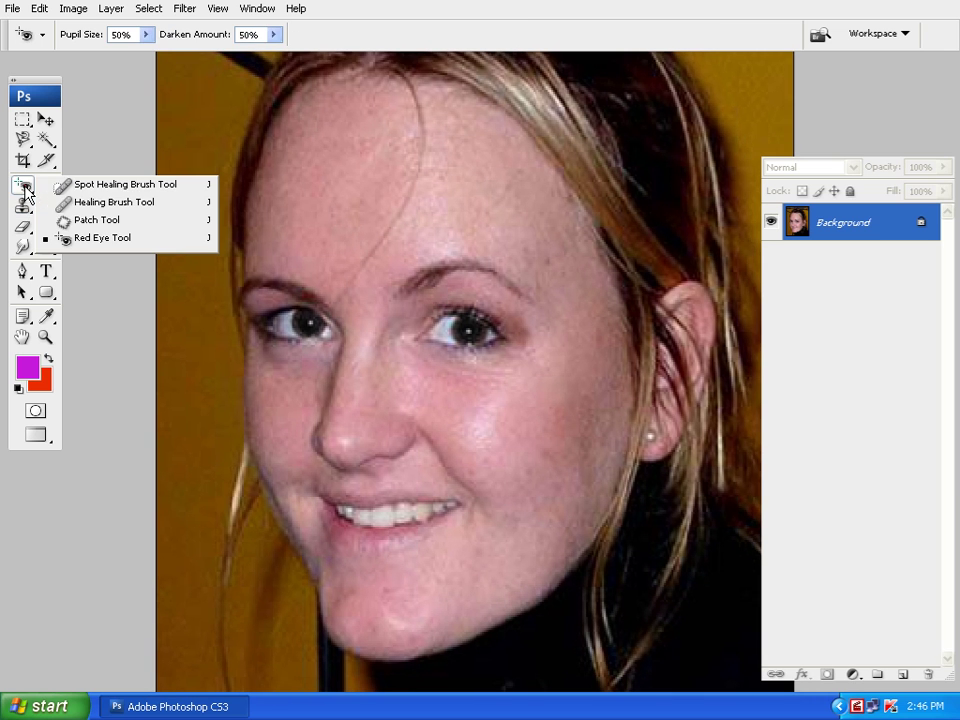
pyautogui.click(90, 204)
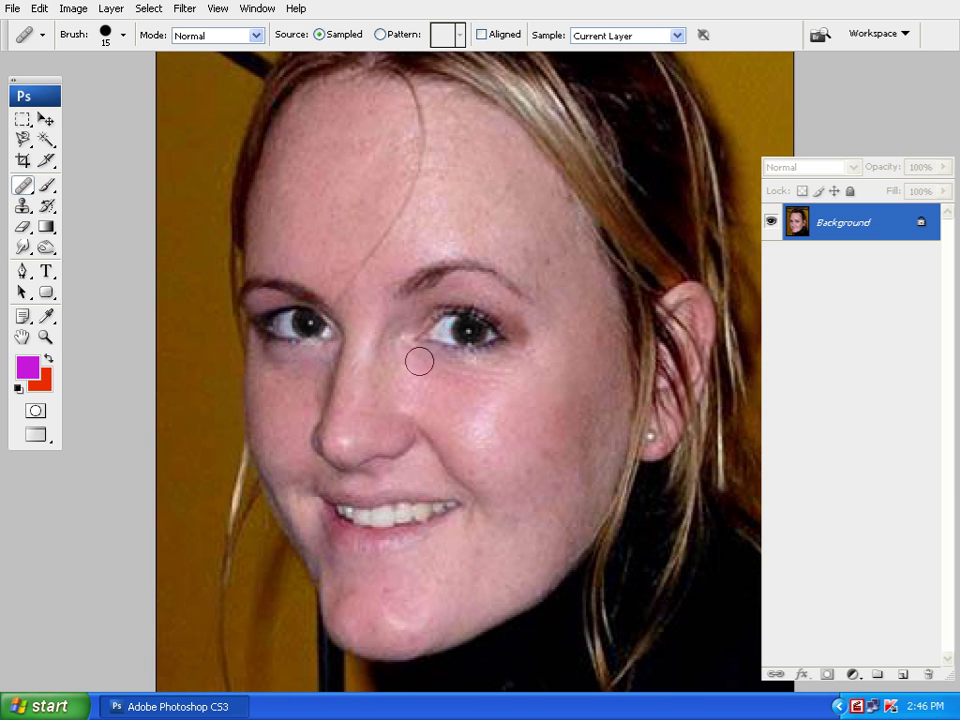
pyautogui.press(']')
pyautogui.press(']')
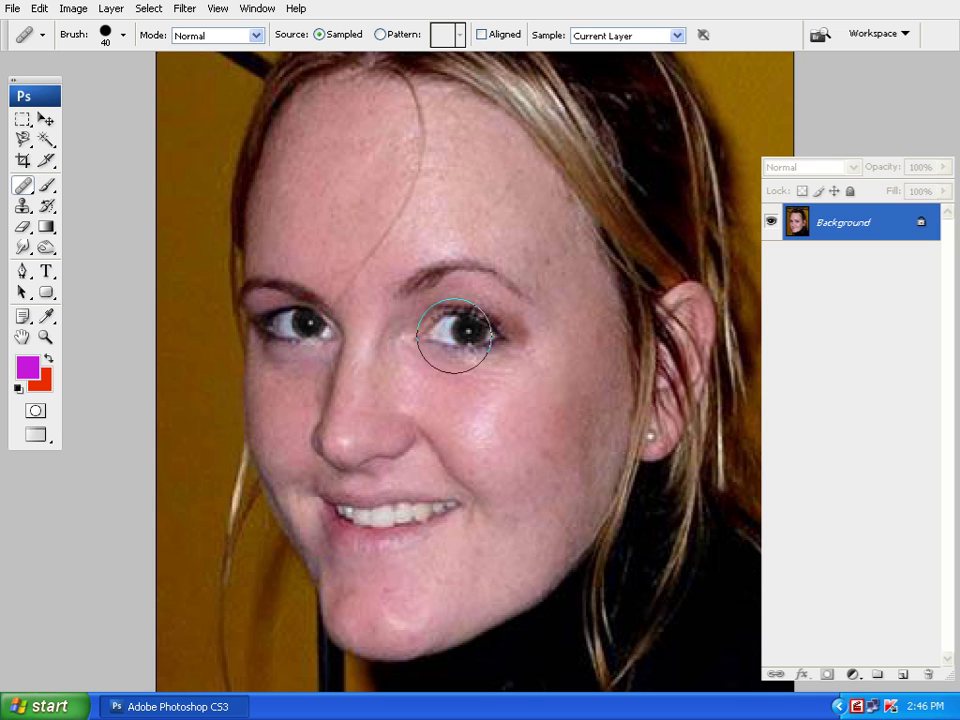
pyautogui.keyDown('alt'); pyautogui.click(464, 333); pyautogui.keyUp('alt')
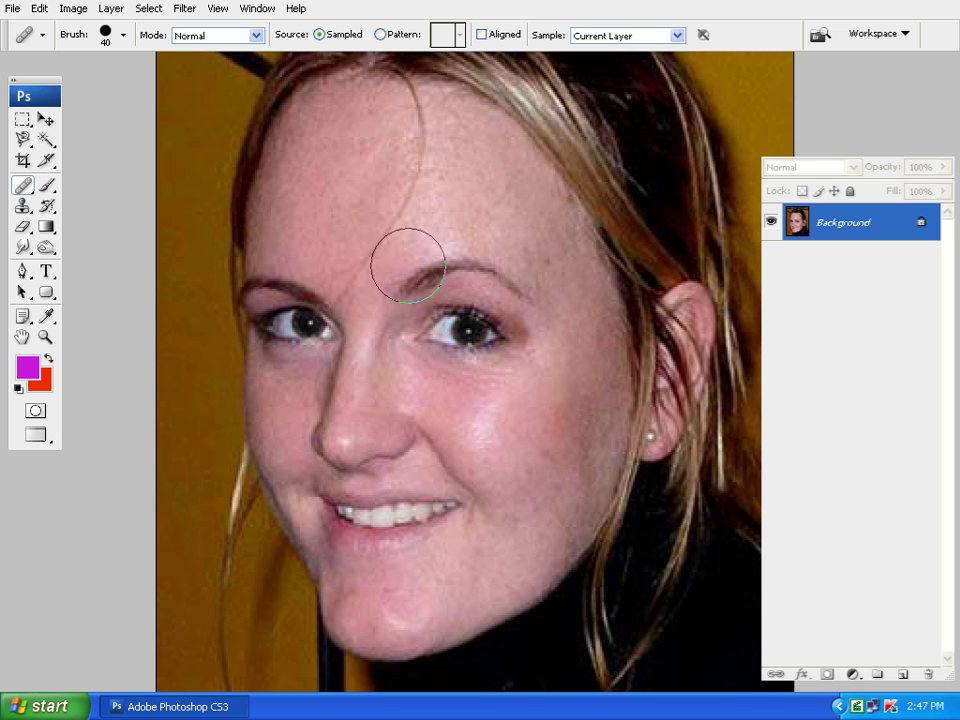
pyautogui.moveTo(343, 197)
pyautogui.mouseDown()
pyautogui.moveTo(354, 195)
pyautogui.moveTo(320, 200)
pyautogui.moveTo(380, 198)
pyautogui.mouseUp()
pyautogui.hotkey('ctrl', 'z')
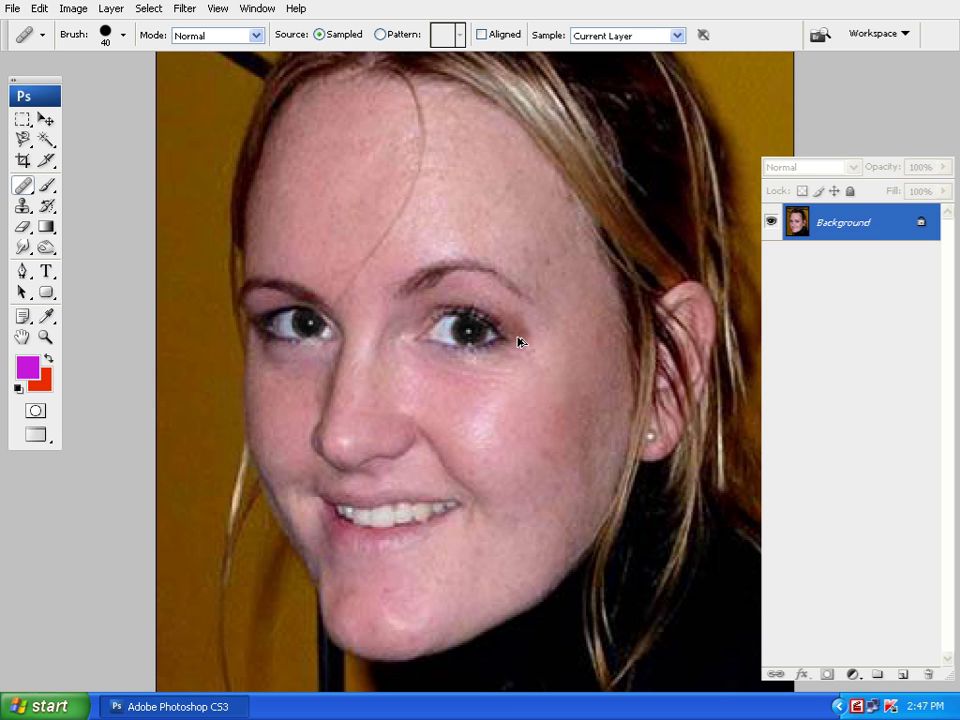
# - Sample the woman's eye and paint it onto one side of her forehead with the Healing Brush at size 25
pyautogui.moveTo(521, 339); pyautogui.dragTo(534, 301)
pyautogui.moveTo(436, 303); pyautogui.dragTo(441, 331)
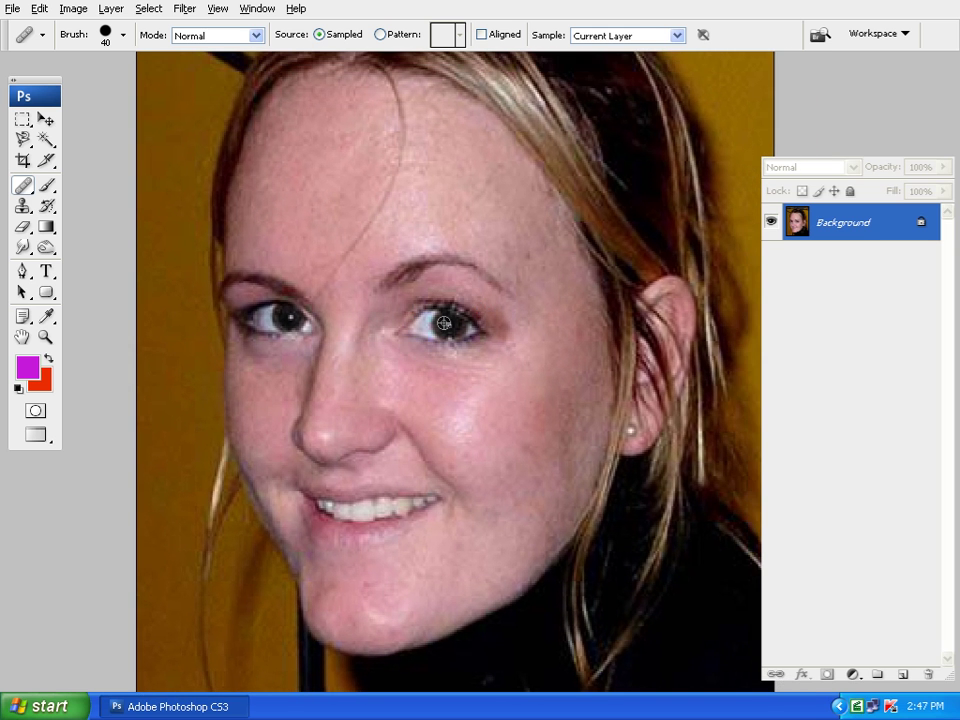
pyautogui.press('[')
pyautogui.press('[')
pyautogui.press('[')
pyautogui.moveTo(286, 179)
pyautogui.mouseDown()
pyautogui.moveTo(318, 178)
pyautogui.moveTo(256, 193)
pyautogui.moveTo(289, 170)
pyautogui.mouseUp()
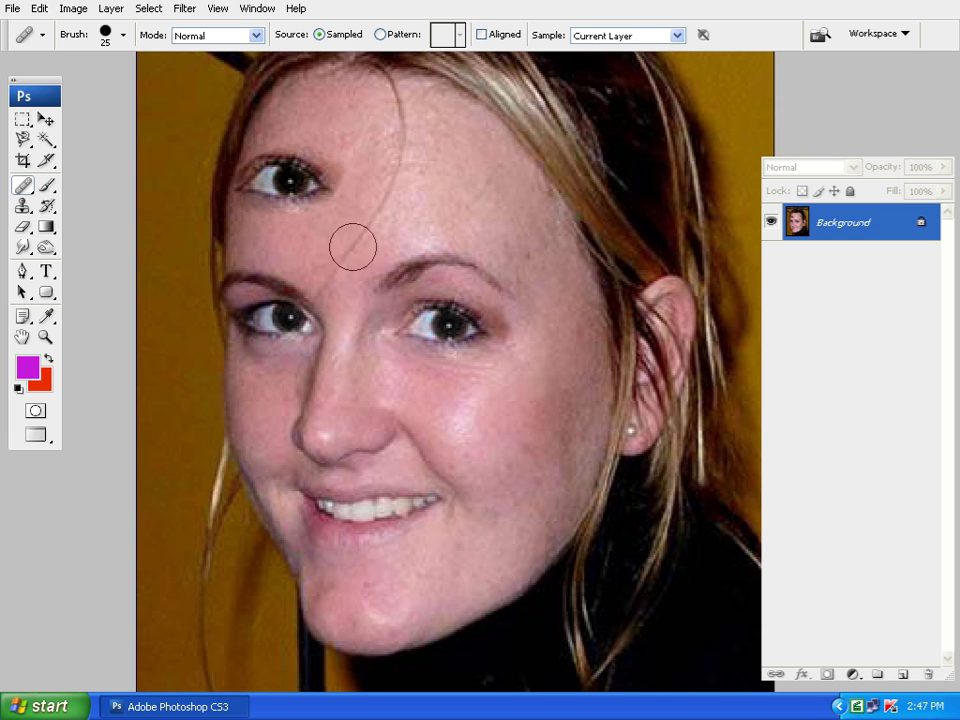
# - Sample the same eye with the Clone Stamp at size 40 and paint it onto the forehead beside the healed copy
pyautogui.moveTo(22, 206)
pyautogui.mouseDown()
pyautogui.moveTo(70, 232)
pyautogui.moveTo(88, 206)
pyautogui.mouseUp()
pyautogui.press(']')
pyautogui.press(']')
pyautogui.keyDown('alt'); pyautogui.click(434, 320); pyautogui.keyUp('alt')
pyautogui.moveTo(413, 201)
pyautogui.mouseDown()
pyautogui.moveTo(409, 182)
pyautogui.moveTo(429, 184)
pyautogui.moveTo(385, 190)
pyautogui.moveTo(420, 189)
pyautogui.moveTo(420, 197)
pyautogui.moveTo(379, 199)
pyautogui.moveTo(385, 183)
pyautogui.moveTo(425, 170)
pyautogui.mouseUp()
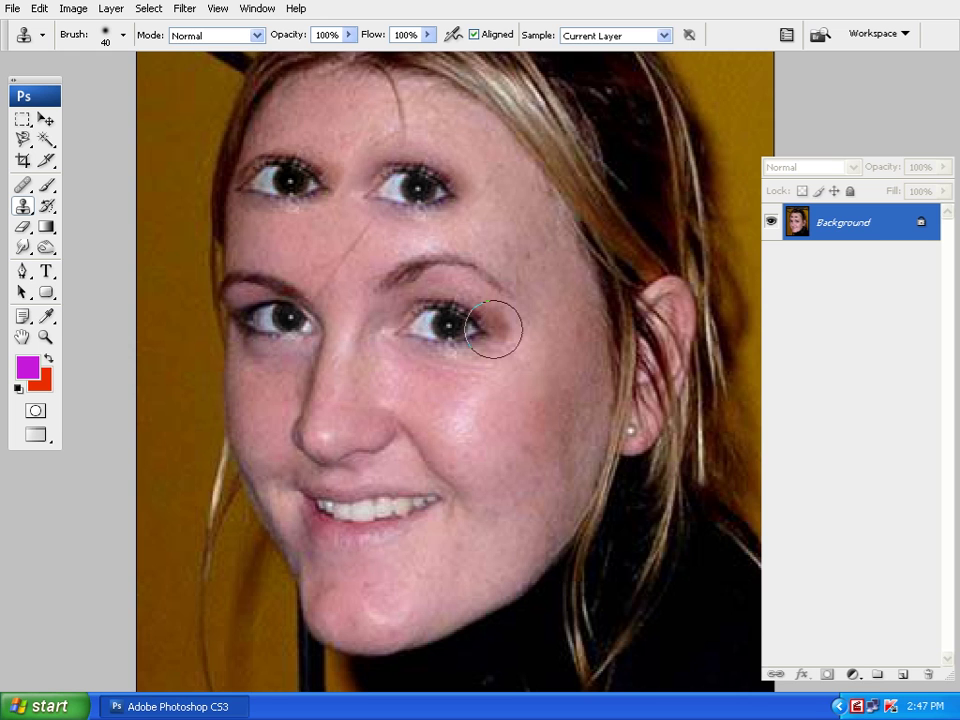
# - Undo the healed and cloned eye strokes on the woman's forehead
pyautogui.hotkey('ctrl', 'alt', 'z')
pyautogui.hotkey('ctrl', 'alt', 'z')
pyautogui.hotkey('ctrl', 'alt', 'z')
pyautogui.hotkey('ctrl', 'alt', 'z')
pyautogui.hotkey('ctrl', 'alt', 'z')
# - Switch to the old black-and-white portrait and show it in full screen mode with the man's face in view
pyautogui.press('space')
pyautogui.moveTo(490, 340); pyautogui.dragTo(487, 321)
pyautogui.press('f')
pyautogui.press('f')
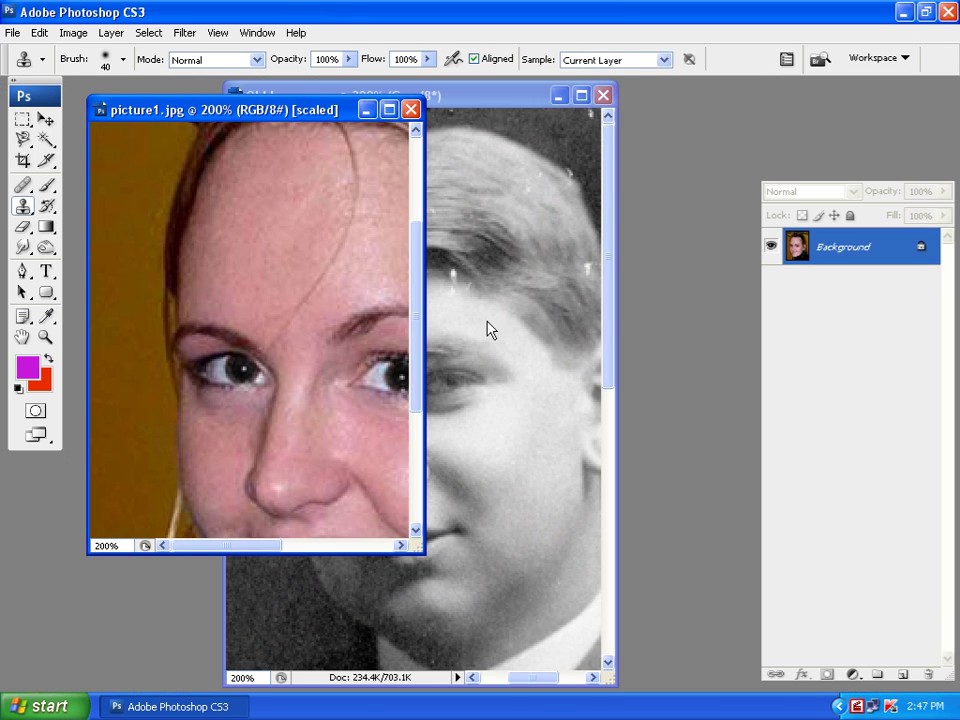
pyautogui.click(478, 100)
pyautogui.doubleClick(478, 100)
pyautogui.press('f')
pyautogui.moveTo(487, 357); pyautogui.dragTo(457, 323)
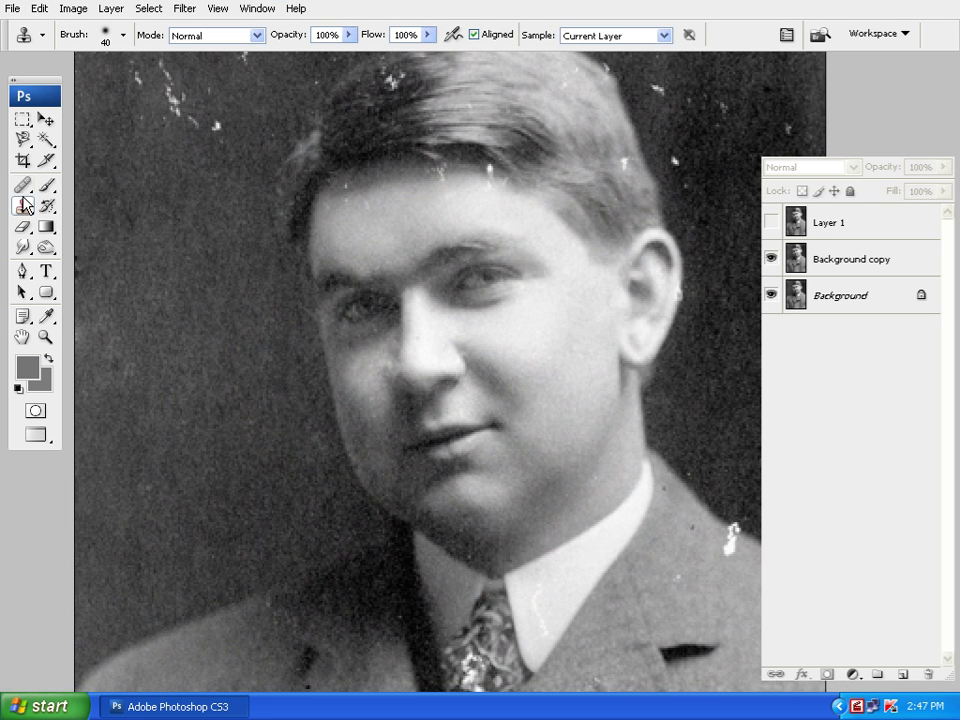
# - On the Background copy layer, paint the man's eye onto the dark backdrop with the Healing Brush at size 25
pyautogui.moveTo(22, 185); pyautogui.dragTo(75, 200)
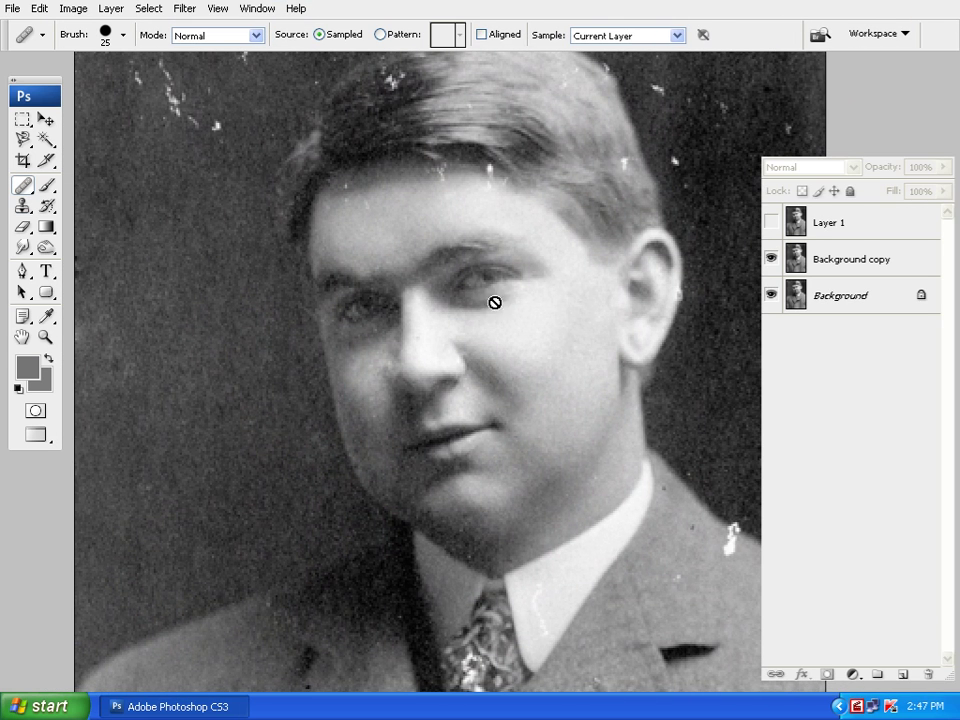
pyautogui.click(797, 268)
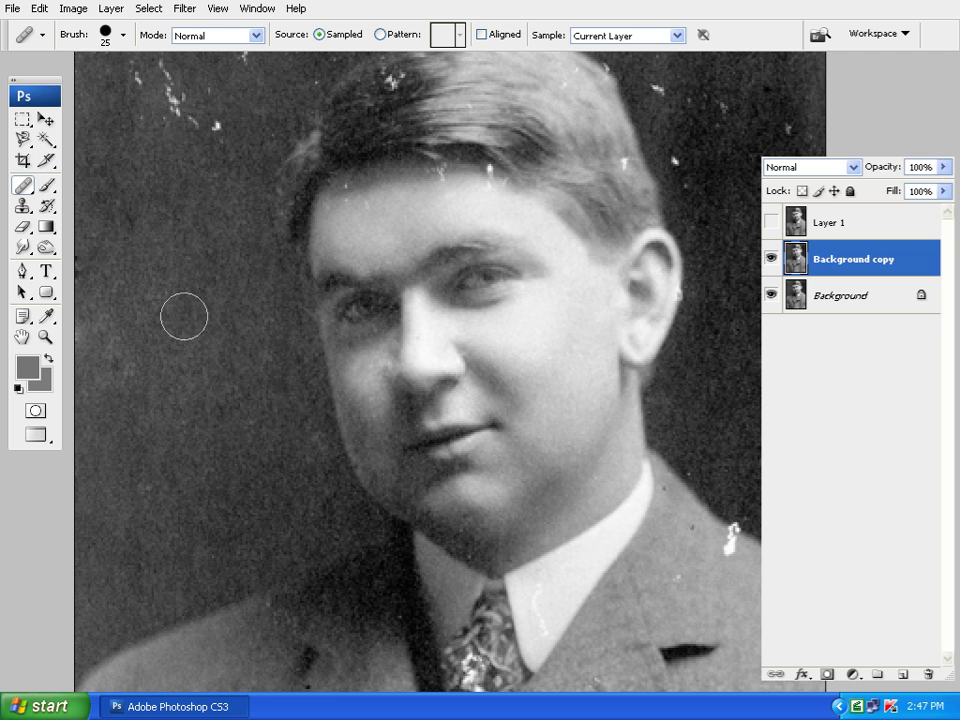
pyautogui.moveTo(152, 276)
pyautogui.mouseDown()
pyautogui.moveTo(172, 267)
pyautogui.moveTo(117, 280)
pyautogui.moveTo(133, 261)
pyautogui.moveTo(189, 257)
pyautogui.moveTo(126, 277)
pyautogui.moveTo(154, 274)
pyautogui.mouseUp()
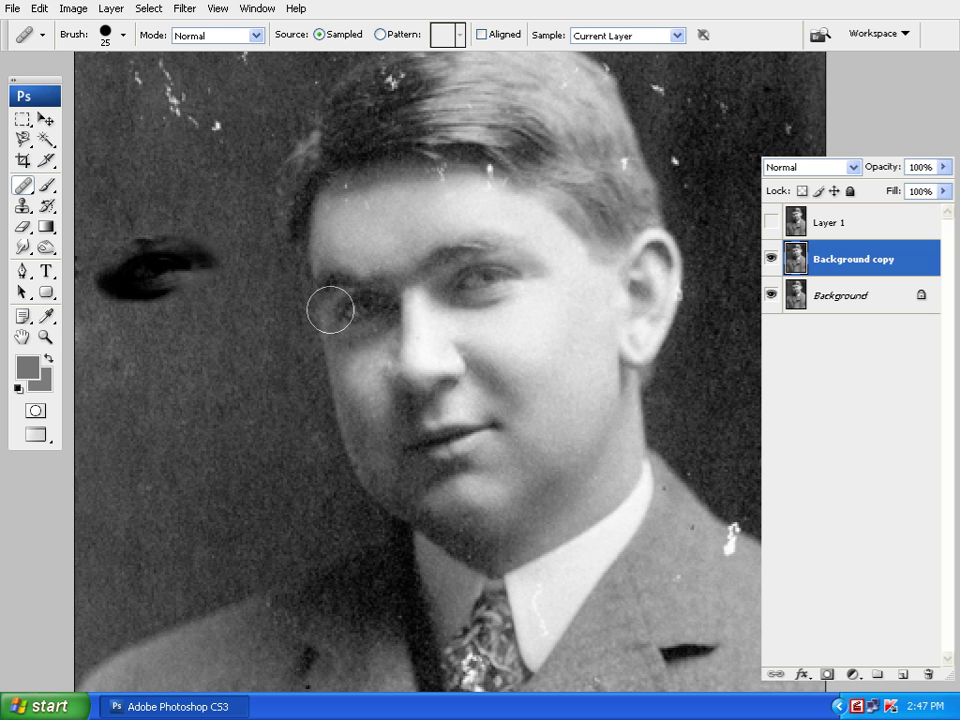
# - Sample the man's eye with the Clone Stamp at size 40 and paint it onto the backdrop below the healed copy
pyautogui.click(23, 206)
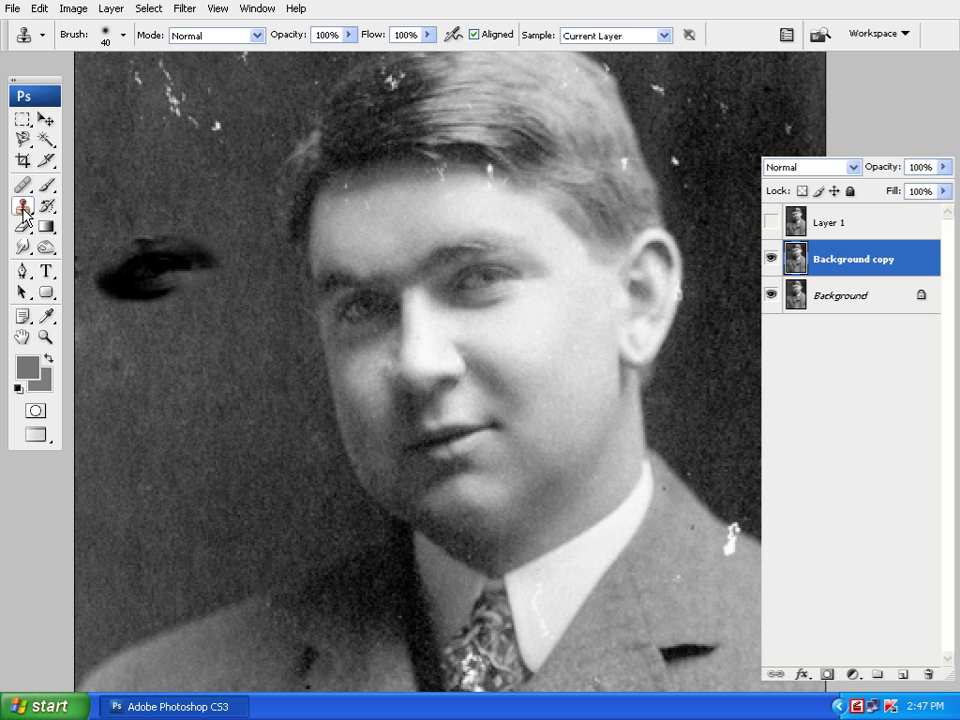
pyautogui.keyDown('alt'); pyautogui.click(467, 283); pyautogui.keyUp('alt')
pyautogui.click(148, 377)
pyautogui.moveTo(148, 377)
pyautogui.mouseDown()
pyautogui.moveTo(195, 363)
pyautogui.moveTo(136, 382)
pyautogui.moveTo(175, 361)
pyautogui.moveTo(218, 366)
pyautogui.moveTo(148, 378)
pyautogui.moveTo(137, 367)
pyautogui.moveTo(171, 357)
pyautogui.moveTo(212, 370)
pyautogui.mouseUp()
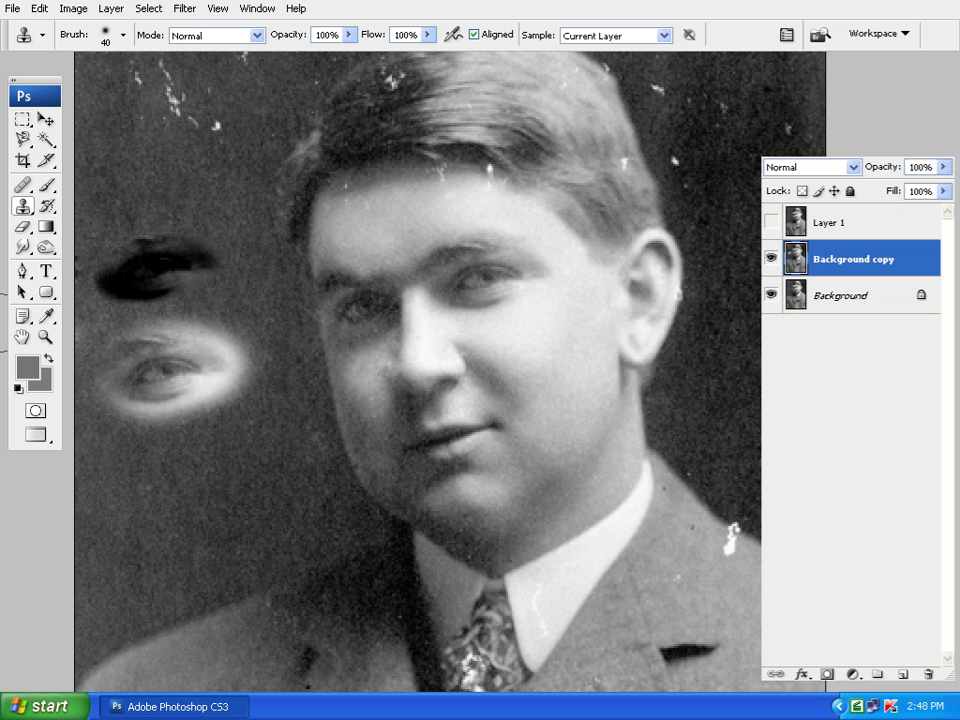
# - Compare the blending of the healed and cloned eye copies with the surrounding backdrop up close
pyautogui.press('v')
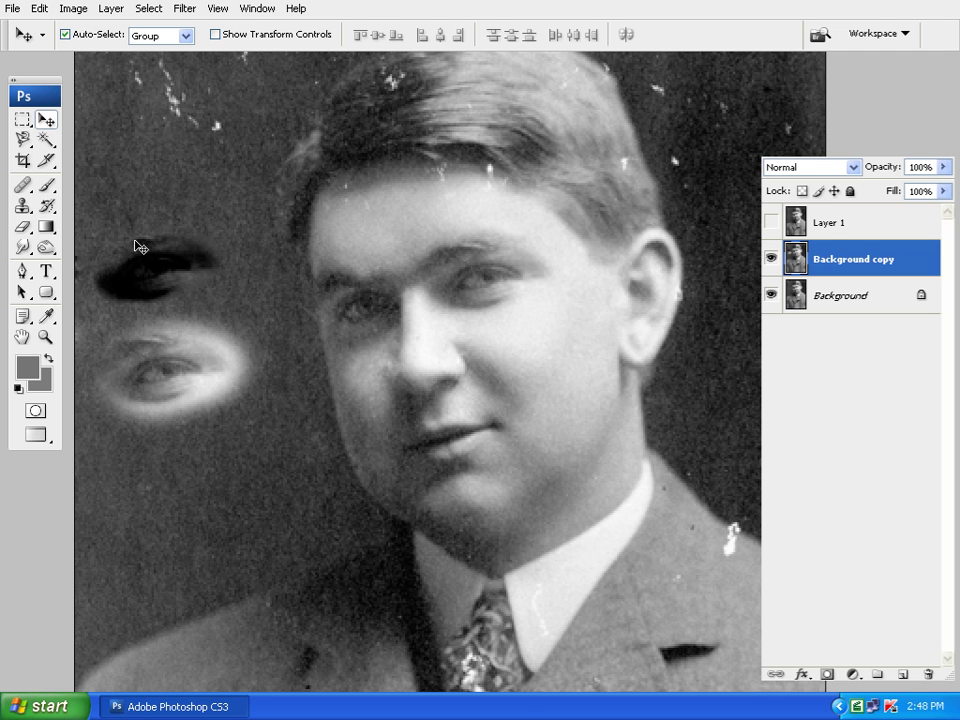
pyautogui.click(23, 206)
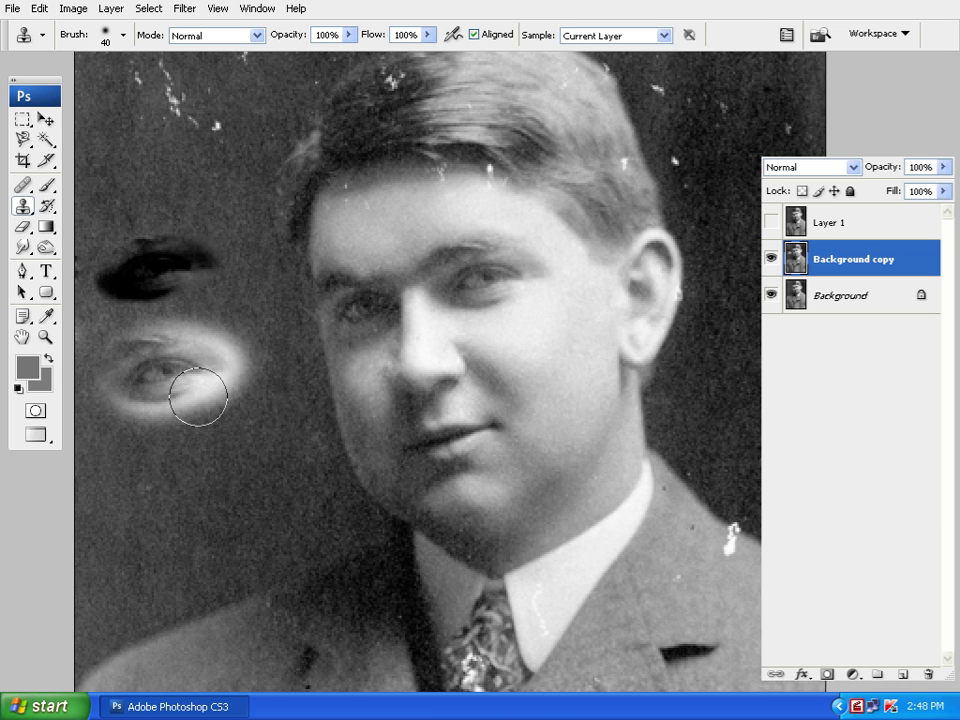
pyautogui.press('space')
pyautogui.moveTo(362, 372); pyautogui.dragTo(377, 324)
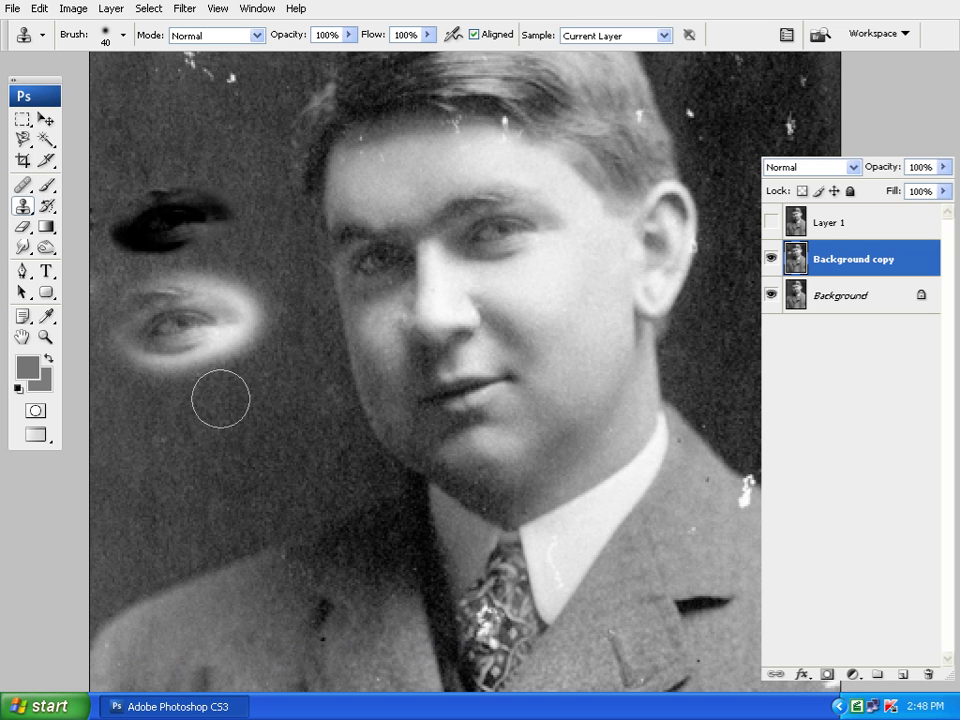
pyautogui.hotkey('ctrl', '+')
pyautogui.press('space')
pyautogui.moveTo(345, 369)
pyautogui.mouseDown()
pyautogui.moveTo(496, 399)
pyautogui.moveTo(490, 393)
pyautogui.mouseUp()
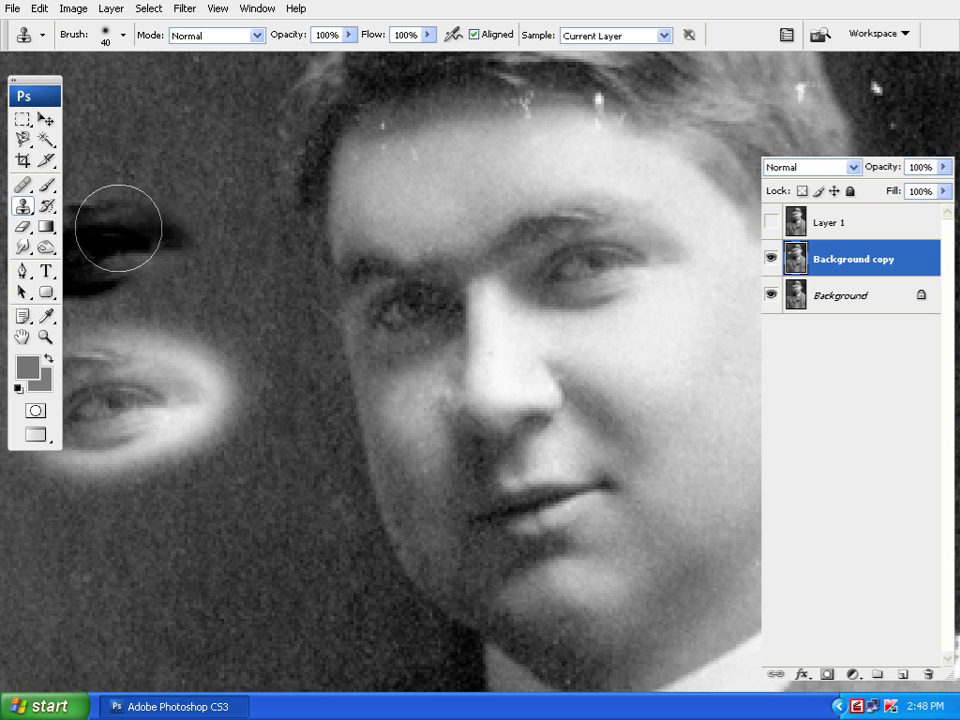
pyautogui.click(22, 185)
pyautogui.click(60, 197)
pyautogui.press('space')
pyautogui.moveTo(720, 313); pyautogui.dragTo(610, 263)
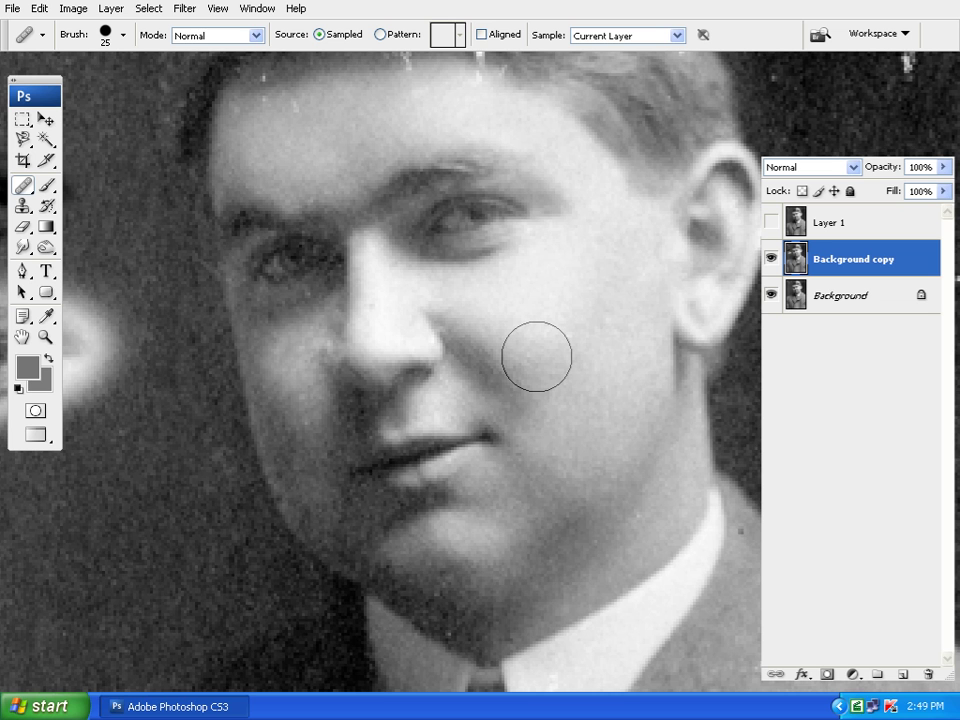
pyautogui.hotkey('ctrl', '-')
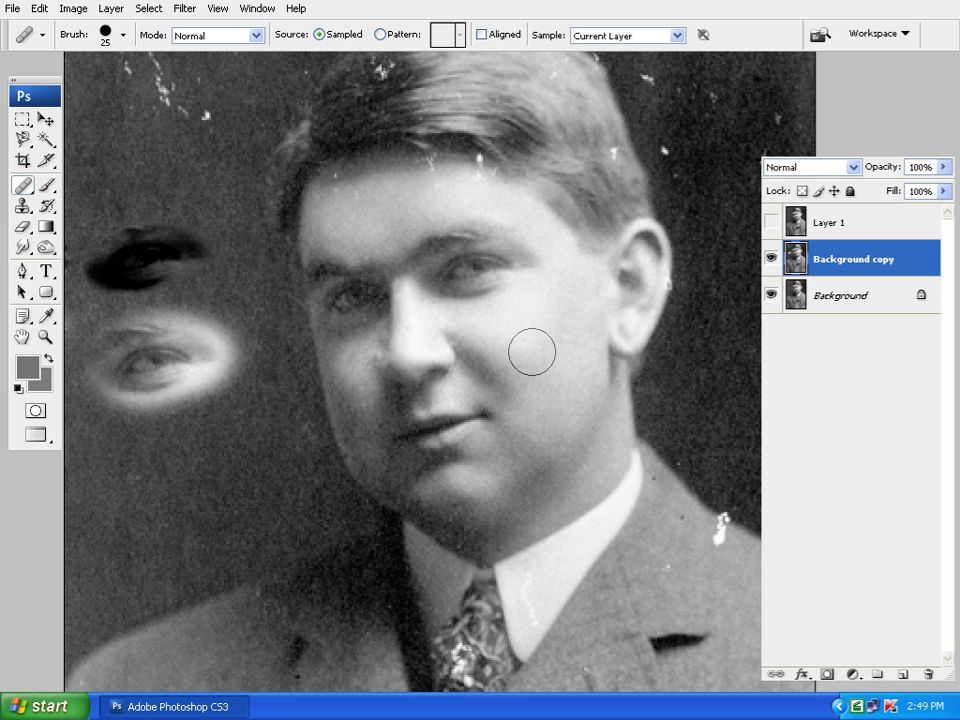
# - Undo the cloned and healed eye copies on the portrait's backdrop
pyautogui.moveTo(439, 386); pyautogui.dragTo(495, 348)
pyautogui.hotkey('ctrl', 'alt', 'z')
pyautogui.hotkey('ctrl', 'alt', 'z')
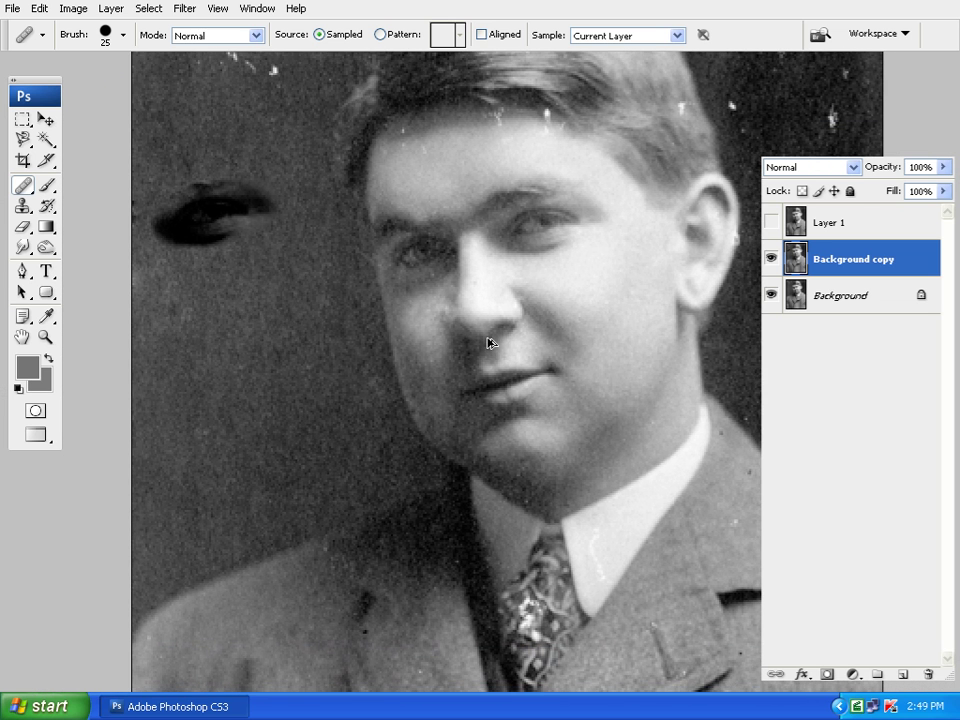
pyautogui.moveTo(505, 258)
pyautogui.mouseDown()
pyautogui.moveTo(467, 332)
pyautogui.moveTo(437, 311)
pyautogui.mouseUp()
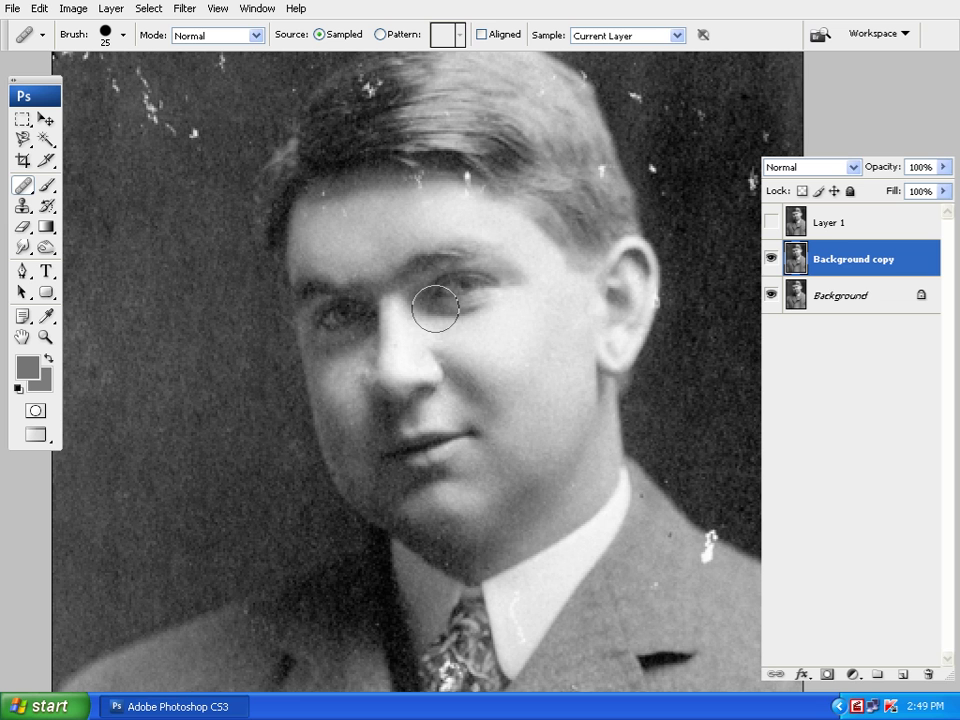
pyautogui.scroll(2, 390, 312)
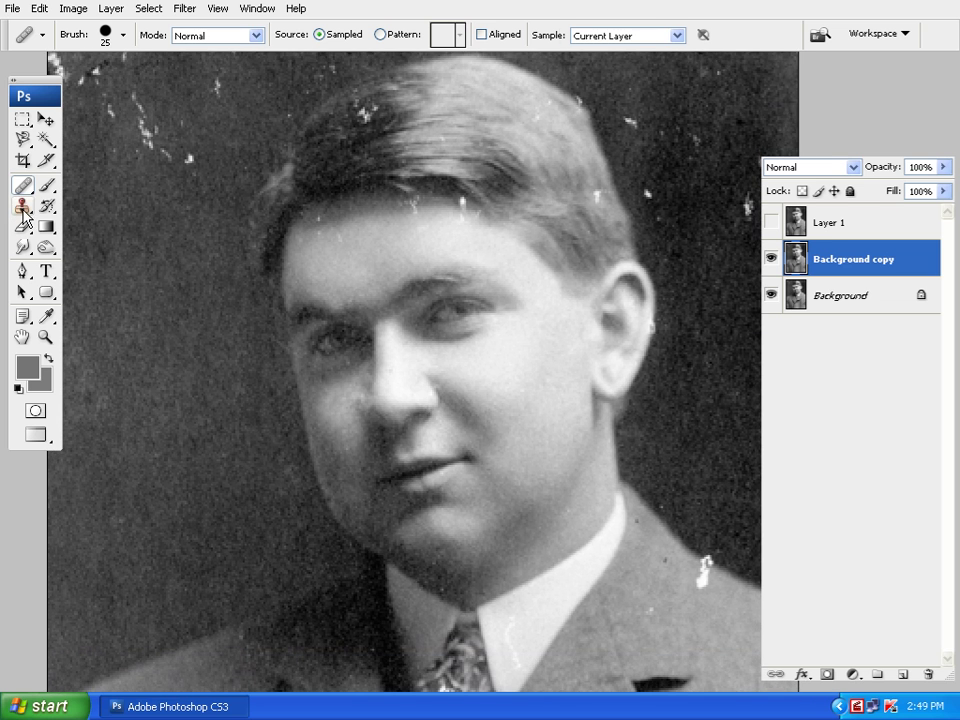
# - Examine the white scratch where the jacket's shoulder meets the dark backdrop up close
pyautogui.click(22, 205)
pyautogui.click(78, 210)
pyautogui.moveTo(86, 208)
pyautogui.mouseDown()
pyautogui.moveTo(276, 338)
pyautogui.moveTo(255, 313)
pyautogui.mouseUp()
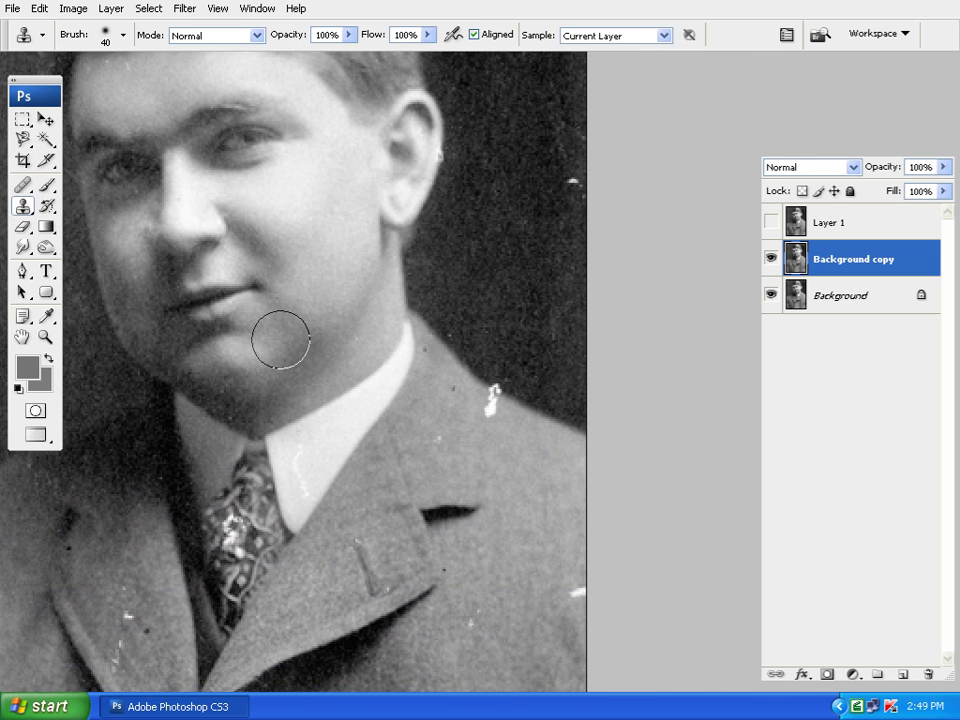
pyautogui.hotkey('ctrl', '+')
pyautogui.moveTo(525, 392); pyautogui.dragTo(416, 377)
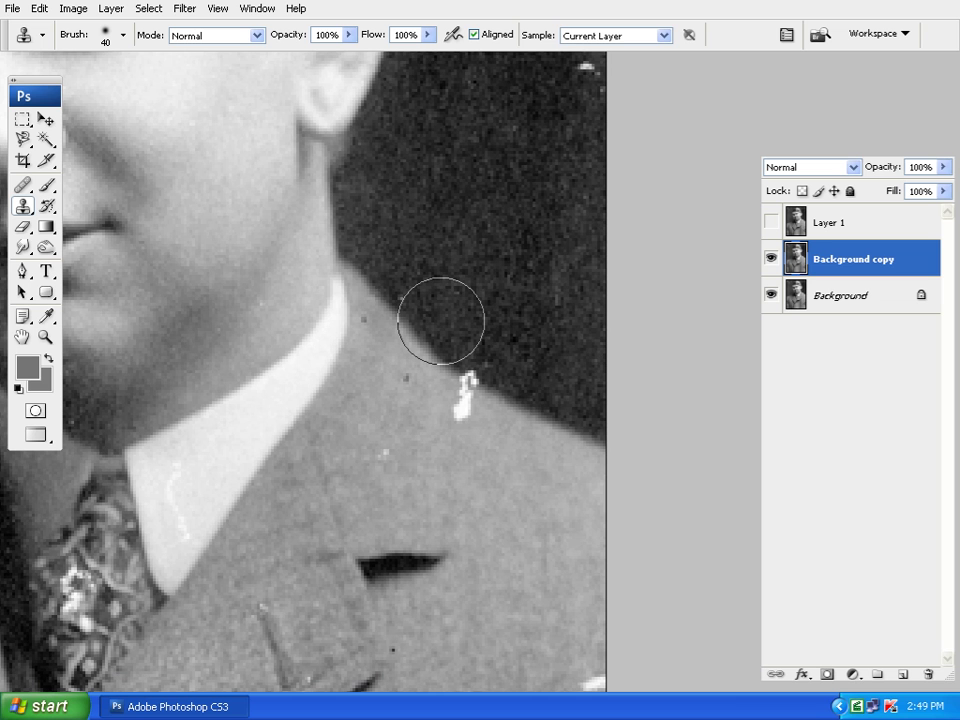
pyautogui.moveTo(480, 354); pyautogui.dragTo(463, 336)
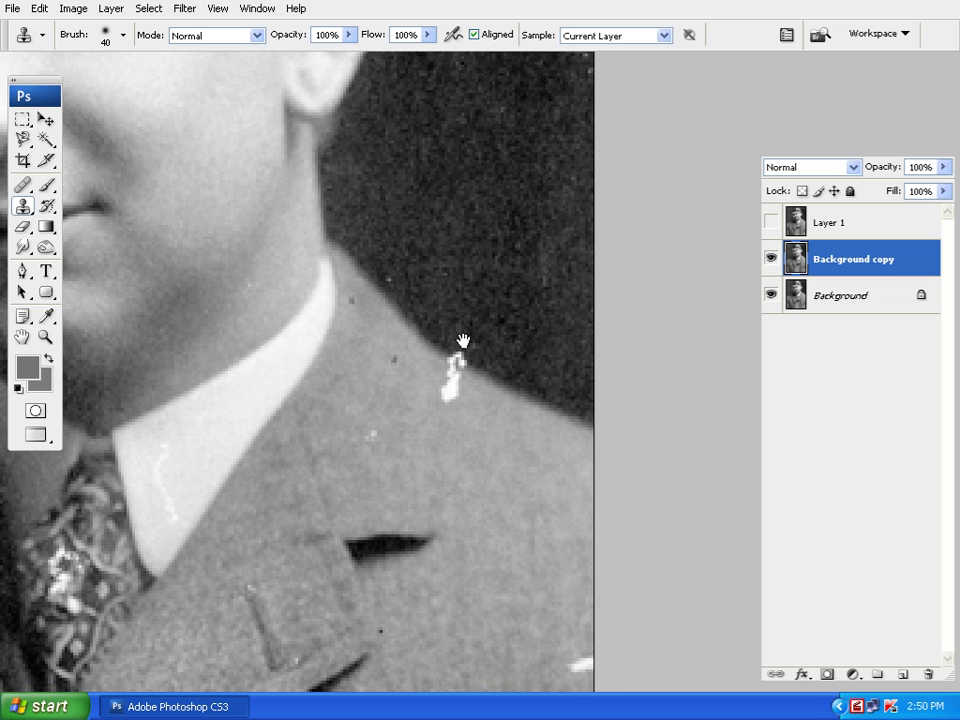
pyautogui.hotkey('ctrl', '+')
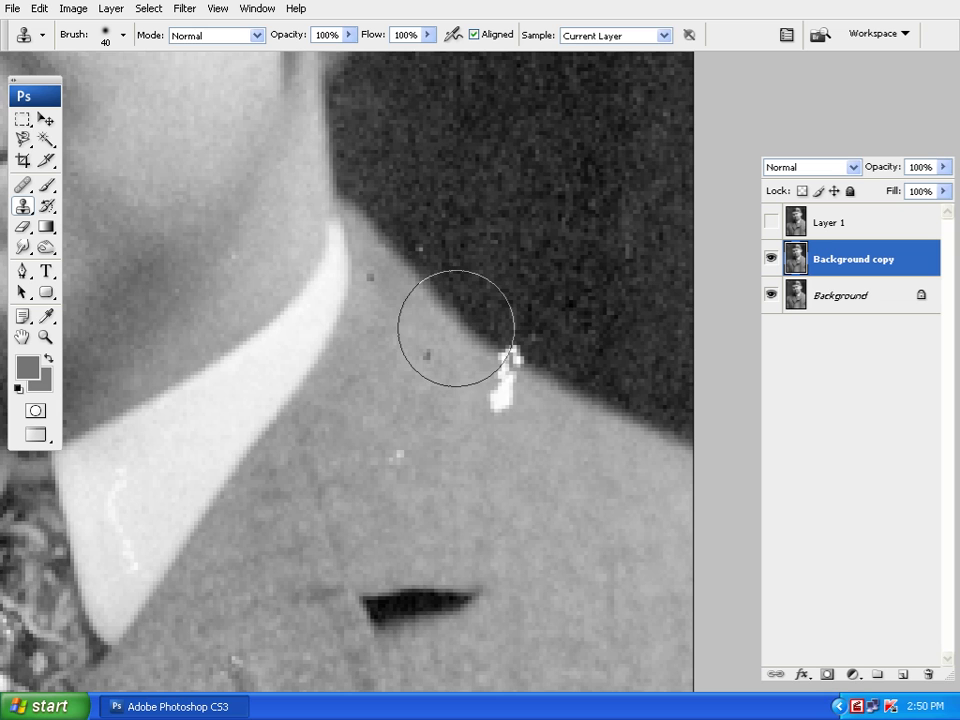
pyautogui.moveTo(482, 310); pyautogui.dragTo(408, 336)
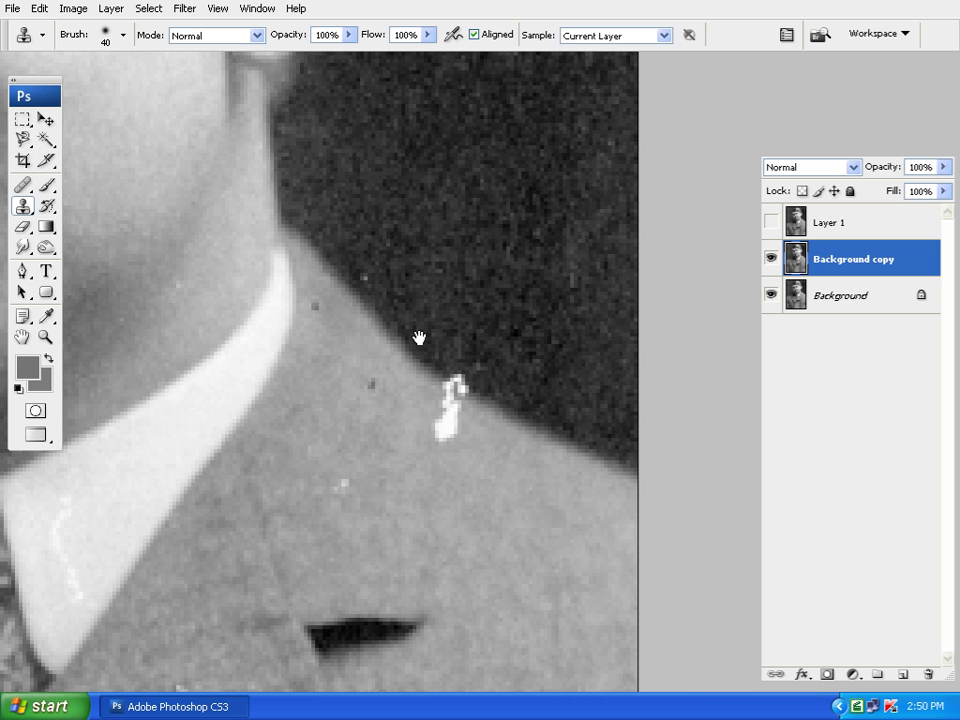
pyautogui.moveTo(418, 338)
pyautogui.mouseDown()
pyautogui.moveTo(458, 376)
pyautogui.moveTo(450, 356)
pyautogui.mouseUp()
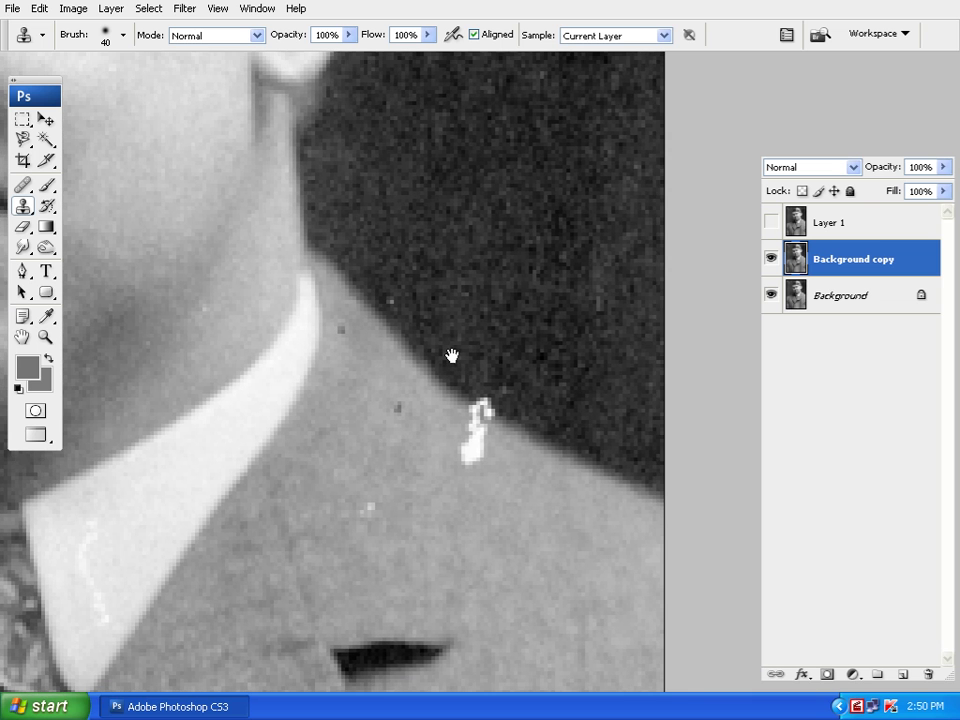
# - Try to heal the scratch's upper part from the backdrop with the Healing Brush at size 10, and undo the stroke
pyautogui.click(25, 186)
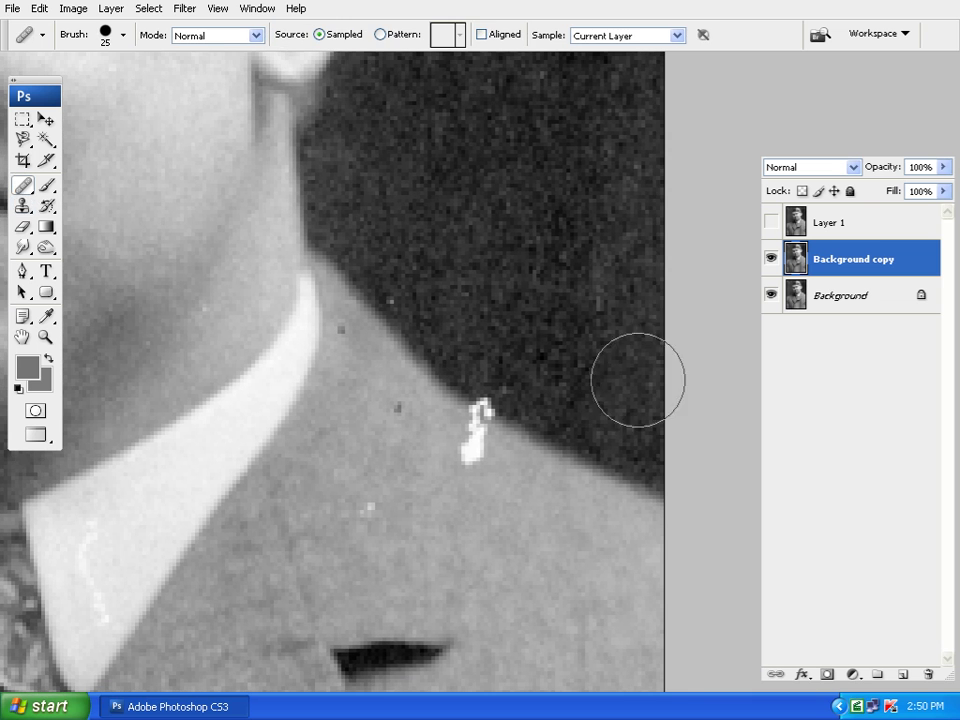
pyautogui.keyDown('alt'); pyautogui.click(573, 313); pyautogui.keyUp('alt')
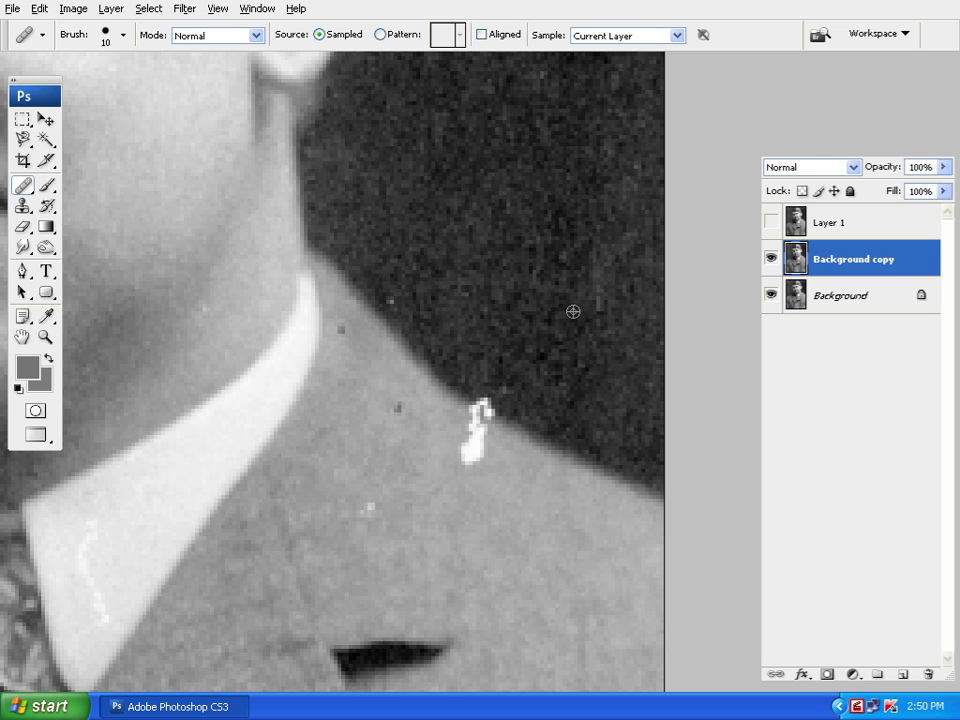
pyautogui.moveTo(512, 398)
pyautogui.mouseDown()
pyautogui.moveTo(484, 389)
pyautogui.moveTo(539, 407)
pyautogui.mouseUp()
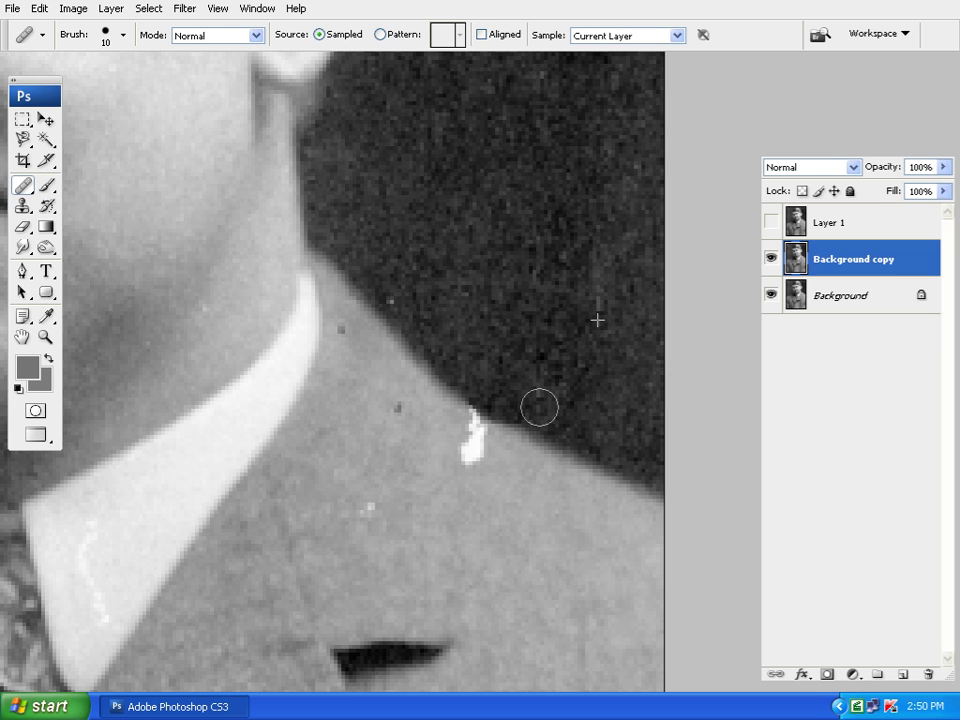
pyautogui.moveTo(539, 407); pyautogui.dragTo(534, 401)
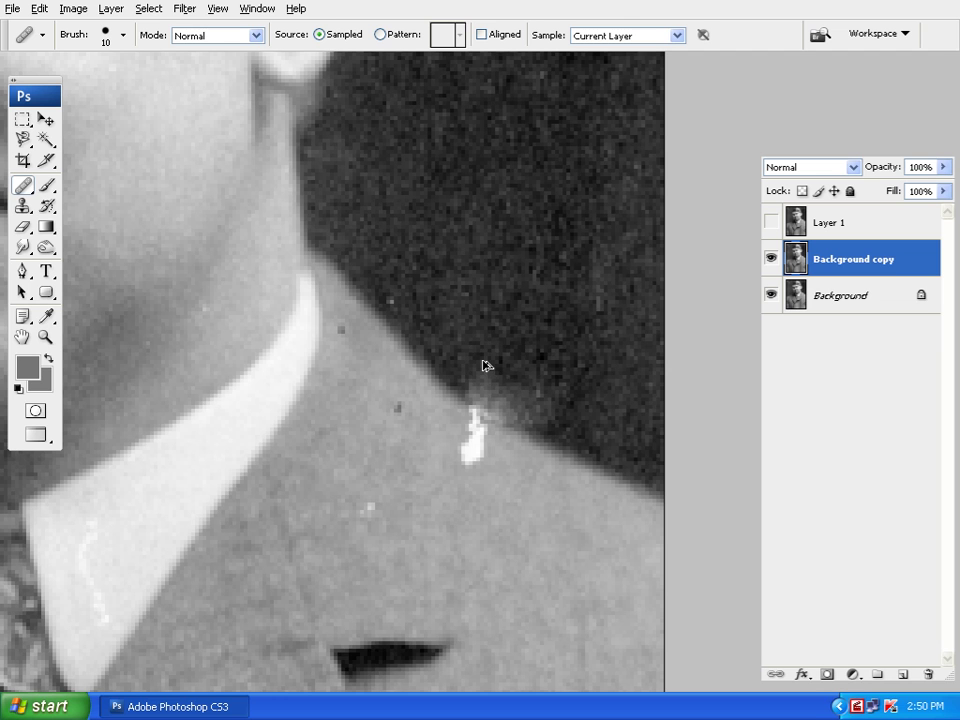
pyautogui.hotkey('ctrl', 'z')
# - Try healing the shoulder scratch with a sample from the jacket fabric, and undo the stroke
pyautogui.keyDown('alt'); pyautogui.click(547, 503); pyautogui.keyUp('alt')
pyautogui.moveTo(502, 457)
pyautogui.mouseDown()
pyautogui.moveTo(465, 420)
pyautogui.moveTo(526, 465)
pyautogui.mouseUp()
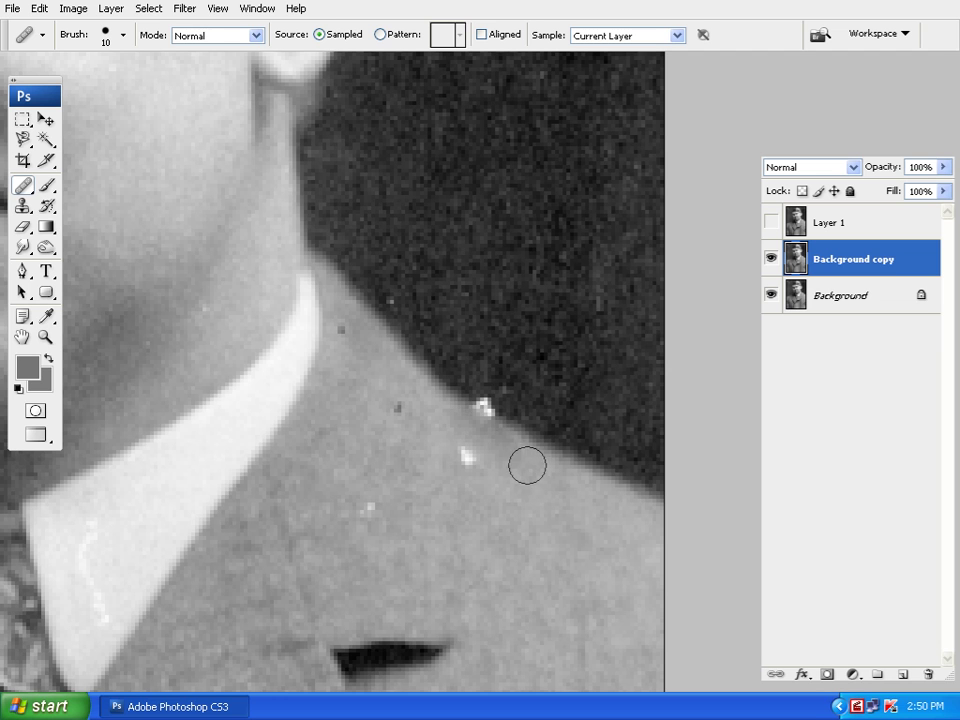
pyautogui.hotkey('ctrl', 'z')
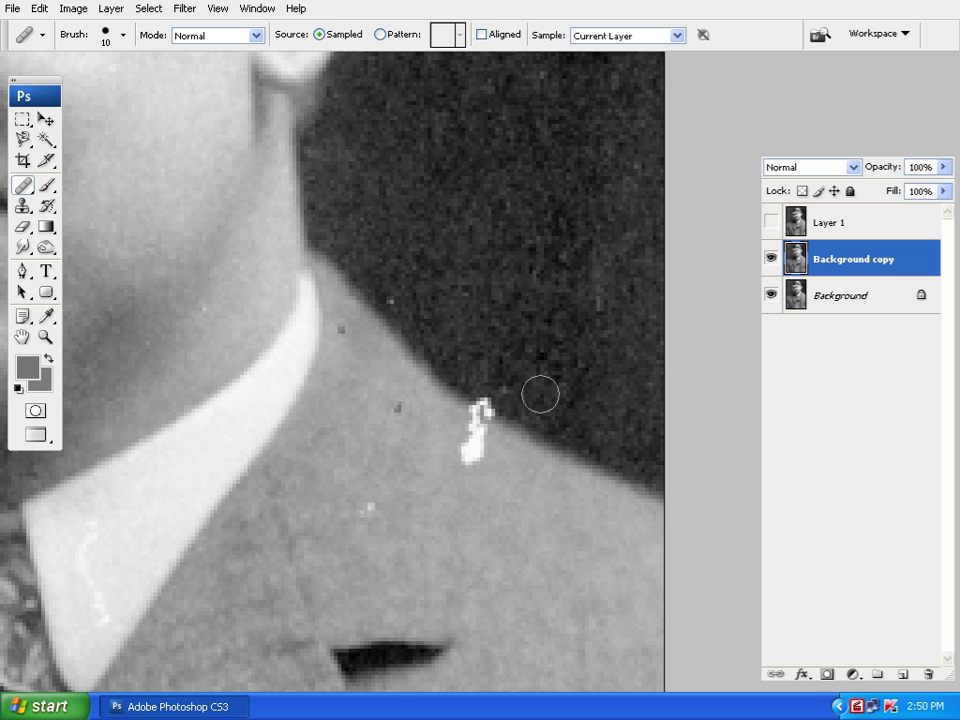
# - Clone clean dark backdrop over the scratch's upper end above the shoulder edge with the Clone Stamp at size 10
pyautogui.press('s')
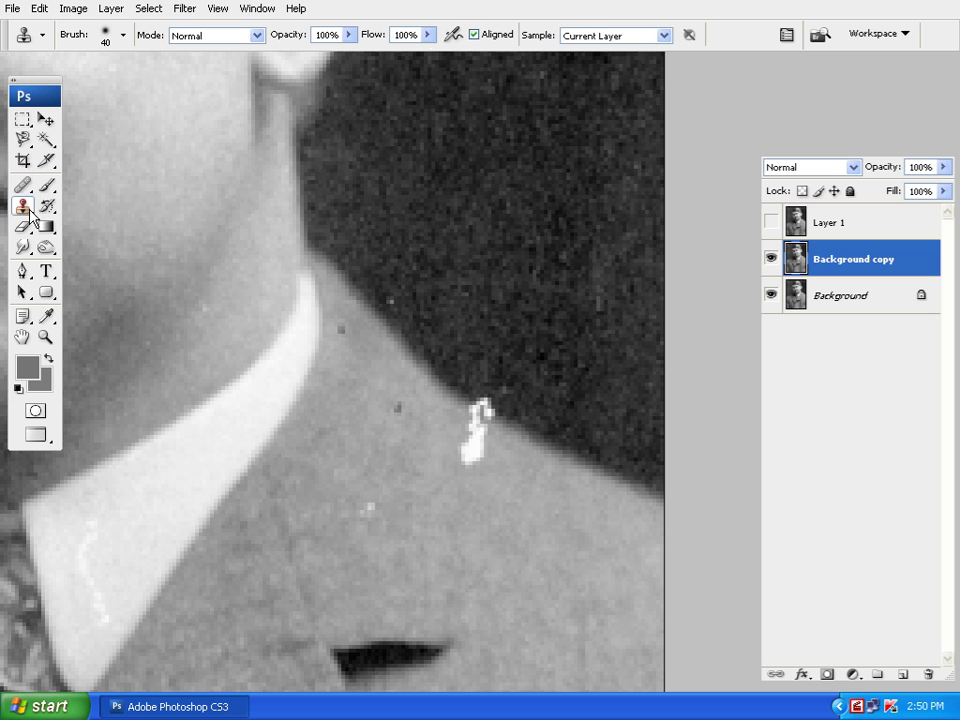
pyautogui.press('[')
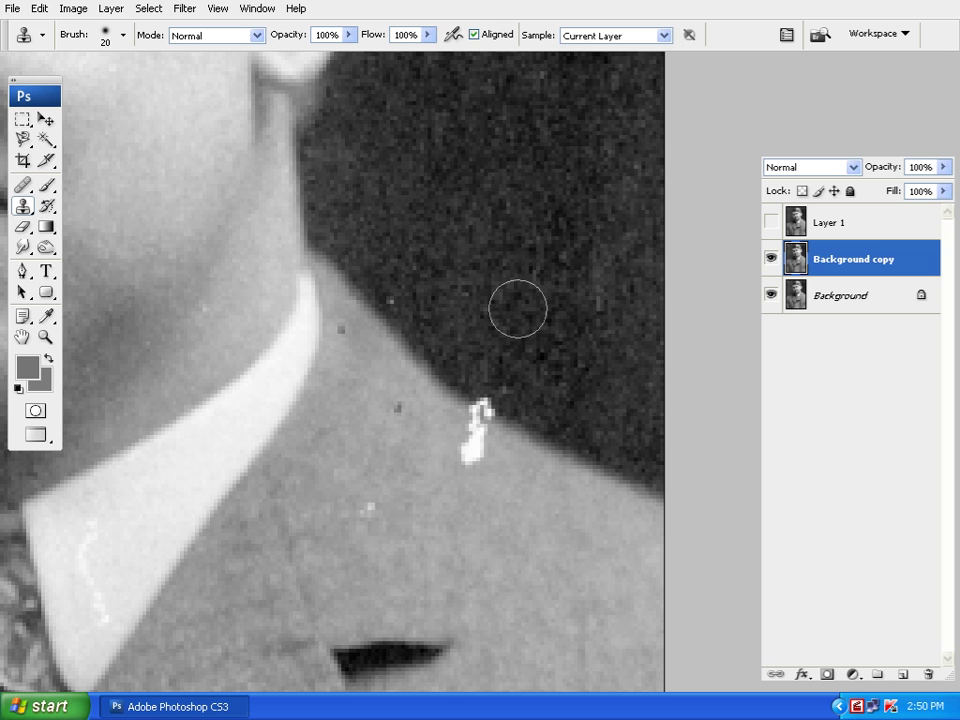
pyautogui.hotkey('ctrl', '+')
pyautogui.moveTo(572, 346); pyautogui.dragTo(532, 326)
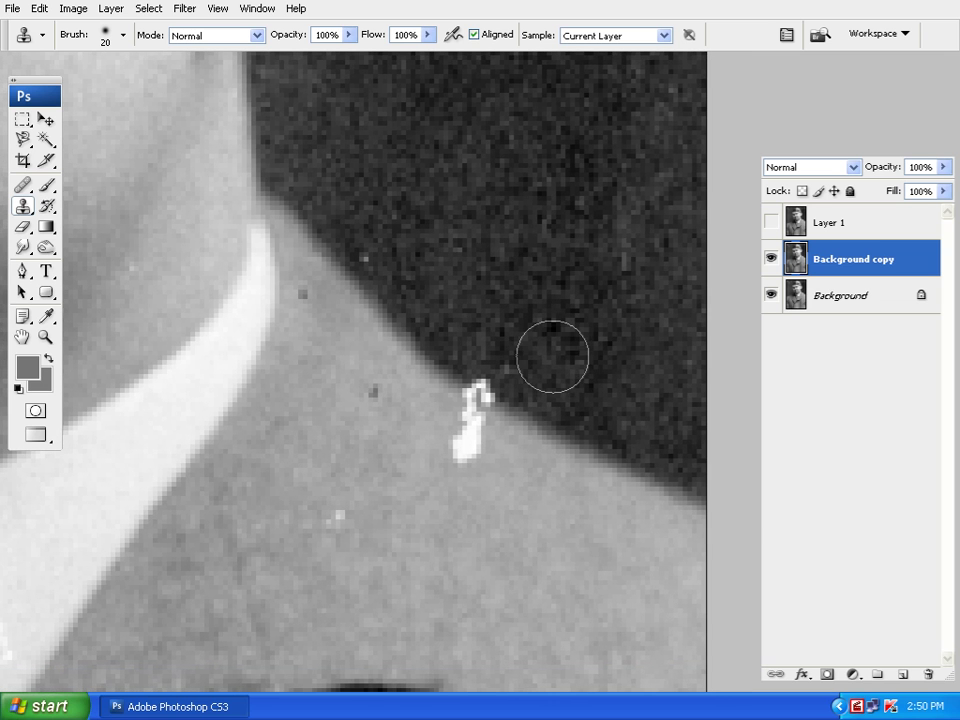
pyautogui.press('[')
pyautogui.keyDown('alt'); pyautogui.click(551, 353); pyautogui.keyUp('alt')
pyautogui.moveTo(507, 385)
pyautogui.mouseDown()
pyautogui.moveTo(485, 369)
pyautogui.moveTo(508, 386)
pyautogui.mouseUp()
# - Clone clean shoulder edge and jacket fabric over the rest of the white scratch with the Clone Stamp at size 10
pyautogui.keyDown('alt'); pyautogui.click(519, 423); pyautogui.keyUp('alt')
pyautogui.click(482, 404)
pyautogui.click(470, 393)
pyautogui.keyDown('alt'); pyautogui.click(523, 476); pyautogui.keyUp('alt')
pyautogui.moveTo(482, 452); pyautogui.dragTo(466, 433)
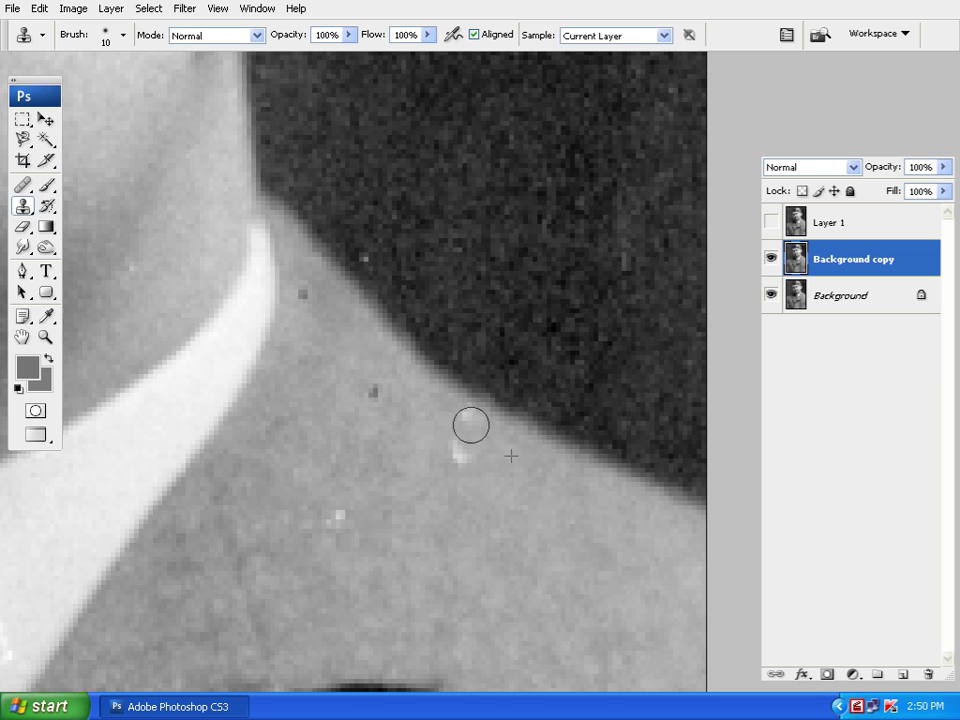
pyautogui.click(450, 450)
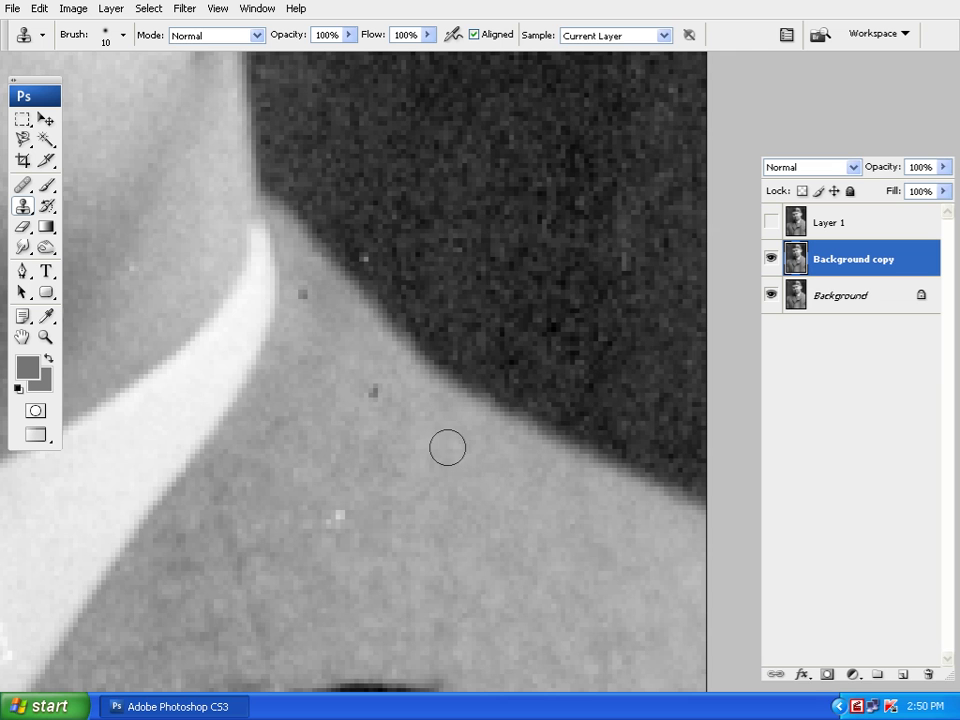
pyautogui.moveTo(514, 471)
pyautogui.mouseDown()
pyautogui.moveTo(467, 294)
pyautogui.moveTo(581, 408)
pyautogui.mouseUp()
pyautogui.keyDown('alt'); pyautogui.click(591, 405); pyautogui.keyUp('alt')
pyautogui.click(535, 370)
pyautogui.keyDown('alt'); pyautogui.click(575, 378); pyautogui.keyUp('alt')
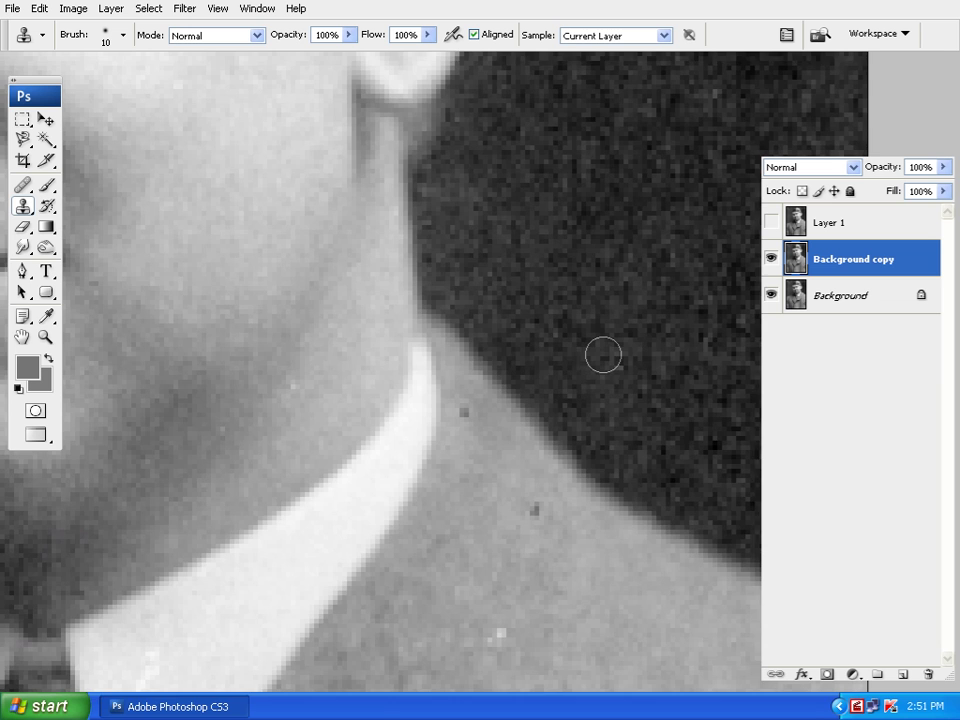
# - Remove the white speck on the ear's outer edge by cloning the clean ear rim over it with a size 5 brush
pyautogui.hotkey('ctrl', '-')
pyautogui.hotkey('ctrl', '-')
pyautogui.moveTo(483, 333); pyautogui.dragTo(513, 363)
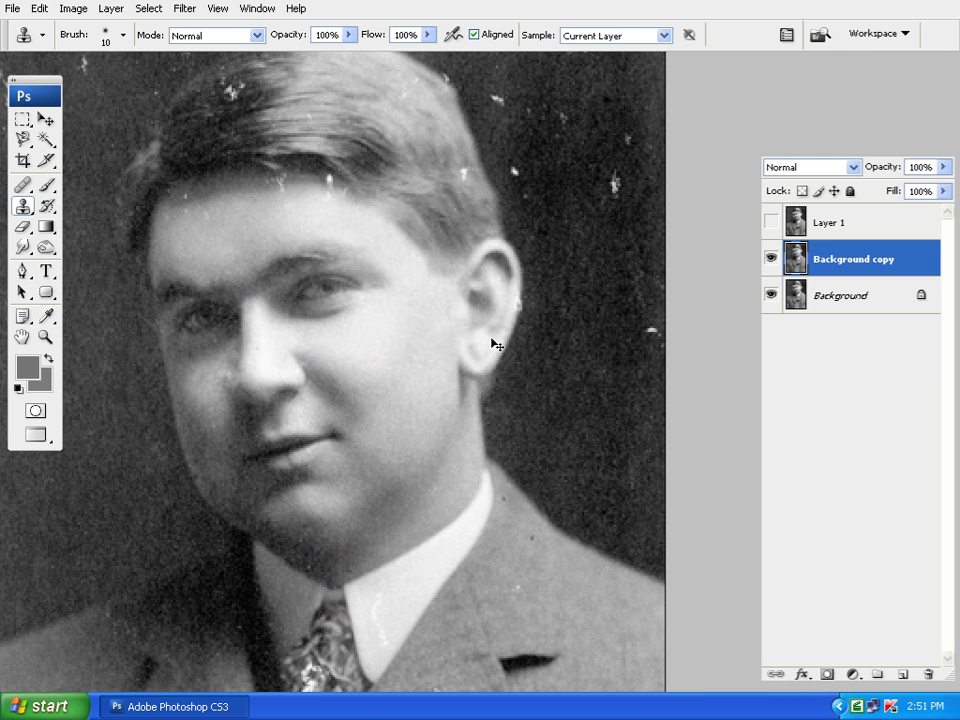
pyautogui.hotkey('ctrl', '+')
pyautogui.hotkey('ctrl', '+')
pyautogui.hotkey('ctrl', '+')
pyautogui.moveTo(722, 240)
pyautogui.mouseDown()
pyautogui.moveTo(445, 357)
pyautogui.moveTo(446, 379)
pyautogui.mouseUp()
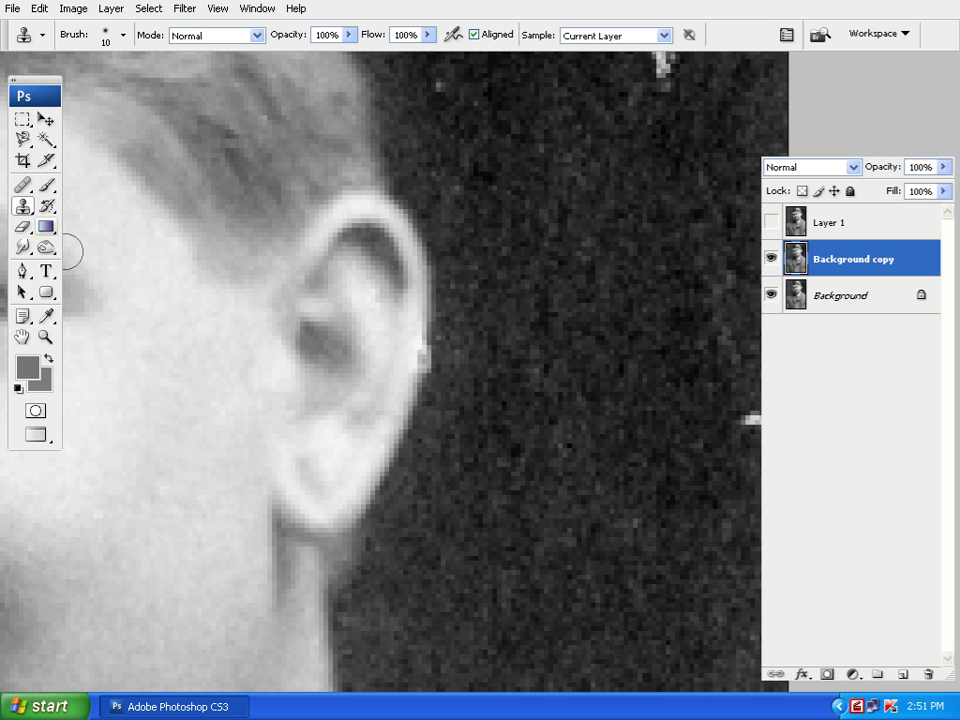
pyautogui.hotkey('ctrl', '+')
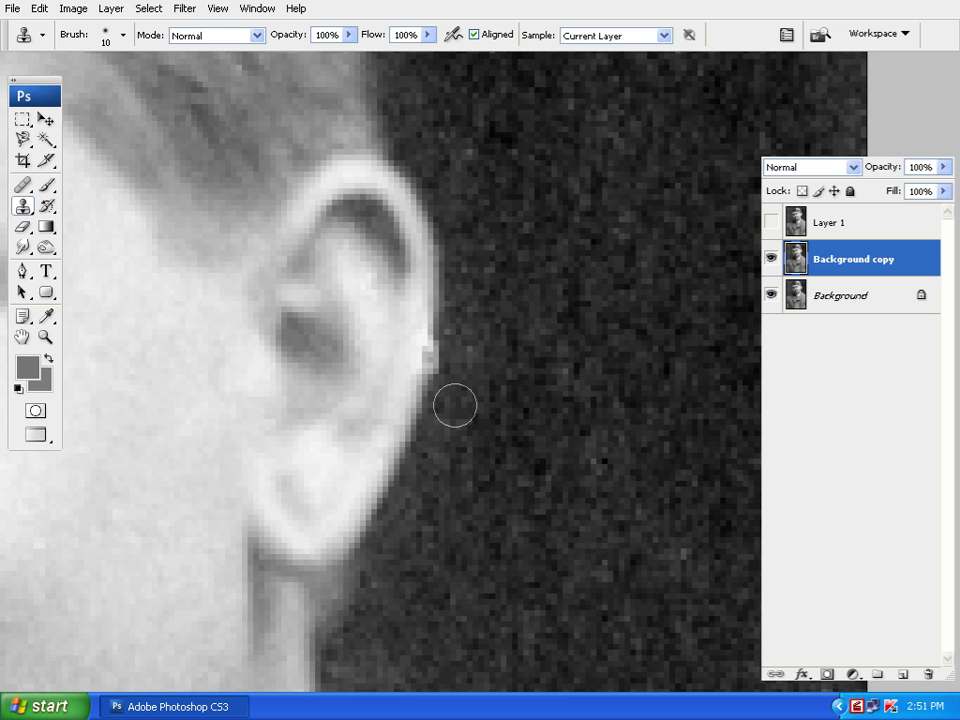
pyautogui.press('[')
pyautogui.press('[')
pyautogui.press('[')
pyautogui.press('[')
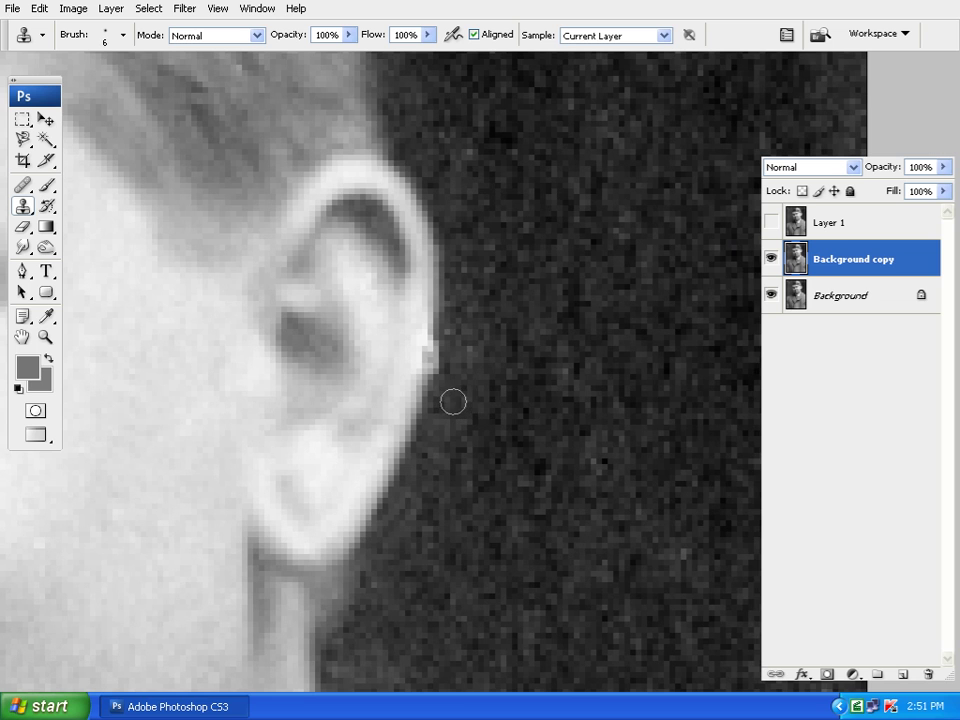
pyautogui.moveTo(437, 380); pyautogui.dragTo(441, 341)
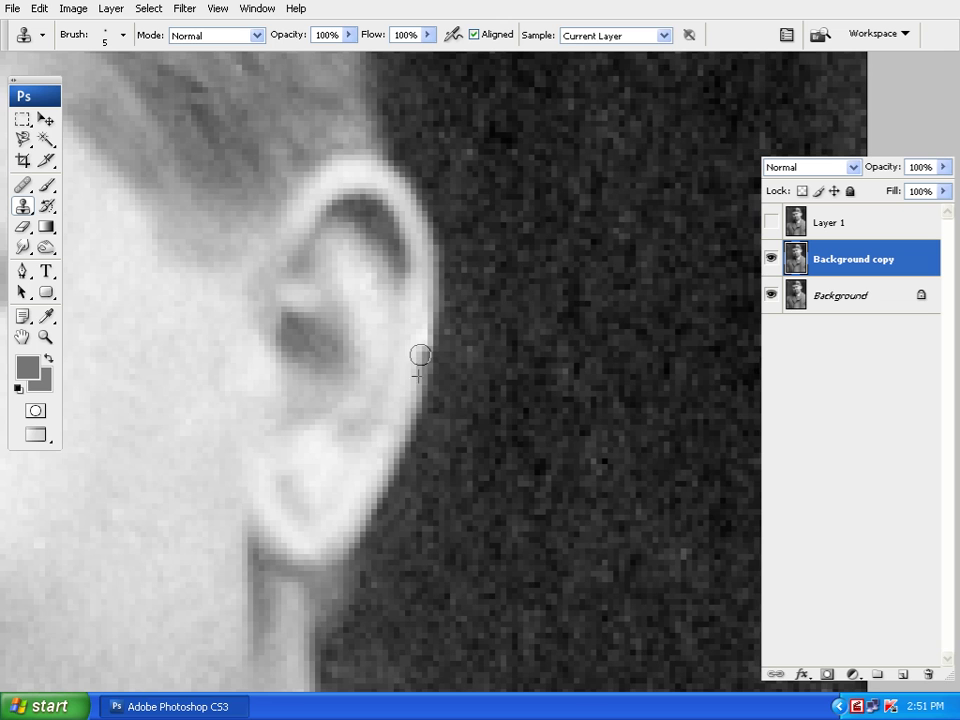
pyautogui.moveTo(422, 336); pyautogui.dragTo(424, 335)
# - Try to cover the forehead scratch below the hairline with the Clone Stamp at size 10, and undo the stroke
pyautogui.moveTo(489, 480); pyautogui.dragTo(511, 466)
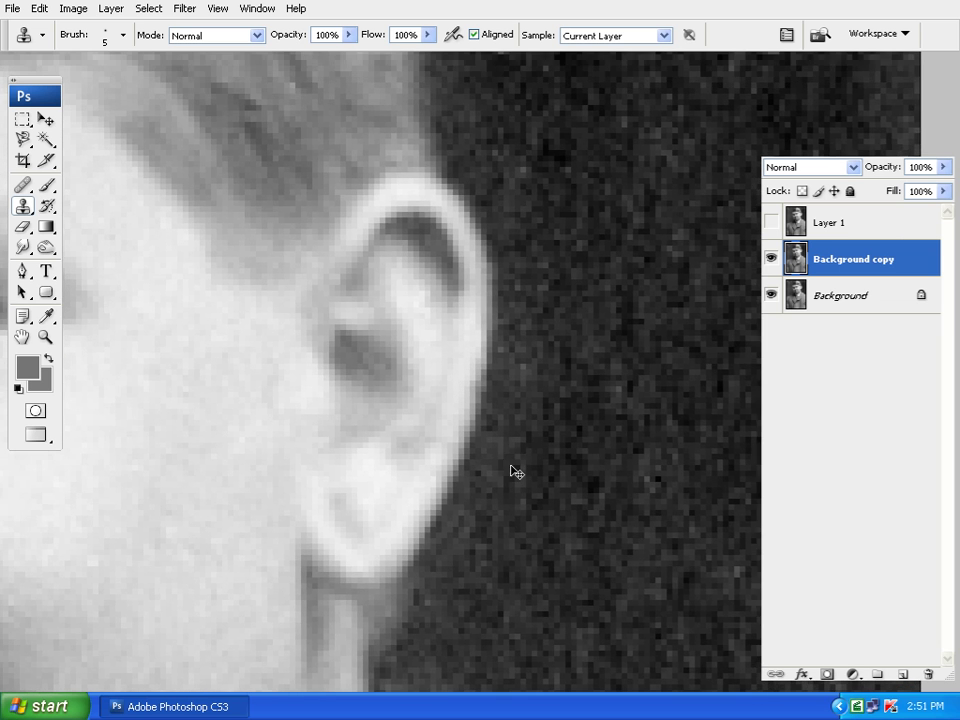
pyautogui.hotkey('ctrl', '-')
pyautogui.hotkey('ctrl', '-')
pyautogui.hotkey('ctrl', '-')
pyautogui.hotkey('ctrl', '-')
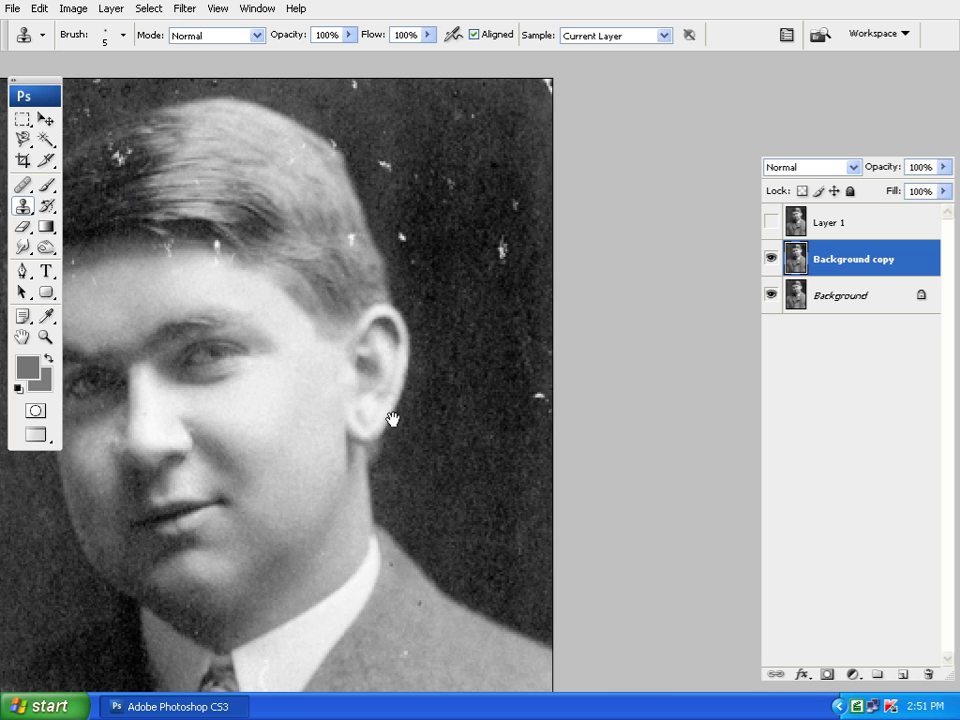
pyautogui.moveTo(391, 418); pyautogui.dragTo(516, 410)
pyautogui.scroll(2, 481, 387)
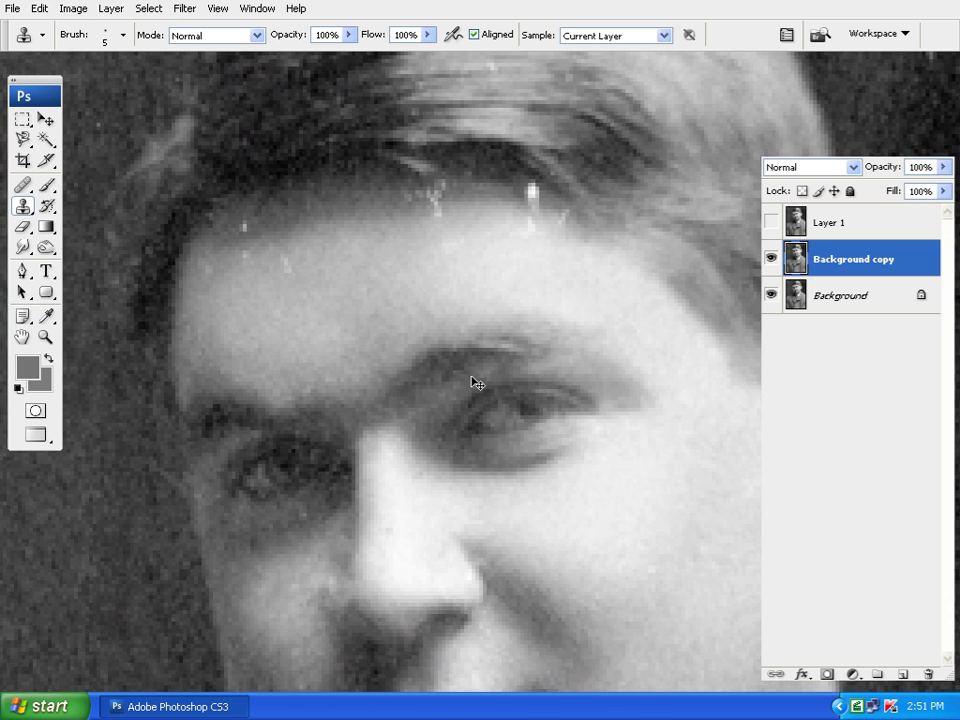
pyautogui.moveTo(448, 270); pyautogui.dragTo(454, 370)
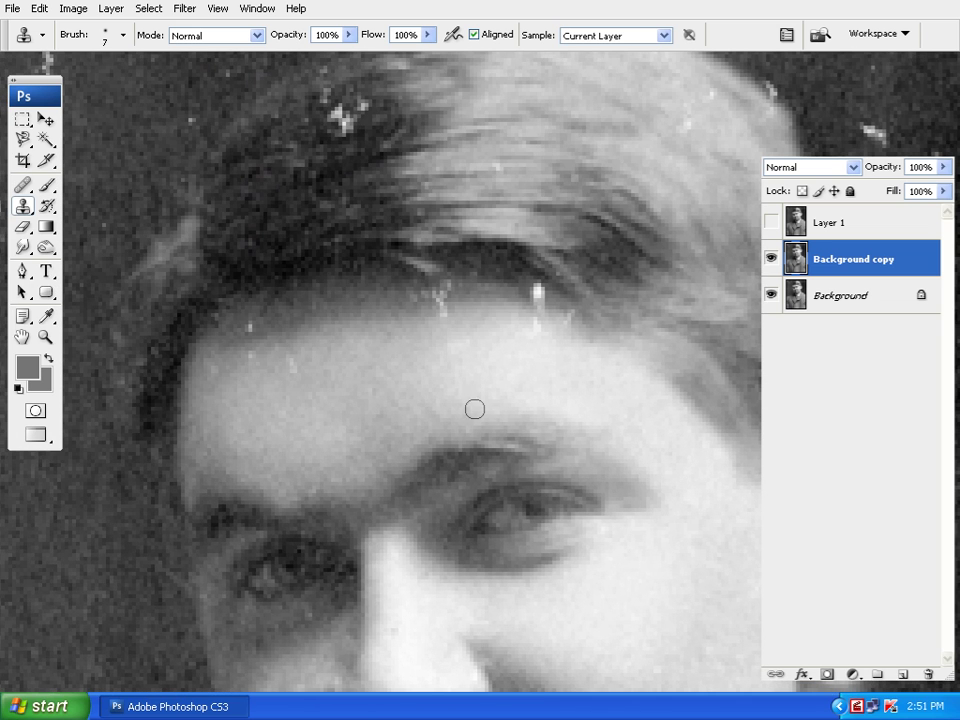
pyautogui.press(']')
pyautogui.press(']')
pyautogui.moveTo(435, 310)
pyautogui.mouseDown()
pyautogui.moveTo(439, 300)
pyautogui.moveTo(422, 300)
pyautogui.moveTo(443, 294)
pyautogui.moveTo(432, 300)
pyautogui.mouseUp()
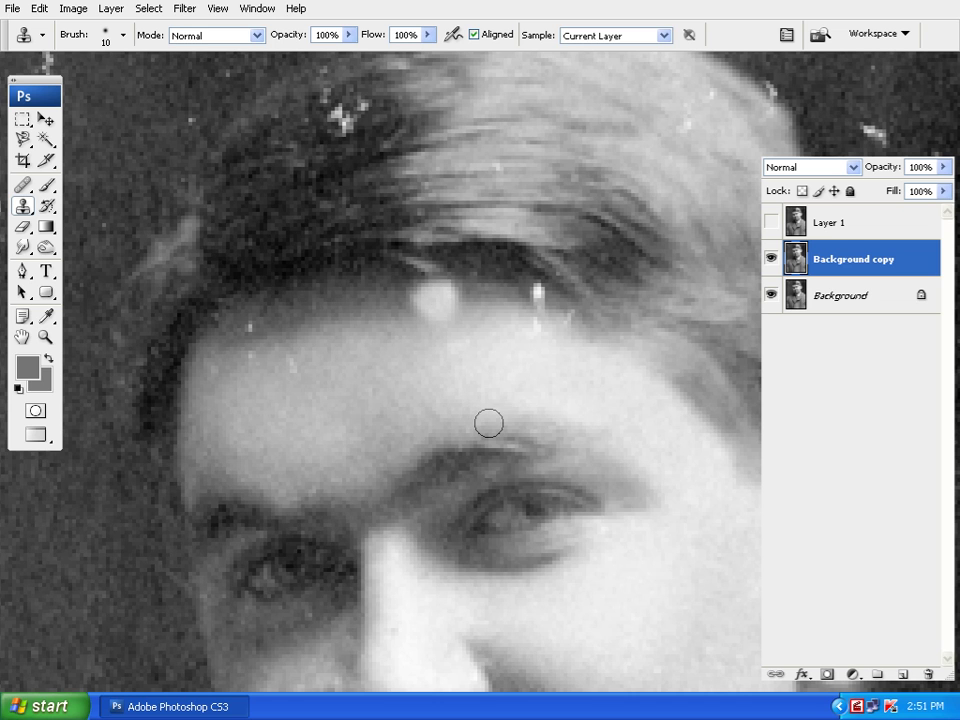
pyautogui.hotkey('ctrl', 'z')
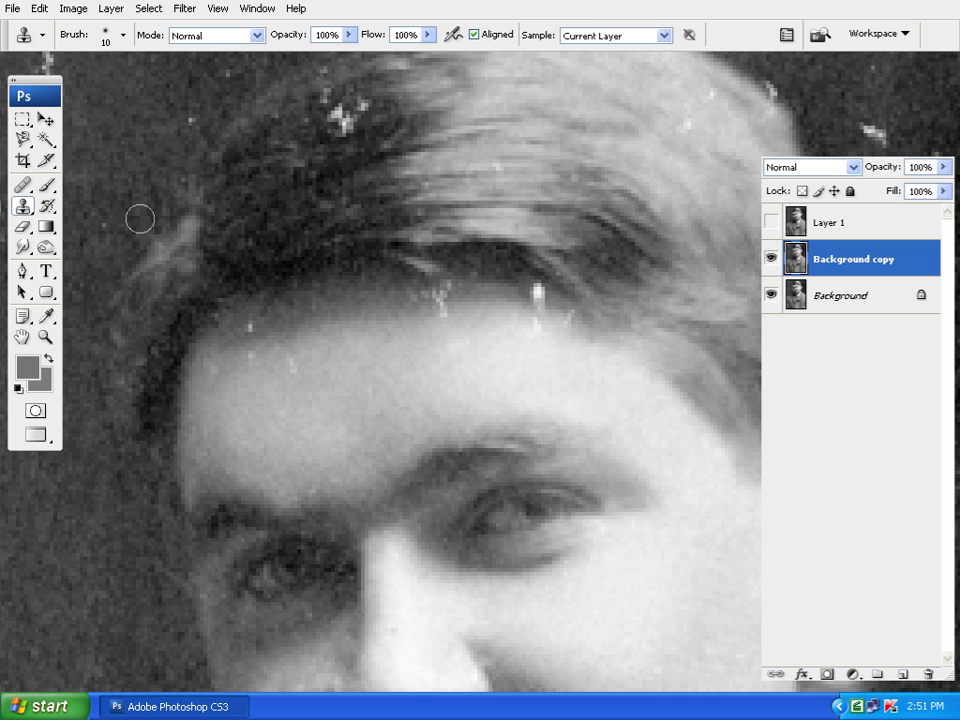
# - Heal the white scratches along the forehead's hairline with the Healing Brush, sampling the nearby forehead skin
pyautogui.click(22, 185)
pyautogui.keyDown('alt'); pyautogui.click(405, 343); pyautogui.keyUp('alt')
pyautogui.moveTo(420, 304)
pyautogui.mouseDown()
pyautogui.moveTo(446, 300)
pyautogui.moveTo(428, 303)
pyautogui.mouseUp()
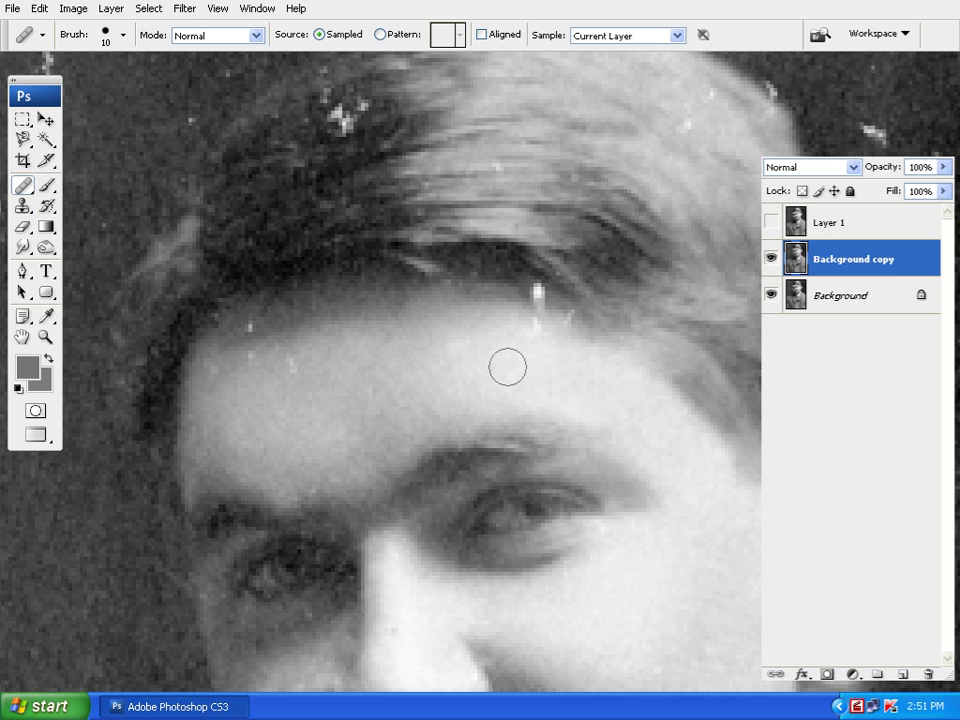
pyautogui.keyDown('alt'); pyautogui.click(461, 355); pyautogui.keyUp('alt')
pyautogui.click(532, 332)
pyautogui.click(536, 294)
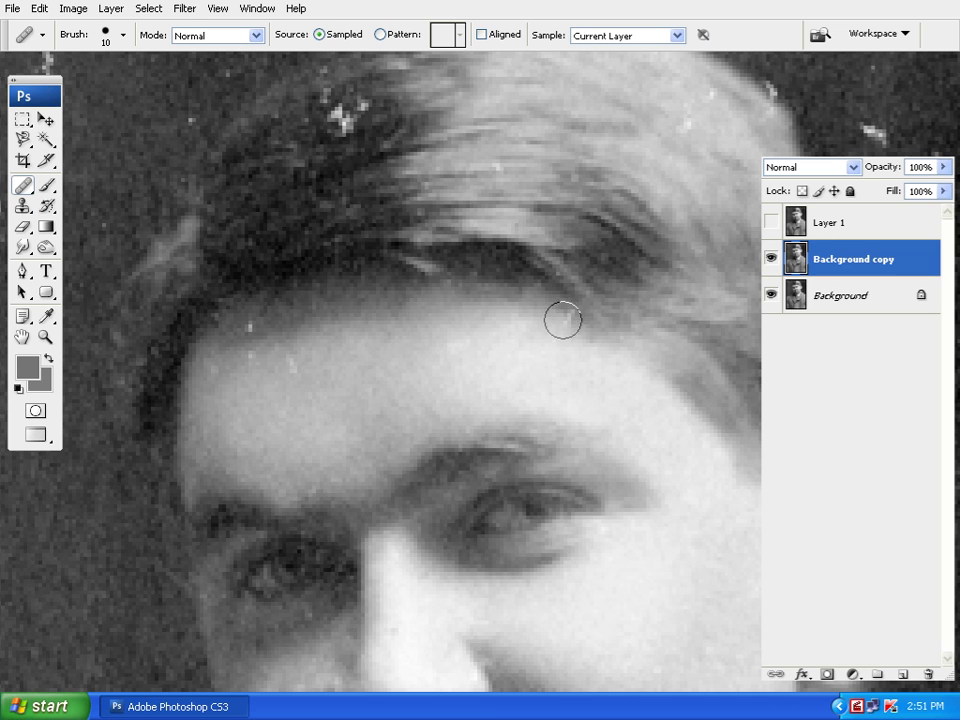
# - Heal the small white marks on the shaded side of the forehead using samples of the surrounding skin
pyautogui.click(396, 337)
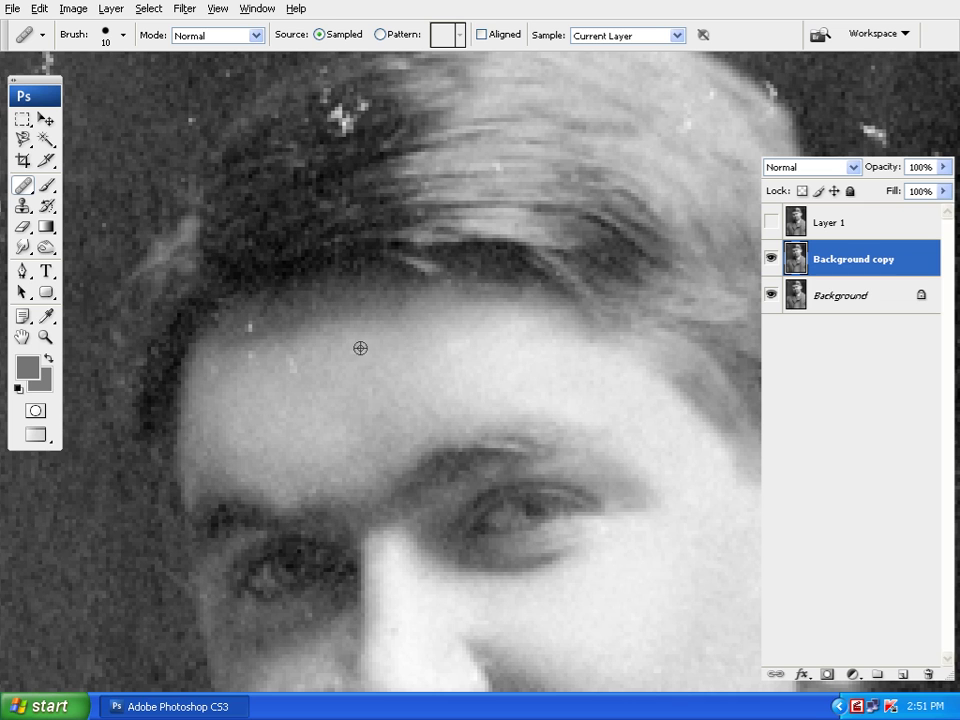
pyautogui.click(249, 360)
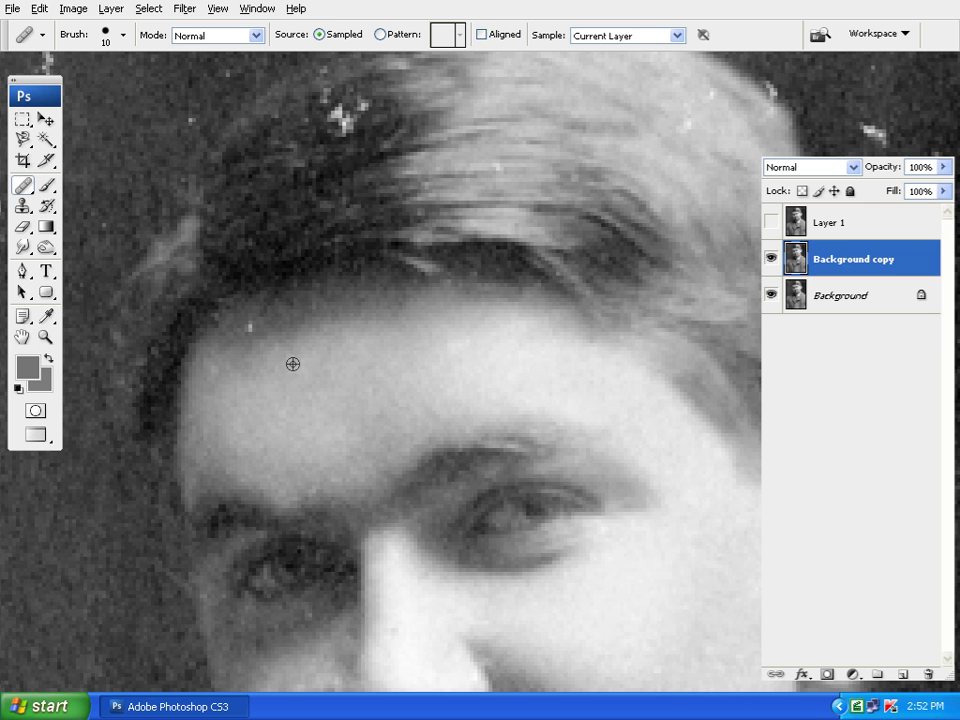
pyautogui.click(261, 327)
pyautogui.keyDown('alt'); pyautogui.click(298, 311); pyautogui.keyUp('alt')
pyautogui.click(249, 328)
# - Heal the cluster of white scratches in the dark part of the hair using samples of nearby hair
pyautogui.moveTo(343, 332); pyautogui.dragTo(272, 429)
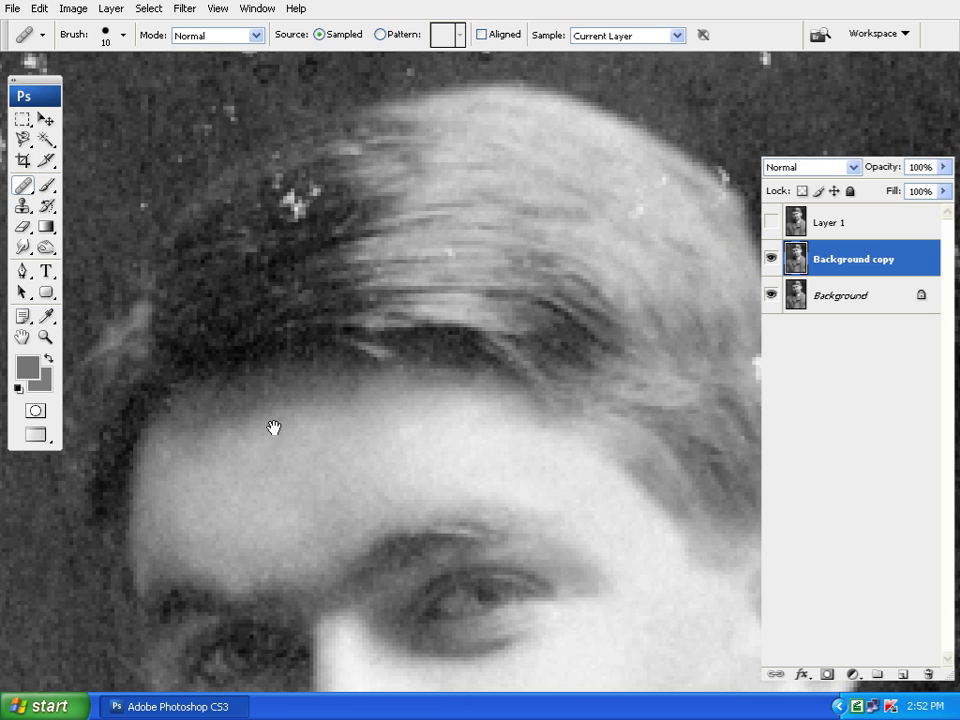
pyautogui.keyDown('alt'); pyautogui.click(344, 230); pyautogui.keyUp('alt')
pyautogui.click(296, 200)
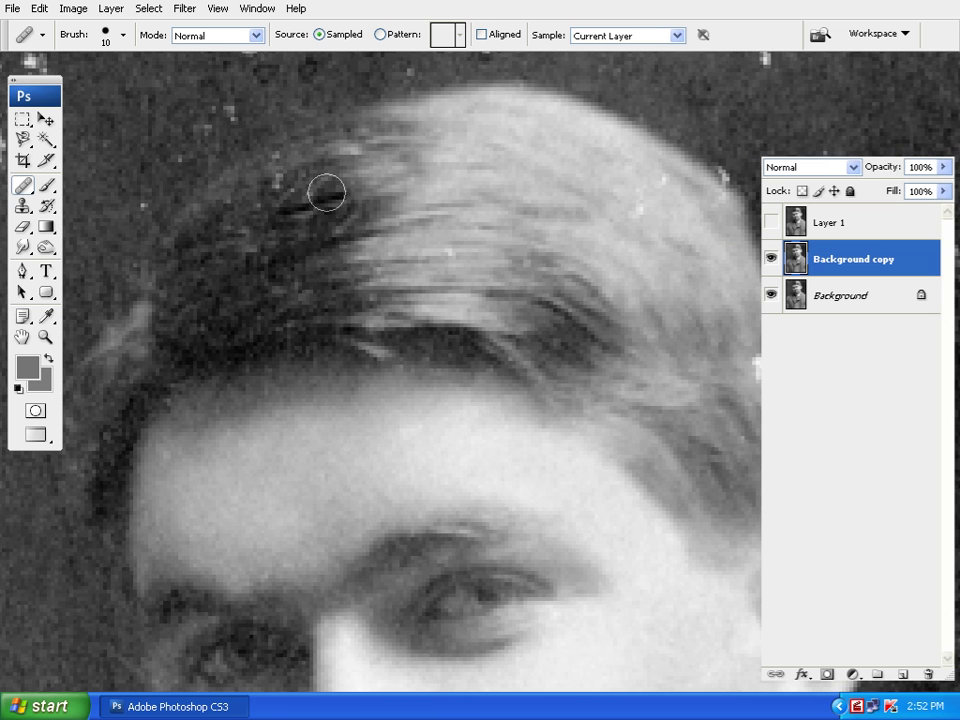
pyautogui.keyDown('alt'); pyautogui.click(352, 159); pyautogui.keyUp('alt')
pyautogui.click(312, 199)
pyautogui.click(298, 206)
pyautogui.click(289, 201)
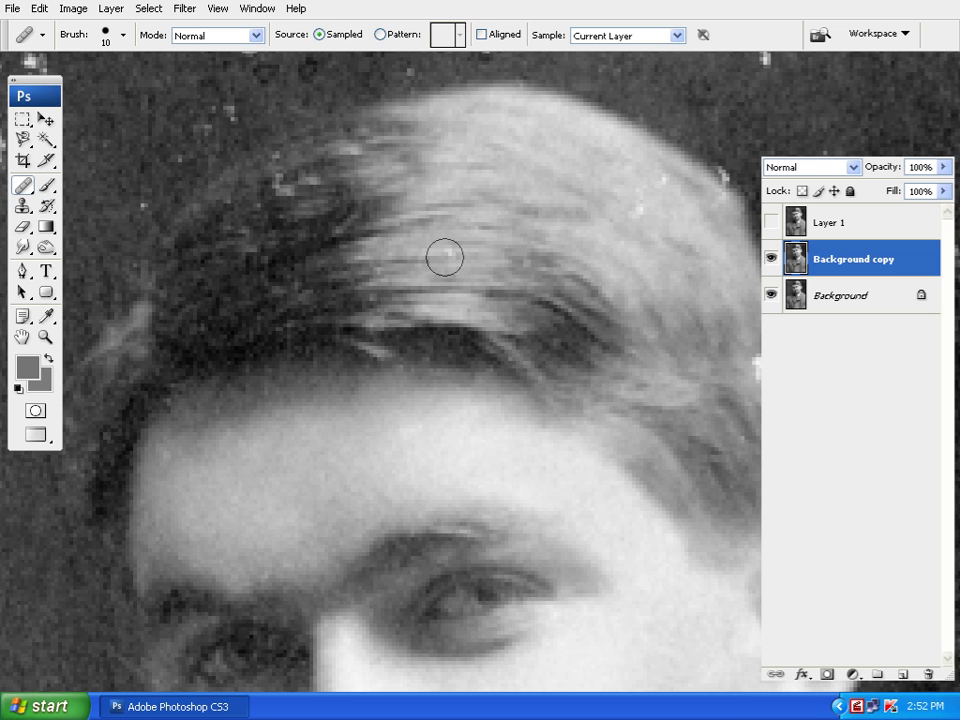
pyautogui.click(290, 192)
# - Blend the repaired patch in the dark hair by healing its leftover light marks with fresh hair samples
pyautogui.moveTo(518, 251); pyautogui.dragTo(446, 239)
pyautogui.keyDown('alt'); pyautogui.click(377, 221); pyautogui.keyUp('alt')
pyautogui.click(279, 193)
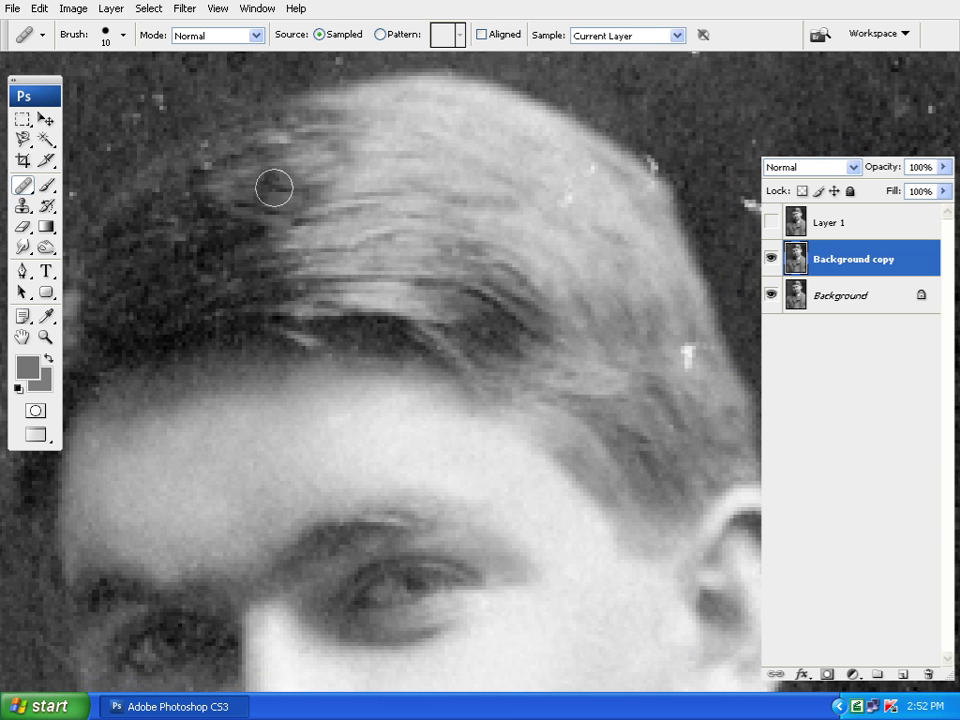
pyautogui.click(245, 224)
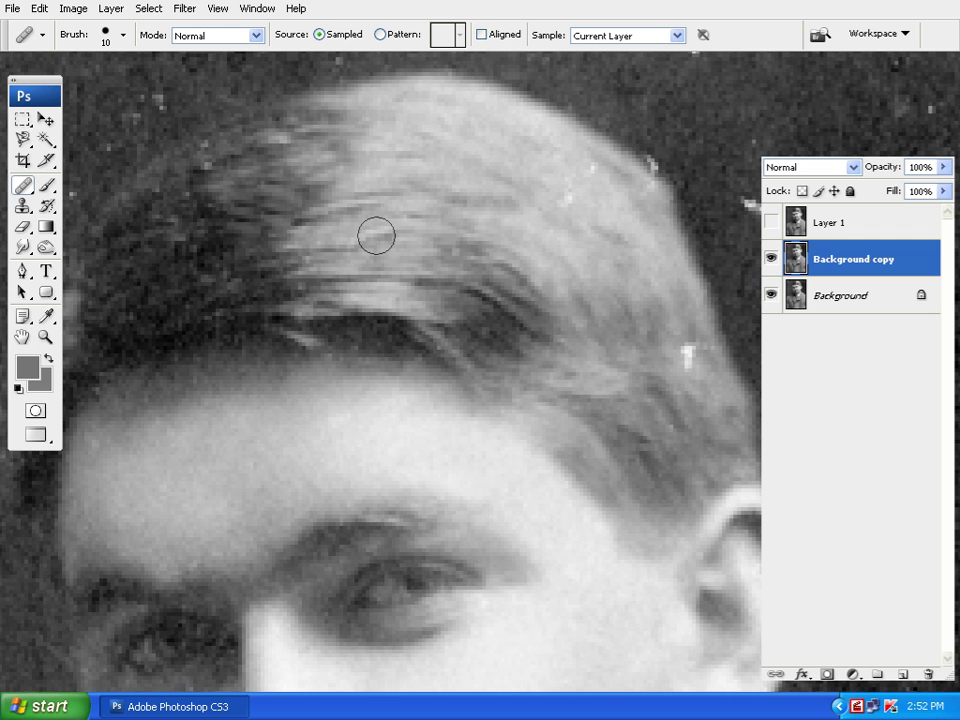
pyautogui.keyDown('alt'); pyautogui.click(229, 236); pyautogui.keyUp('alt')
pyautogui.click(265, 223)
pyautogui.click(289, 212)
pyautogui.keyDown('alt'); pyautogui.click(214, 214); pyautogui.keyUp('alt')
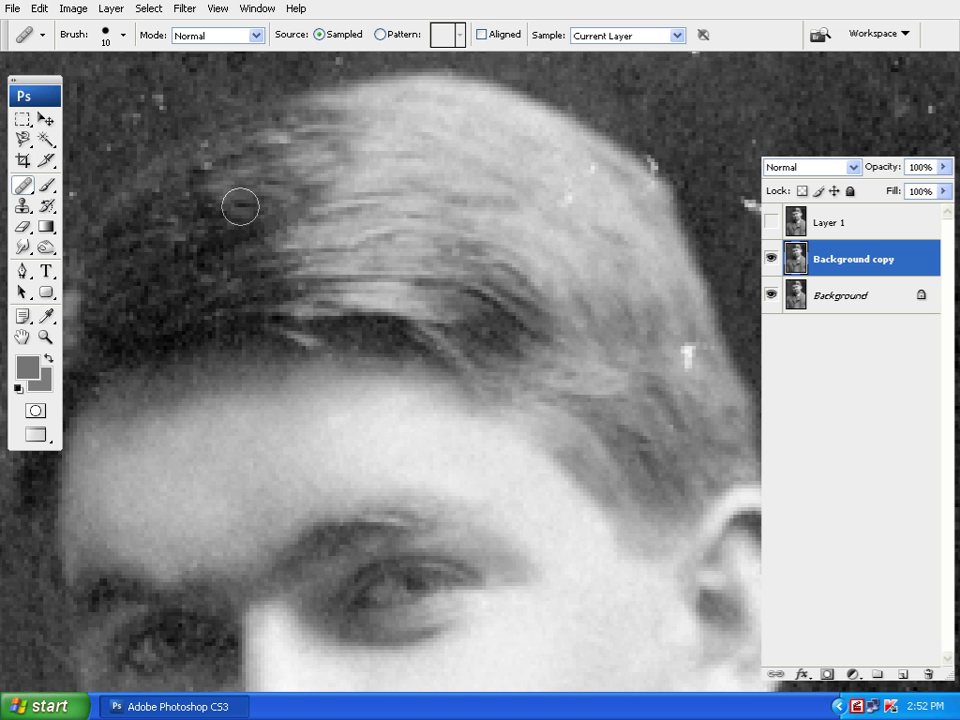
# - Heal the white specks in the light part of the hair and the bright spot on the backdrop beside the head
pyautogui.moveTo(456, 216); pyautogui.dragTo(379, 215)
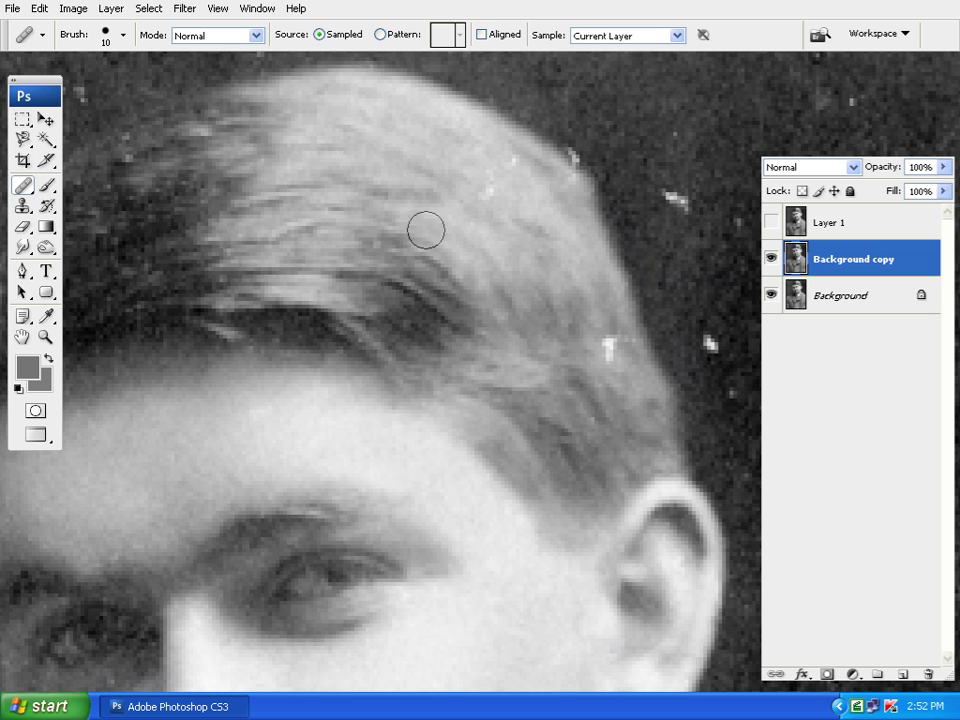
pyautogui.keyDown('alt'); pyautogui.click(584, 320); pyautogui.keyUp('alt')
pyautogui.click(606, 347)
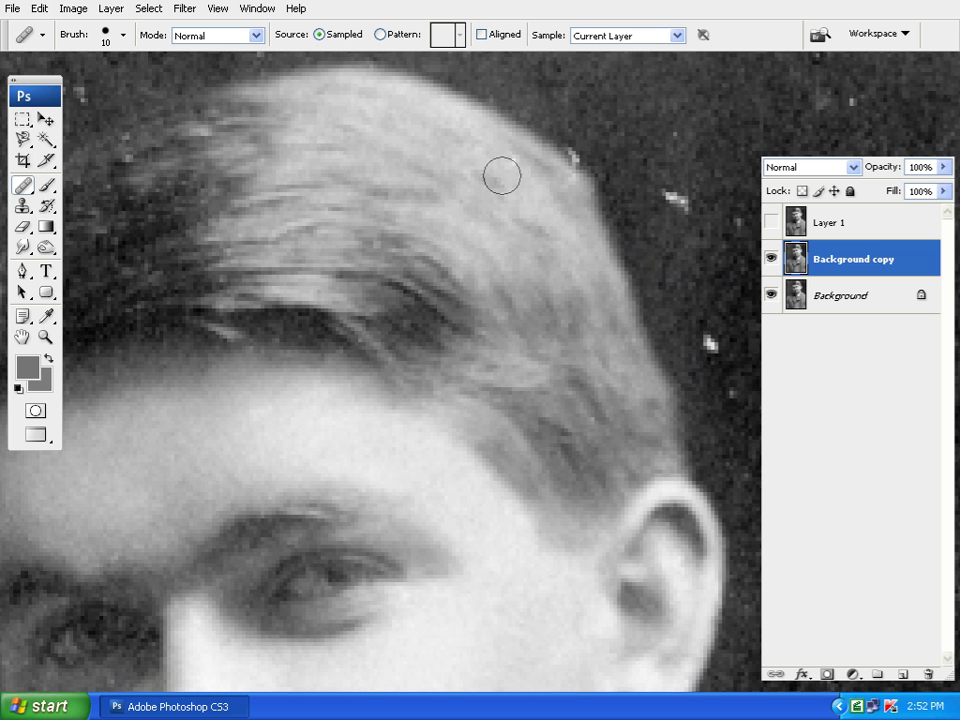
pyautogui.moveTo(510, 165); pyautogui.dragTo(602, 291)
pyautogui.keyDown('alt'); pyautogui.click(544, 197); pyautogui.keyUp('alt')
pyautogui.click(609, 231)
pyautogui.click(600, 212)
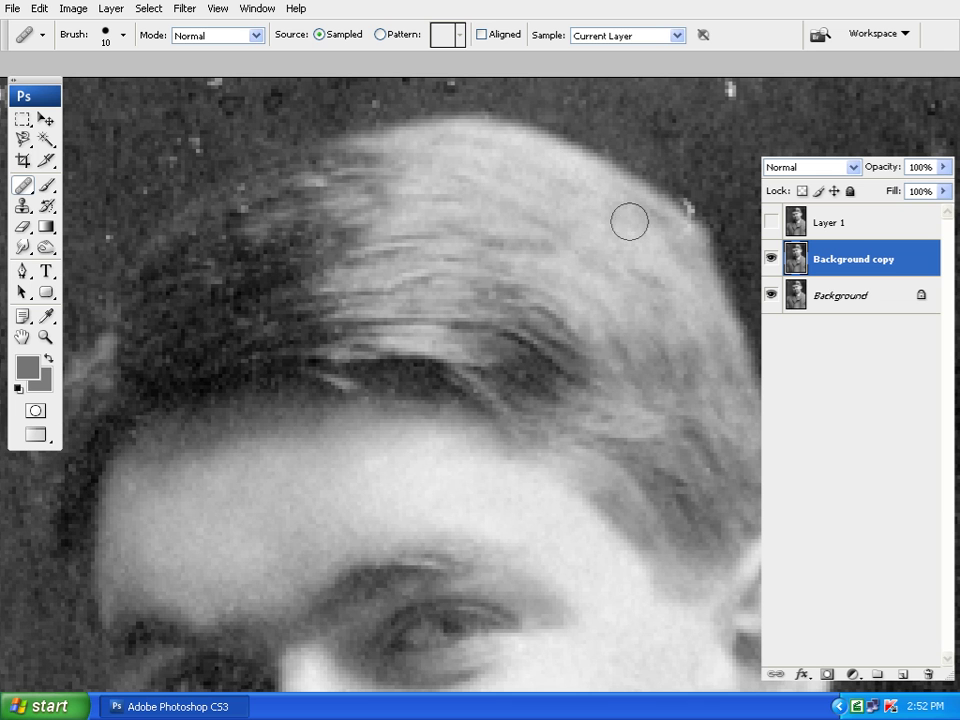
pyautogui.moveTo(493, 283); pyautogui.dragTo(644, 382)
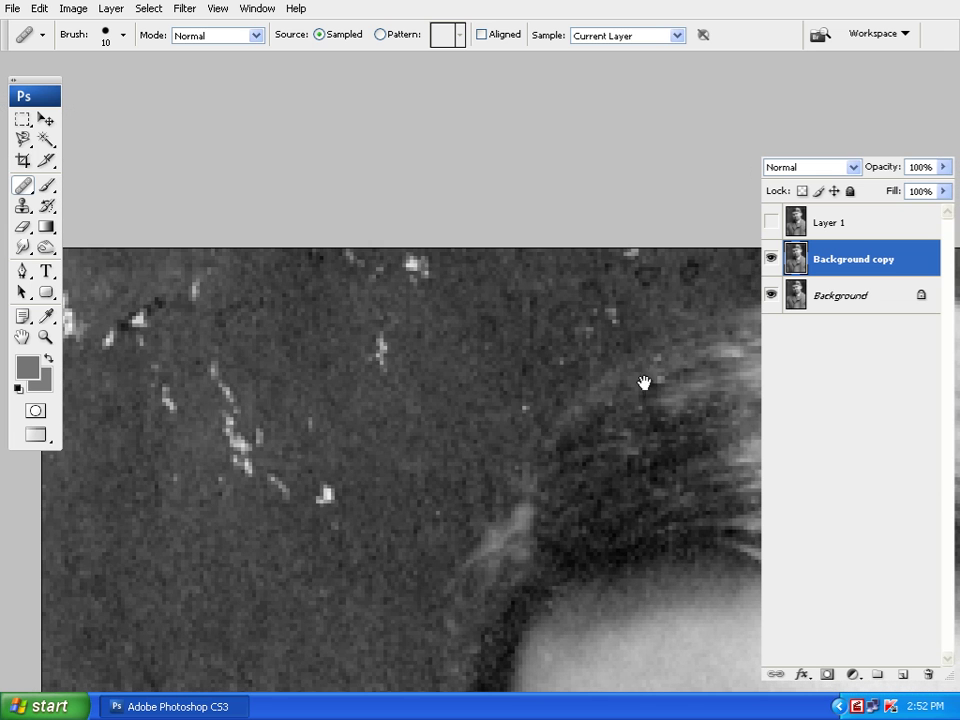
pyautogui.click(325, 494)
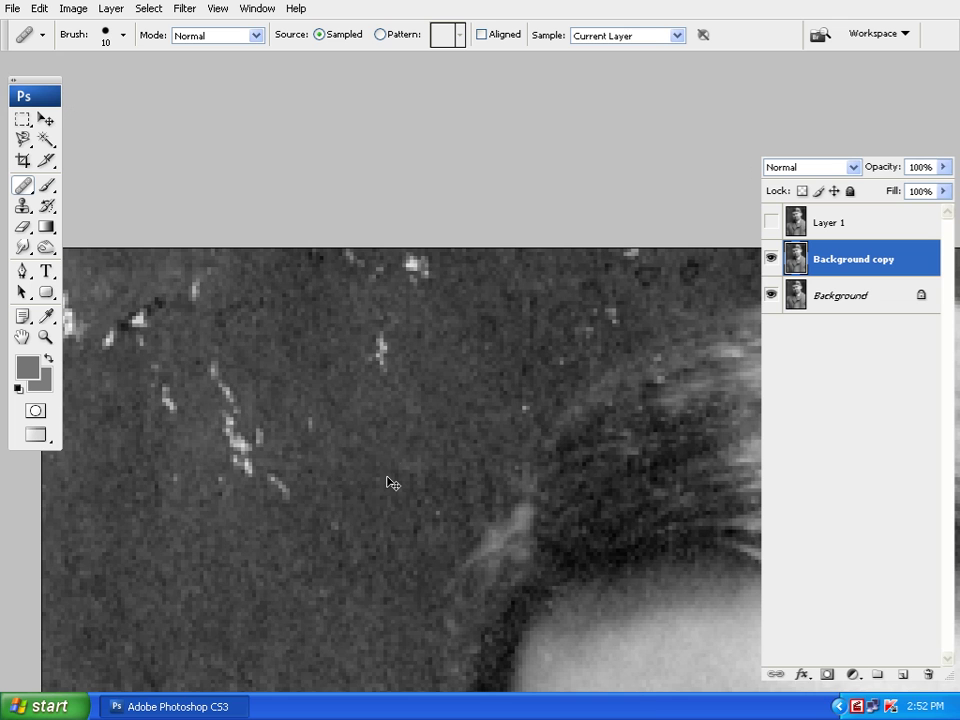
# - Make the Spot Healing Brush the current healing tool, and select the Clone Stamp from the stamp tools
pyautogui.scroll(-2, 392, 483)
pyautogui.moveTo(568, 540); pyautogui.dragTo(436, 345)
pyautogui.moveTo(20, 189)
pyautogui.mouseDown()
pyautogui.moveTo(66, 200)
pyautogui.moveTo(86, 242)
pyautogui.moveTo(79, 199)
pyautogui.moveTo(100, 184)
pyautogui.mouseUp()
pyautogui.moveTo(22, 206); pyautogui.dragTo(85, 213)
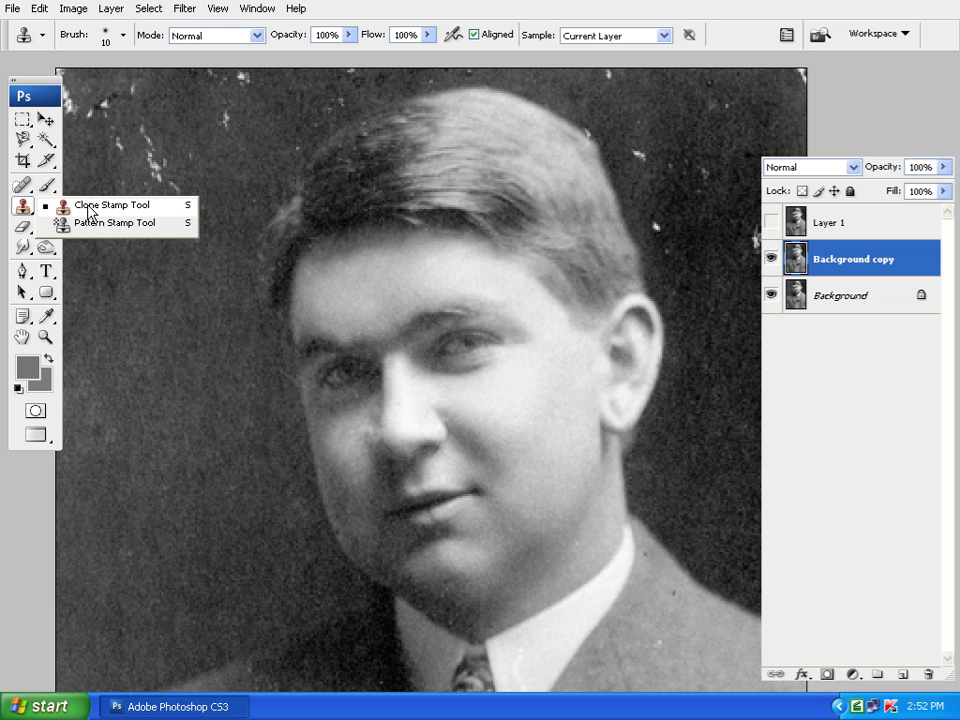
pyautogui.moveTo(88, 211); pyautogui.dragTo(87, 208)
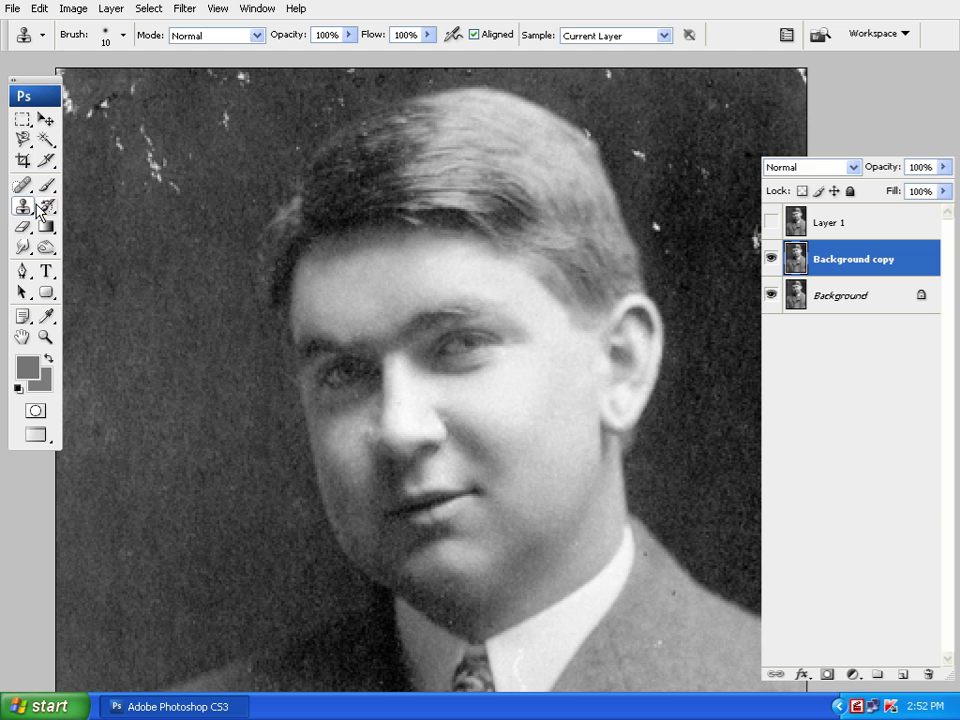
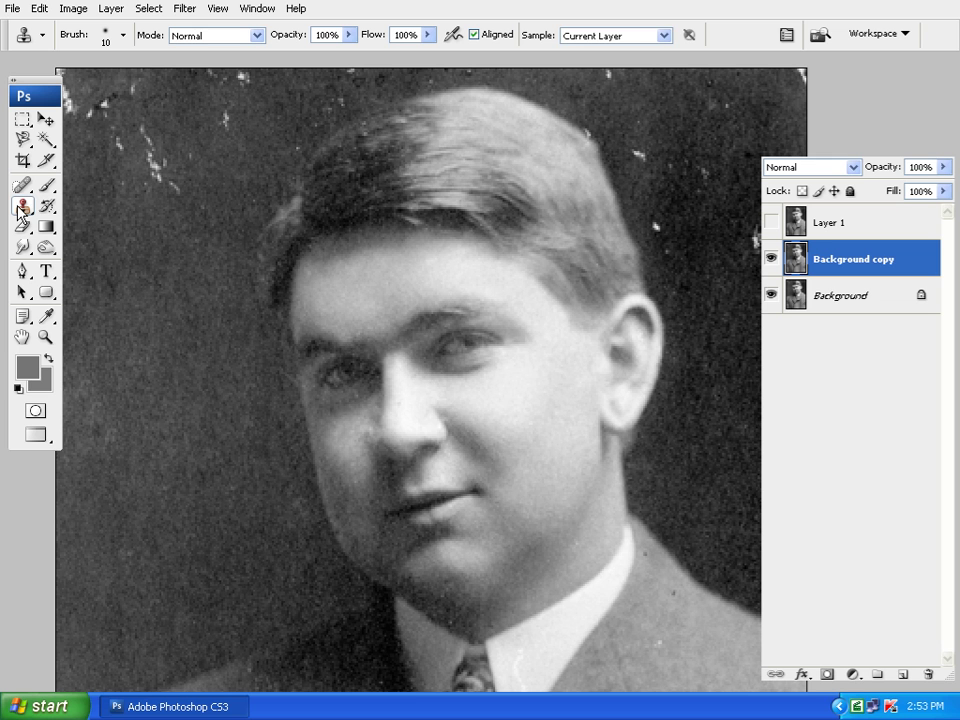
# - Return to the standard screen mode and minimize both the old portrait and picture1.jpg
pyautogui.press('f')
pyautogui.press('f')
pyautogui.press('f')
pyautogui.press('f')
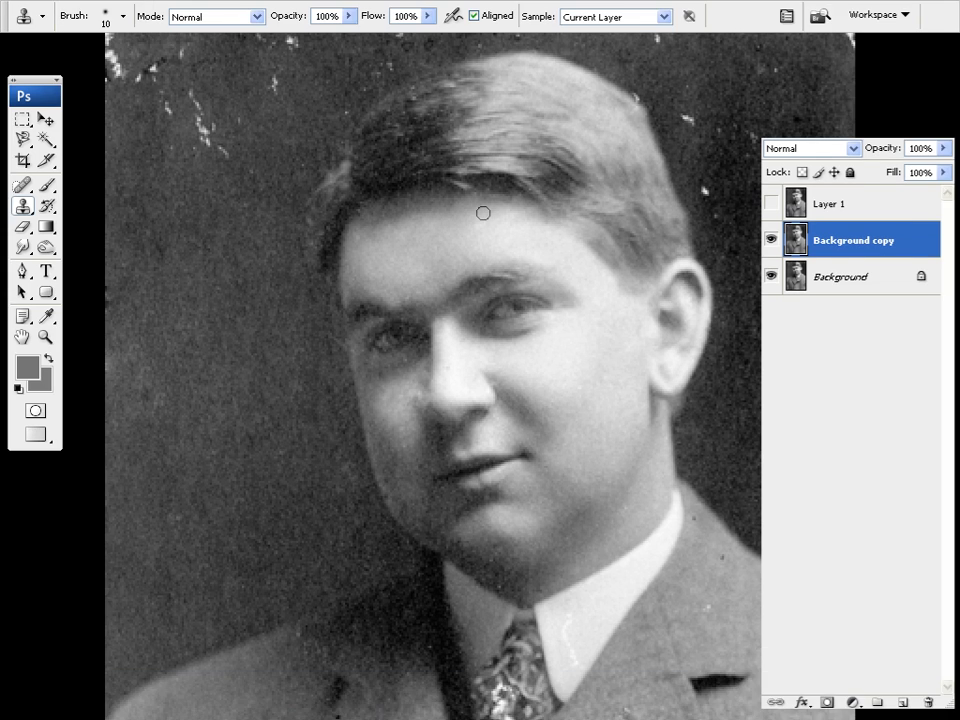
pyautogui.press('f')
pyautogui.click(558, 96)
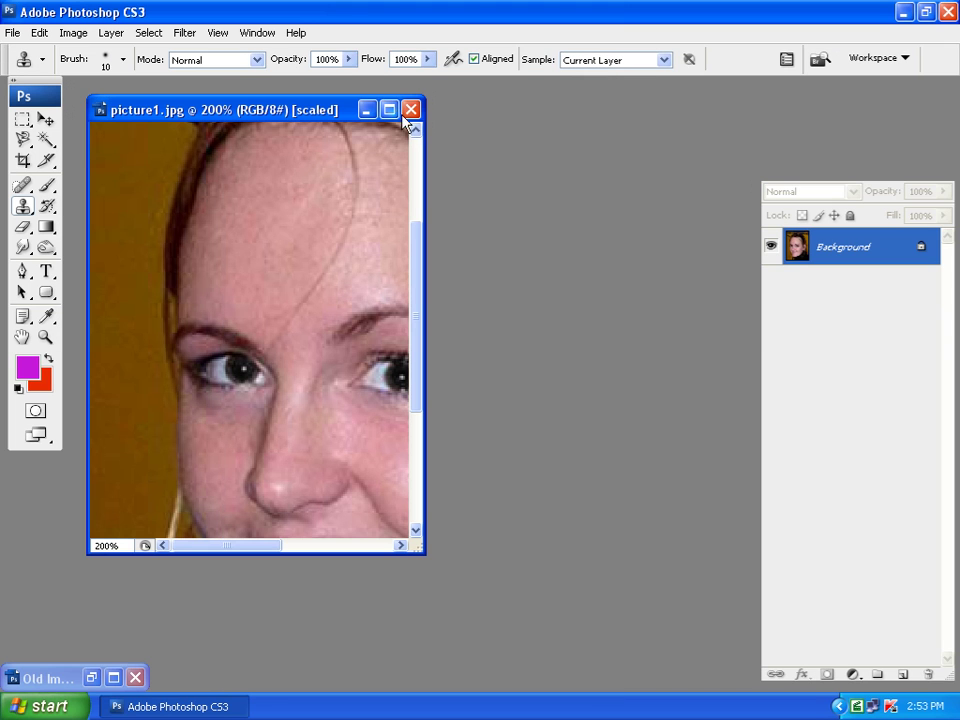
pyautogui.click(366, 110)
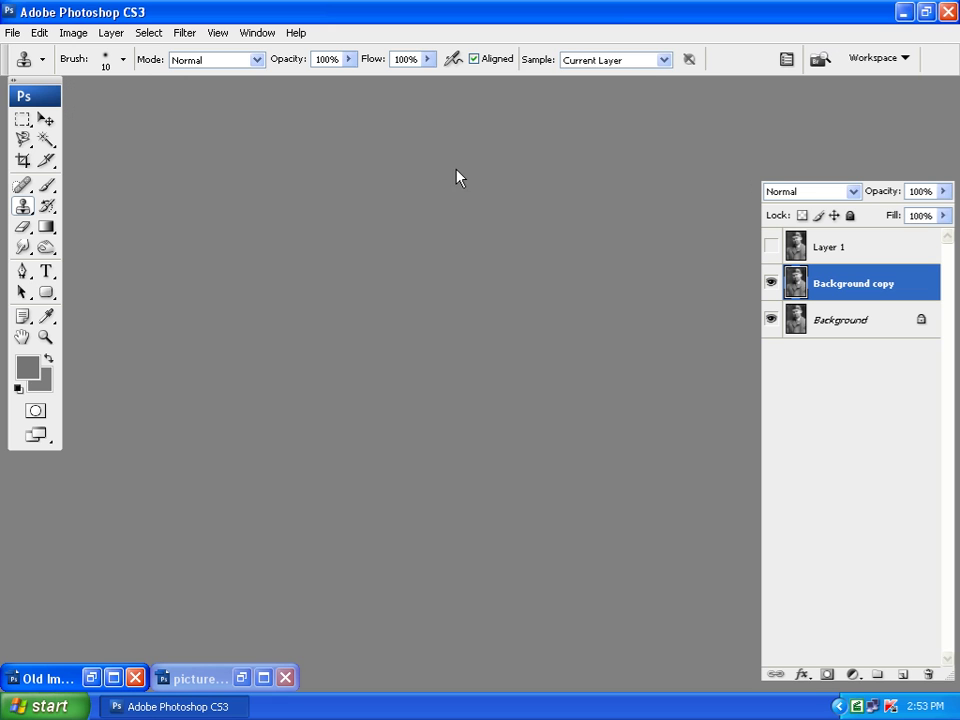
# - Open perception__by_Pretty_As_A_Picture.jpg from the Retouch Image folder inside Project Image, browsing the files as thumbnails
pyautogui.hotkey('ctrl', 'o')
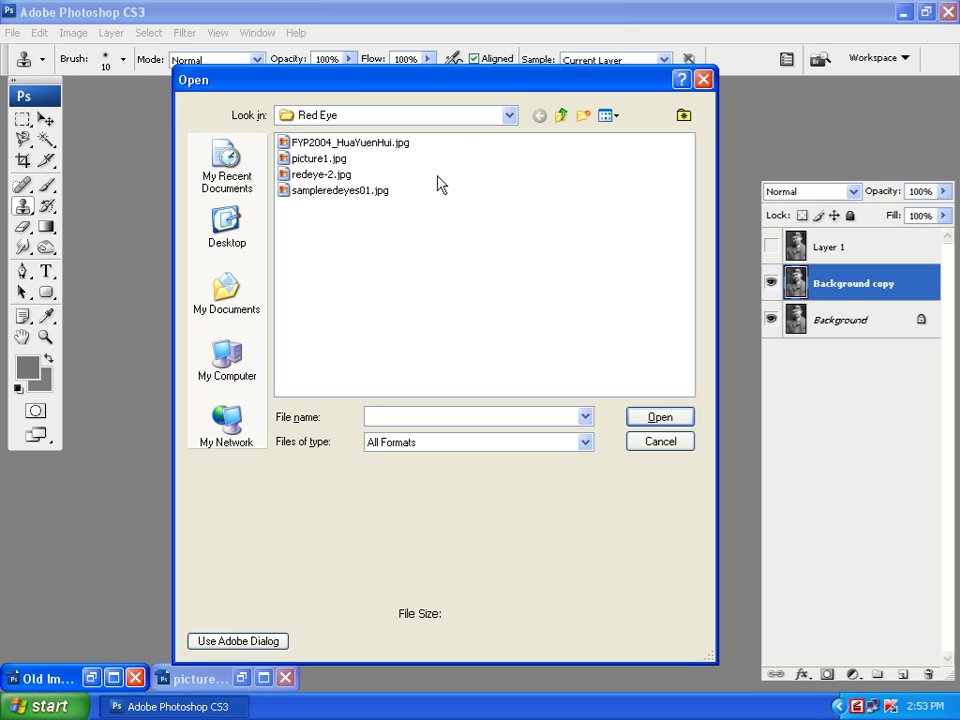
pyautogui.click(455, 119)
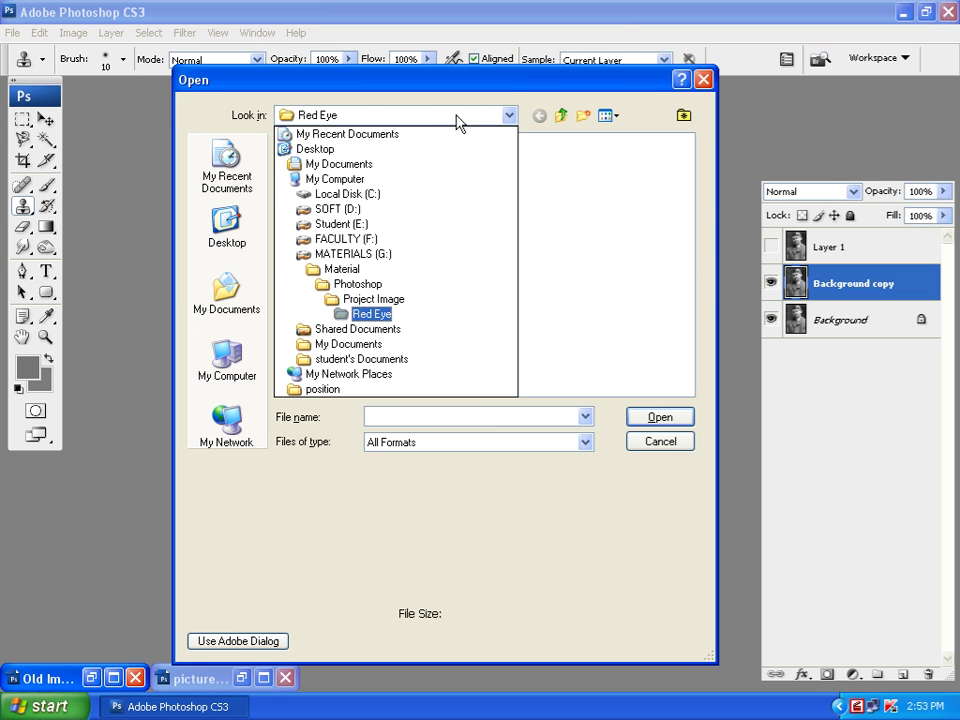
pyautogui.click(388, 299)
pyautogui.click(325, 207)
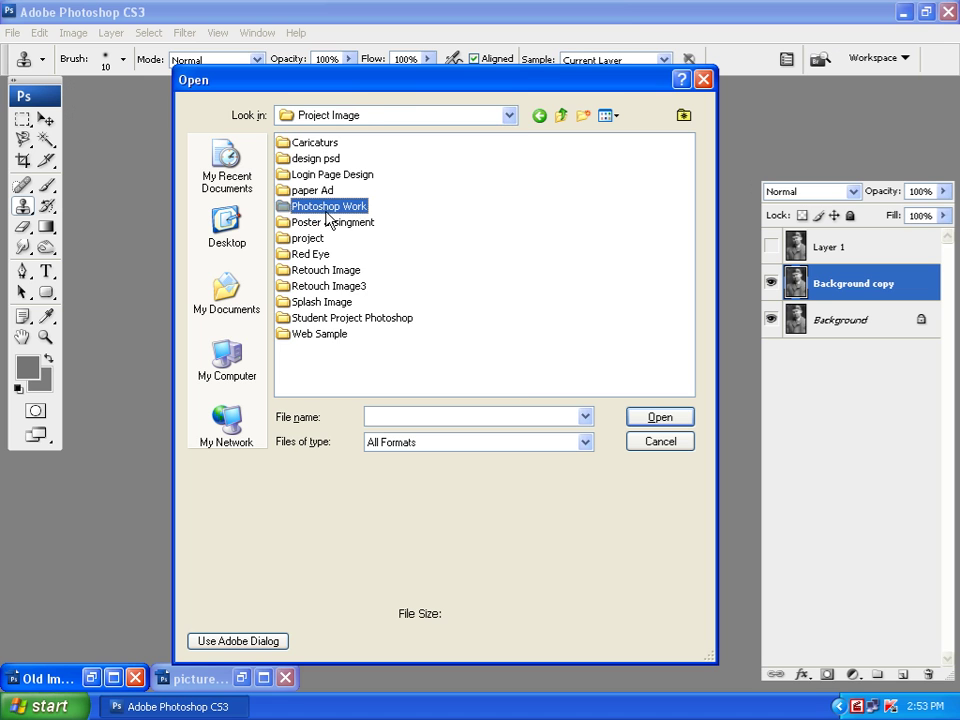
pyautogui.doubleClick(320, 273)
pyautogui.click(606, 115)
pyautogui.click(614, 139)
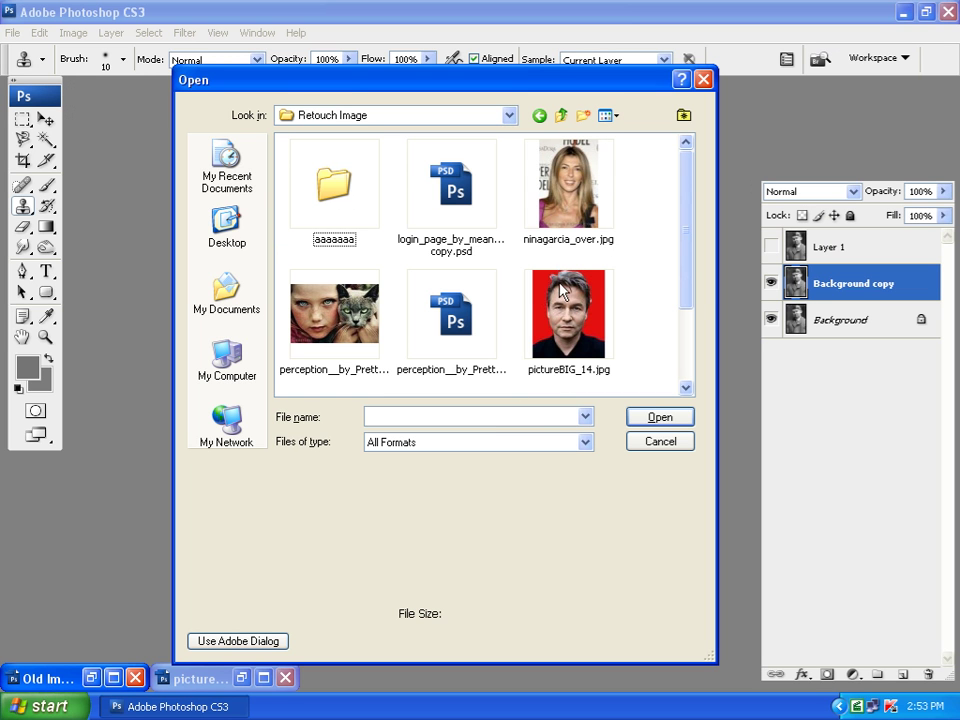
pyautogui.click(370, 313)
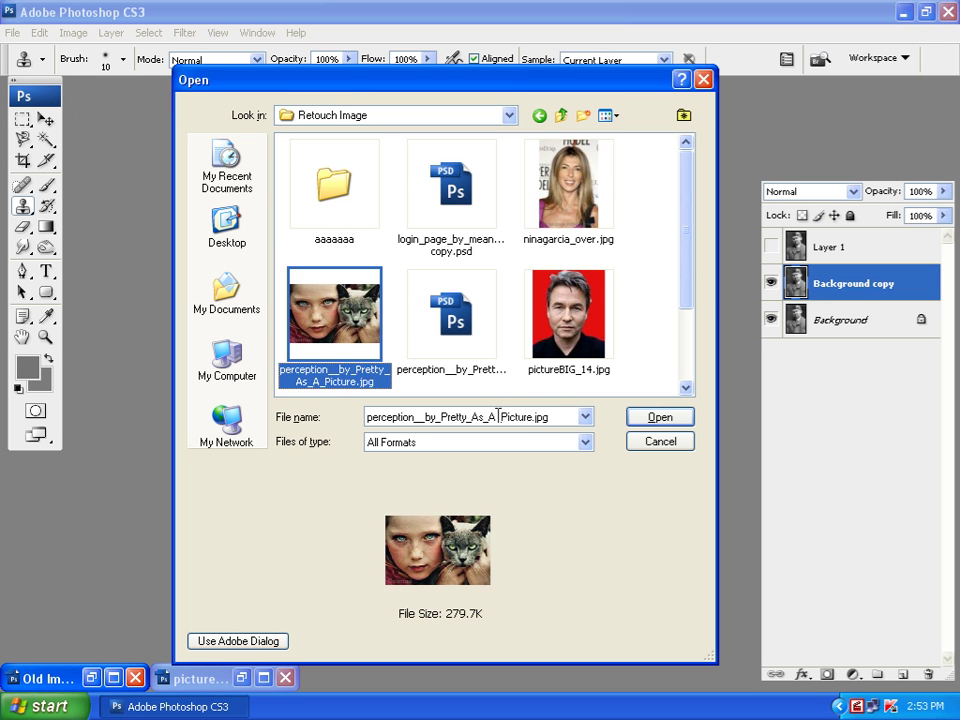
pyautogui.click(642, 421)
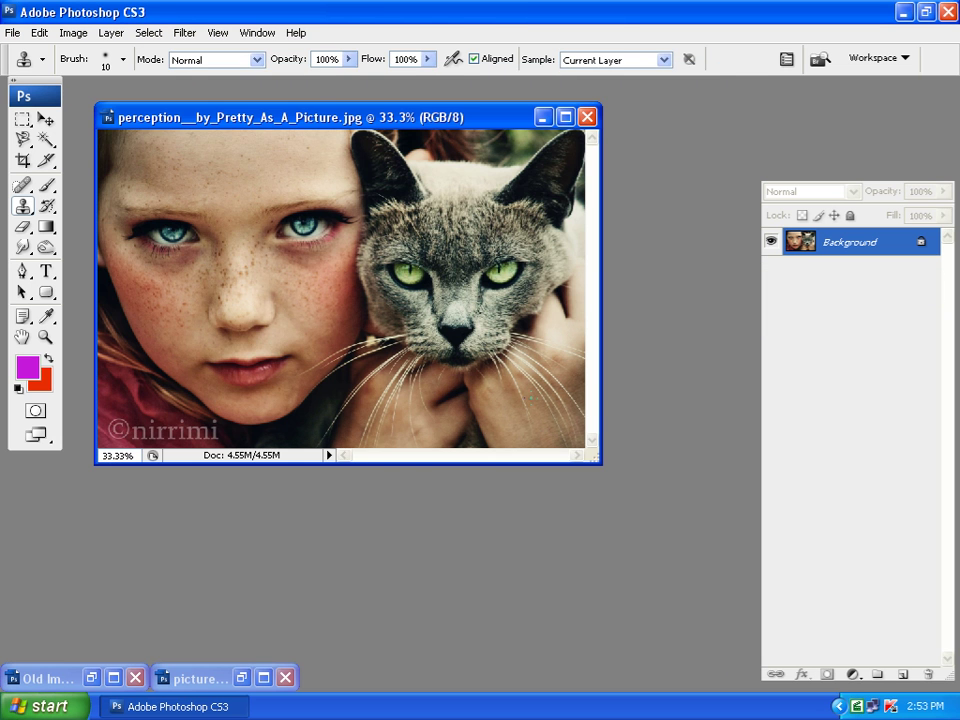
pyautogui.press('f')
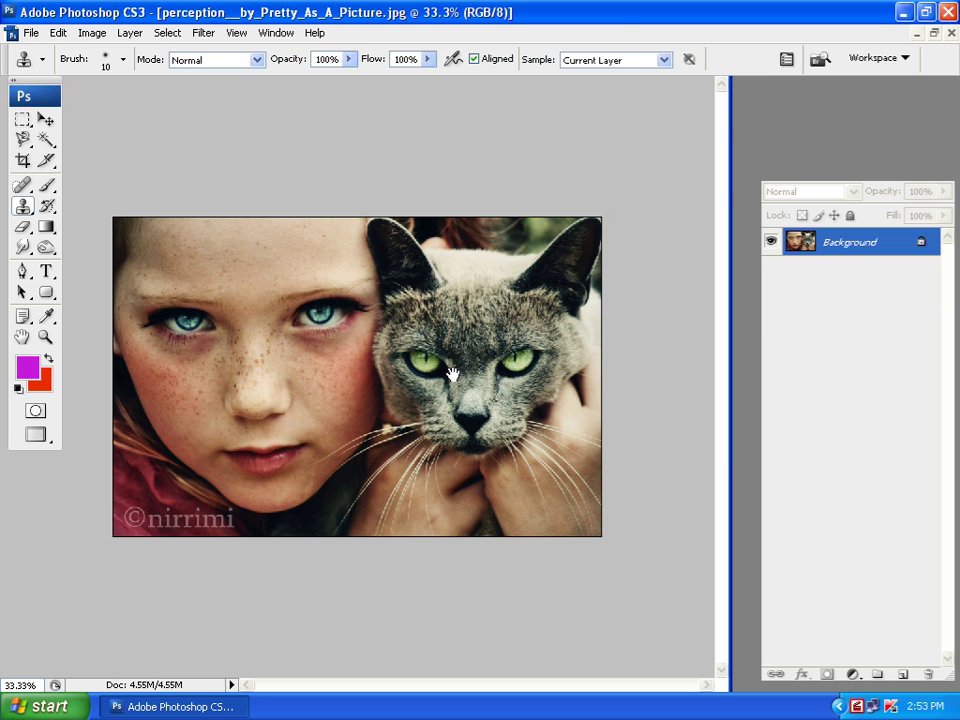
pyautogui.press('f')
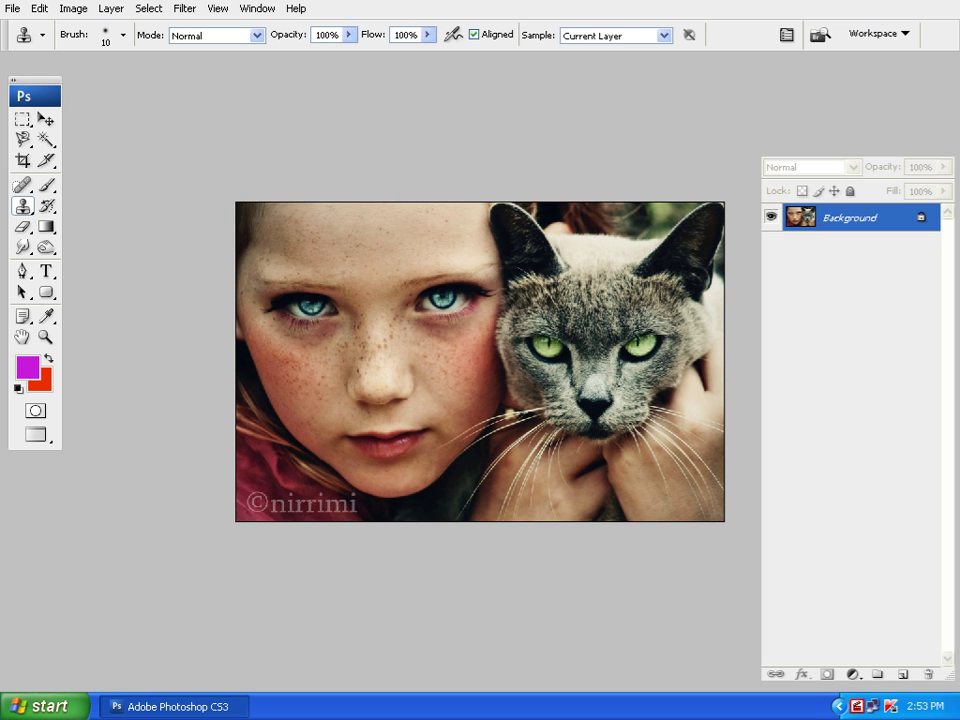
pyautogui.press('f')
pyautogui.press('f')
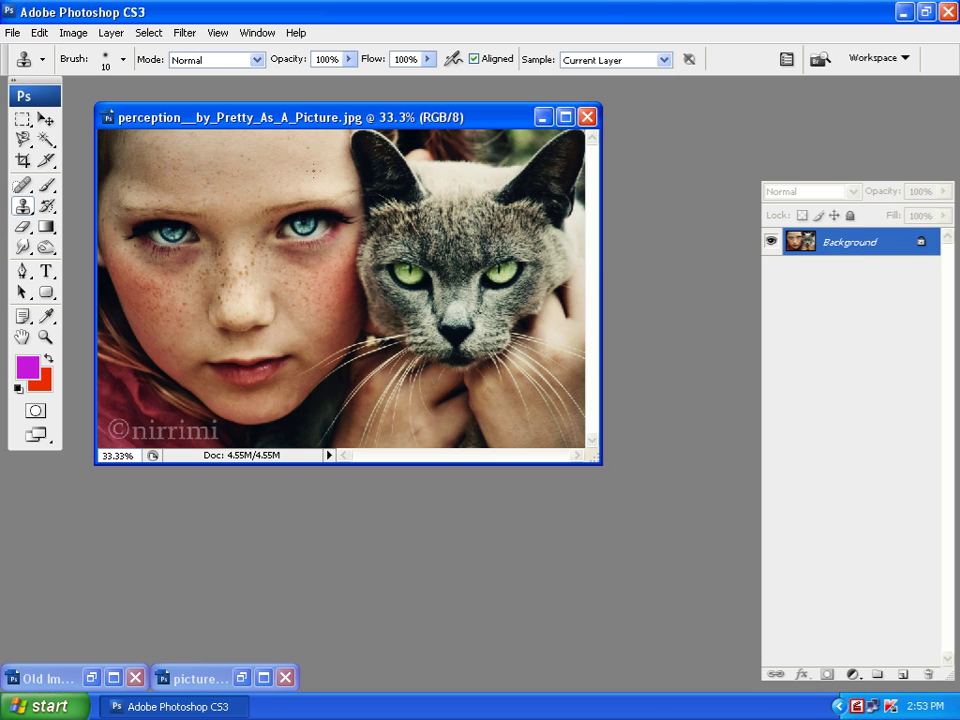
pyautogui.hotkey('ctrl', 'w')
# - Duplicate the image as "perception__by_Pretty_As_A_Picture copy" and close the original file
pyautogui.rightClick(305, 117)
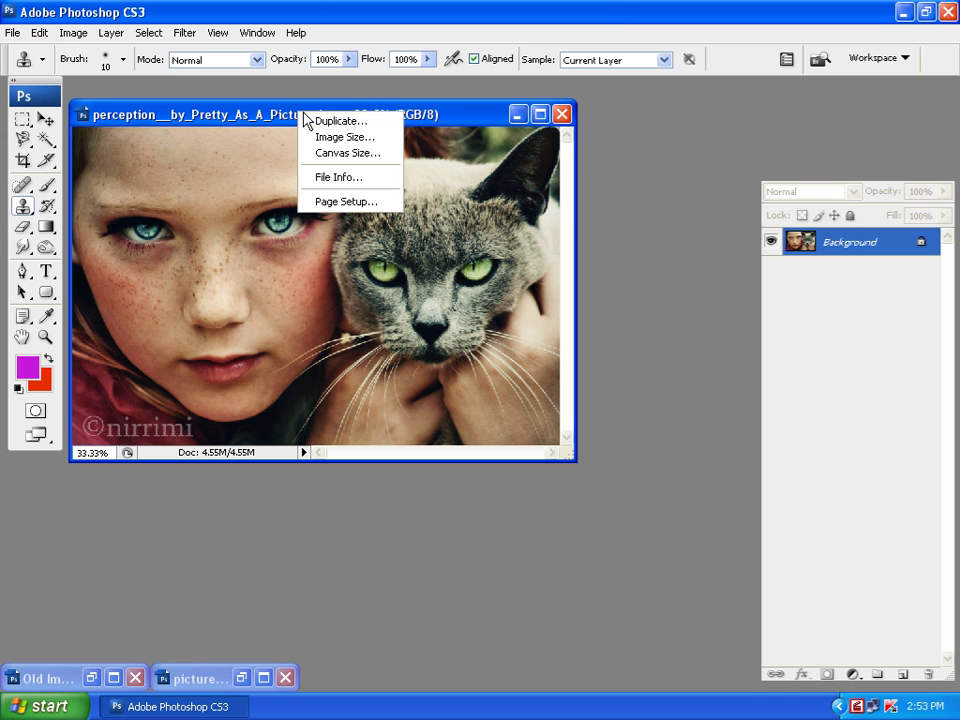
pyautogui.click(312, 121)
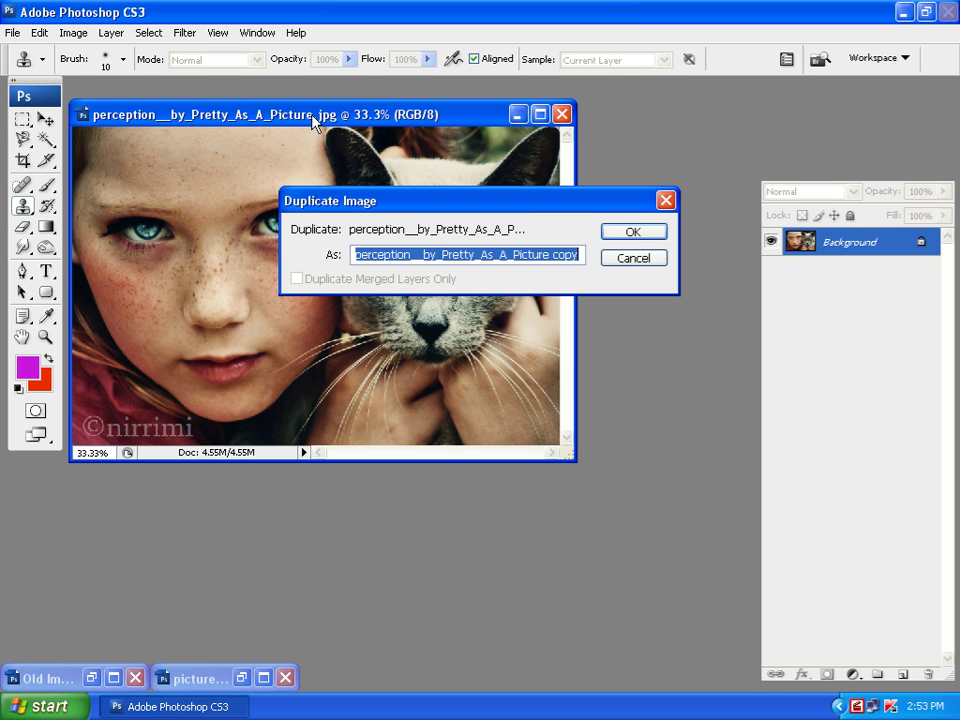
pyautogui.click(624, 236)
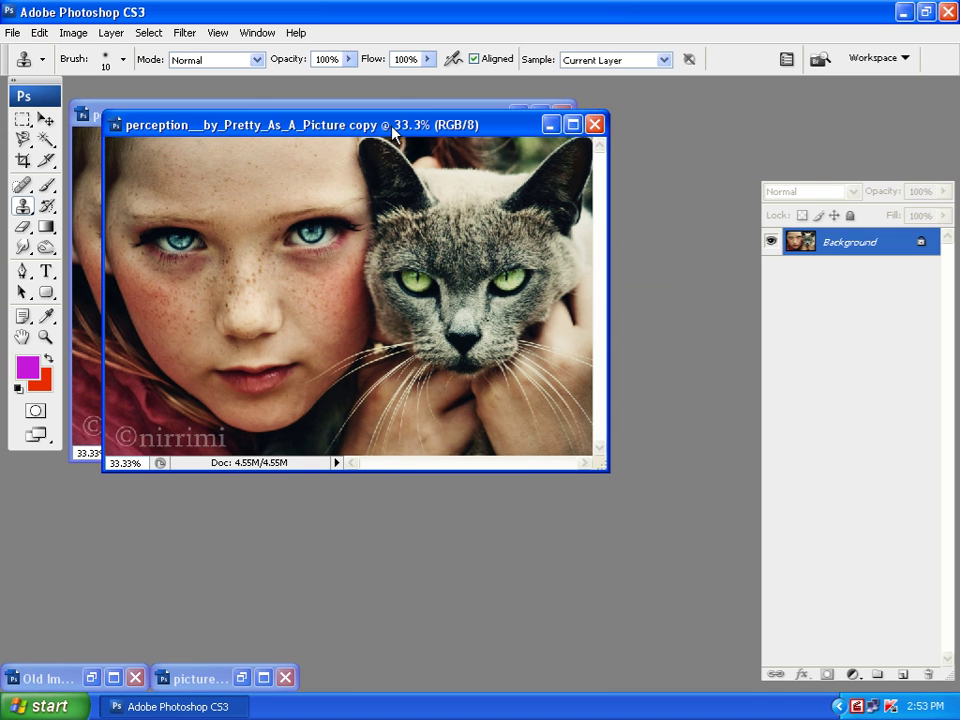
pyautogui.moveTo(395, 137); pyautogui.dragTo(403, 151)
pyautogui.click(403, 118)
pyautogui.click(561, 111)
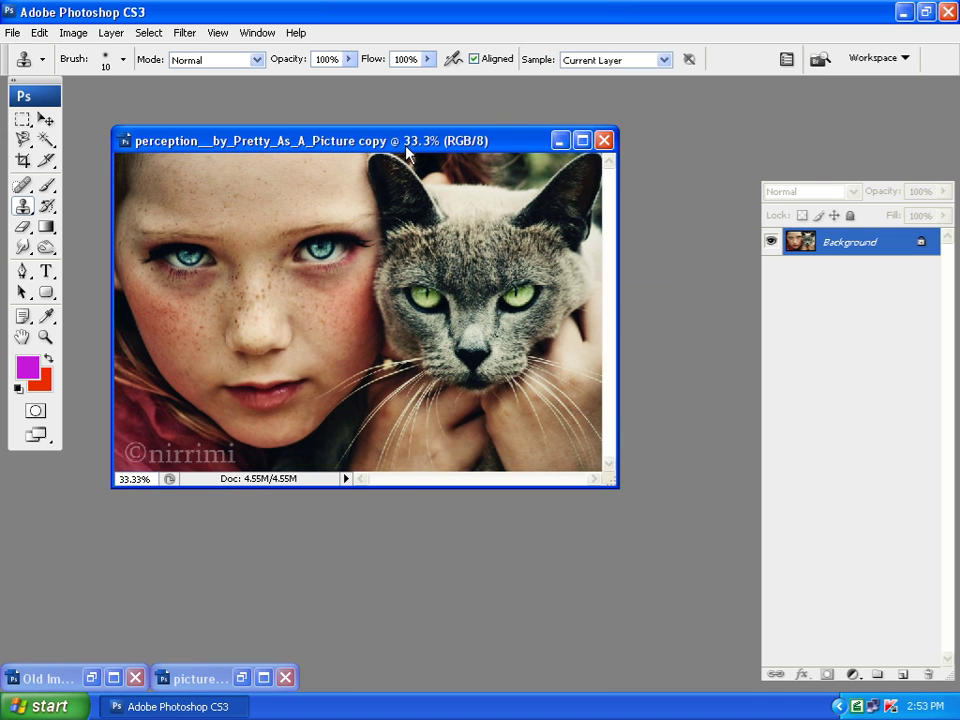
# - Show the copied image in full screen mode with the menu bar and duplicate its Background layer
pyautogui.press('f')
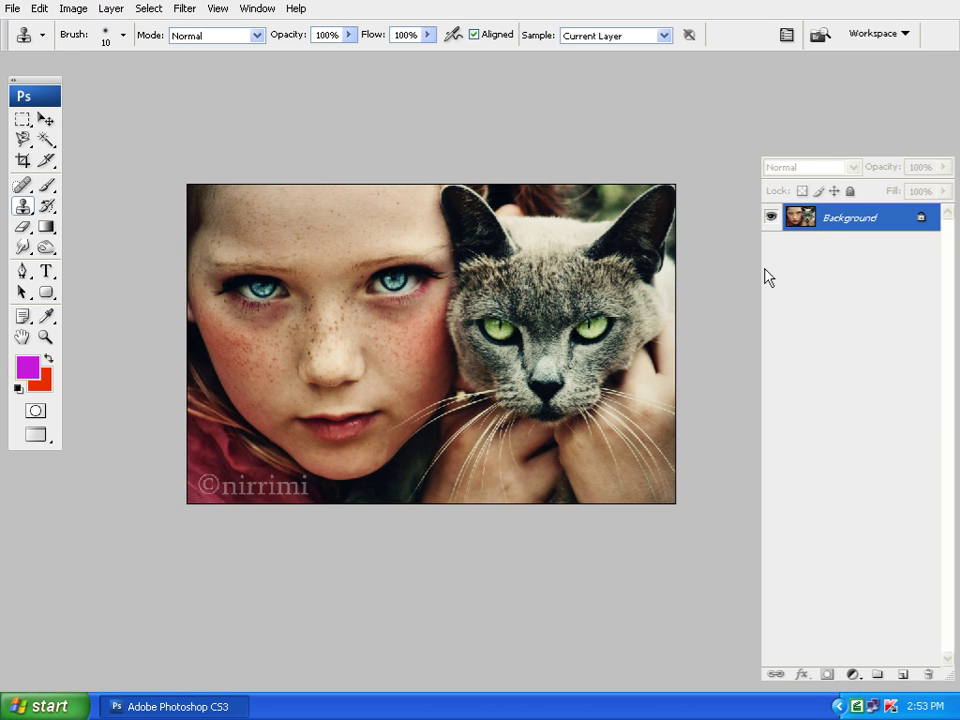
pyautogui.hotkey('ctrl', 'j')
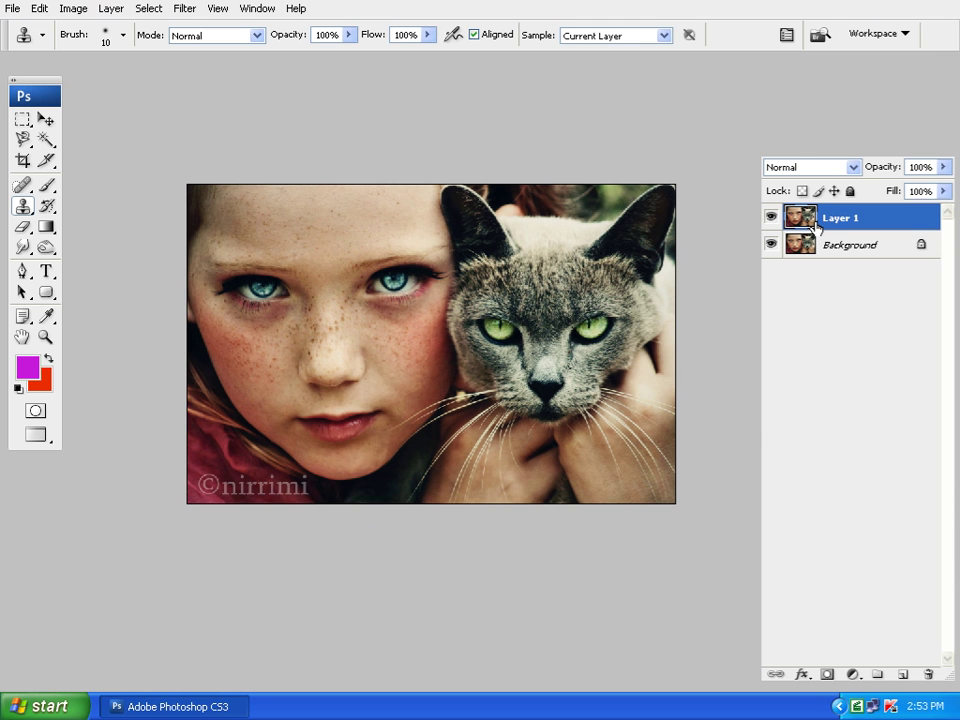
# - Switch to the Healing Brush and enlarge its brush to 35 px for retouching the girl's freckled forehead
pyautogui.scroll(3, 439, 275)
pyautogui.moveTo(362, 191)
pyautogui.mouseDown()
pyautogui.moveTo(617, 339)
pyautogui.moveTo(540, 392)
pyautogui.moveTo(388, 191)
pyautogui.moveTo(495, 200)
pyautogui.moveTo(450, 240)
pyautogui.moveTo(358, 274)
pyautogui.moveTo(395, 227)
pyautogui.mouseUp()
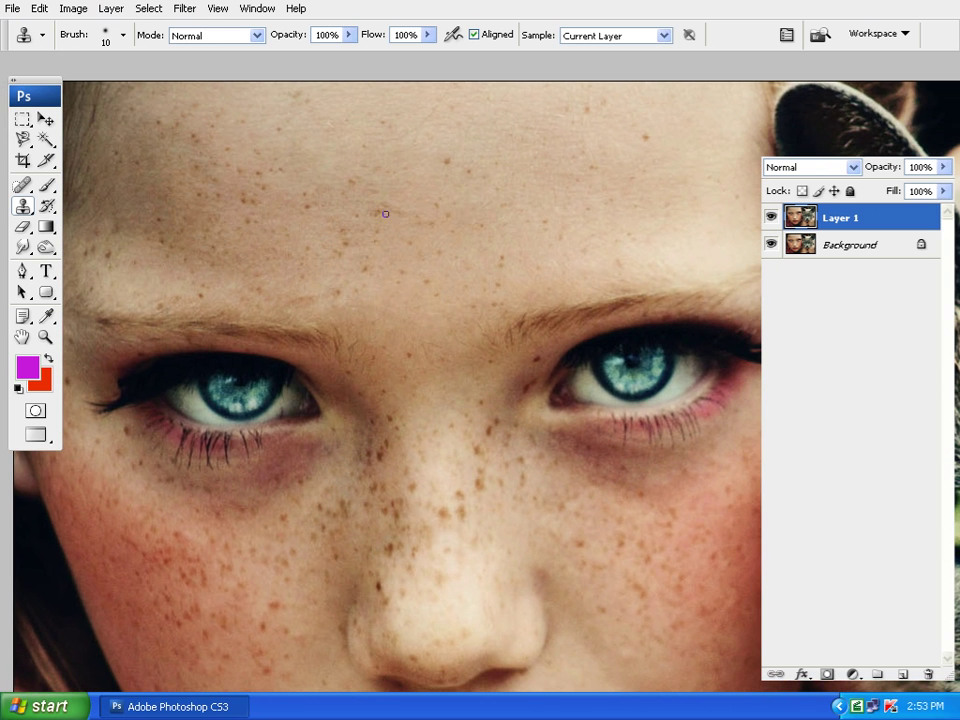
pyautogui.moveTo(404, 213); pyautogui.dragTo(354, 214)
pyautogui.moveTo(424, 221); pyautogui.dragTo(392, 251)
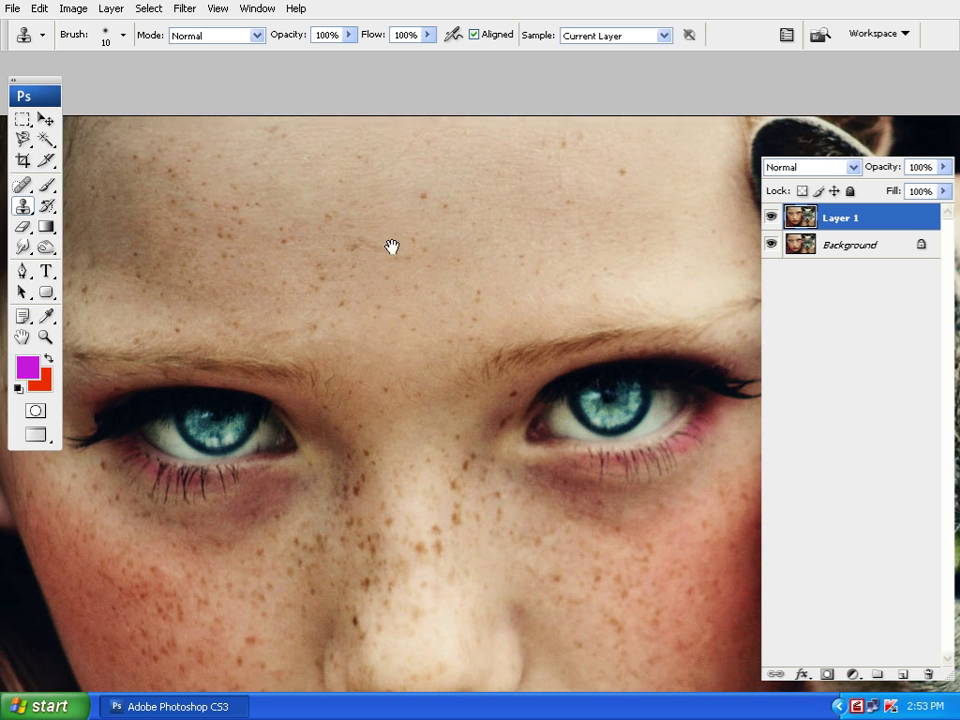
pyautogui.click(22, 186)
pyautogui.click(115, 200)
pyautogui.press(']')
pyautogui.press(']')
pyautogui.press(']')
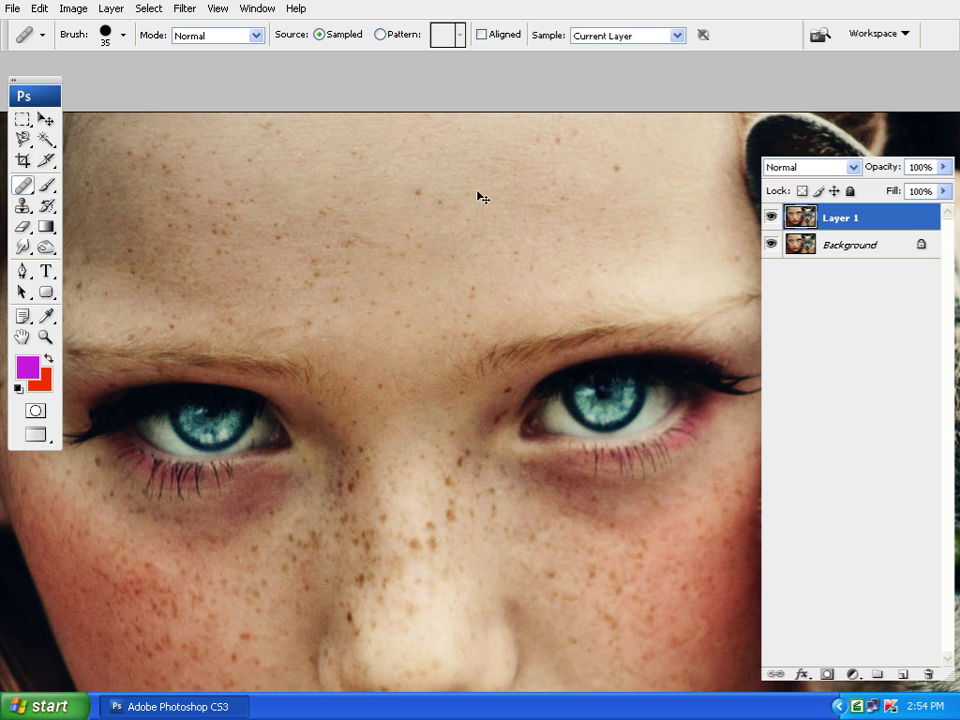
# - Heal the largest freckles on the girl's upper forehead toward the cat's ear, sampling clean skin beside them
pyautogui.hotkey('ctrl', '+')
pyautogui.moveTo(489, 178); pyautogui.dragTo(546, 398)
pyautogui.moveTo(551, 283); pyautogui.dragTo(519, 472)
pyautogui.moveTo(581, 398)
pyautogui.mouseDown()
pyautogui.moveTo(437, 300)
pyautogui.moveTo(446, 324)
pyautogui.mouseUp()
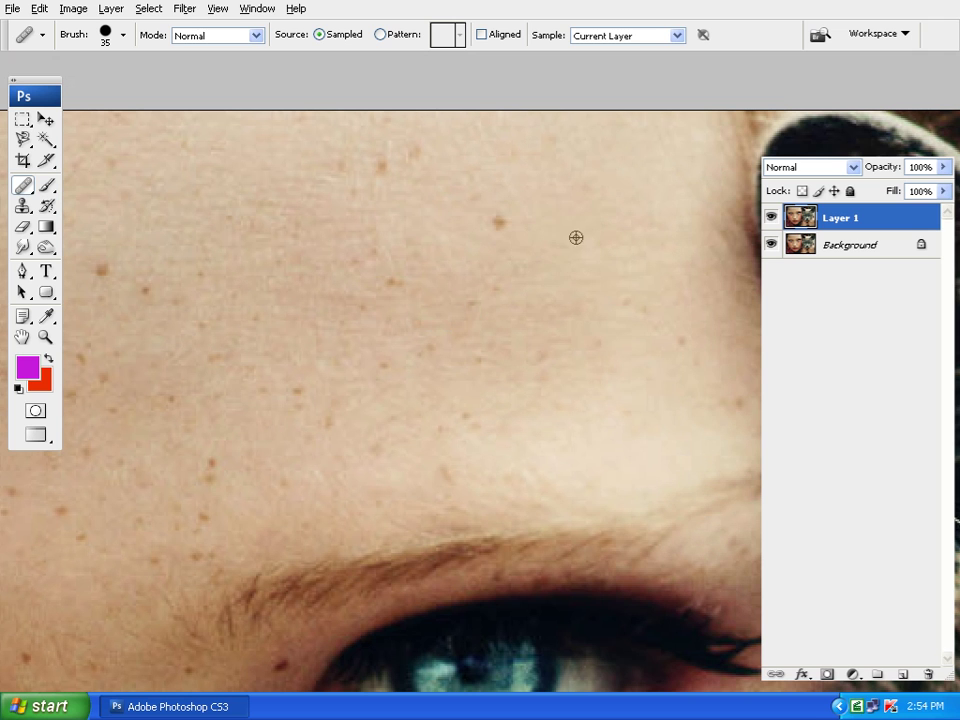
pyautogui.click(514, 228)
pyautogui.keyDown('alt'); pyautogui.click(543, 200); pyautogui.keyUp('alt')
pyautogui.click(583, 187)
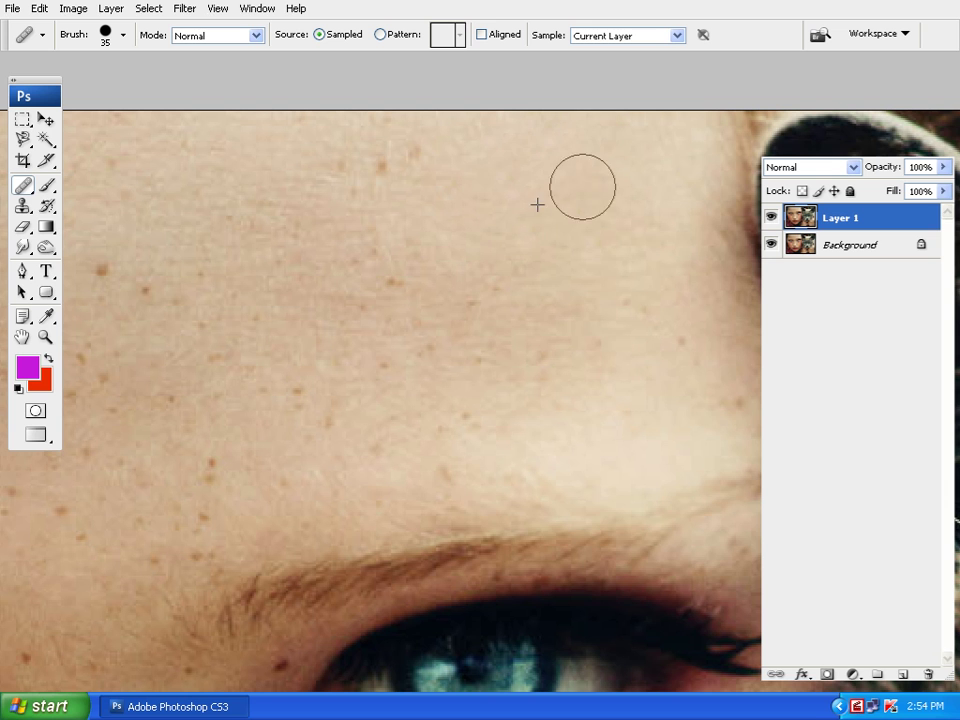
pyautogui.keyDown('alt'); pyautogui.click(528, 176); pyautogui.keyUp('alt')
pyautogui.click(414, 161)
pyautogui.click(374, 171)
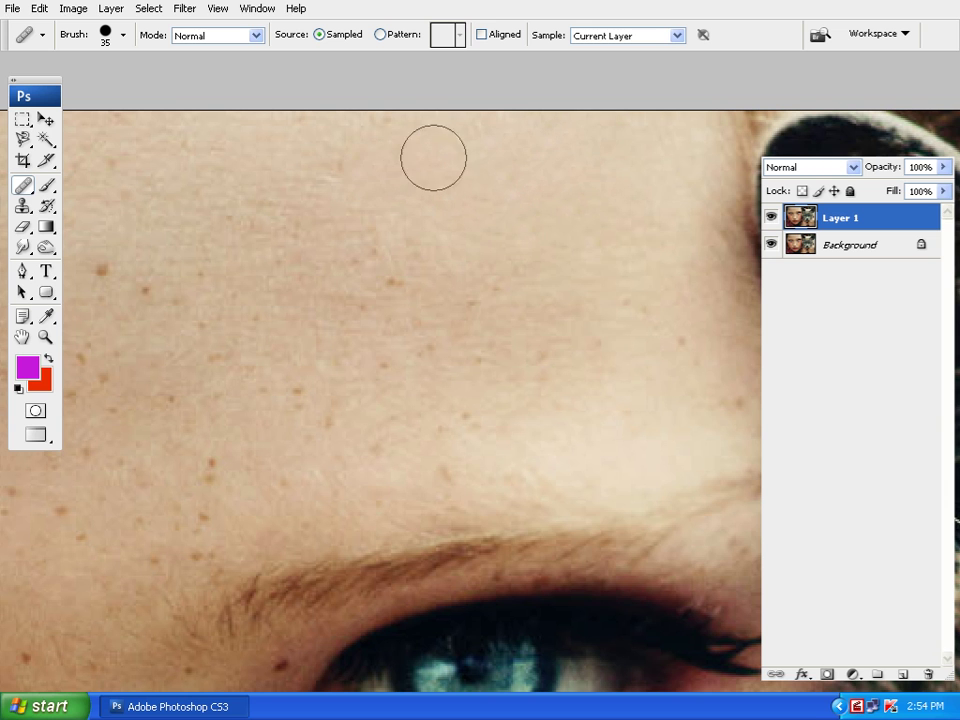
# - Heal the fainter spots across the middle of the upper forehead, taking fresh samples of clean skin
pyautogui.keyDown('alt'); pyautogui.click(465, 184); pyautogui.keyUp('alt')
pyautogui.click(407, 223)
pyautogui.moveTo(347, 226)
pyautogui.mouseDown()
pyautogui.moveTo(383, 260)
pyautogui.moveTo(385, 280)
pyautogui.moveTo(437, 272)
pyautogui.moveTo(425, 238)
pyautogui.mouseUp()
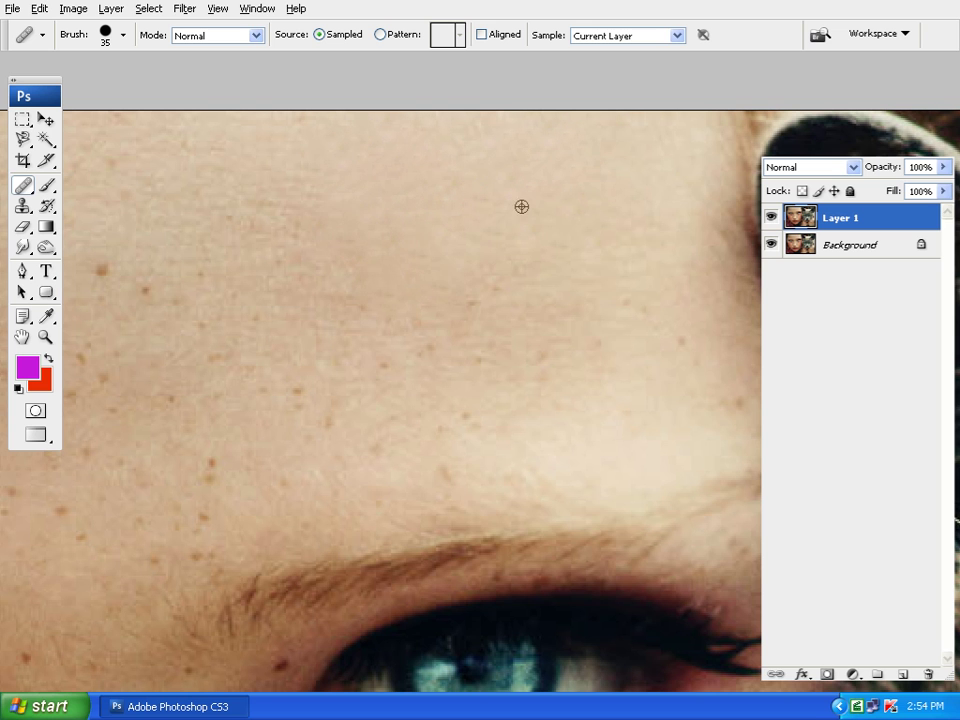
pyautogui.moveTo(544, 319)
pyautogui.mouseDown()
pyautogui.moveTo(501, 259)
pyautogui.moveTo(470, 242)
pyautogui.mouseUp()
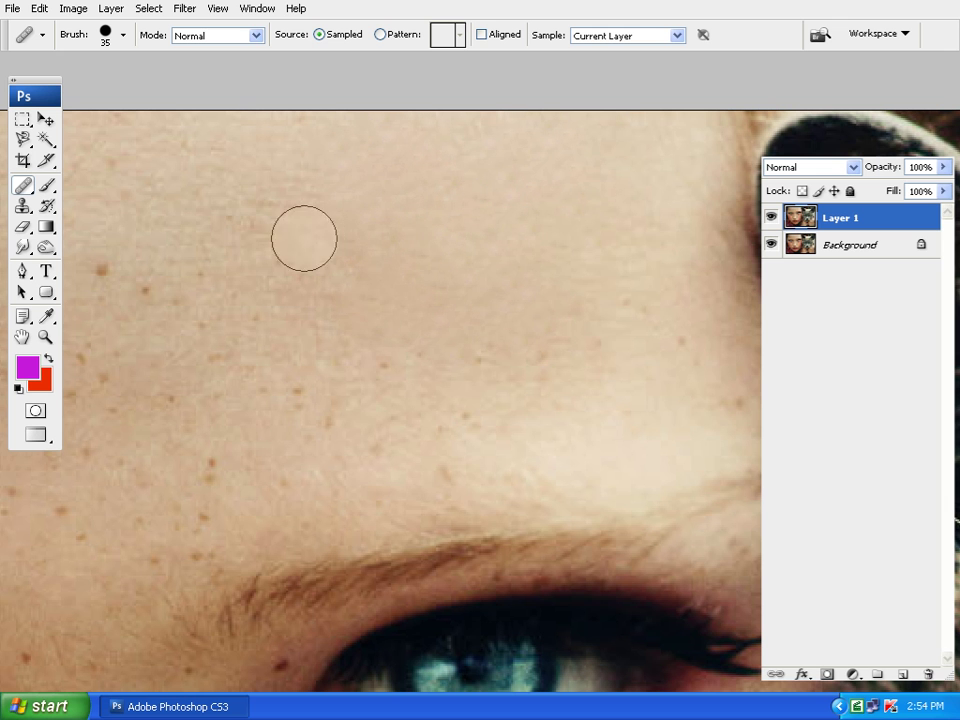
pyautogui.keyDown('alt'); pyautogui.click(381, 225); pyautogui.keyUp('alt')
pyautogui.click(276, 204)
# - Enlarge the healing brush to 45 px and heal the freckles at the centre of the forehead with newly sampled skin
pyautogui.moveTo(475, 320)
pyautogui.mouseDown()
pyautogui.moveTo(516, 275)
pyautogui.moveTo(521, 283)
pyautogui.mouseUp()
pyautogui.scroll(-1, 511, 280)
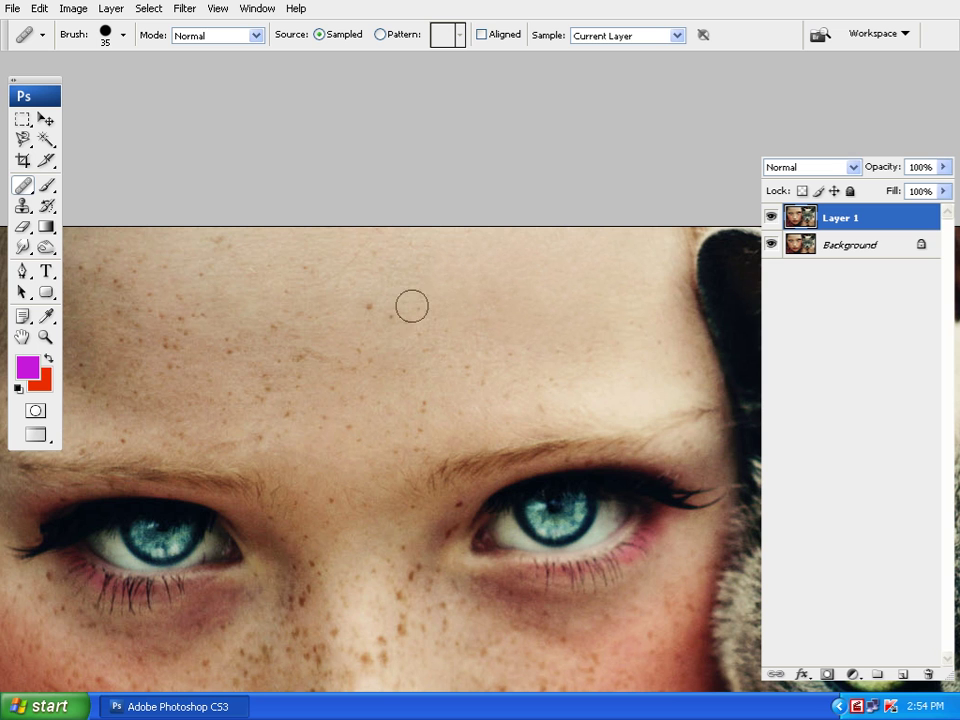
pyautogui.moveTo(450, 332); pyautogui.dragTo(415, 330)
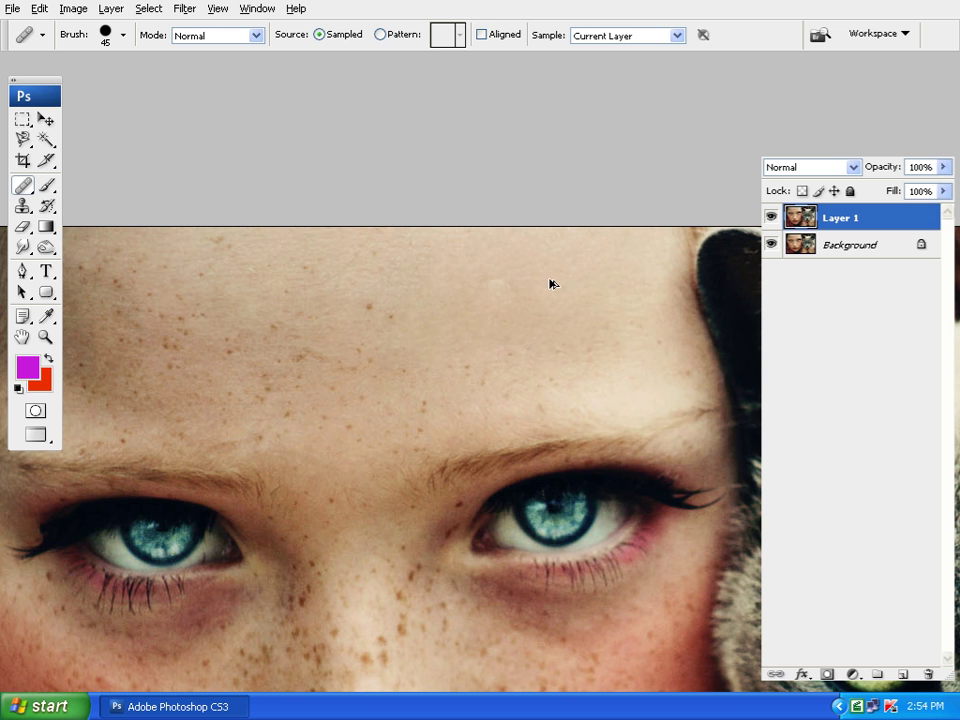
pyautogui.keyDown('alt'); pyautogui.click(488, 271); pyautogui.keyUp('alt')
pyautogui.keyDown('alt'); pyautogui.click(465, 282); pyautogui.keyUp('alt')
pyautogui.moveTo(390, 315); pyautogui.dragTo(371, 306)
pyautogui.moveTo(393, 351); pyautogui.dragTo(370, 347)
# - Heal the freckles on the lower forehead above the eyebrow nearest the cat and across toward the other brow
pyautogui.moveTo(487, 362); pyautogui.dragTo(528, 357)
pyautogui.click(555, 345)
pyautogui.click(589, 347)
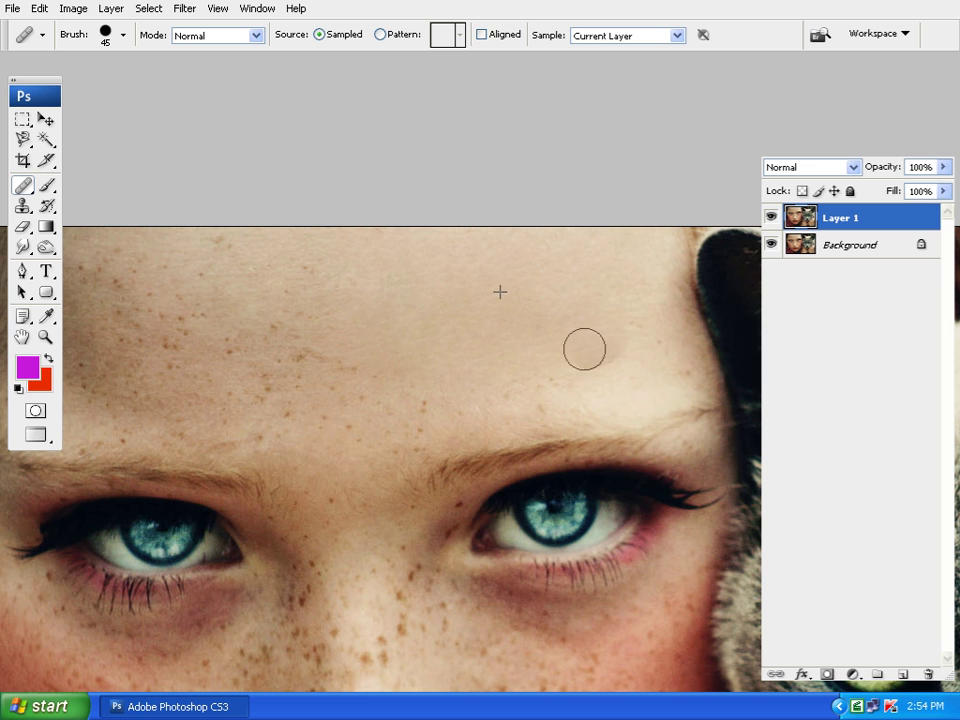
pyautogui.click(649, 339)
pyautogui.click(474, 390)
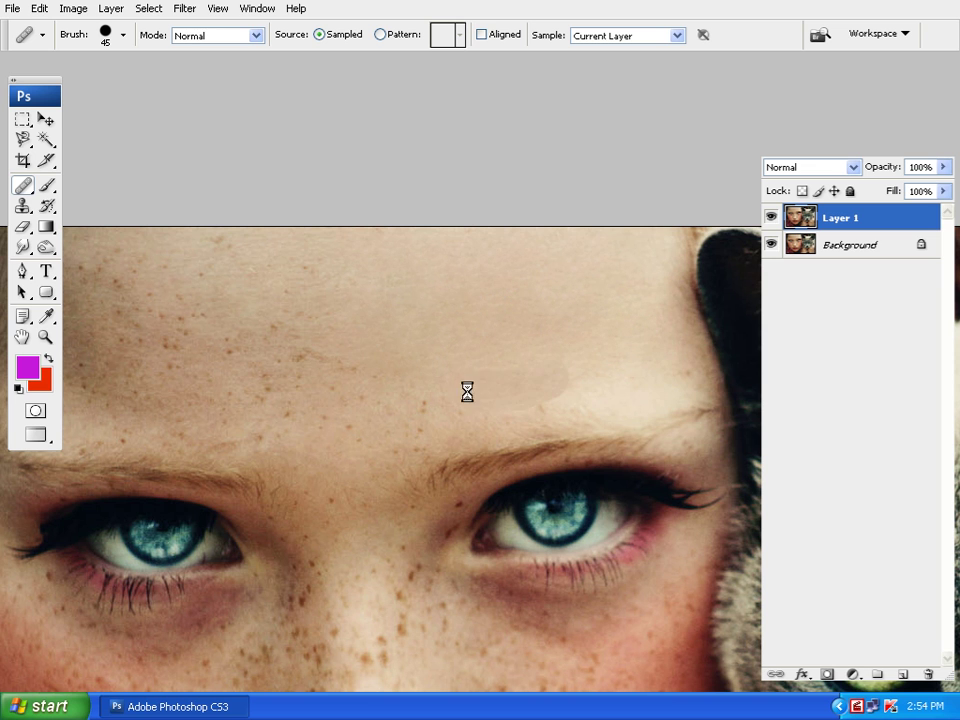
pyautogui.click(536, 399)
pyautogui.click(570, 392)
pyautogui.click(478, 409)
pyautogui.moveTo(461, 403)
pyautogui.mouseDown()
pyautogui.moveTo(423, 411)
pyautogui.moveTo(343, 377)
pyautogui.mouseUp()
# - Enlarge the healing brush to 70 px and heal the remaining freckles on the mid-forehead and just above the brow gap
pyautogui.moveTo(496, 339)
pyautogui.mouseDown()
pyautogui.moveTo(514, 274)
pyautogui.moveTo(499, 302)
pyautogui.moveTo(487, 241)
pyautogui.mouseUp()
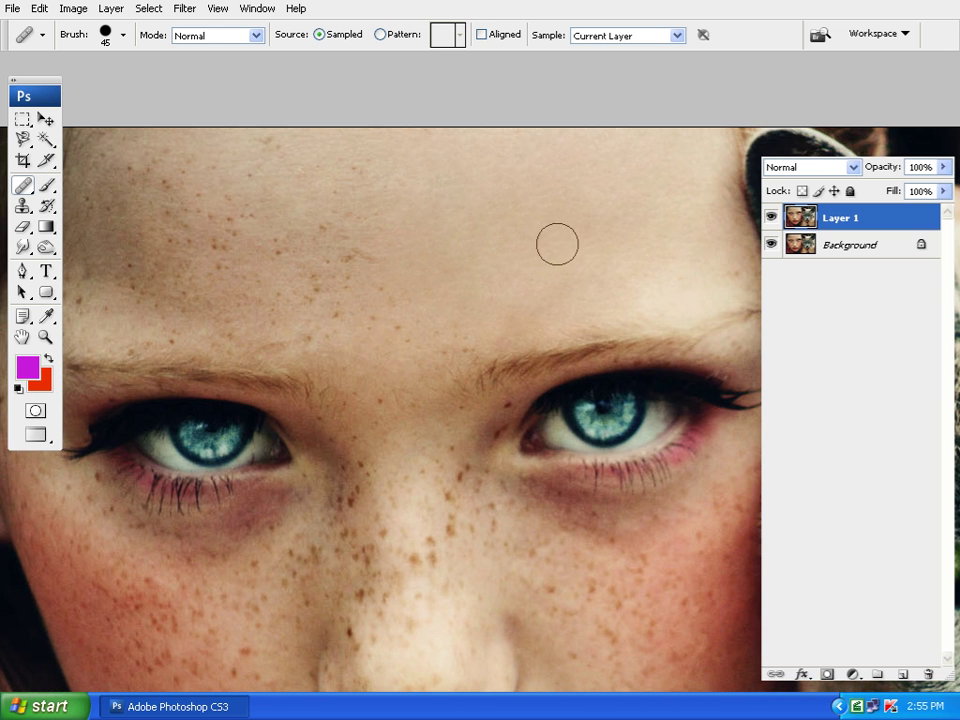
pyautogui.keyDown('alt'); pyautogui.click(536, 229); pyautogui.keyUp('alt')
pyautogui.press(']')
pyautogui.press(']')
pyautogui.click(375, 252)
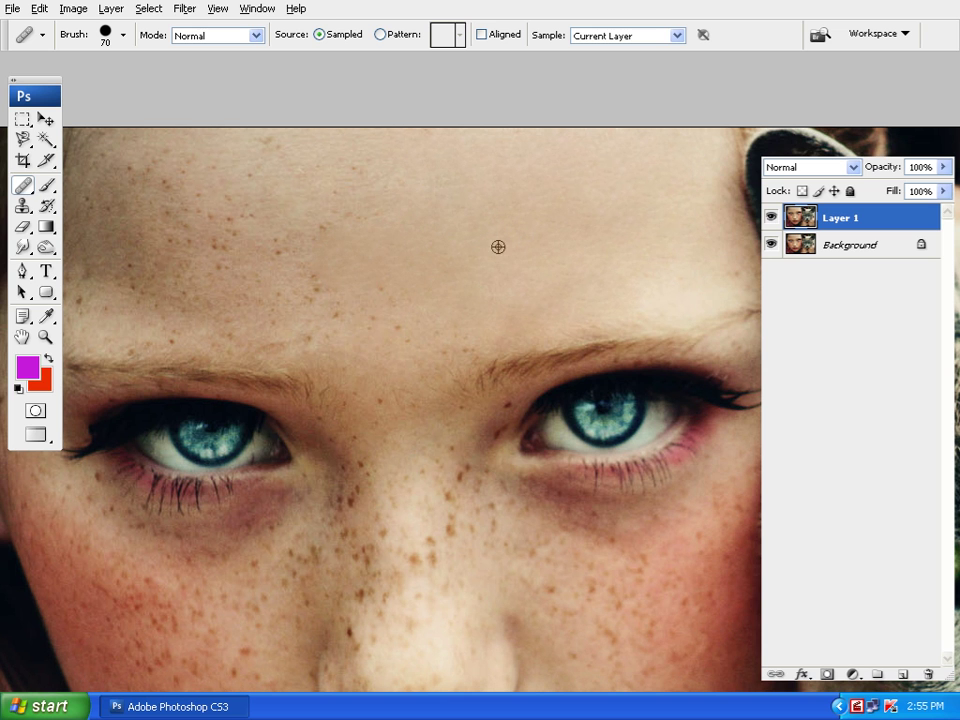
pyautogui.click(408, 310)
pyautogui.moveTo(444, 308)
pyautogui.mouseDown()
pyautogui.moveTo(439, 334)
pyautogui.moveTo(448, 333)
pyautogui.mouseUp()
# - Heal the freckles along the upper forehead toward the hairline farthest from the cat, sampling clean skin twice
pyautogui.moveTo(454, 249); pyautogui.dragTo(594, 269)
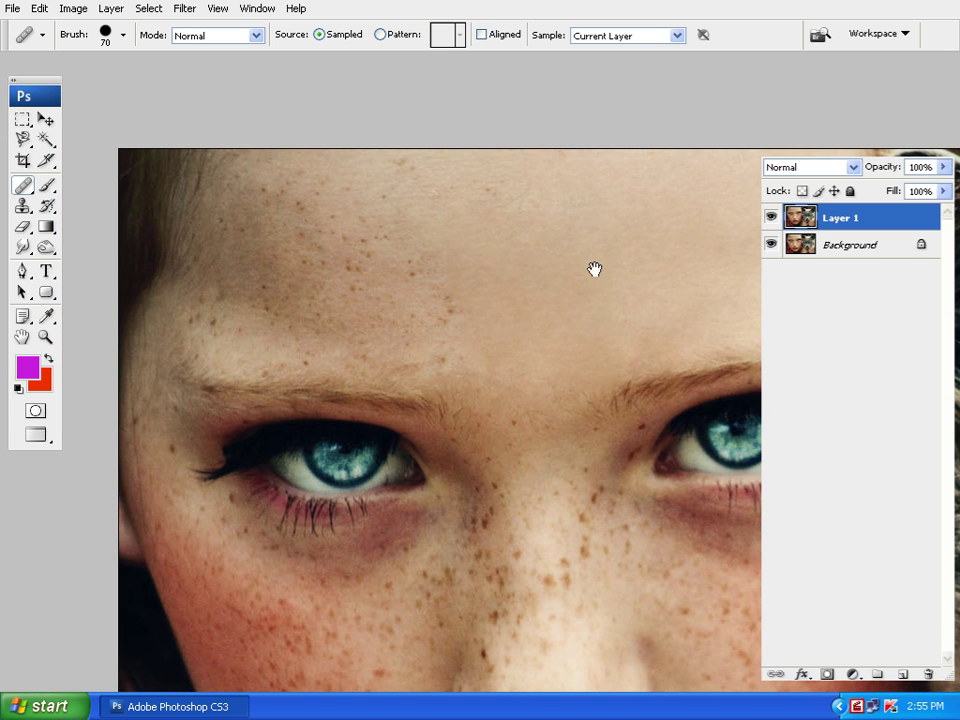
pyautogui.keyDown('alt'); pyautogui.click(592, 247); pyautogui.keyUp('alt')
pyautogui.moveTo(520, 202); pyautogui.dragTo(460, 202)
pyautogui.keyDown('alt'); pyautogui.click(531, 197); pyautogui.keyUp('alt')
pyautogui.moveTo(429, 178); pyautogui.dragTo(341, 185)
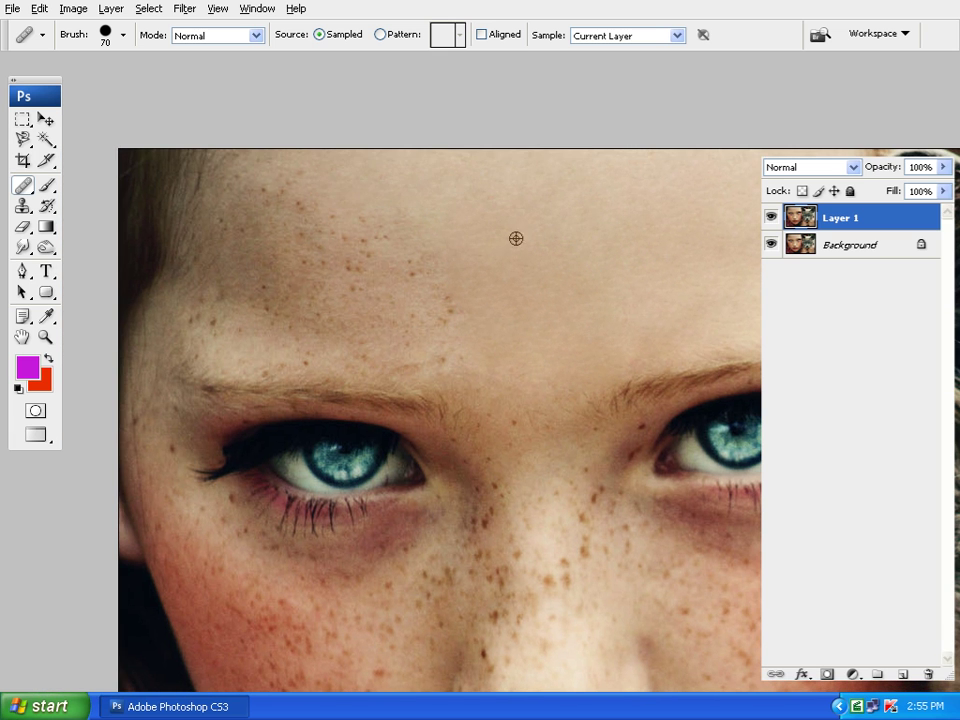
# - Heal the freckles on the mid-forehead above the eyebrow farthest from the cat, working out toward the temple
pyautogui.moveTo(398, 257); pyautogui.dragTo(358, 236)
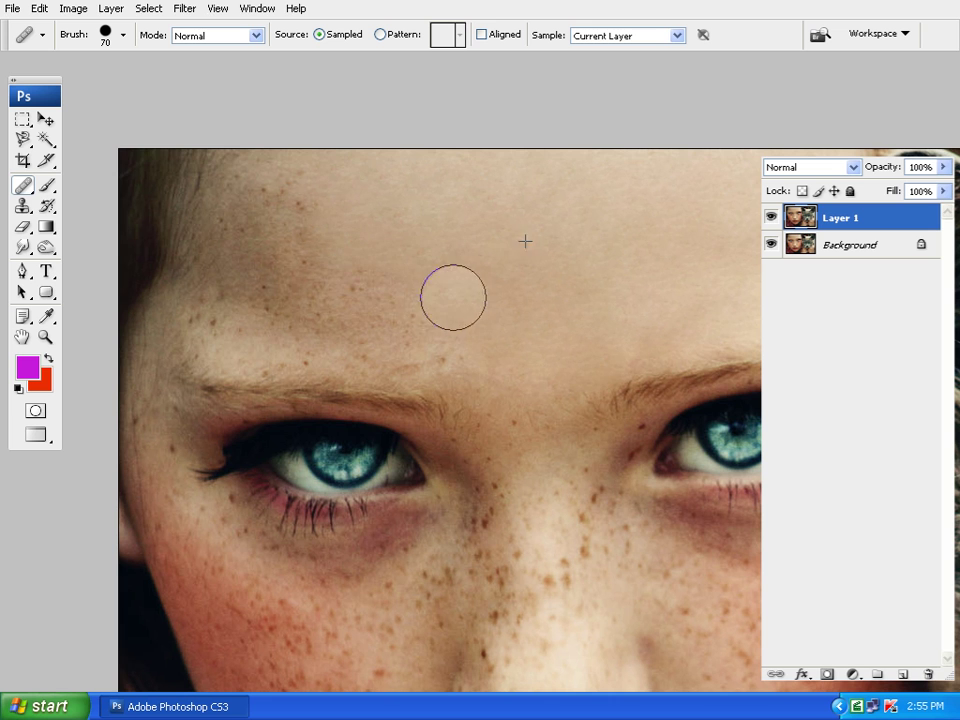
pyautogui.moveTo(460, 290)
pyautogui.mouseDown()
pyautogui.moveTo(424, 319)
pyautogui.moveTo(354, 317)
pyautogui.moveTo(384, 317)
pyautogui.mouseUp()
pyautogui.moveTo(453, 345); pyautogui.dragTo(403, 339)
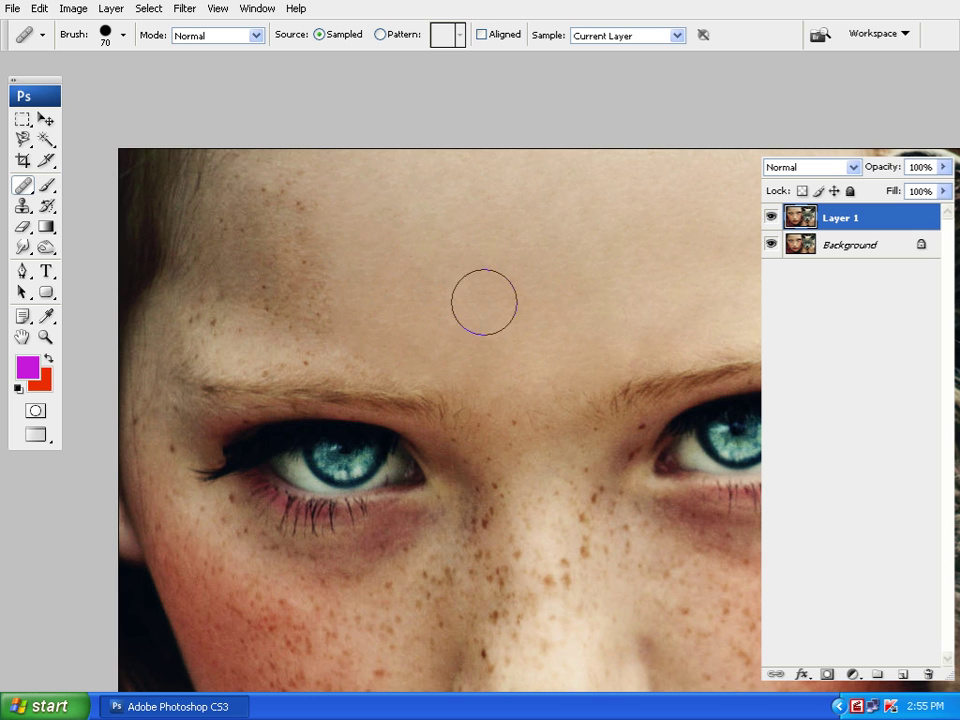
pyautogui.moveTo(349, 304); pyautogui.dragTo(280, 289)
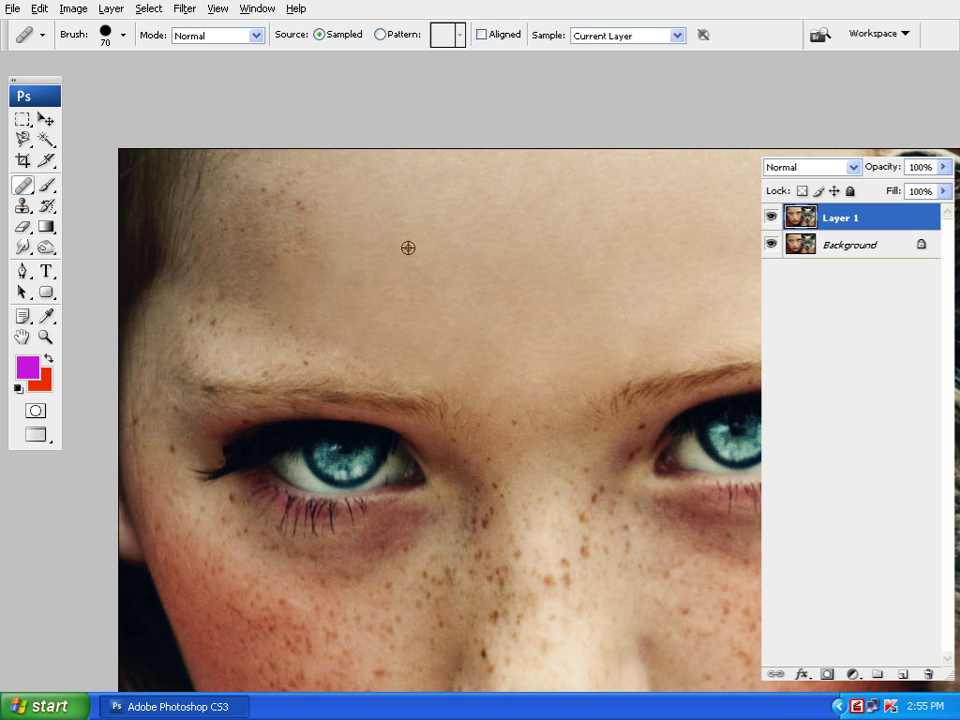
pyautogui.moveTo(300, 247)
pyautogui.mouseDown()
pyautogui.moveTo(276, 240)
pyautogui.moveTo(314, 248)
pyautogui.mouseUp()
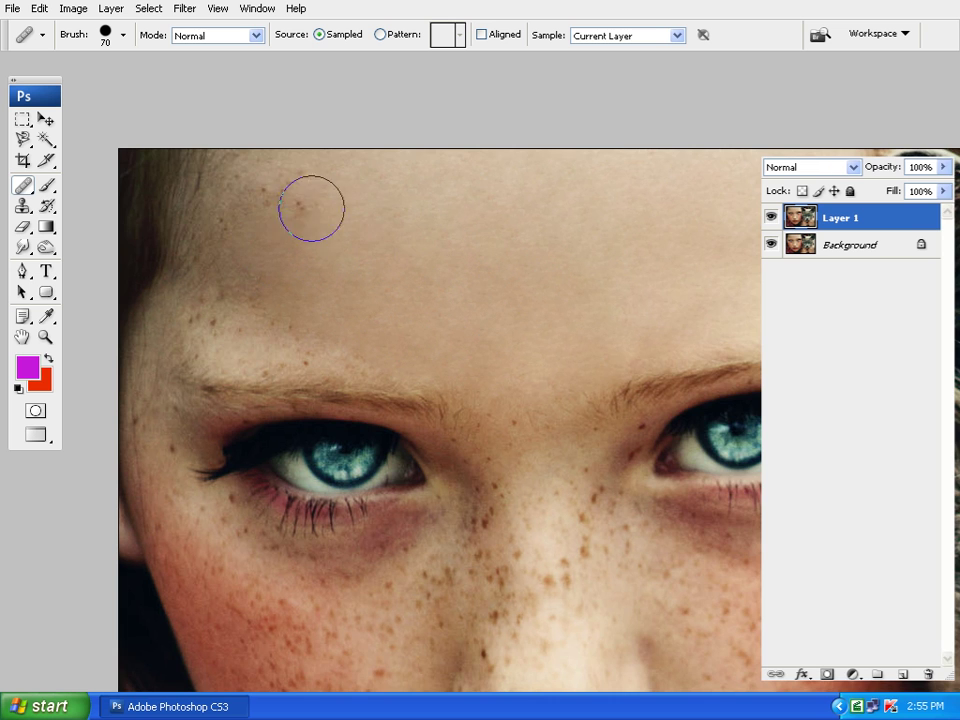
# - Heal the last freckles on the upper forehead beside the hairline farthest from the cat, resampling nearby clean skin
pyautogui.moveTo(375, 251); pyautogui.dragTo(477, 269)
pyautogui.click(375, 230)
pyautogui.keyDown('alt'); pyautogui.click(407, 257); pyautogui.keyUp('alt')
pyautogui.click(333, 236)
pyautogui.keyDown('alt'); pyautogui.click(406, 252); pyautogui.keyUp('alt')
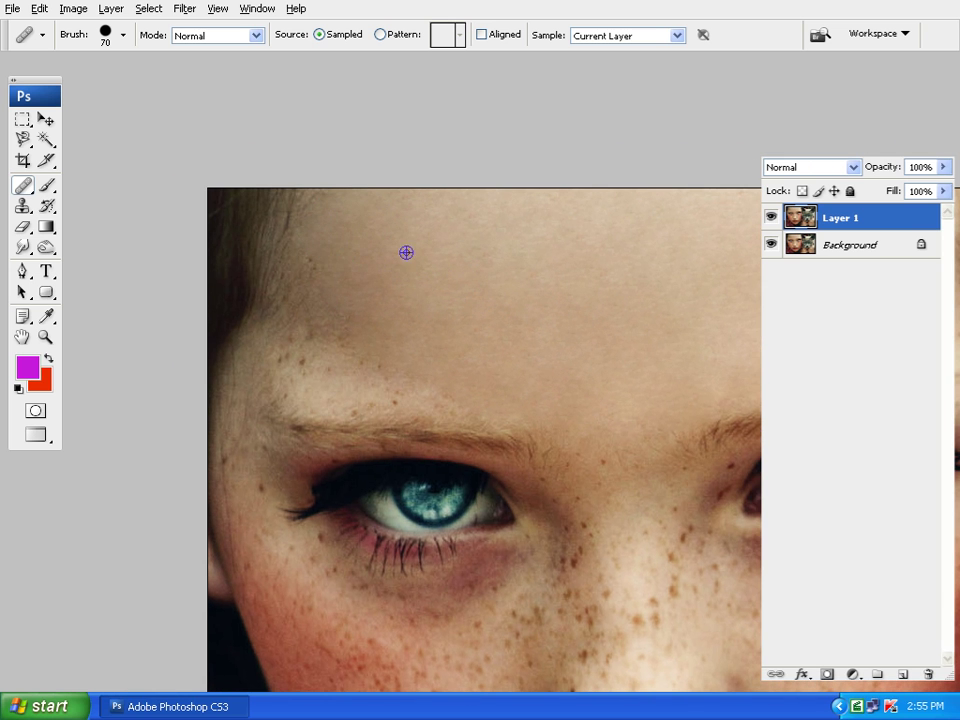
# - Heal the freckles at the temple and just above the outer end of the eyebrow farthest from the cat
pyautogui.click(324, 319)
pyautogui.click(348, 333)
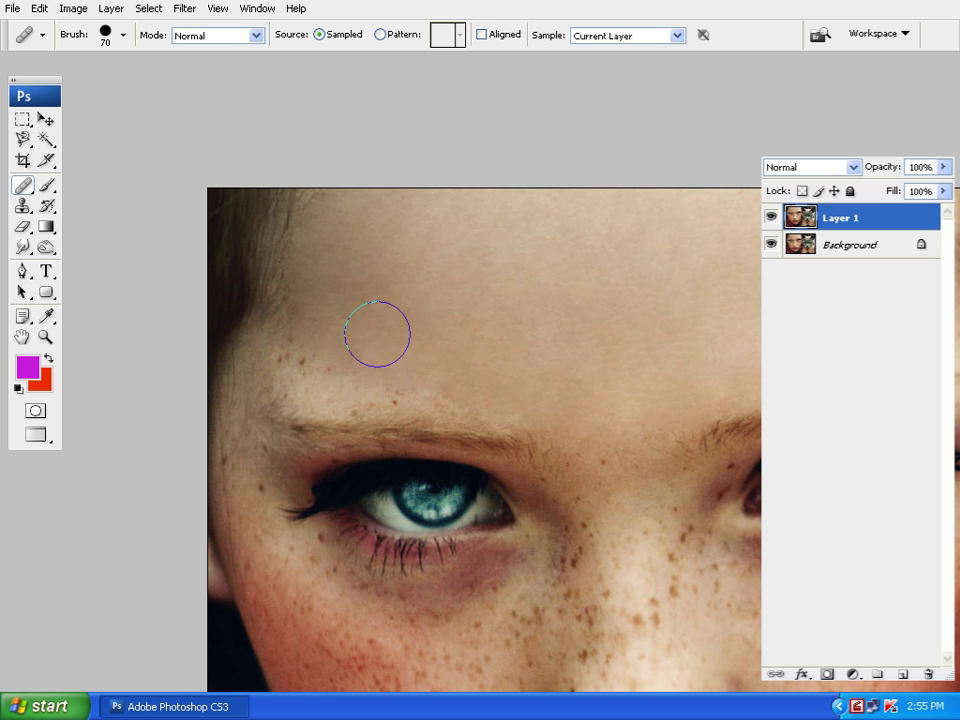
pyautogui.click(401, 375)
pyautogui.click(483, 389)
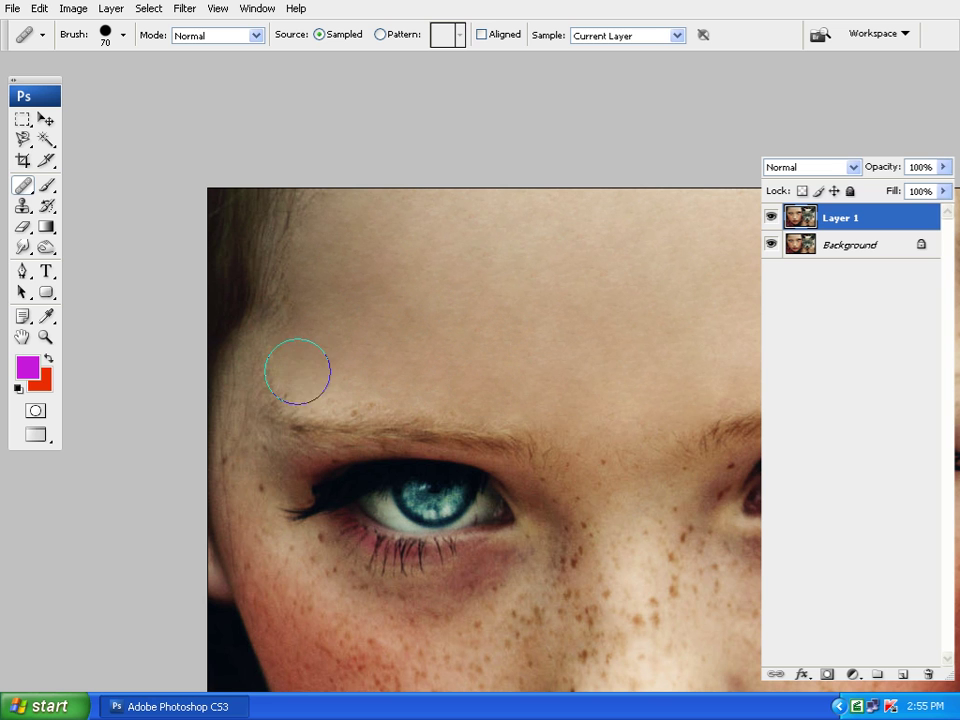
# - Compare the healed forehead with the original photo by hiding and showing Layer 1 several times
pyautogui.press('space')
pyautogui.moveTo(594, 391)
pyautogui.mouseDown()
pyautogui.moveTo(441, 275)
pyautogui.moveTo(520, 394)
pyautogui.moveTo(384, 321)
pyautogui.mouseUp()
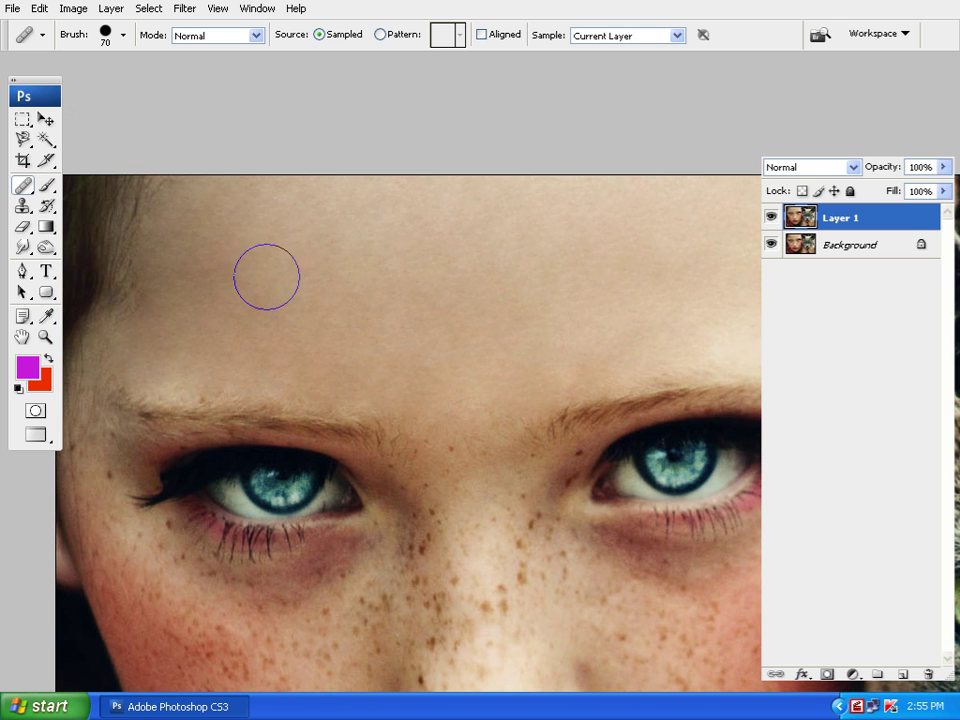
pyautogui.press('space')
pyautogui.moveTo(446, 272); pyautogui.dragTo(462, 244)
pyautogui.hotkey('ctrl', '-')
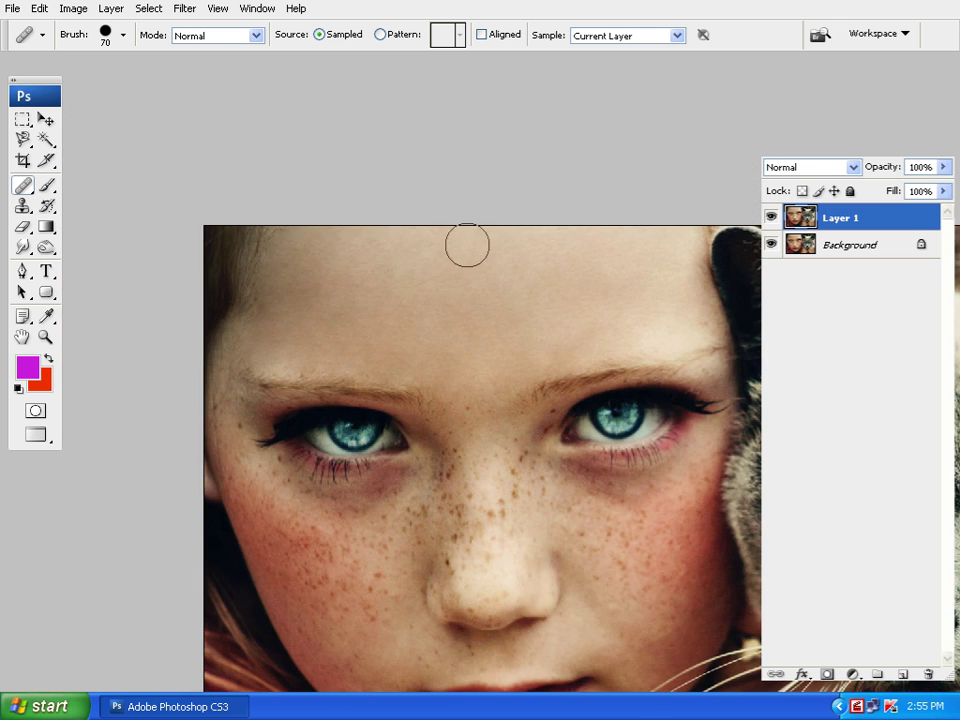
pyautogui.moveTo(614, 346); pyautogui.dragTo(582, 287)
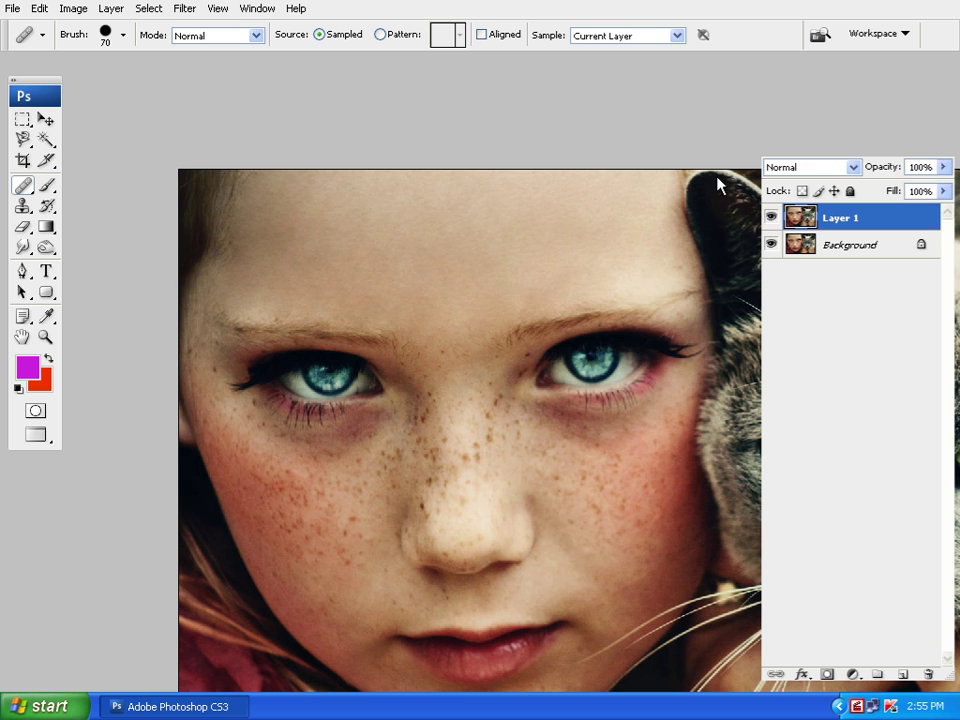
pyautogui.click(770, 218)
pyautogui.click(770, 218)
pyautogui.click(770, 218)
pyautogui.click(770, 218)
pyautogui.click(773, 218)
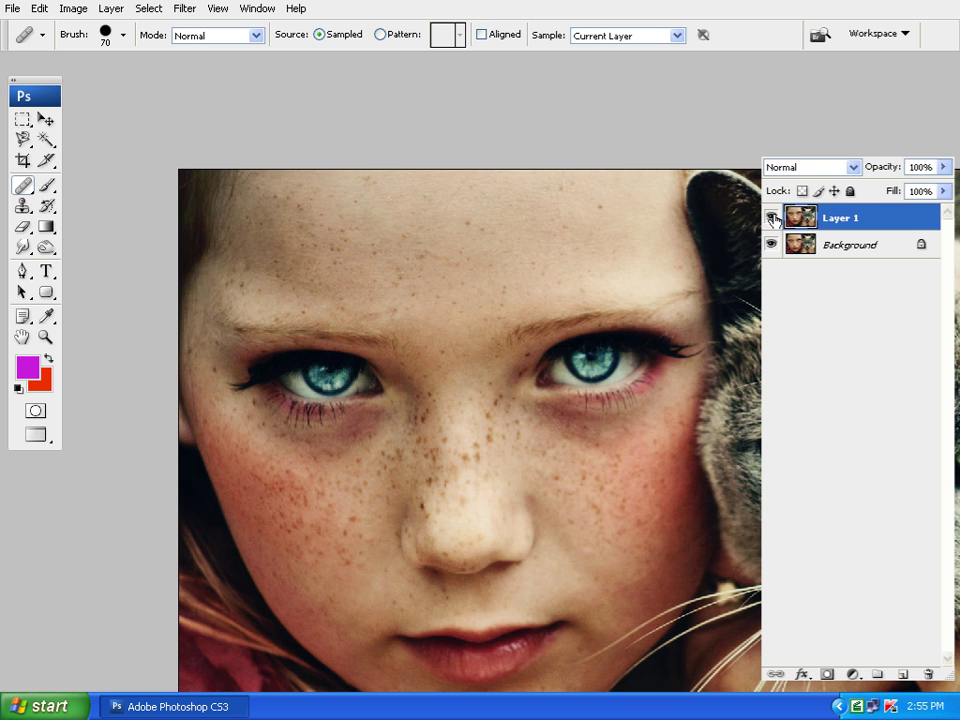
# - Heal the freckles at the centre of the cheek farthest from the cat, using clean skin sampled from the forehead
pyautogui.moveTo(437, 386)
pyautogui.mouseDown()
pyautogui.moveTo(478, 294)
pyautogui.moveTo(497, 277)
pyautogui.mouseUp()
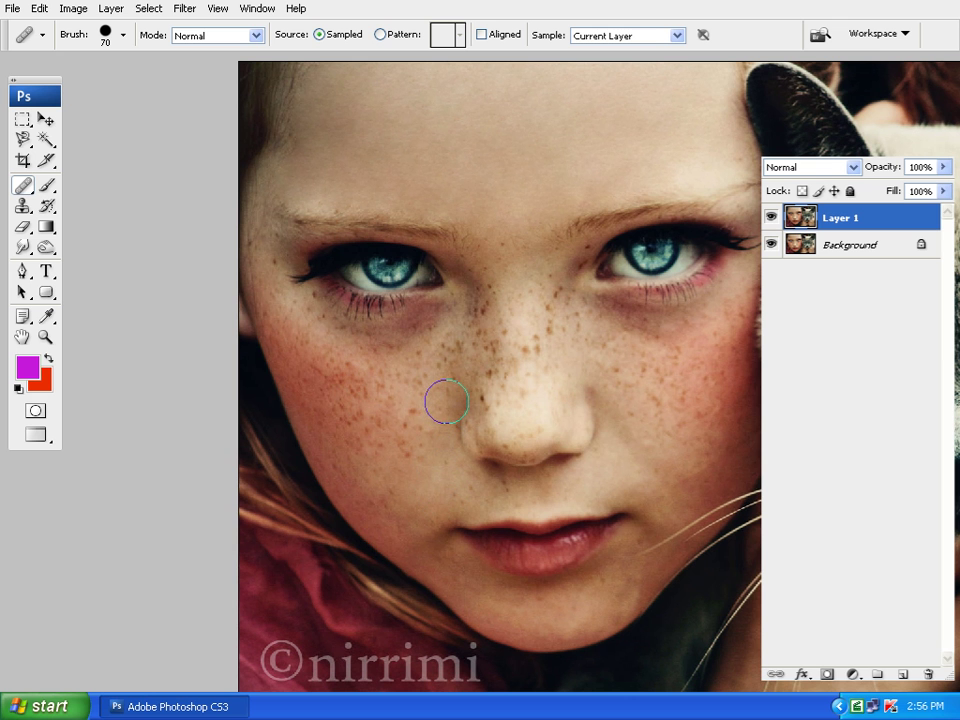
pyautogui.hotkey('ctrl', '+')
pyautogui.moveTo(463, 240); pyautogui.dragTo(512, 313)
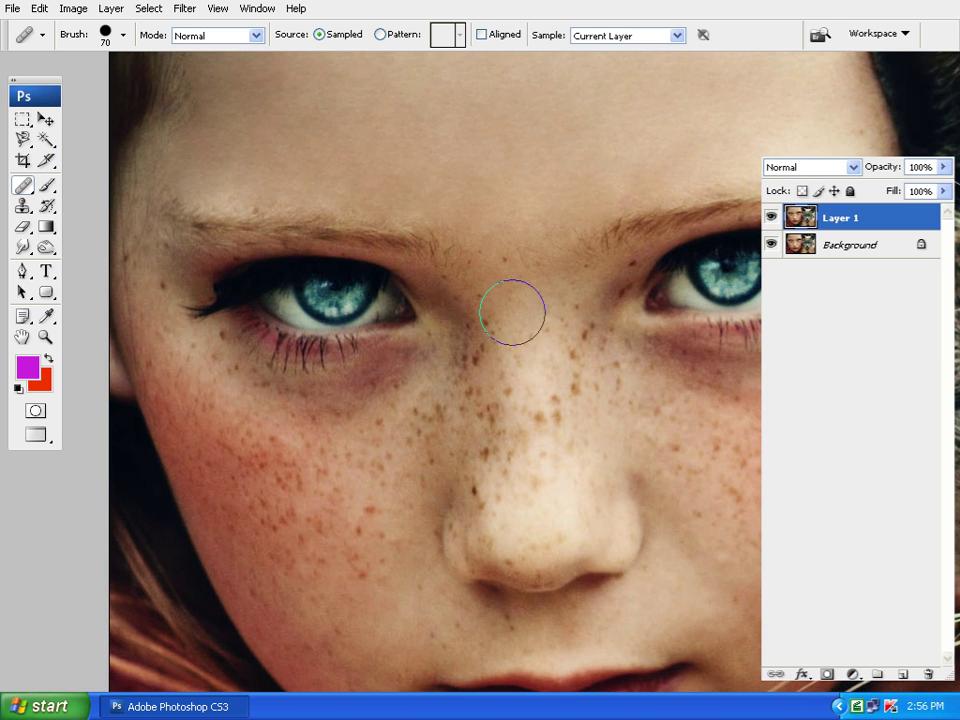
pyautogui.keyDown('alt'); pyautogui.click(508, 111); pyautogui.keyUp('alt')
pyautogui.click(281, 495)
pyautogui.click(276, 465)
pyautogui.click(316, 490)
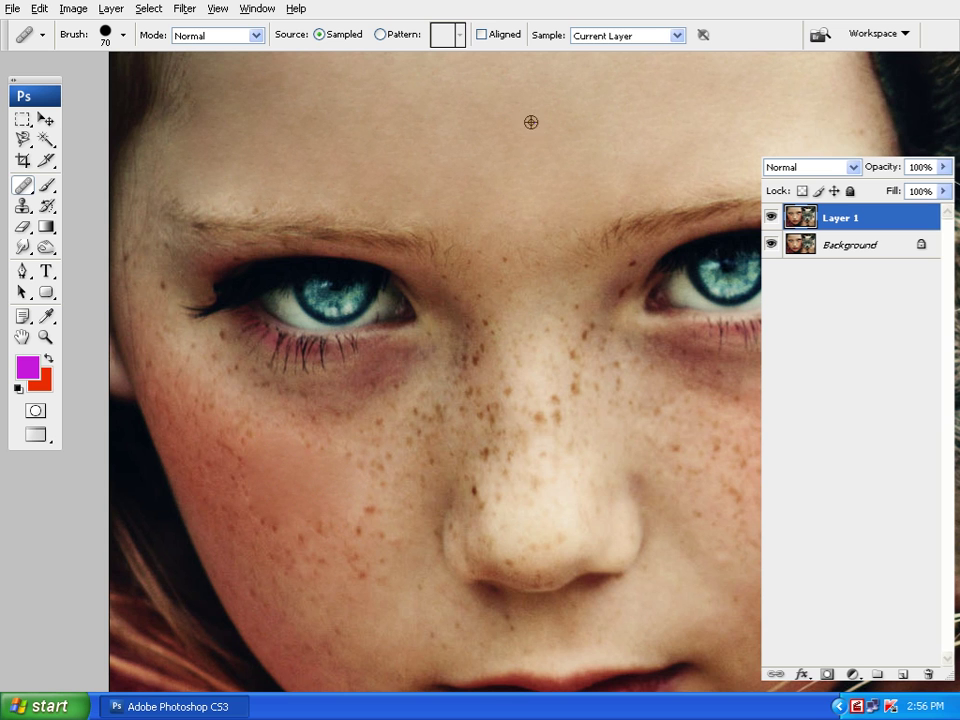
pyautogui.click(259, 523)
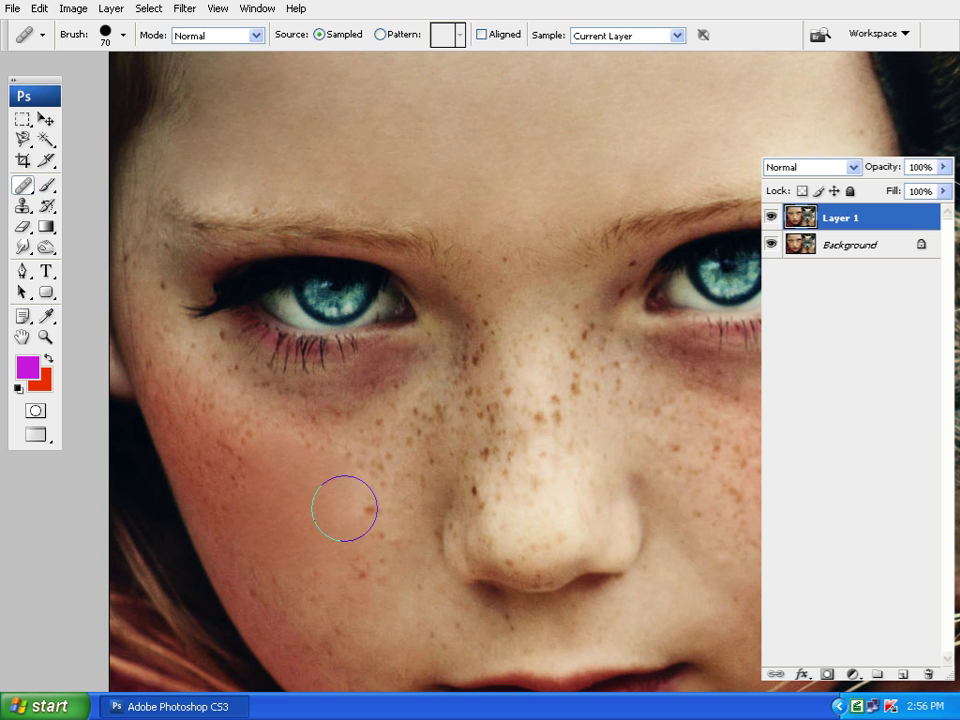
# - Heal the freckles along the outer part of the cheek farthest from the cat with freshly sampled forehead skin
pyautogui.keyDown('alt'); pyautogui.click(525, 85); pyautogui.keyUp('alt')
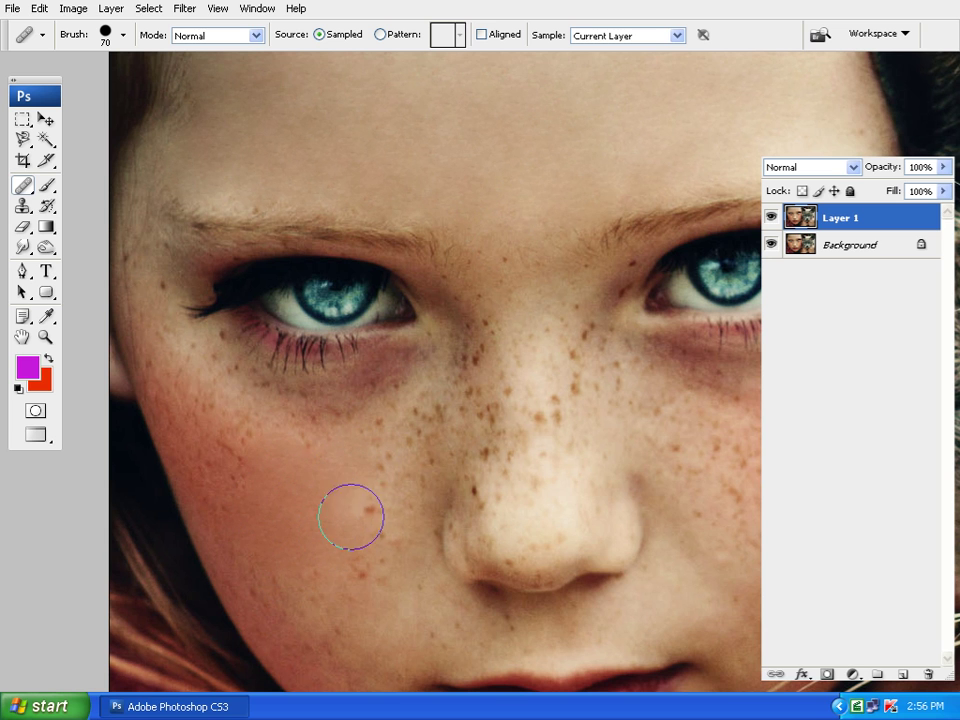
pyautogui.click(252, 446)
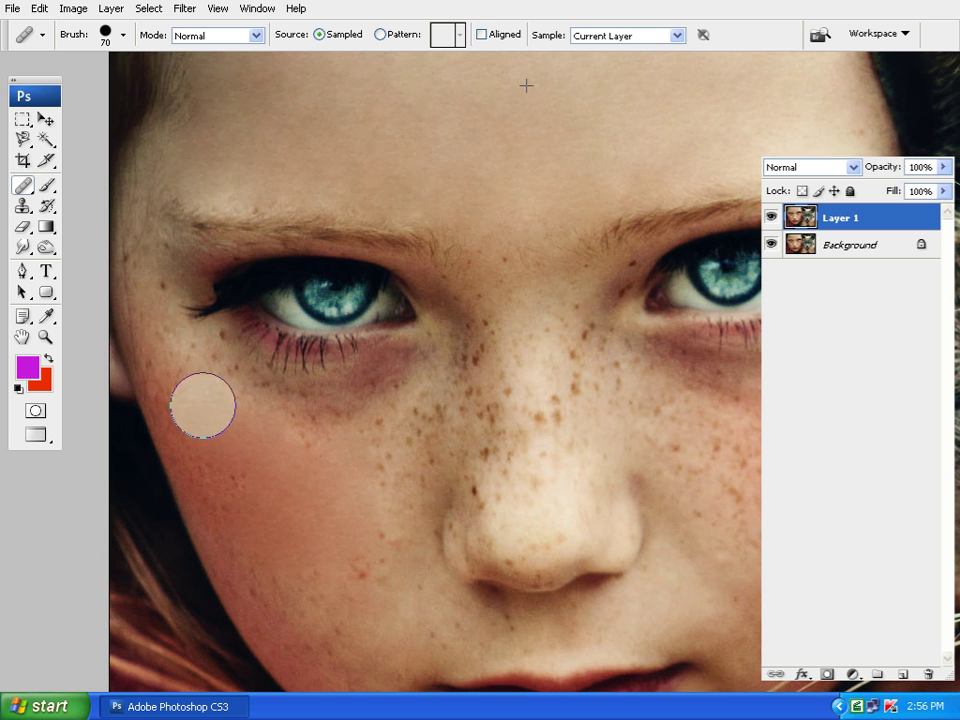
pyautogui.keyDown('alt'); pyautogui.click(570, 110); pyautogui.keyUp('alt')
pyautogui.click(238, 483)
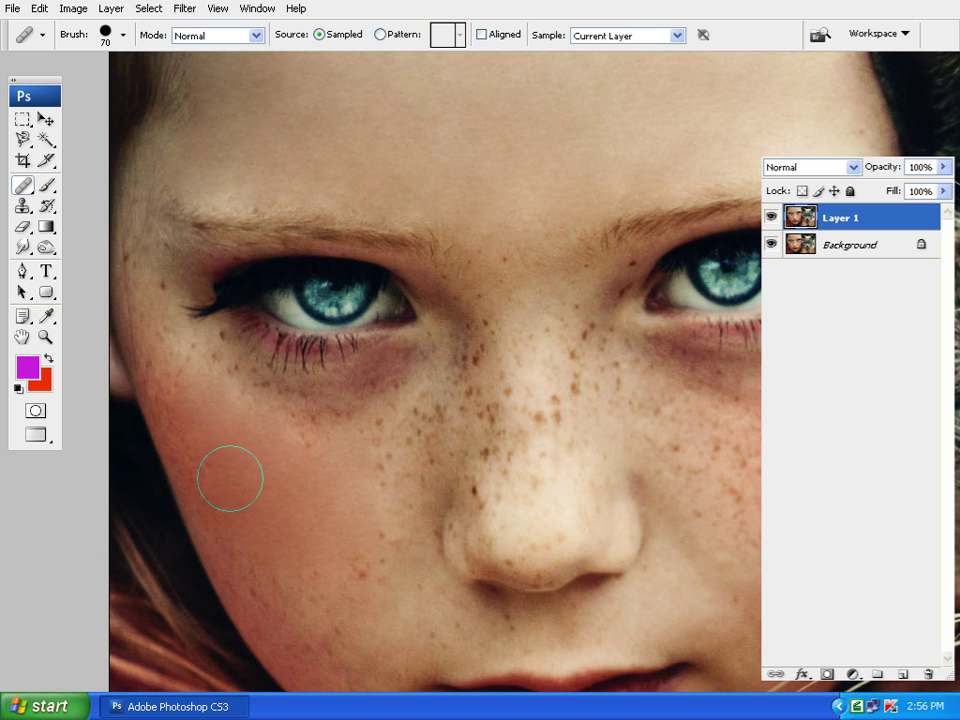
# - Resample forehead skin and heal the freckles on the upper cheek below the eye and inward toward the nose
pyautogui.keyDown('alt'); pyautogui.click(484, 162); pyautogui.keyUp('alt')
pyautogui.click(324, 454)
pyautogui.click(236, 411)
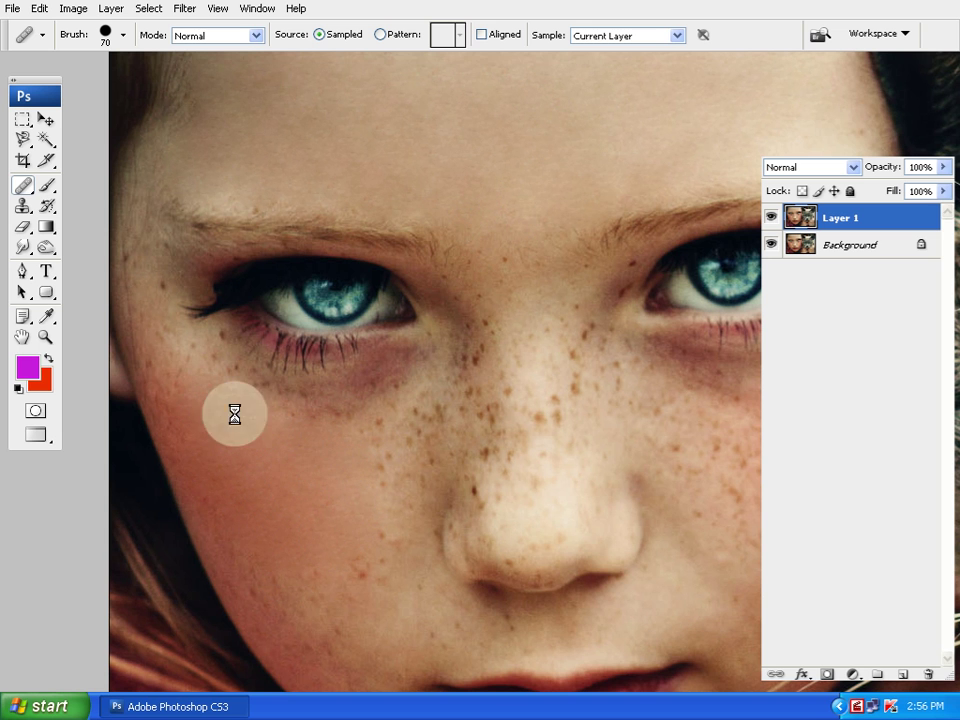
pyautogui.click(386, 456)
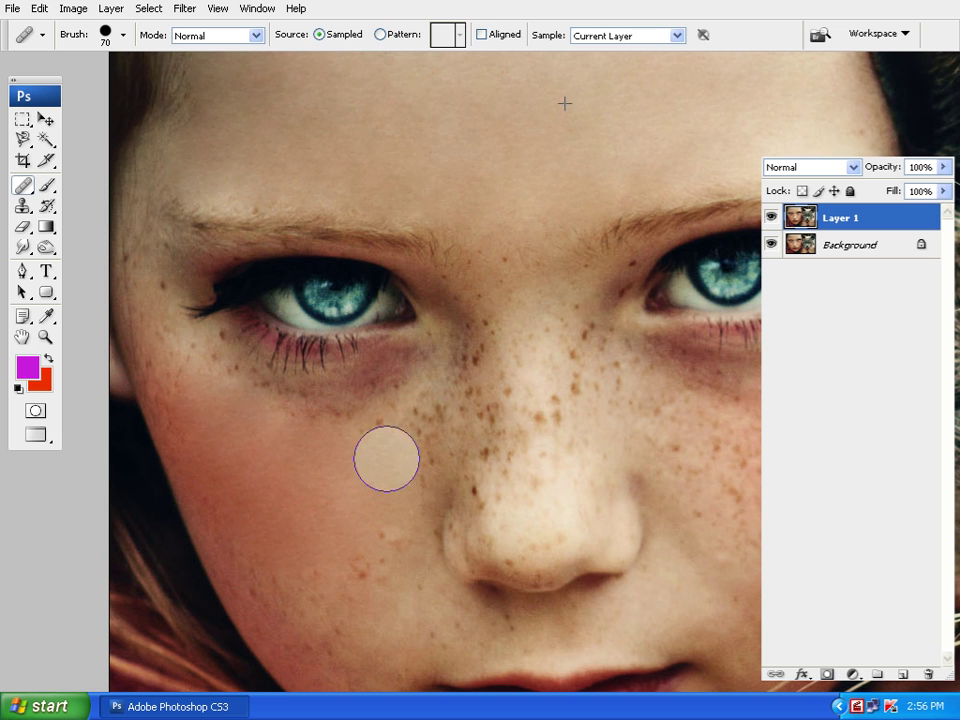
pyautogui.click(384, 524)
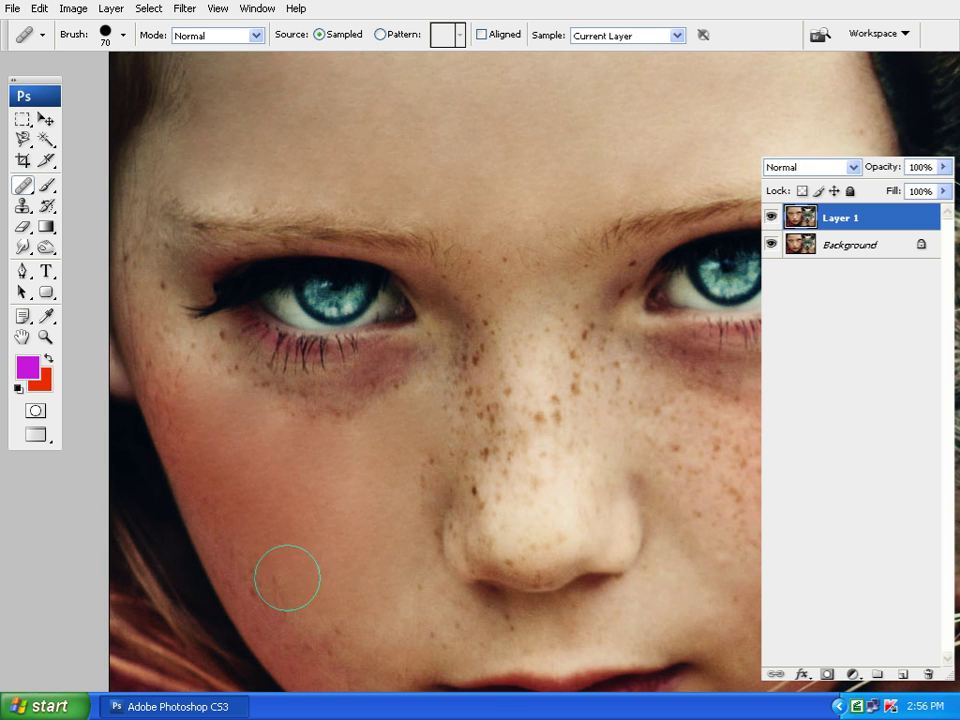
# - Enlarge the healing brush to 100 px and try to heal the side of the nose with skin sampled from the forehead
pyautogui.moveTo(461, 604); pyautogui.dragTo(553, 386)
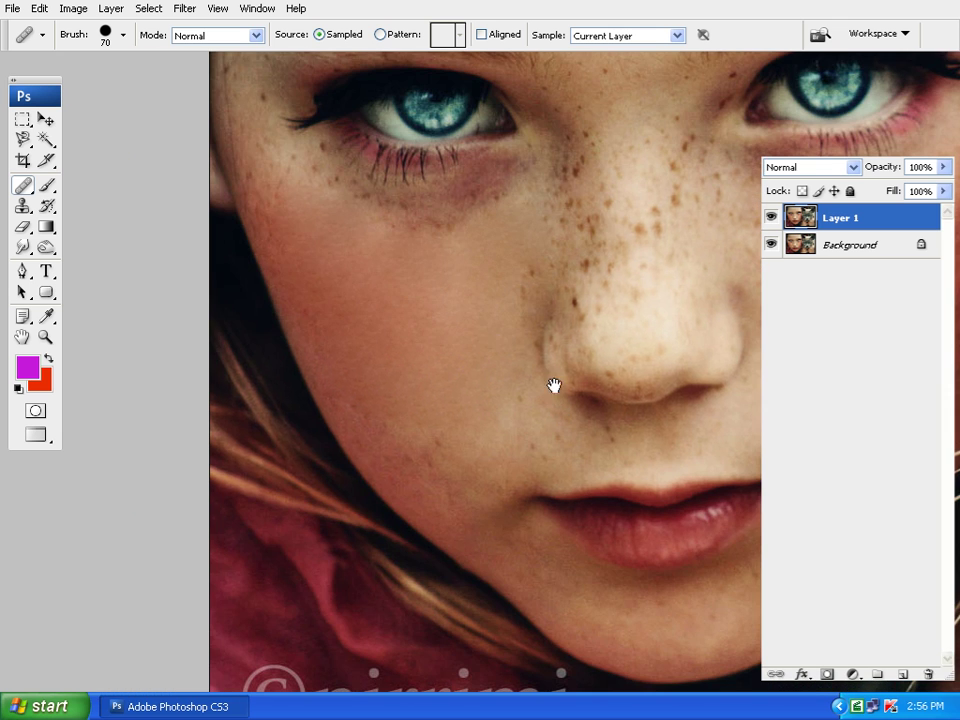
pyautogui.hotkey('ctrl', '-')
pyautogui.moveTo(603, 356); pyautogui.dragTo(450, 372)
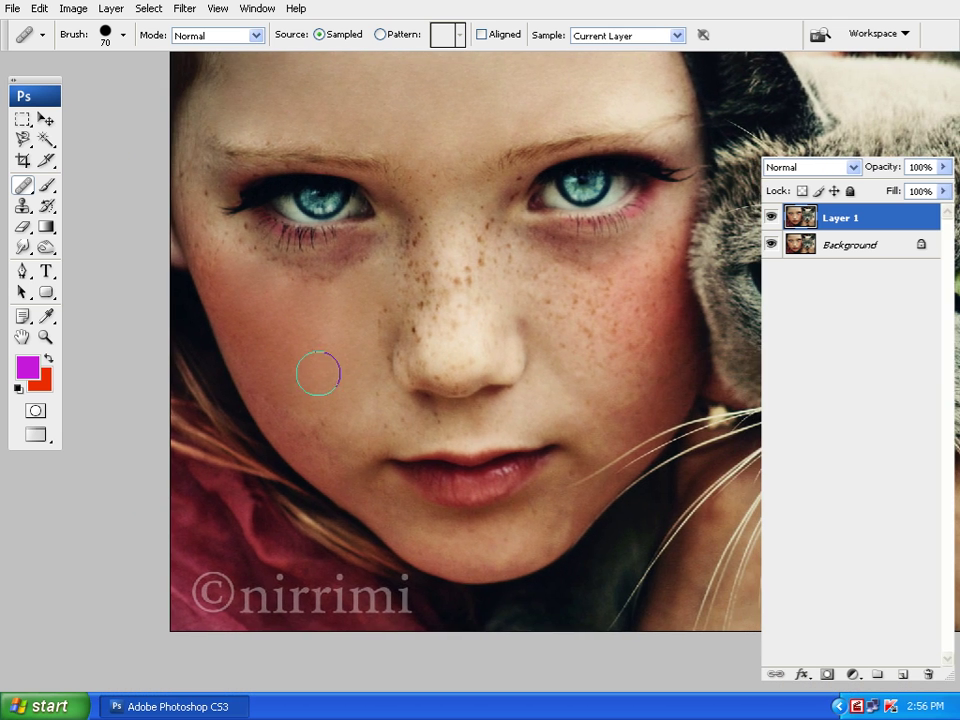
pyautogui.moveTo(438, 113); pyautogui.dragTo(461, 196)
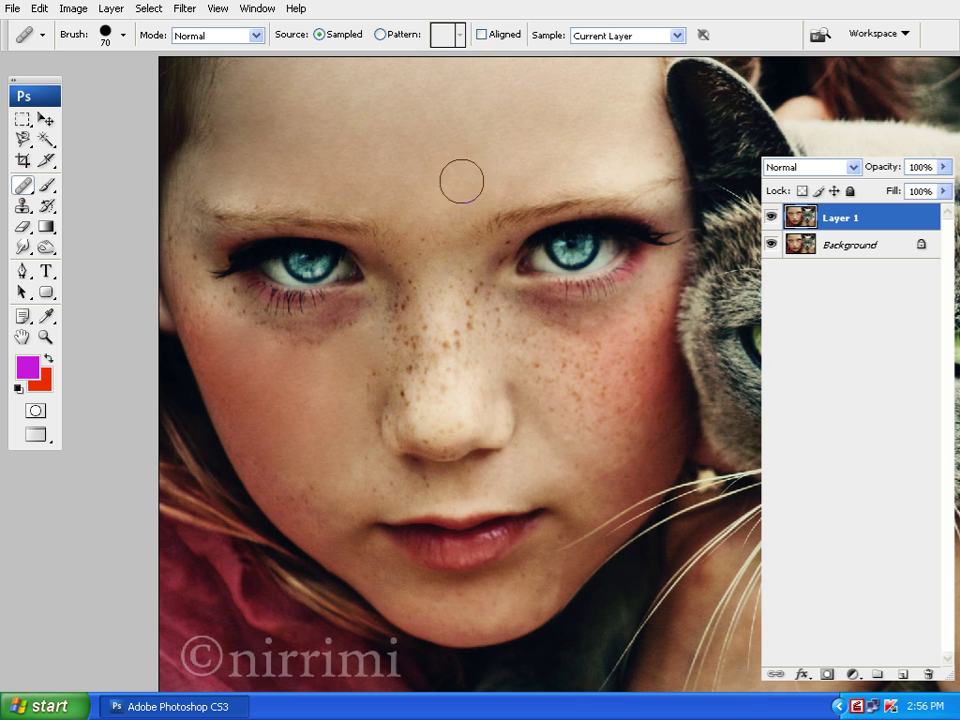
pyautogui.press(']')
pyautogui.press(']')
pyautogui.press(']')
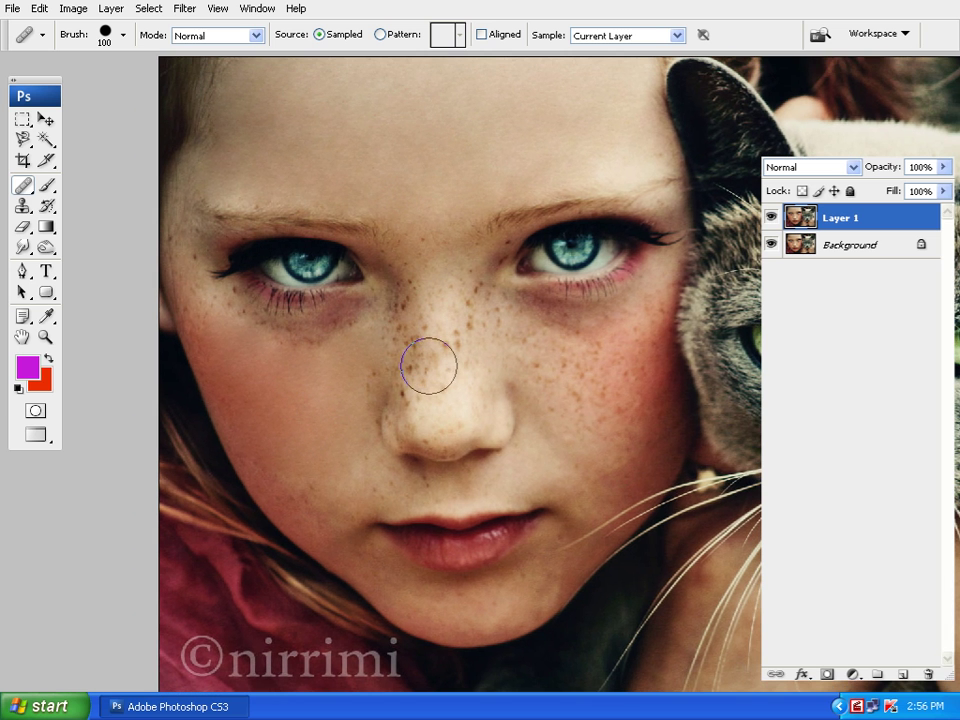
pyautogui.keyDown('alt'); pyautogui.click(416, 143); pyautogui.keyUp('alt')
pyautogui.click(399, 392)
pyautogui.click(395, 429)
pyautogui.click(413, 379)
pyautogui.click(409, 340)
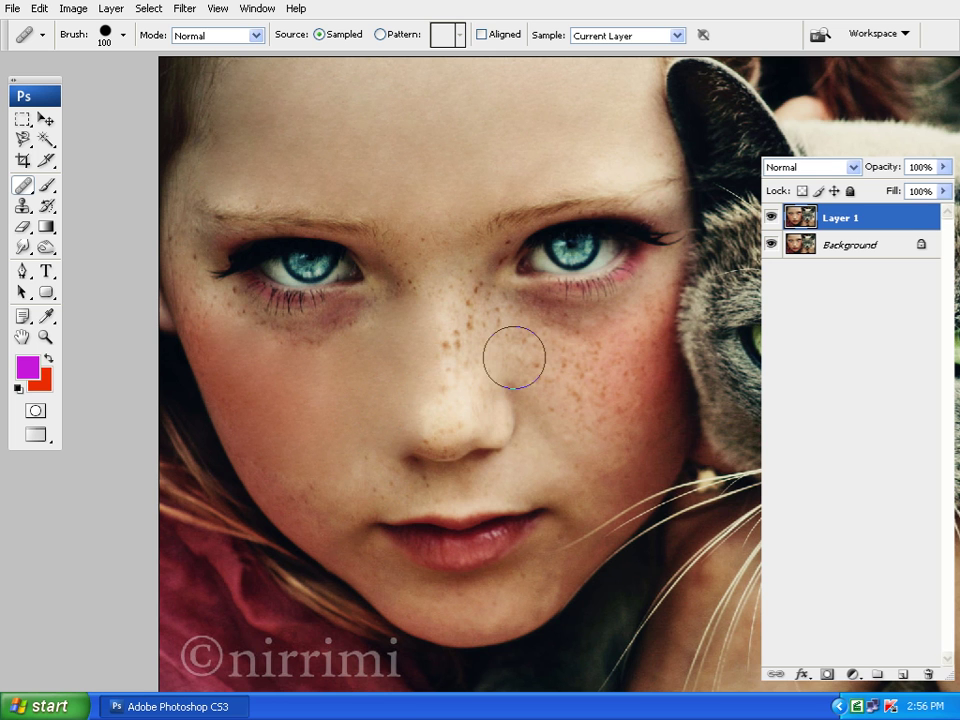
# - Undo the healing strokes made along the side and bridge of the nose
pyautogui.hotkey('ctrl', 'alt', 'z')
pyautogui.hotkey('ctrl', 'alt', 'z')
pyautogui.hotkey('ctrl', 'alt', 'z')
pyautogui.hotkey('ctrl', 'alt', 'z')
pyautogui.hotkey('ctrl', 'alt', 'z')
pyautogui.hotkey('ctrl', 'alt', 'z')
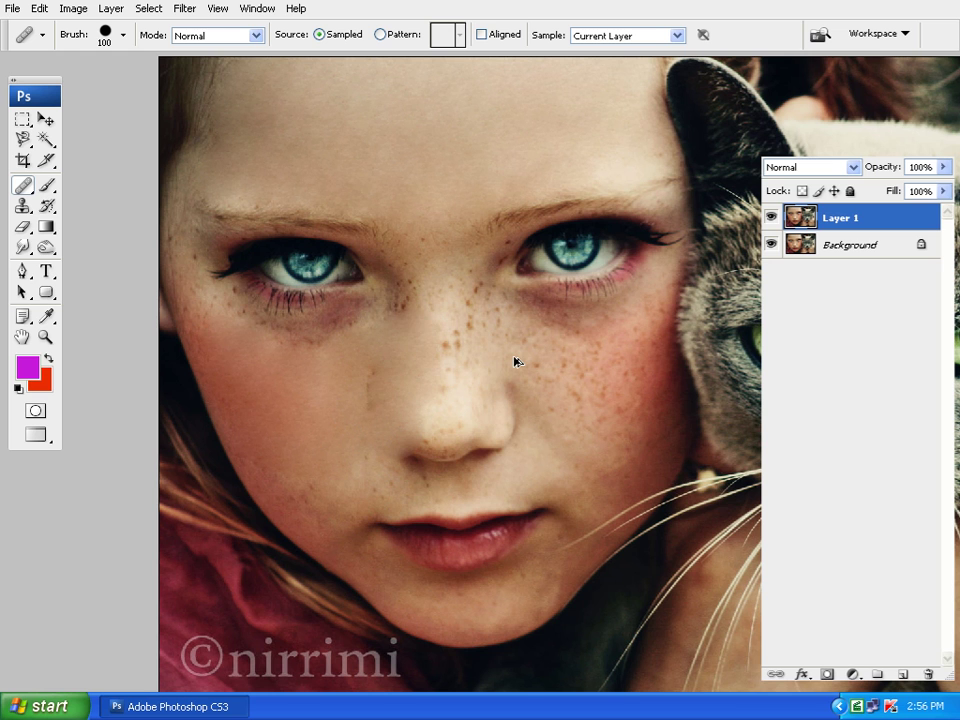
pyautogui.hotkey('ctrl', 'alt', 'z')
pyautogui.hotkey('ctrl', 'alt', 'z')
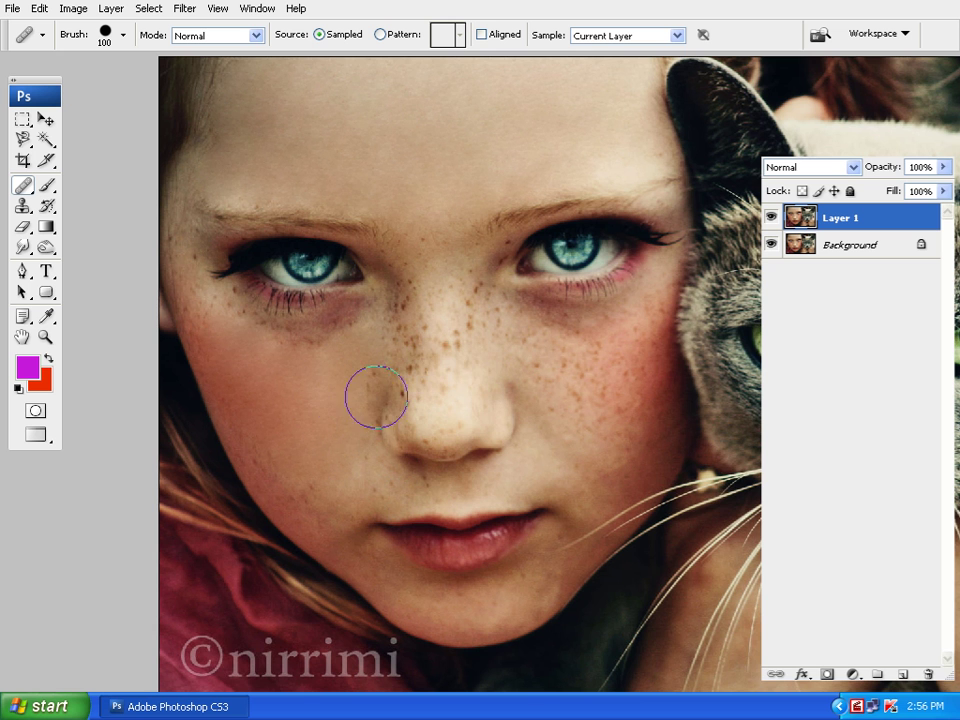
# - Reduce the healing brush to 60 px and heal the freckles beneath the lashes of the eye farthest from the cat
pyautogui.moveTo(418, 395); pyautogui.dragTo(512, 354)
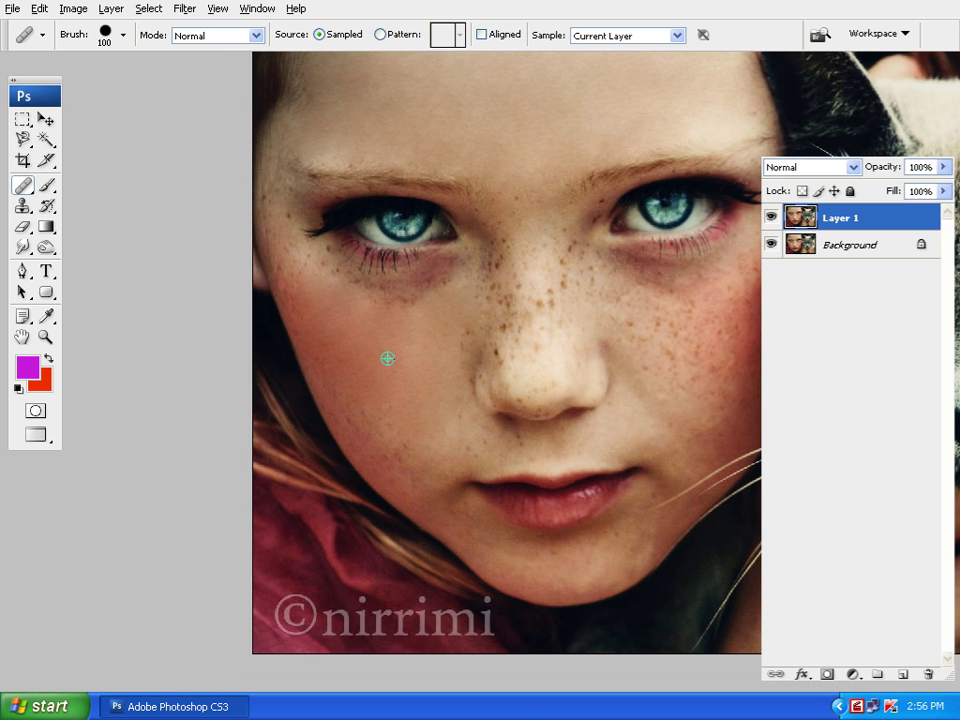
pyautogui.moveTo(476, 441)
pyautogui.mouseDown()
pyautogui.moveTo(511, 391)
pyautogui.moveTo(549, 422)
pyautogui.mouseUp()
pyautogui.hotkey('ctrl', '+')
pyautogui.press('[')
pyautogui.press('[')
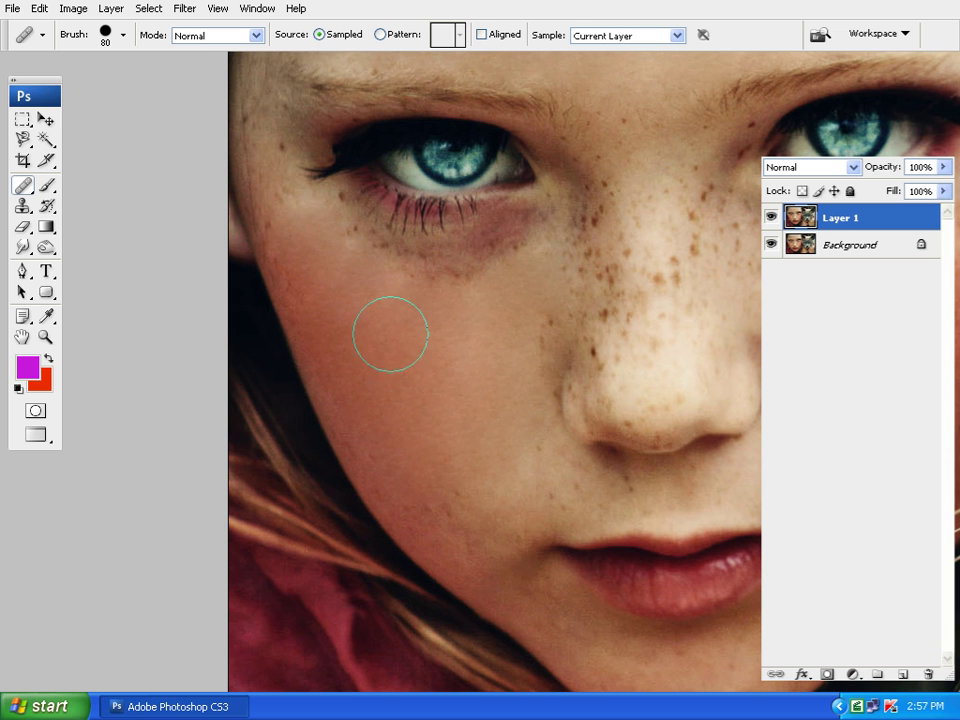
pyautogui.moveTo(429, 375); pyautogui.dragTo(426, 359)
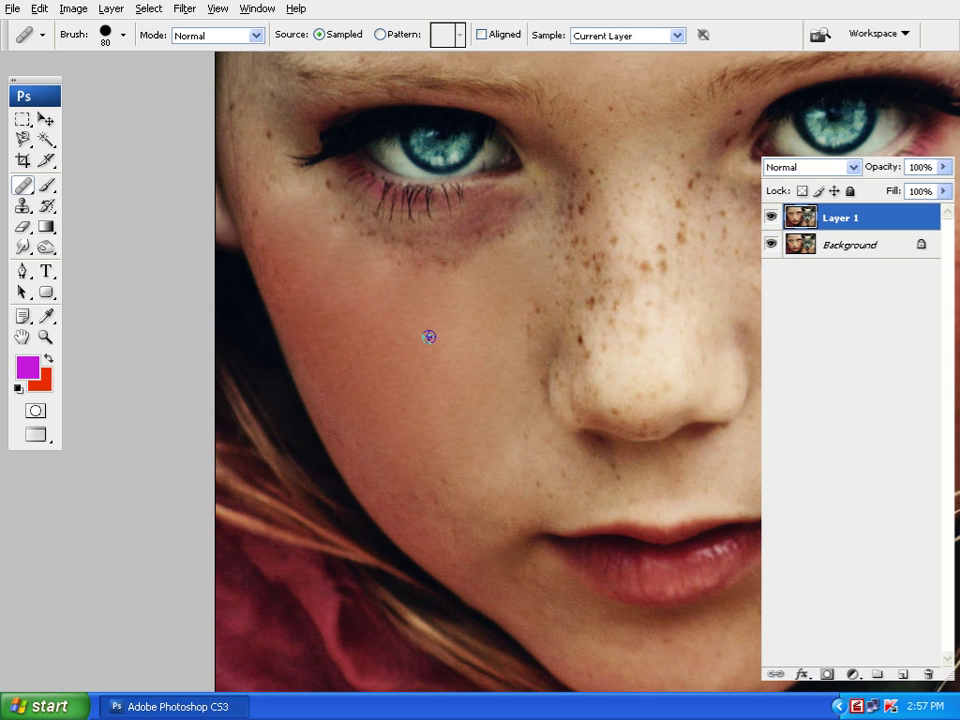
pyautogui.press('[')
pyautogui.press('[')
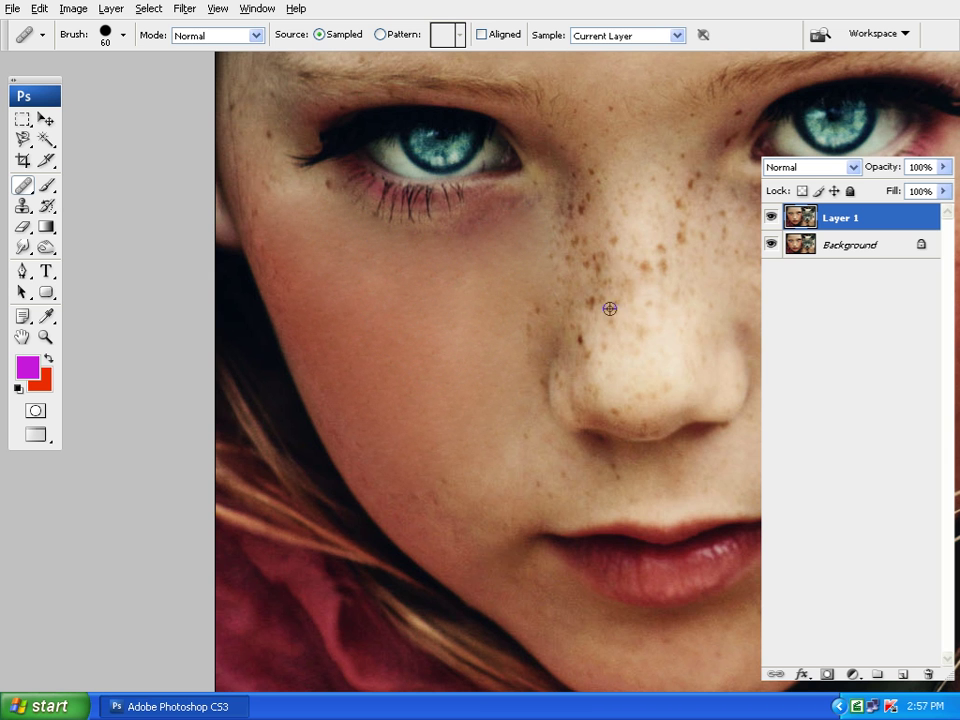
# - Sample clear skin and heal the freckles across the middle of the cheek next to the cat
pyautogui.moveTo(634, 350); pyautogui.dragTo(452, 326)
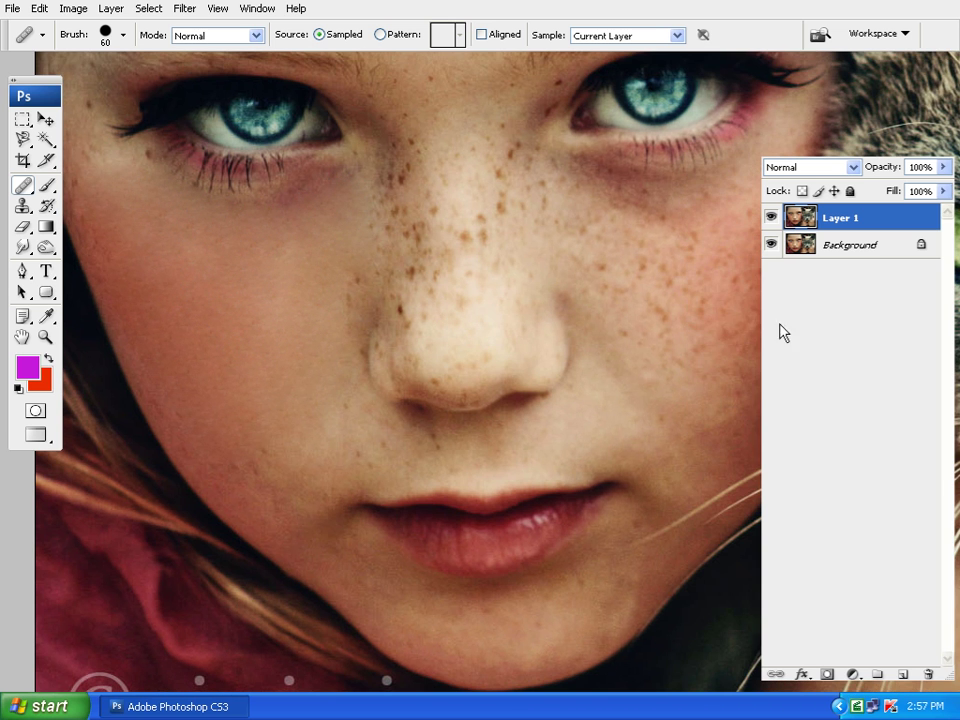
pyautogui.moveTo(686, 317)
pyautogui.mouseDown()
pyautogui.moveTo(596, 317)
pyautogui.moveTo(632, 300)
pyautogui.moveTo(633, 330)
pyautogui.mouseUp()
pyautogui.click(567, 288)
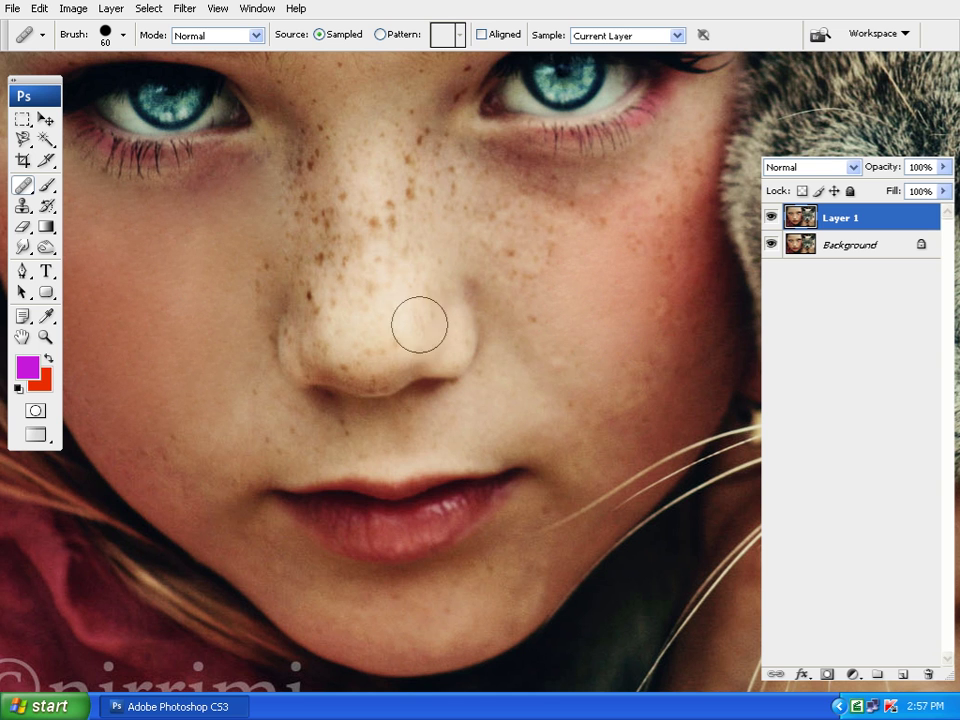
pyautogui.click(616, 225)
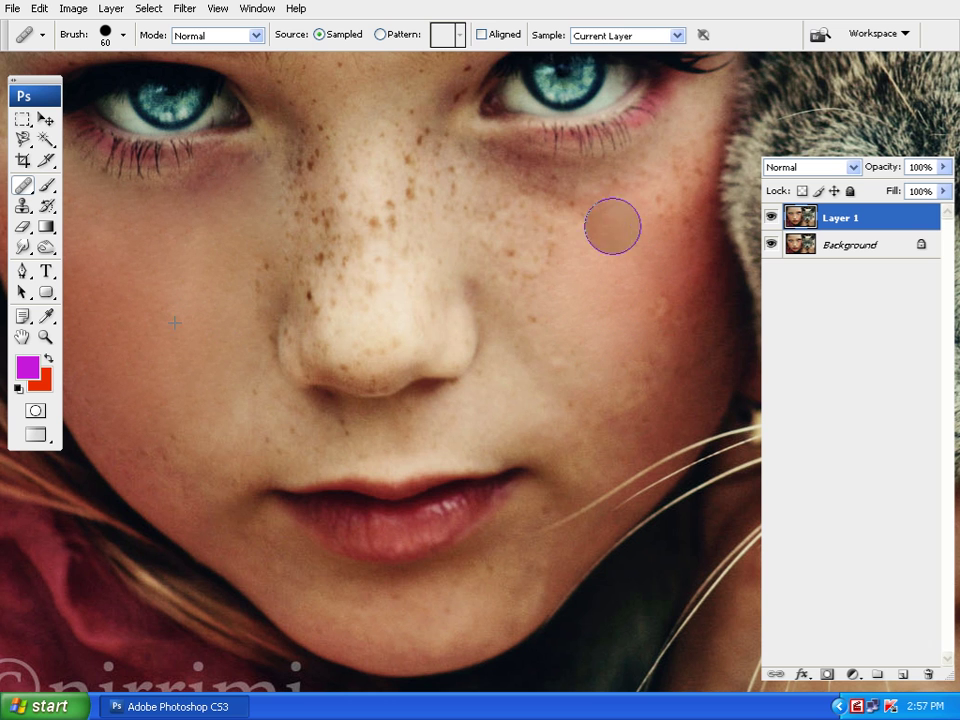
pyautogui.click(501, 225)
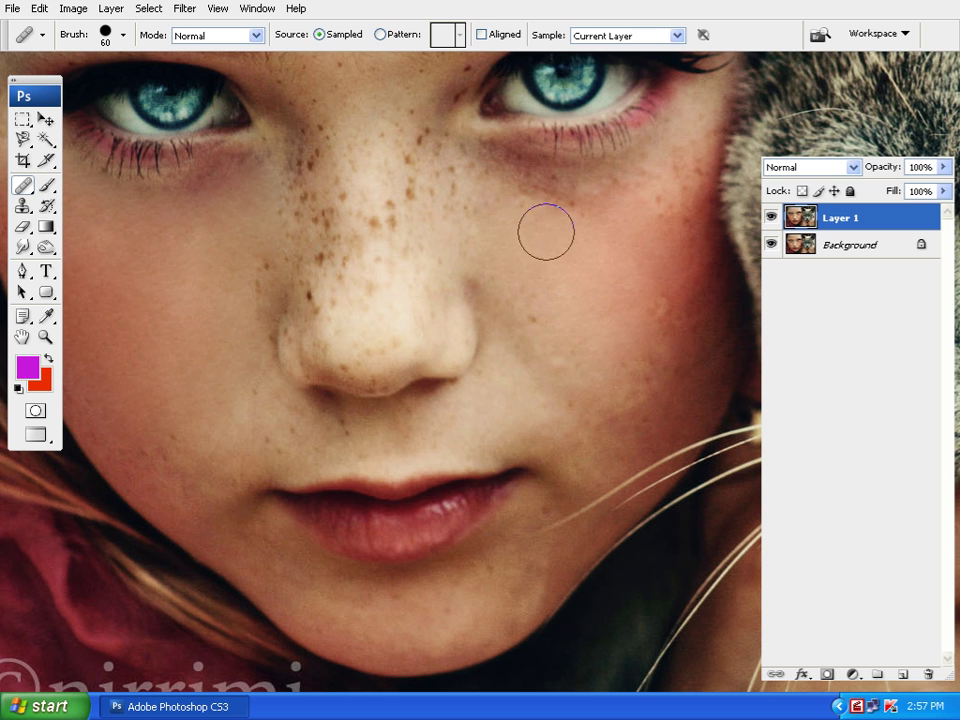
# - Heal the remaining freckles beside the nostril and down the lower cheek next to the cat
pyautogui.moveTo(616, 305); pyautogui.dragTo(706, 288)
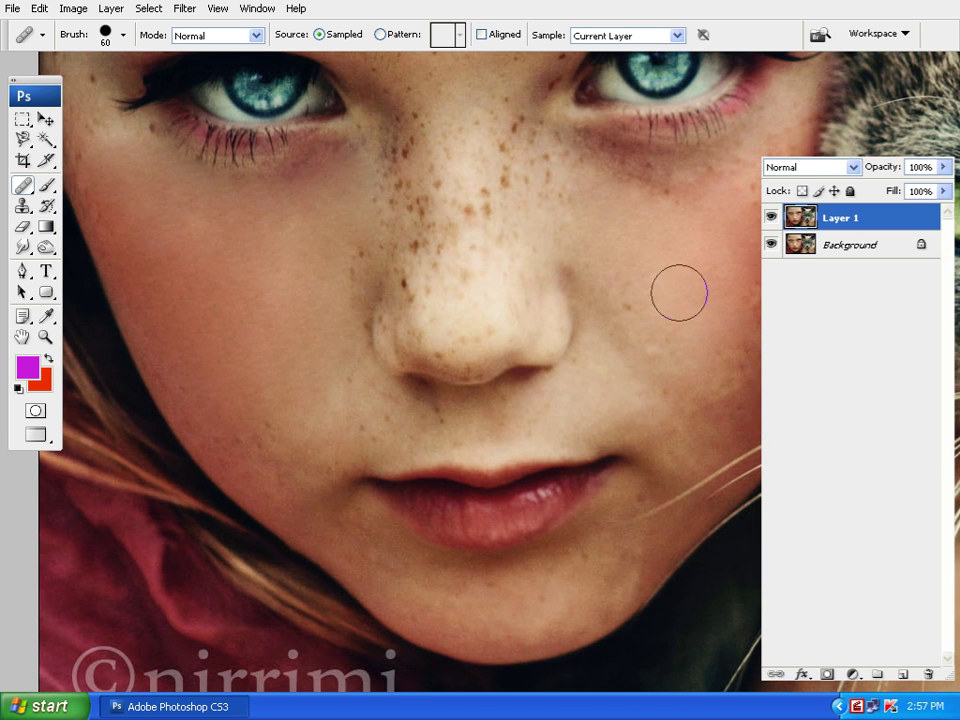
pyautogui.click(645, 313)
pyautogui.click(673, 339)
pyautogui.click(708, 354)
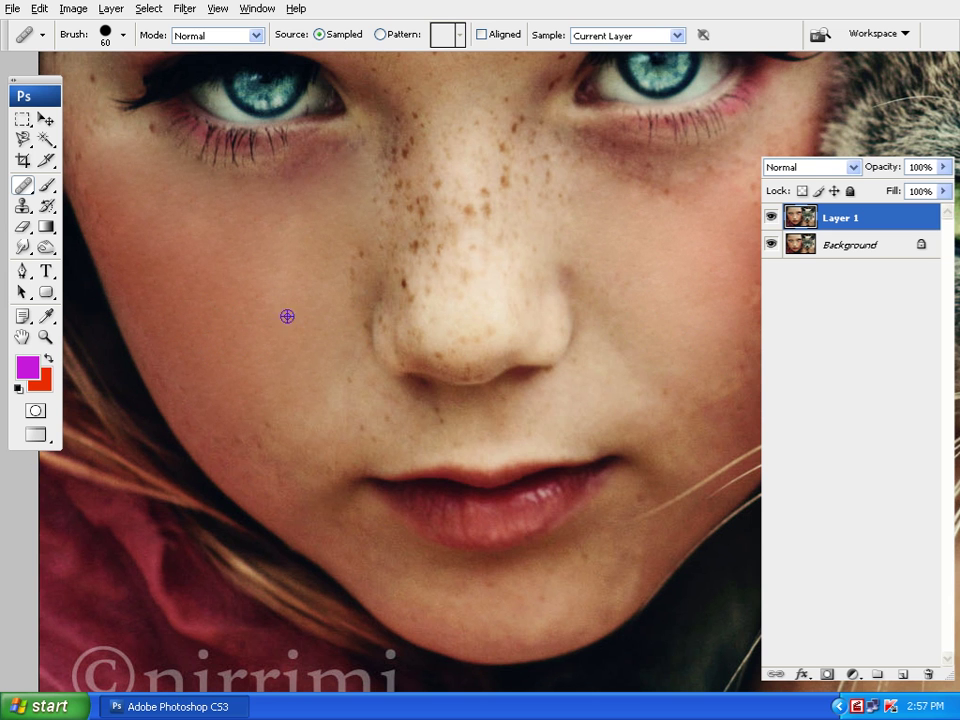
# - Resample cheek skin and heal the freckles beneath the eye nearest the cat, from the outer cheek toward the nose
pyautogui.moveTo(622, 322); pyautogui.dragTo(566, 304)
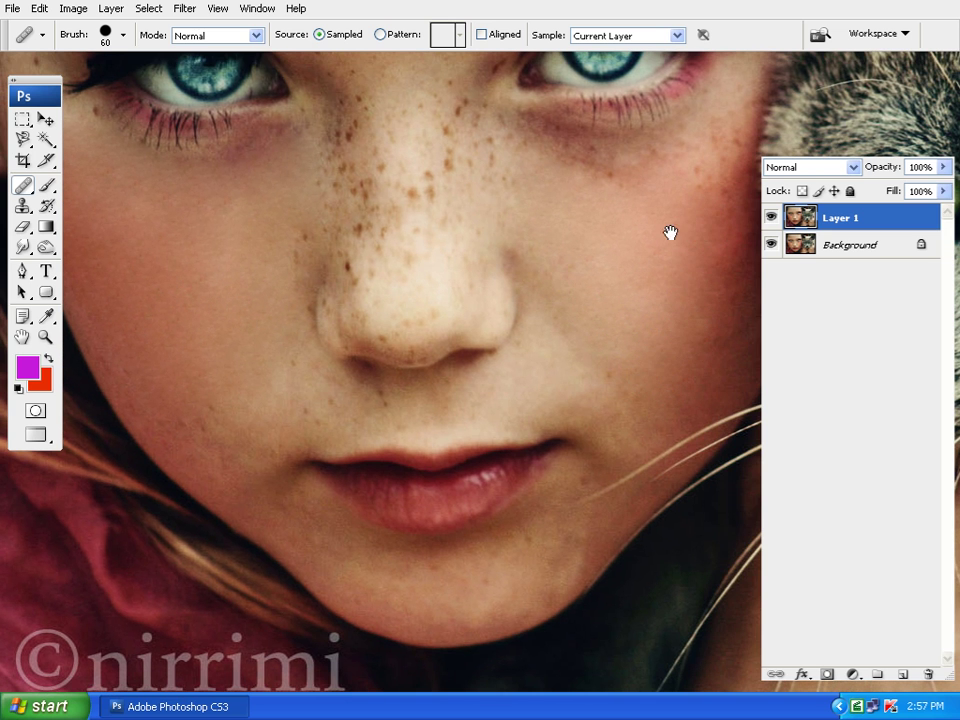
pyautogui.moveTo(671, 229); pyautogui.dragTo(588, 234)
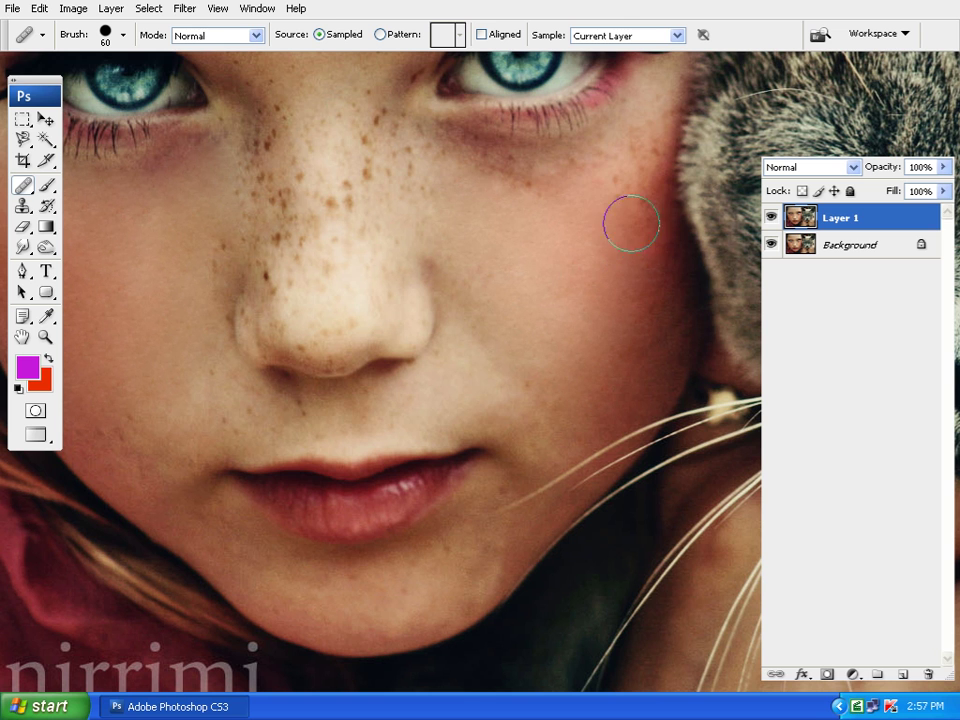
pyautogui.click(618, 184)
pyautogui.click(576, 197)
pyautogui.click(553, 193)
pyautogui.click(498, 181)
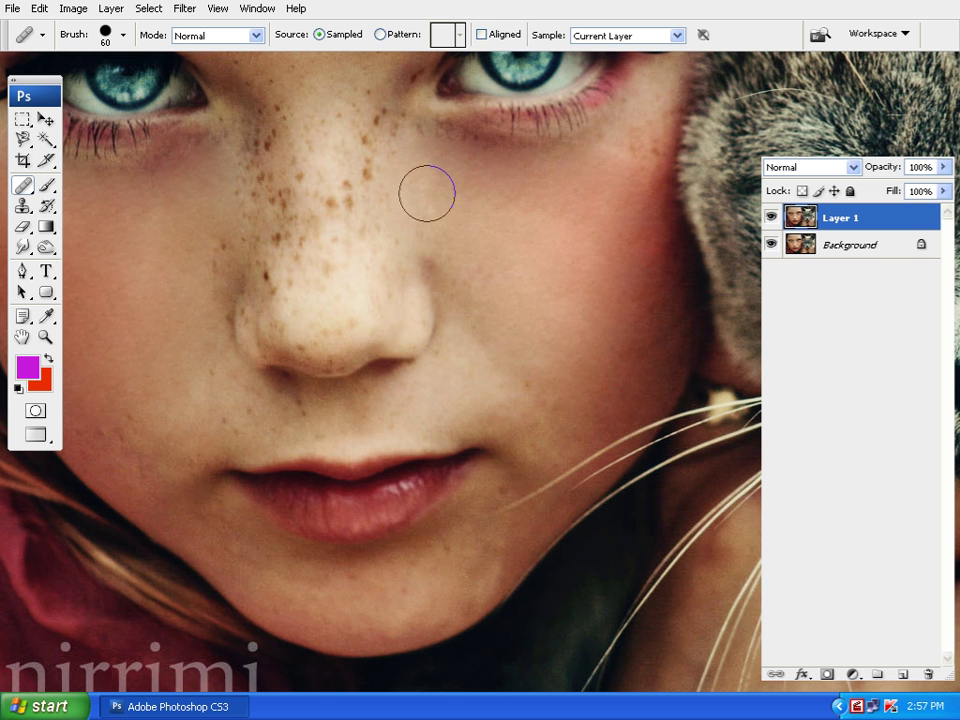
pyautogui.click(540, 209)
# - Return the girl's portrait to a standard document window and minimize it
pyautogui.press('space')
pyautogui.moveTo(597, 270)
pyautogui.mouseDown()
pyautogui.moveTo(619, 227)
pyautogui.moveTo(724, 450)
pyautogui.moveTo(549, 316)
pyautogui.mouseUp()
pyautogui.hotkey('ctrl', '0')
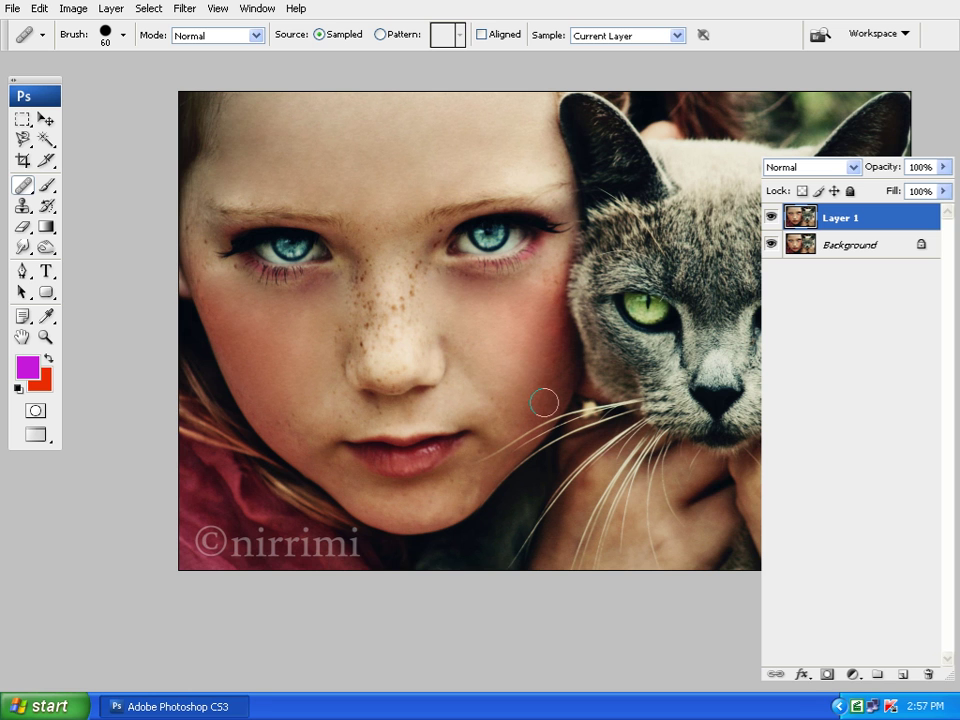
pyautogui.press('f')
pyautogui.press('f')
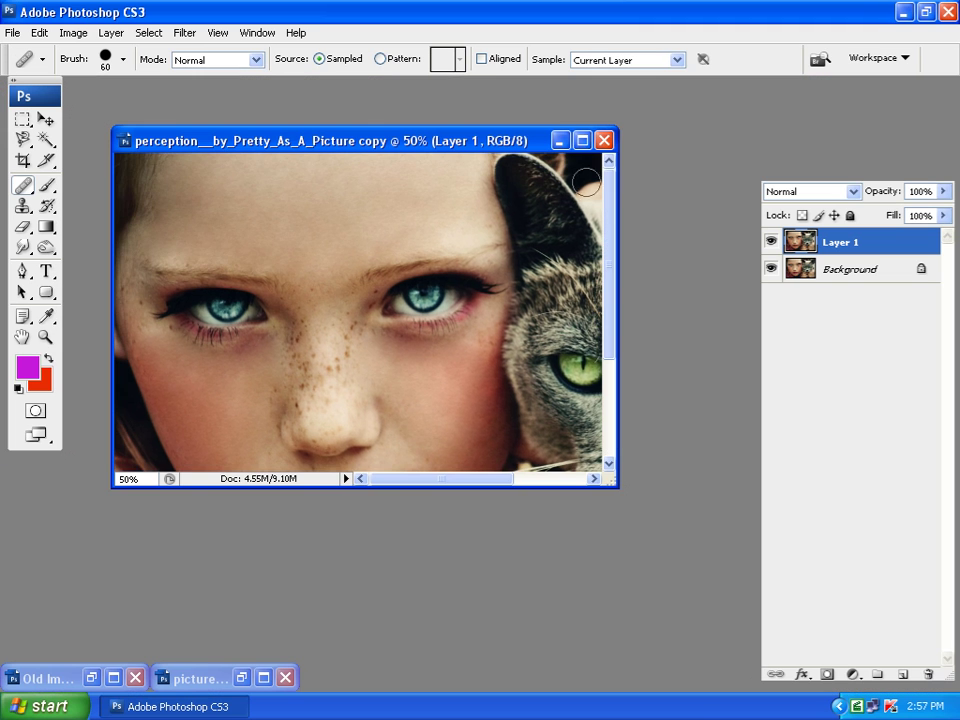
pyautogui.moveTo(550, 137); pyautogui.dragTo(550, 140)
pyautogui.click(560, 143)
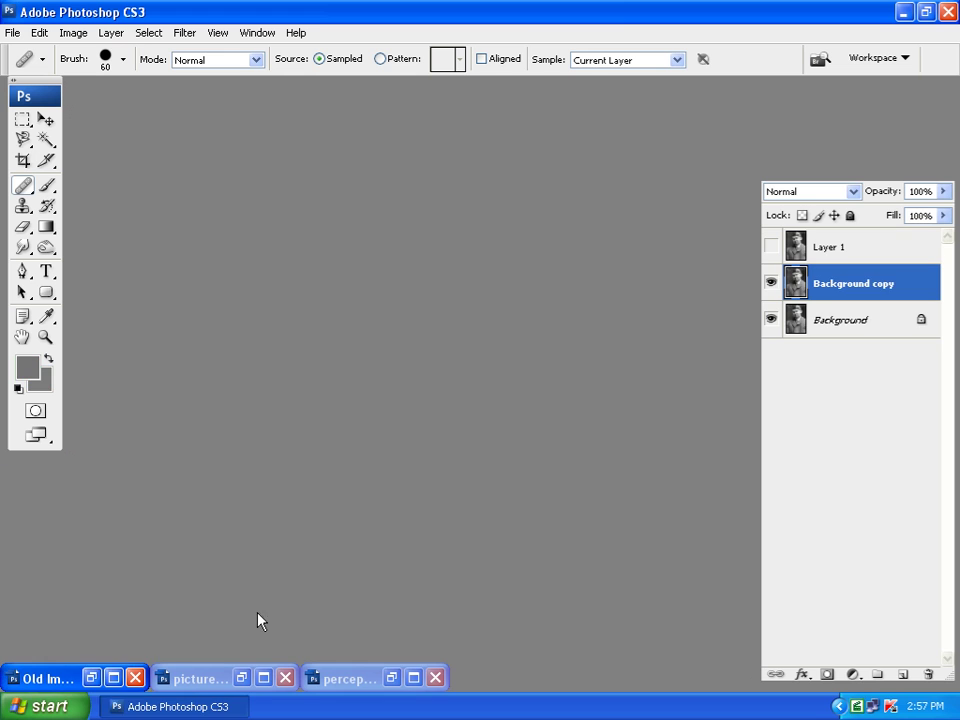
# - Restore the Old Image copy document and display the whole portrait in full-screen mode with the menu bar
pyautogui.click(241, 679)
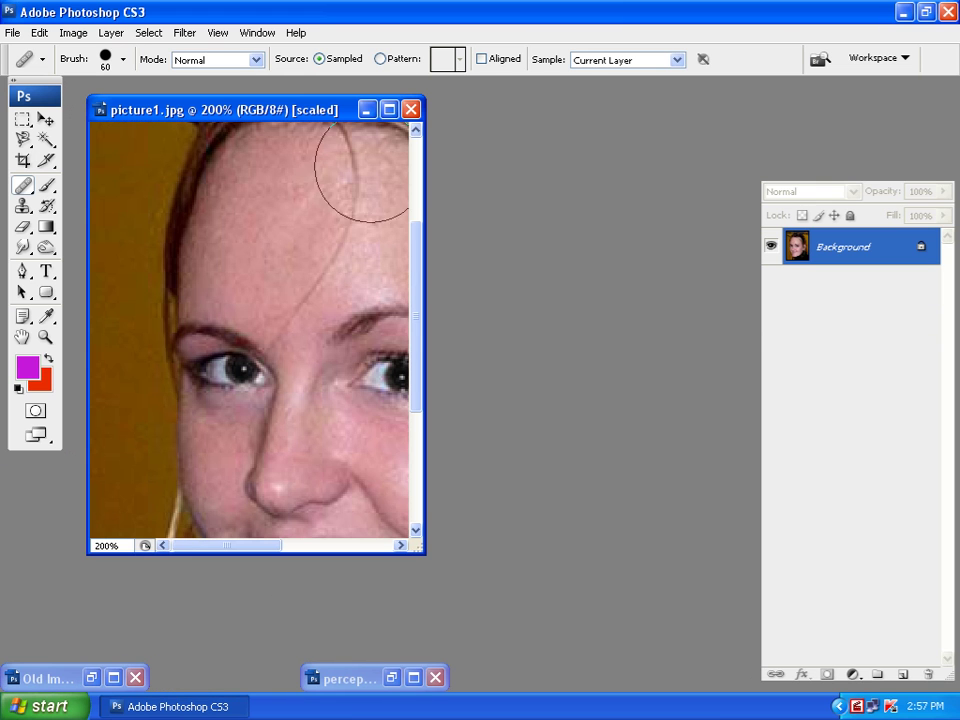
pyautogui.click(362, 107)
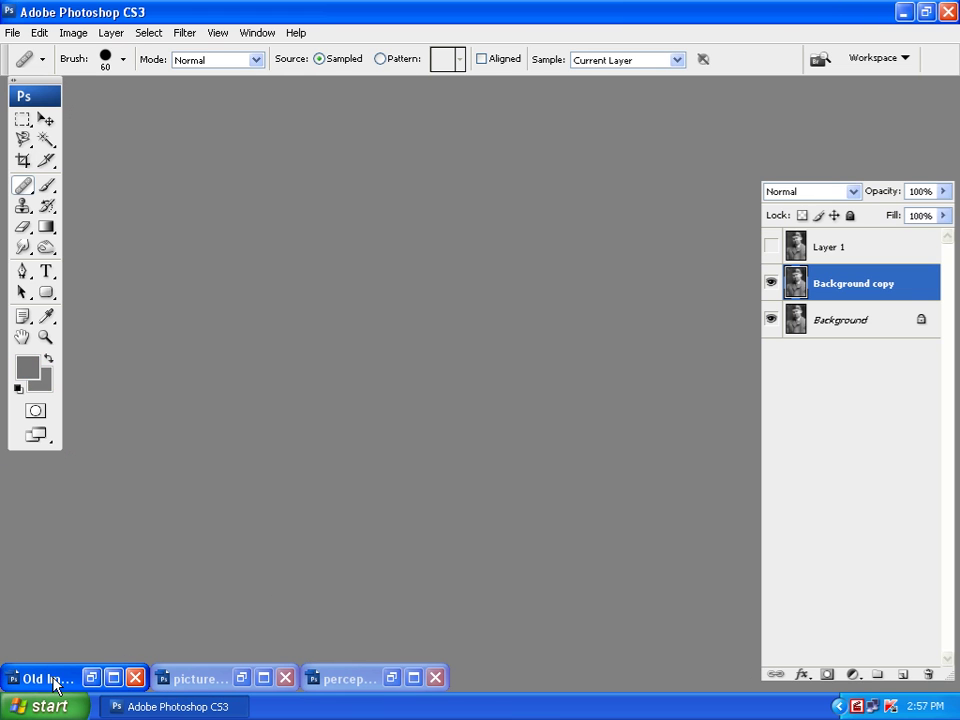
pyautogui.click(92, 679)
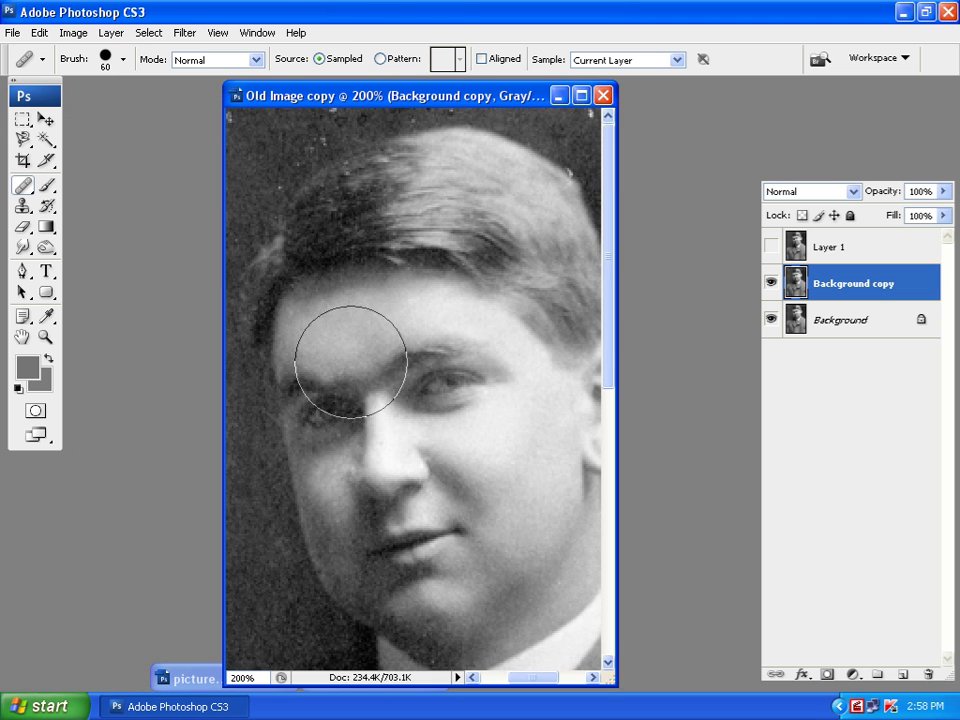
pyautogui.press('f')
pyautogui.press('f')
pyautogui.moveTo(540, 465); pyautogui.dragTo(436, 383)
pyautogui.hotkey('ctrl', '-')
pyautogui.hotkey('ctrl', '-')
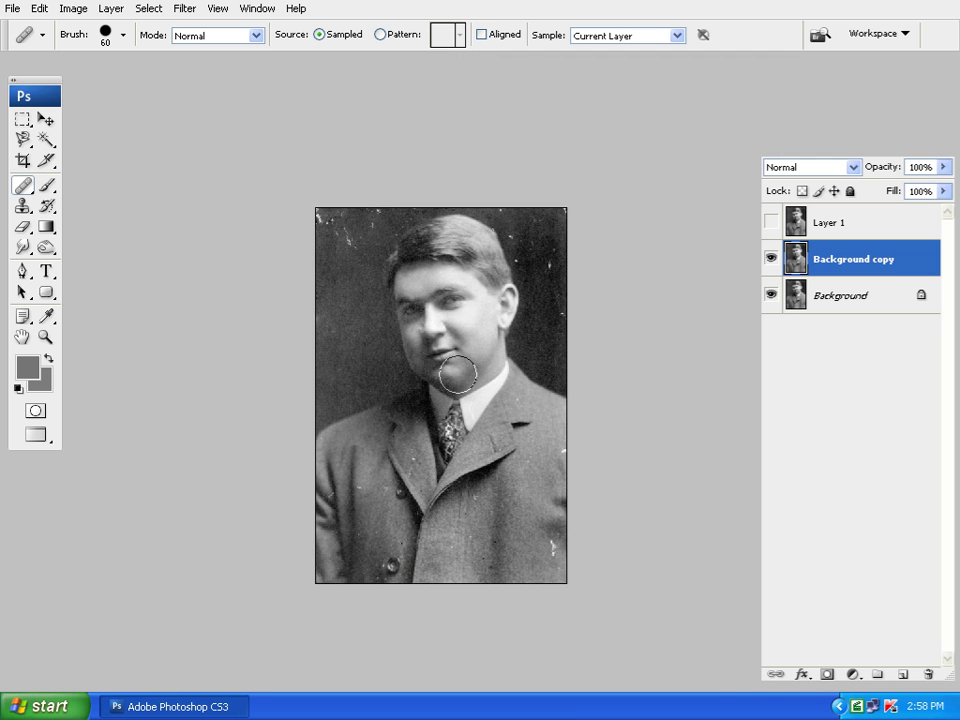
# - Show and select Layer 1 of the old portrait, and reduce the healing brush to 40 px
pyautogui.click(772, 224)
pyautogui.moveTo(600, 332); pyautogui.dragTo(594, 317)
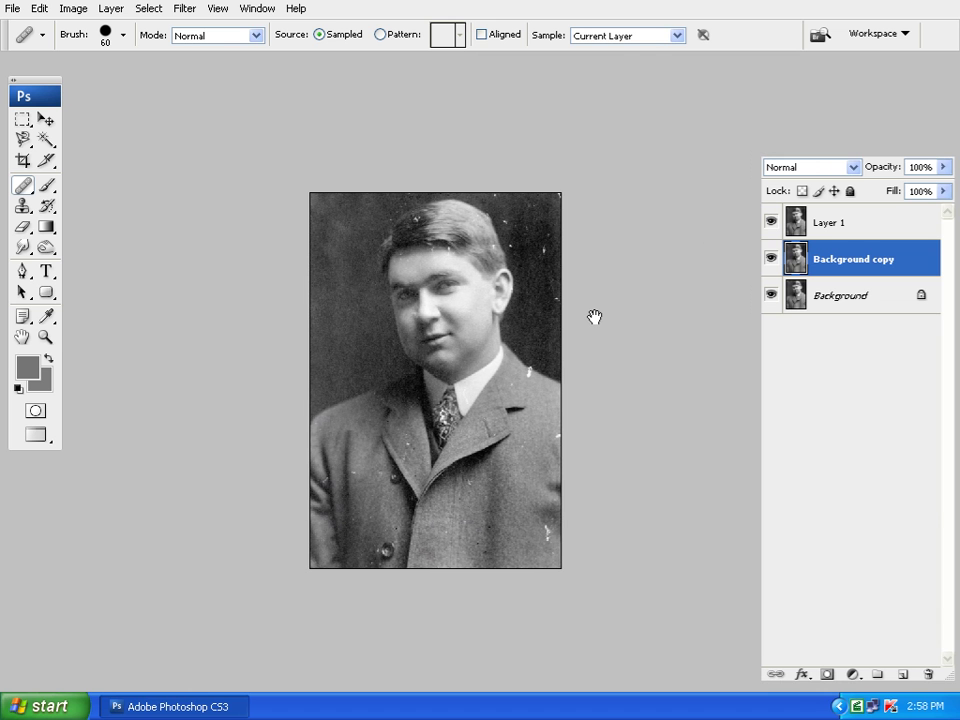
pyautogui.hotkey('ctrl', '+')
pyautogui.hotkey('ctrl', '+')
pyautogui.moveTo(431, 208); pyautogui.dragTo(508, 328)
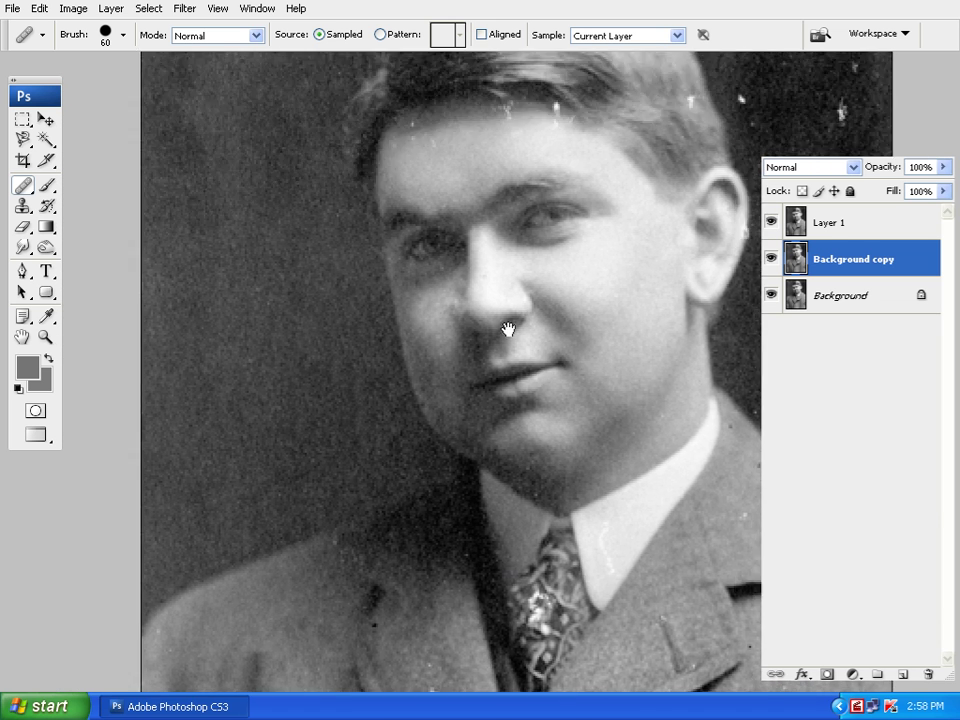
pyautogui.moveTo(450, 277); pyautogui.dragTo(497, 360)
pyautogui.press('[')
pyautogui.press('[')
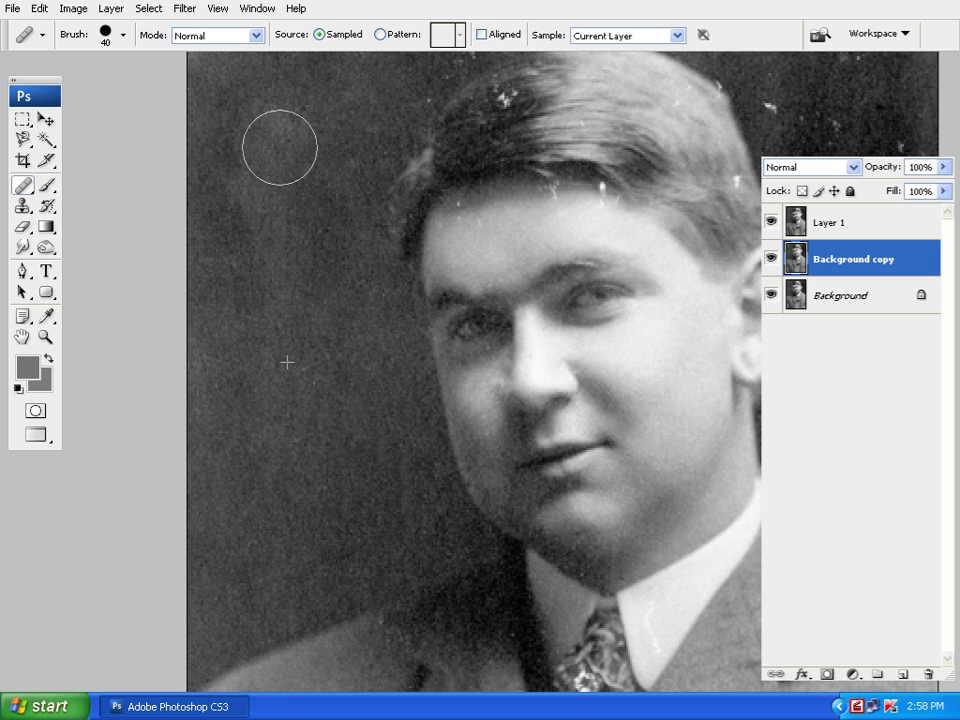
pyautogui.click(880, 223)
# - Sample clean backdrop and heal the blemishes in the dark background on both sides of the man's head
pyautogui.keyDown('alt'); pyautogui.click(268, 373); pyautogui.keyUp('alt')
pyautogui.moveTo(264, 238)
pyautogui.mouseDown()
pyautogui.moveTo(238, 178)
pyautogui.moveTo(273, 173)
pyautogui.moveTo(294, 144)
pyautogui.moveTo(265, 116)
pyautogui.mouseUp()
pyautogui.moveTo(384, 378); pyautogui.dragTo(259, 506)
pyautogui.moveTo(491, 508); pyautogui.dragTo(377, 489)
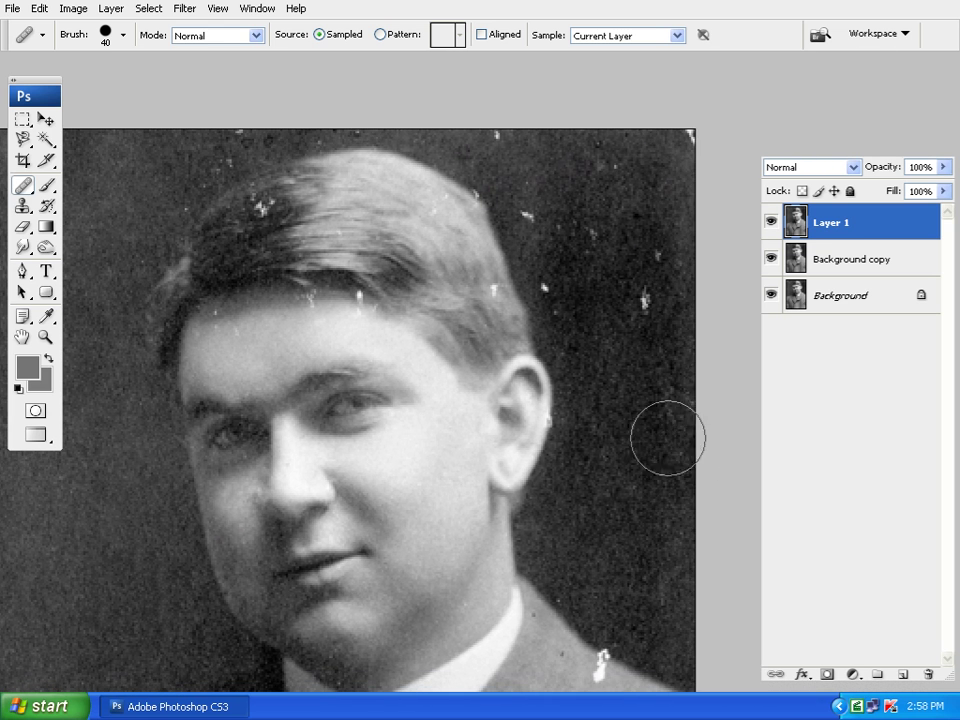
pyautogui.moveTo(643, 301); pyautogui.dragTo(655, 256)
pyautogui.keyDown('alt'); pyautogui.click(645, 326); pyautogui.keyUp('alt')
pyautogui.click(597, 233)
pyautogui.click(613, 166)
pyautogui.click(671, 144)
pyautogui.keyDown('alt'); pyautogui.click(661, 378); pyautogui.keyUp('alt')
pyautogui.click(639, 488)
# - Reduce the healing brush to 30 px and heal the white specks in the backdrop just outside the man's hair
pyautogui.press('space')
pyautogui.moveTo(655, 525); pyautogui.dragTo(633, 500)
pyautogui.hotkey('ctrl', '+')
pyautogui.press('space')
pyautogui.moveTo(640, 300); pyautogui.dragTo(478, 575)
pyautogui.press('[')
pyautogui.press('[')
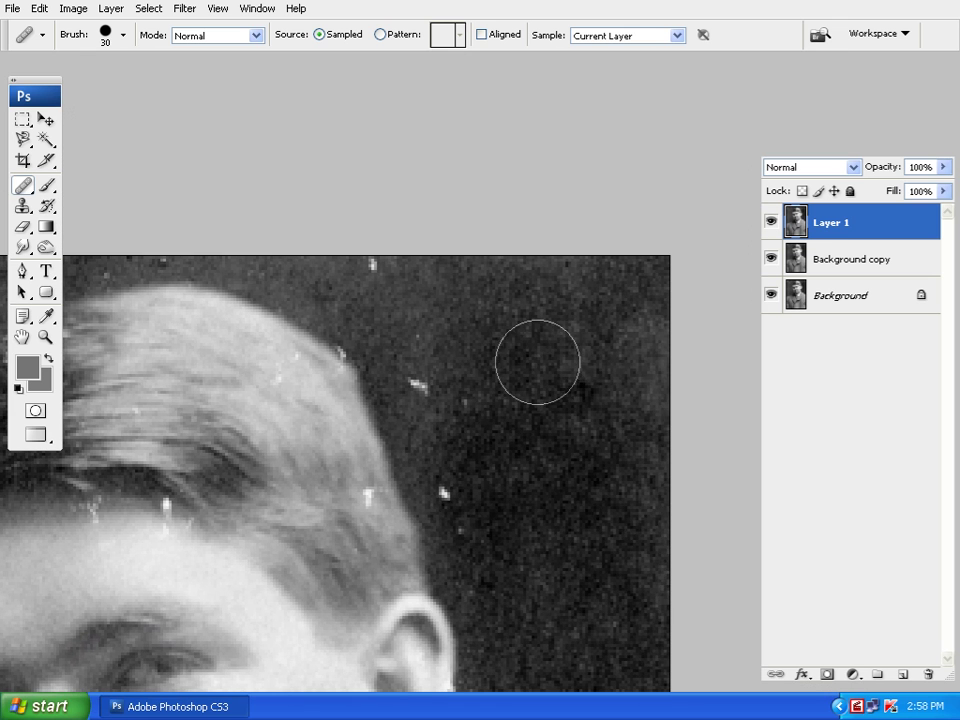
pyautogui.click(452, 482)
pyautogui.click(440, 386)
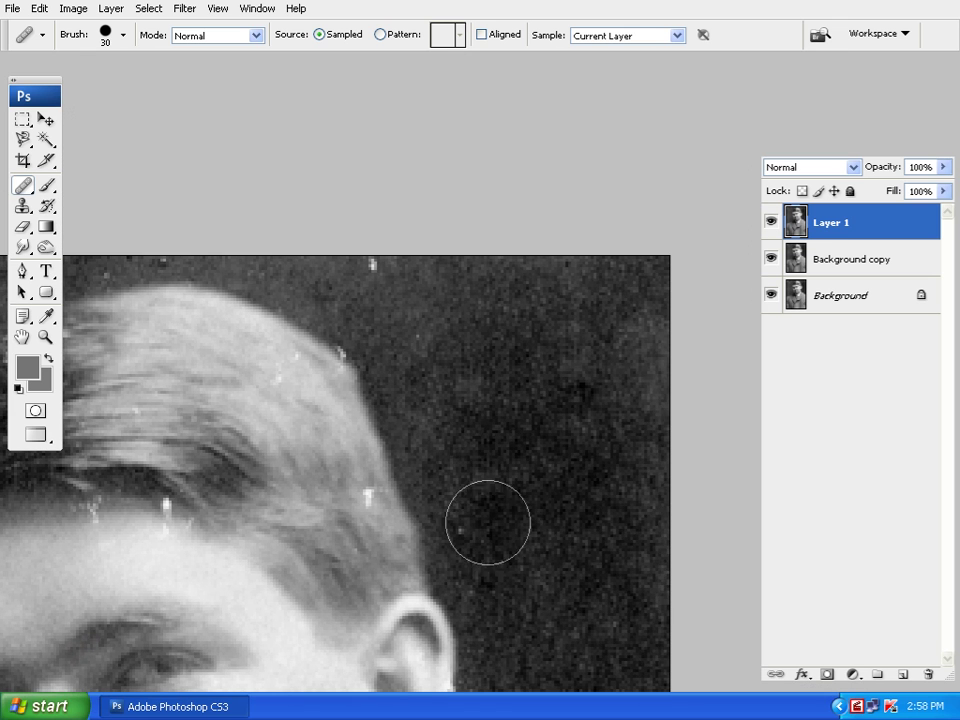
# - Reduce the healing brush to 15 px for the white scratch on the shoulder edge of the jacket
pyautogui.press('space')
pyautogui.moveTo(390, 268); pyautogui.dragTo(385, 317)
pyautogui.hotkey('ctrl', '-')
pyautogui.hotkey('ctrl', '-')
pyautogui.press('space')
pyautogui.moveTo(432, 358); pyautogui.dragTo(312, 400)
pyautogui.hotkey('ctrl', '+')
pyautogui.hotkey('ctrl', '+')
pyautogui.hotkey('ctrl', '+')
pyautogui.press('space')
pyautogui.moveTo(454, 426); pyautogui.dragTo(353, 397)
pyautogui.press('[')
pyautogui.press('[')
pyautogui.press('[')
pyautogui.press('[')
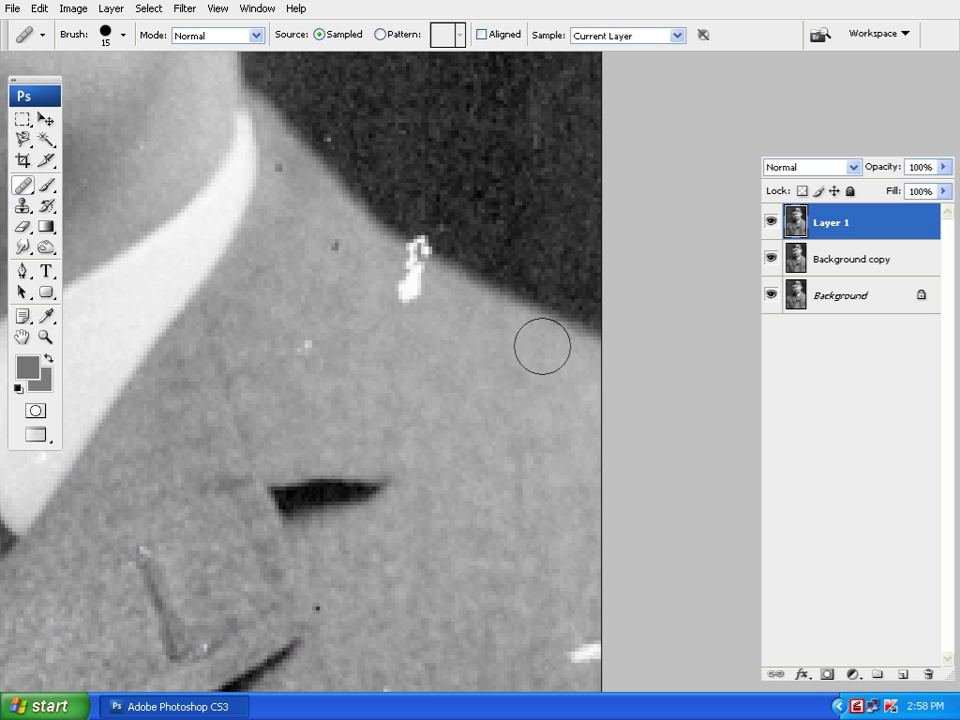
# - With the Clone Stamp at 10 px, cover the white scratch on the shoulder edge and the nearby specks on the jacket
pyautogui.click(28, 206)
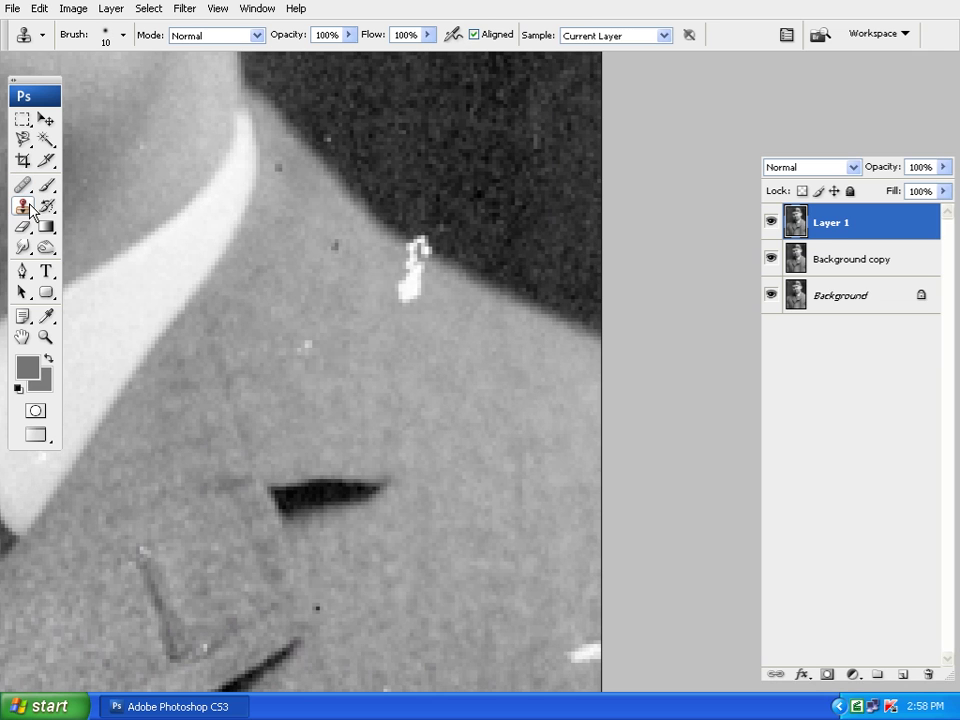
pyautogui.keyDown('alt'); pyautogui.click(460, 246); pyautogui.keyUp('alt')
pyautogui.moveTo(435, 242); pyautogui.dragTo(414, 223)
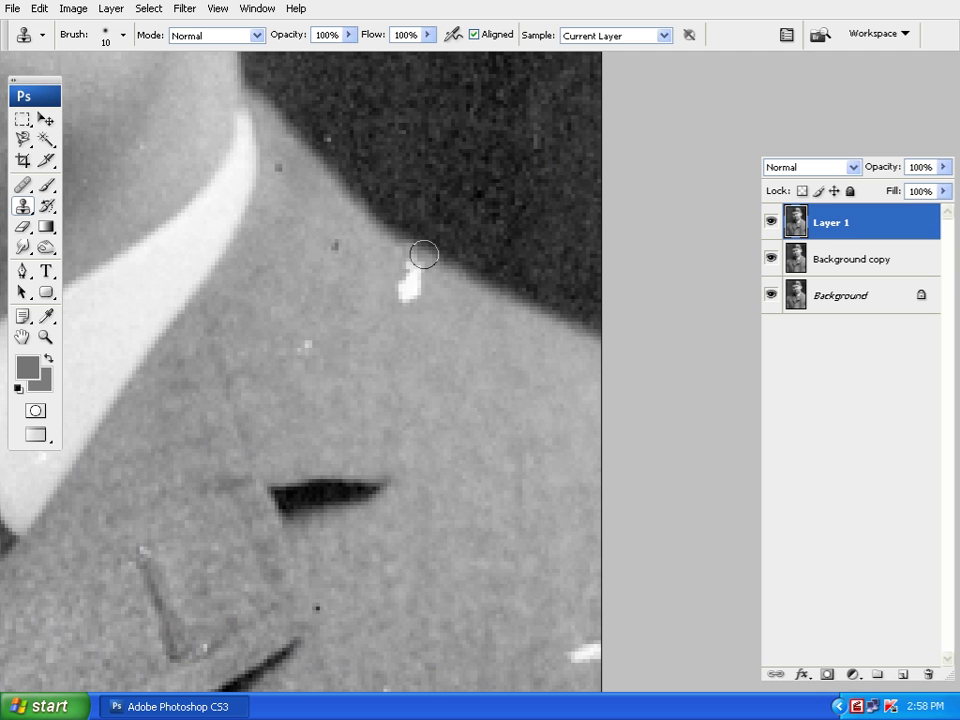
pyautogui.moveTo(422, 273); pyautogui.dragTo(413, 270)
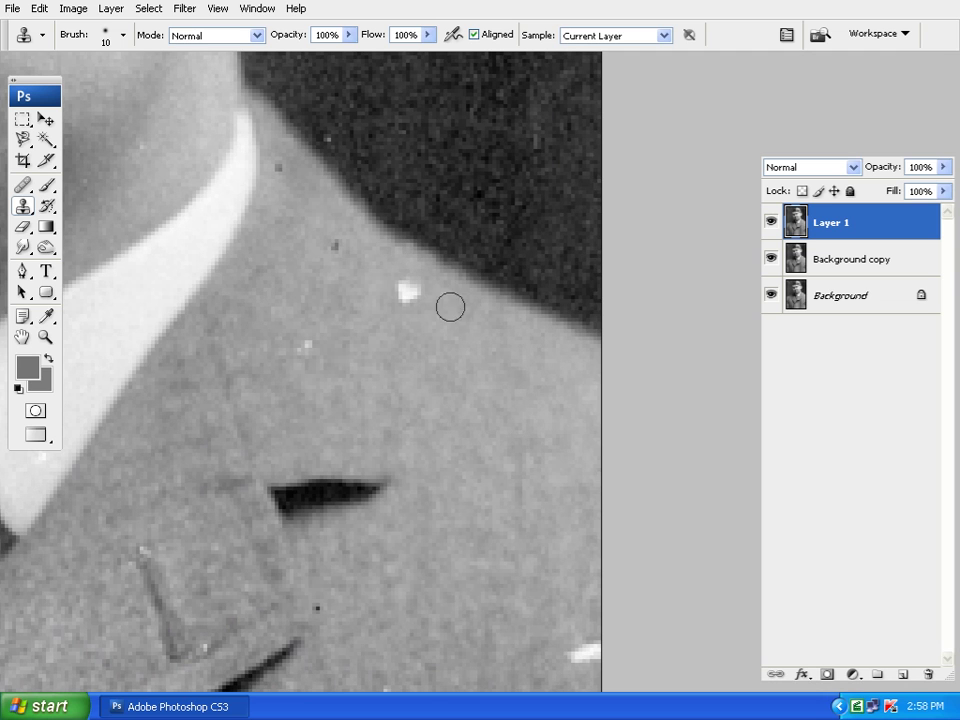
pyautogui.click(406, 289)
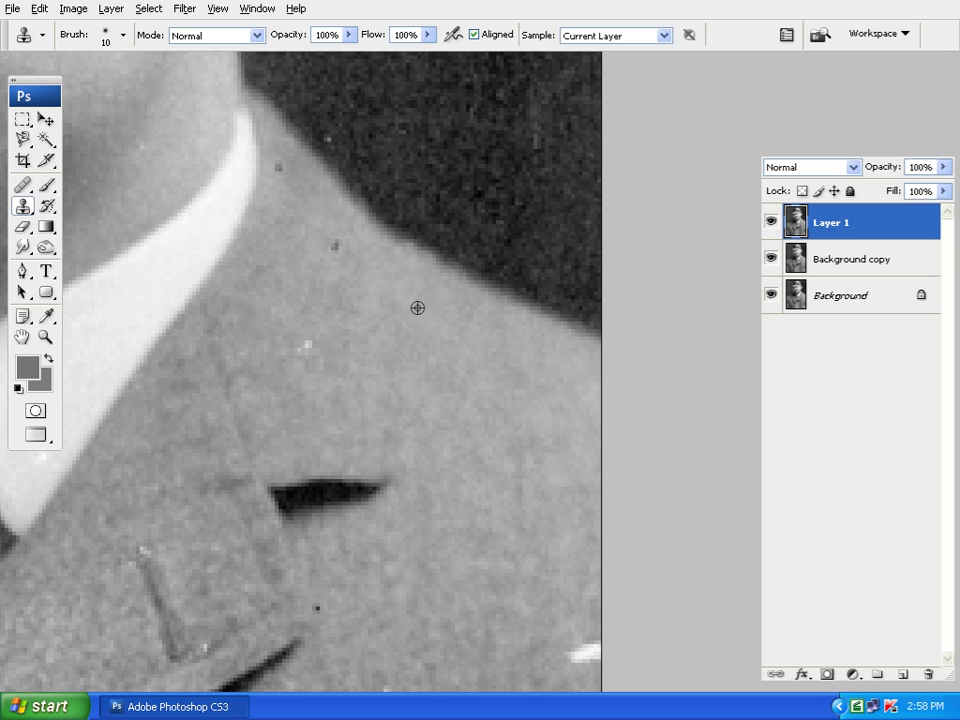
pyautogui.click(326, 244)
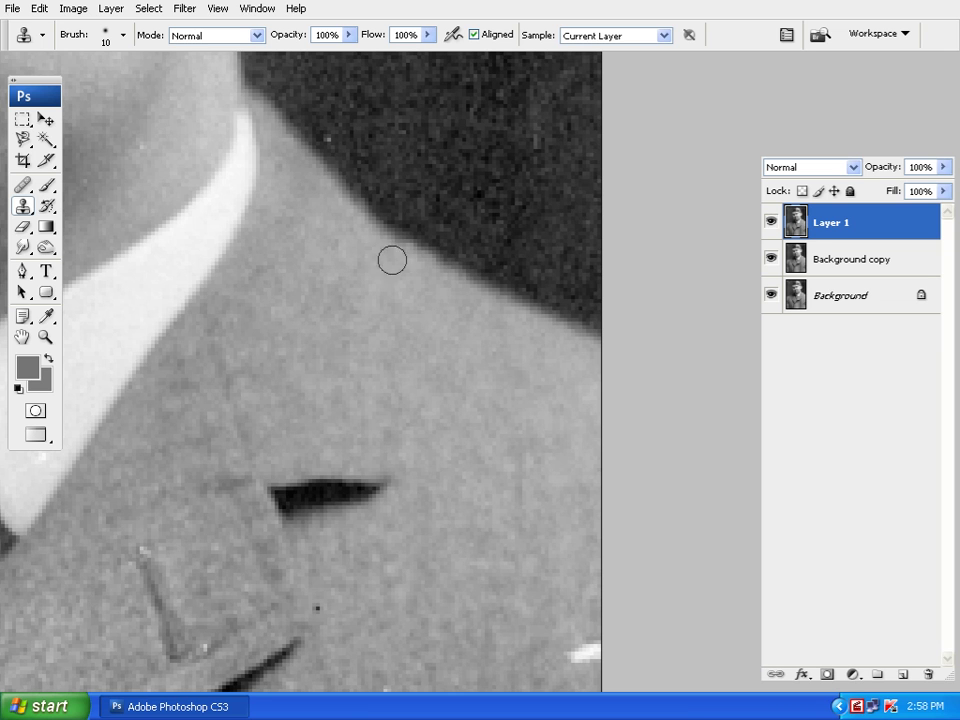
# - Enlarge the Clone Stamp brush to 20 px and cover the white mark at the photo's edge and the light specks below the lapel notch
pyautogui.moveTo(434, 299); pyautogui.dragTo(291, 141)
pyautogui.moveTo(331, 340); pyautogui.dragTo(415, 247)
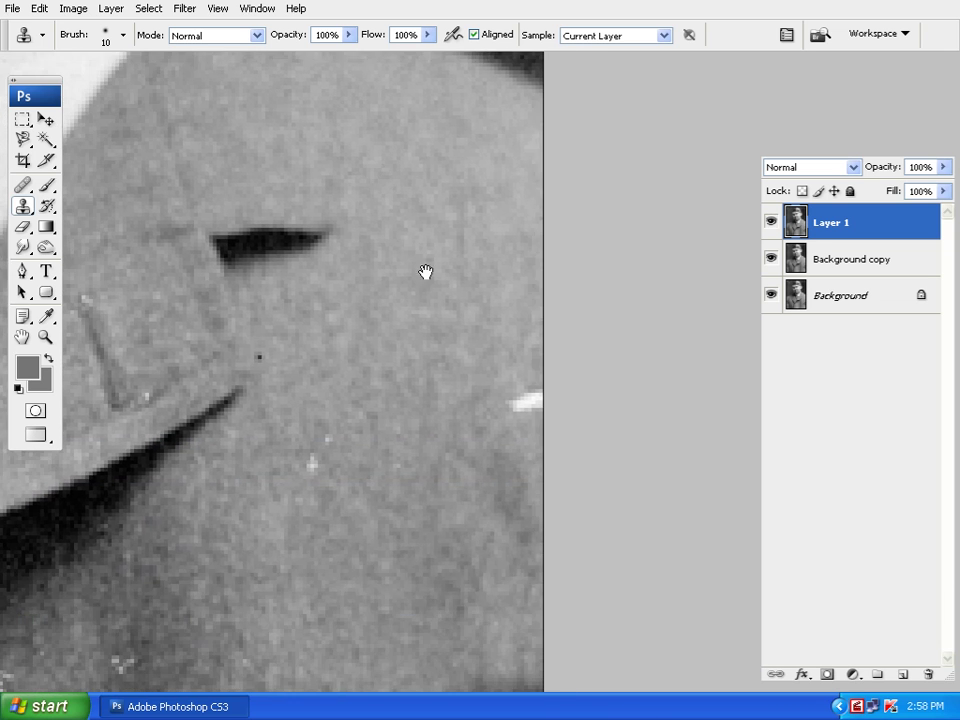
pyautogui.press(']')
pyautogui.click(522, 402)
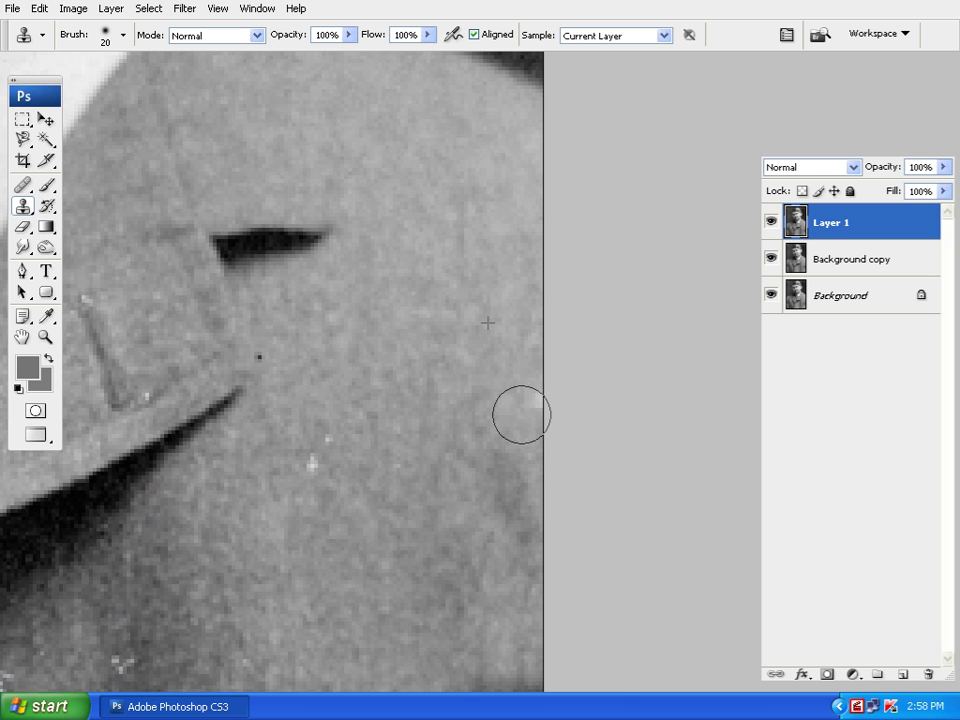
pyautogui.moveTo(379, 448); pyautogui.dragTo(460, 266)
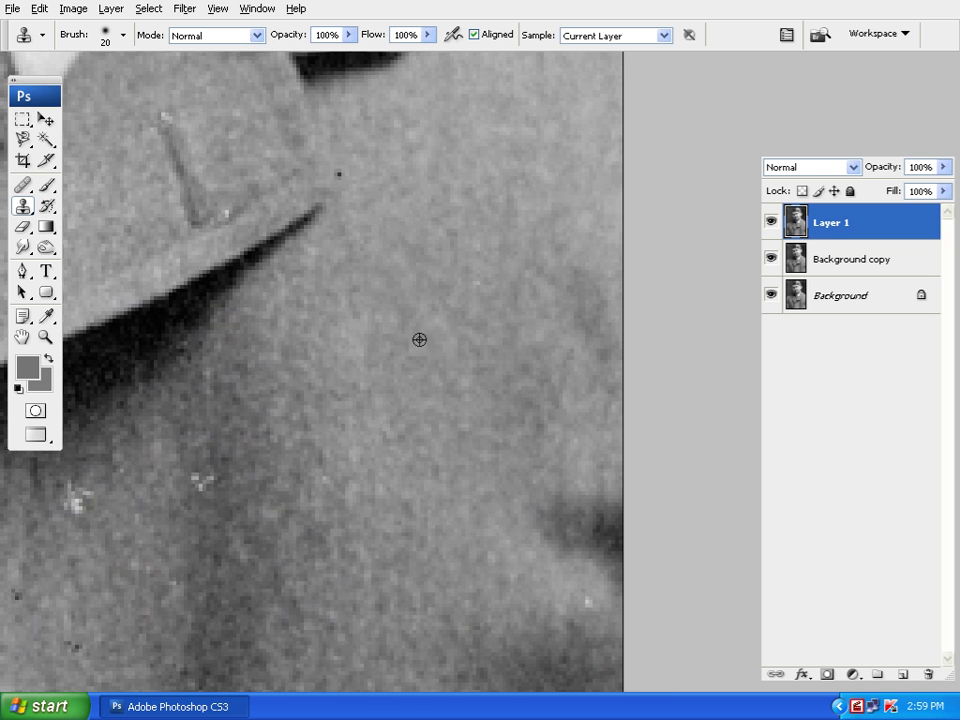
# - Reduce the Clone Stamp brush to 10 px and retouch the small spot between the sleeve folds near the photo's edge
pyautogui.moveTo(461, 525)
pyautogui.mouseDown()
pyautogui.moveTo(494, 283)
pyautogui.moveTo(479, 223)
pyautogui.mouseUp()
pyautogui.press('[')
pyautogui.press('[')
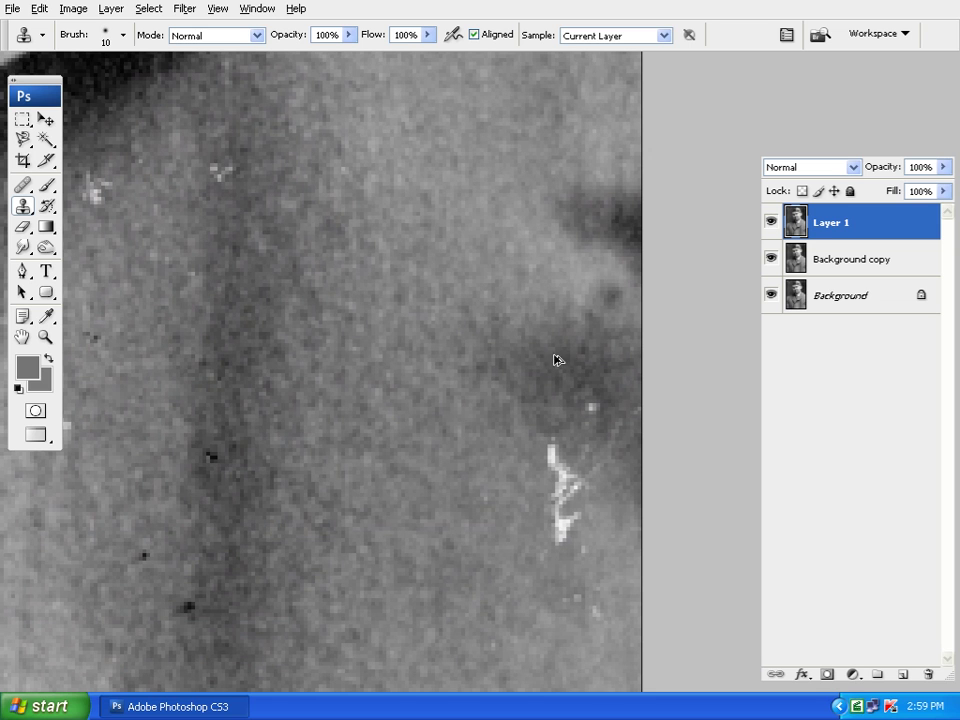
pyautogui.click(607, 293)
# - Sample nearby fabric and clone out the light speck and the jagged white scratch on the lower sleeve
pyautogui.moveTo(607, 293); pyautogui.dragTo(590, 159)
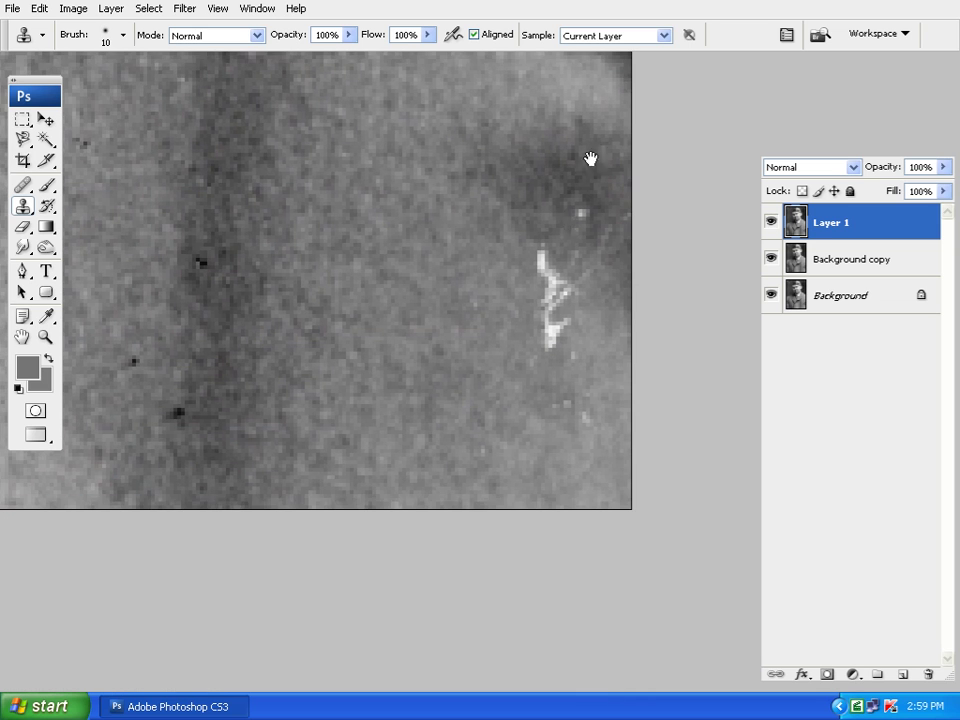
pyautogui.keyDown('alt'); pyautogui.click(551, 194); pyautogui.keyUp('alt')
pyautogui.moveTo(576, 215); pyautogui.dragTo(583, 216)
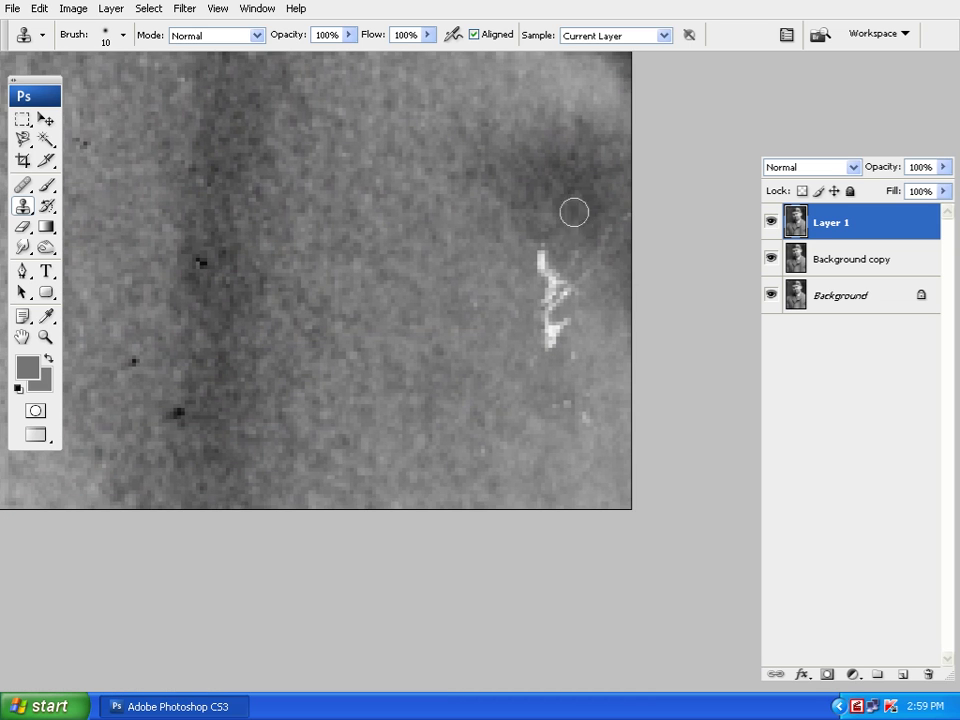
pyautogui.moveTo(534, 250)
pyautogui.mouseDown()
pyautogui.moveTo(551, 284)
pyautogui.moveTo(545, 275)
pyautogui.moveTo(545, 296)
pyautogui.moveTo(569, 292)
pyautogui.moveTo(542, 310)
pyautogui.moveTo(562, 341)
pyautogui.mouseUp()
pyautogui.keyDown('alt'); pyautogui.click(518, 276); pyautogui.keyUp('alt')
pyautogui.keyDown('alt'); pyautogui.click(507, 293); pyautogui.keyUp('alt')
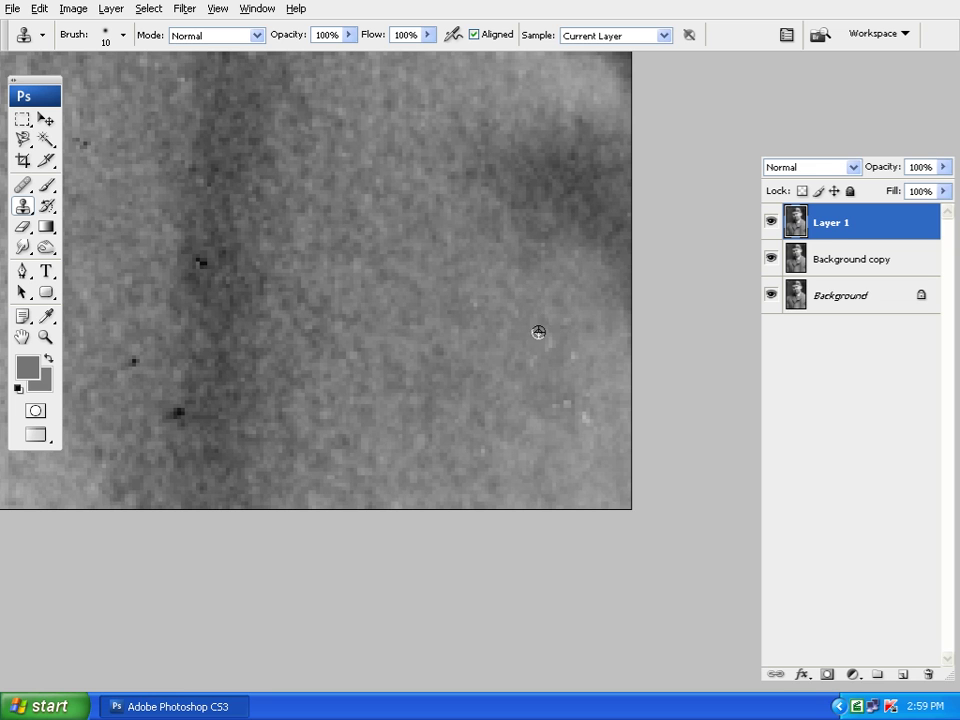
# - Clone out the light specks near the photo's lower corner and the small dark spots along the jacket's shaded fold
pyautogui.moveTo(566, 358); pyautogui.dragTo(590, 450)
pyautogui.moveTo(388, 338); pyautogui.dragTo(504, 376)
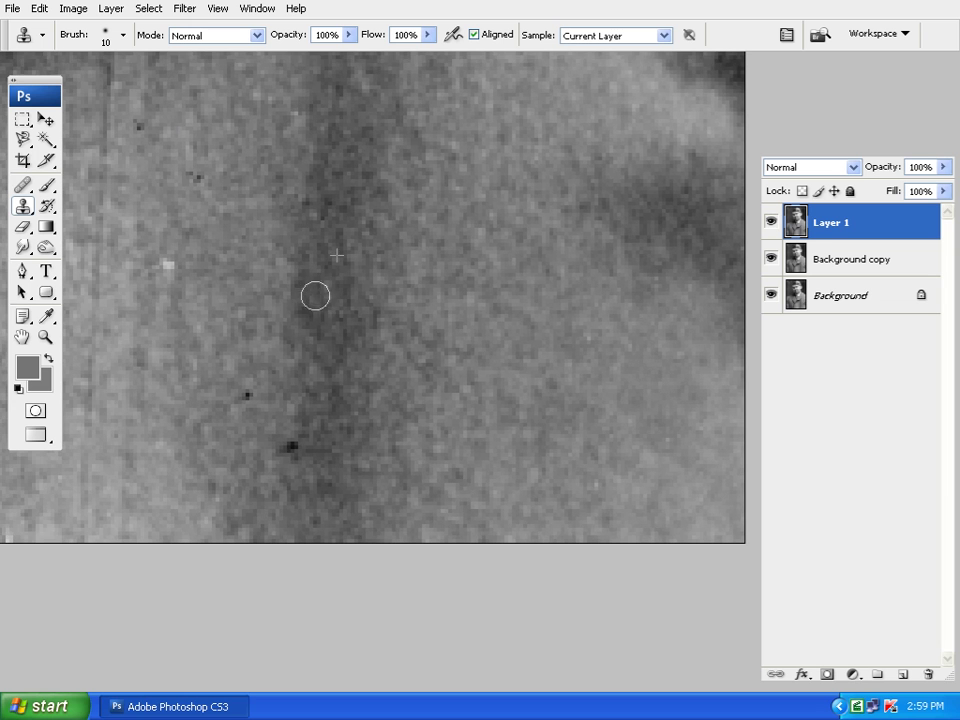
pyautogui.moveTo(301, 452); pyautogui.dragTo(294, 449)
pyautogui.keyDown('alt'); pyautogui.click(253, 426); pyautogui.keyUp('alt')
pyautogui.click(245, 398)
pyautogui.moveTo(287, 421); pyautogui.dragTo(388, 559)
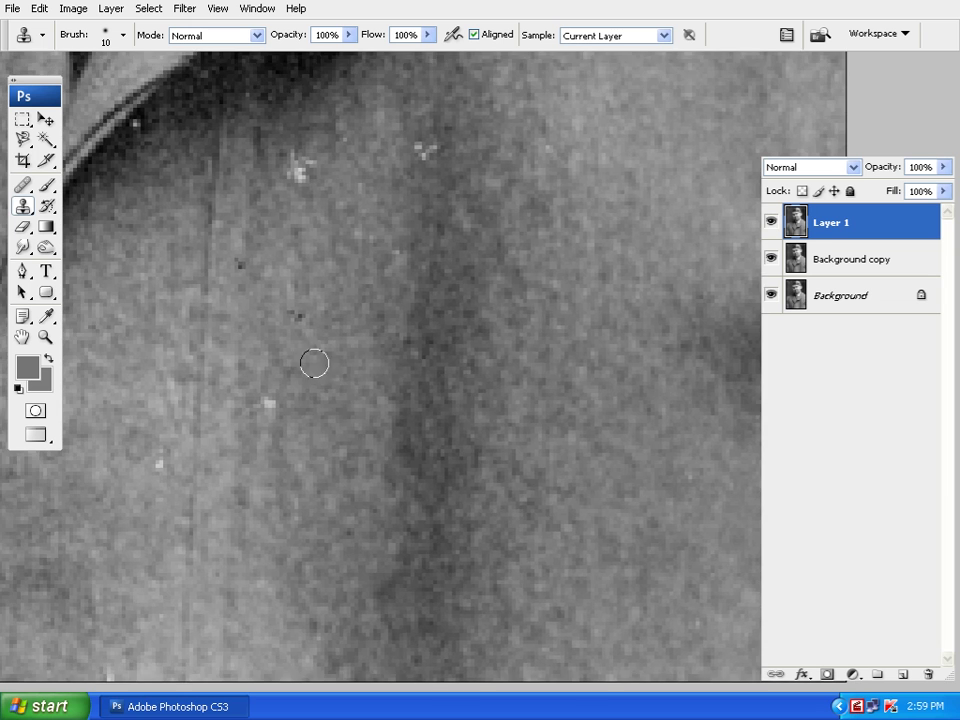
# - Switch to the Healing Brush, sample clean fabric and heal the two clusters of white marks below the lapel
pyautogui.click(22, 185)
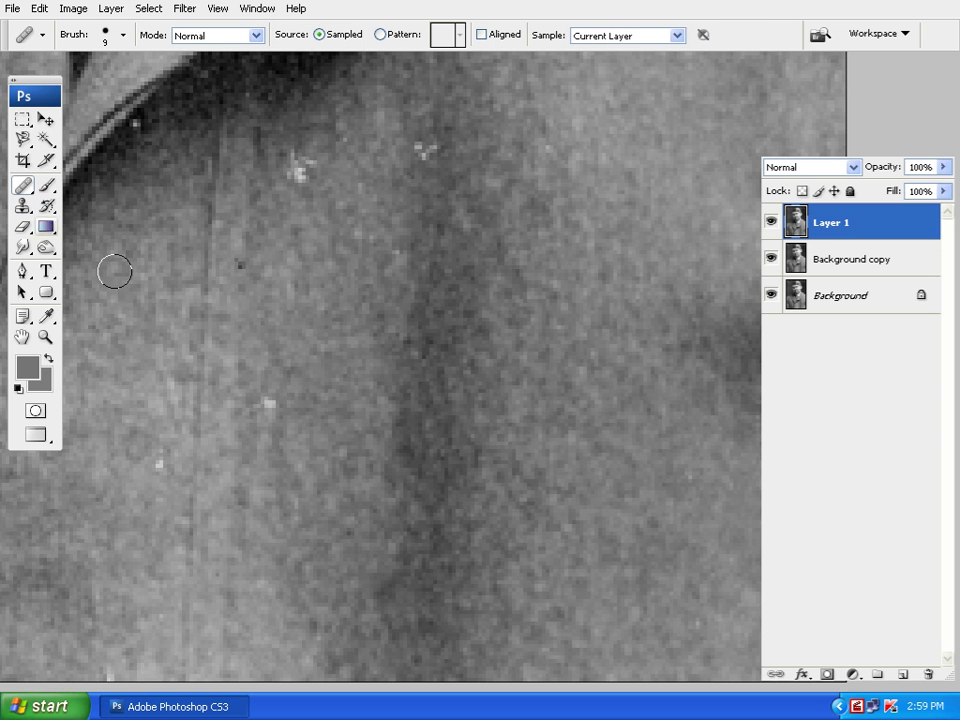
pyautogui.keyDown('alt'); pyautogui.click(310, 279); pyautogui.keyUp('alt')
pyautogui.click(300, 170)
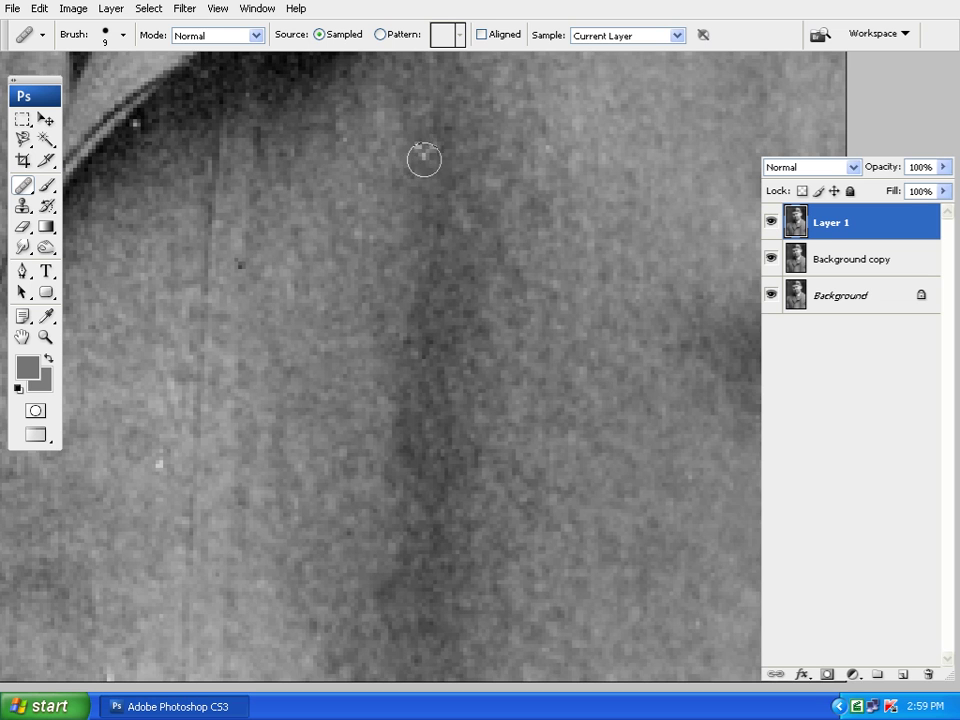
pyautogui.keyDown('alt'); pyautogui.click(437, 212); pyautogui.keyUp('alt')
pyautogui.click(425, 150)
pyautogui.moveTo(381, 243); pyautogui.dragTo(448, 174)
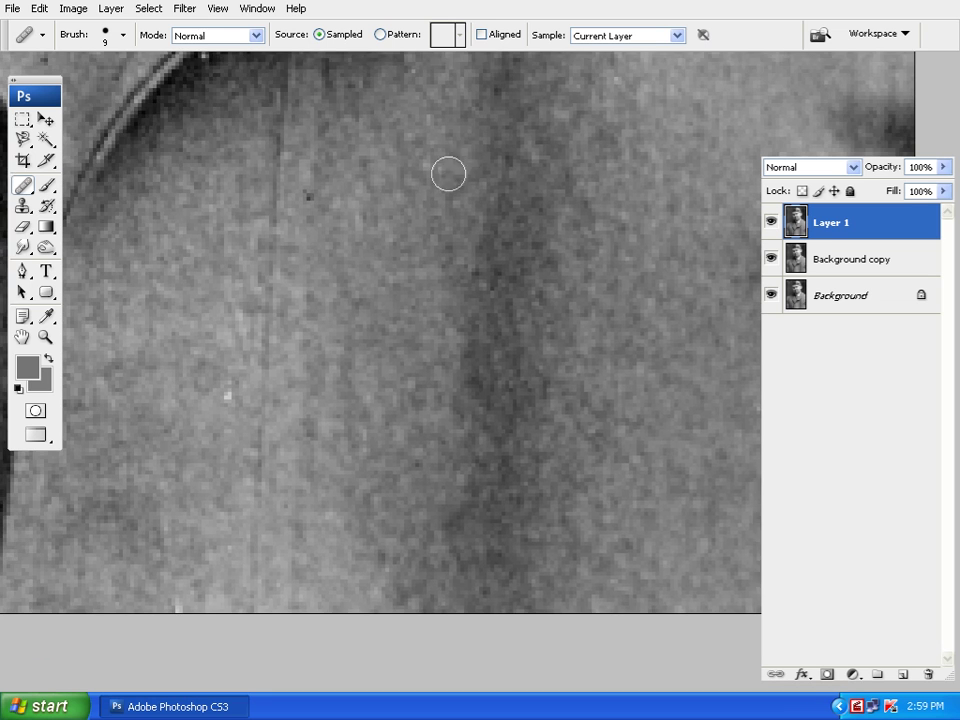
# - Heal the remaining white specks on the lower jacket front, down to the photo's bottom edge
pyautogui.moveTo(349, 294); pyautogui.dragTo(437, 137)
pyautogui.click(315, 241)
pyautogui.moveTo(342, 352); pyautogui.dragTo(447, 148)
pyautogui.keyDown('alt'); pyautogui.click(360, 214); pyautogui.keyUp('alt')
pyautogui.click(370, 252)
# - Heal the speck beneath the lapel's curved edge, the dark spot below the lapel notch and the light mark on the lapel
pyautogui.moveTo(476, 197); pyautogui.dragTo(464, 601)
pyautogui.moveTo(456, 214); pyautogui.dragTo(446, 393)
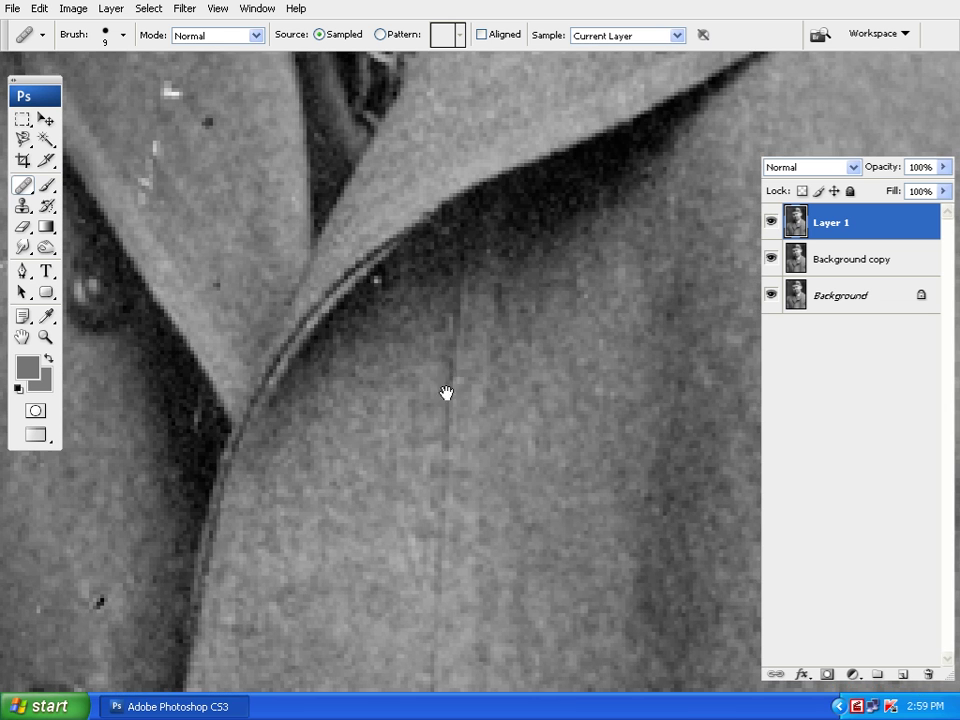
pyautogui.click(382, 290)
pyautogui.moveTo(634, 226)
pyautogui.mouseDown()
pyautogui.moveTo(454, 407)
pyautogui.moveTo(448, 511)
pyautogui.mouseUp()
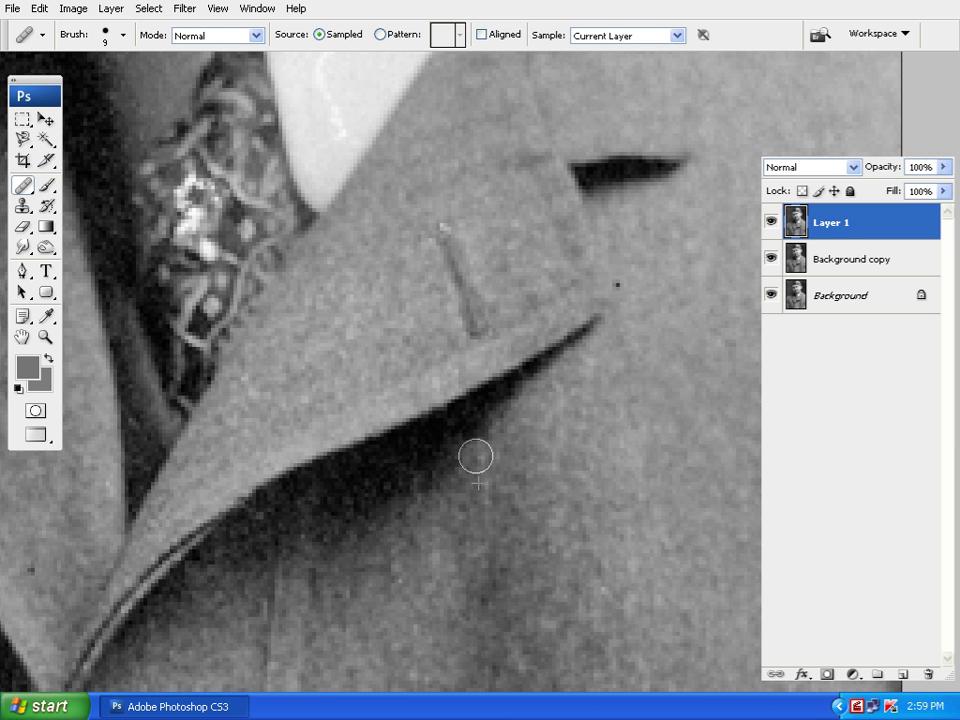
pyautogui.click(617, 285)
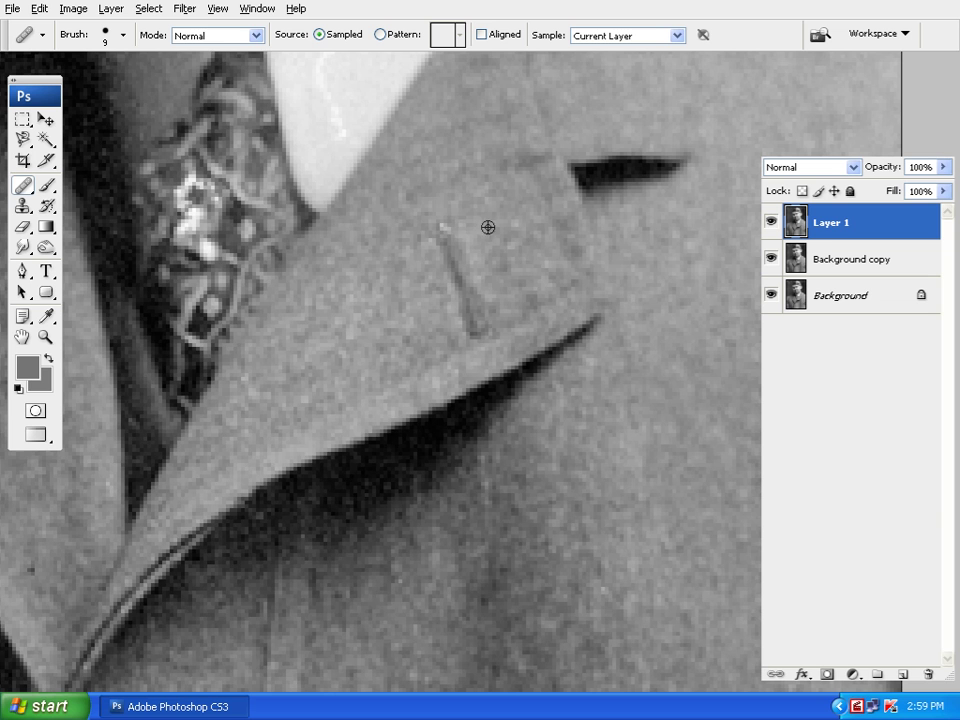
pyautogui.moveTo(443, 219); pyautogui.dragTo(516, 258)
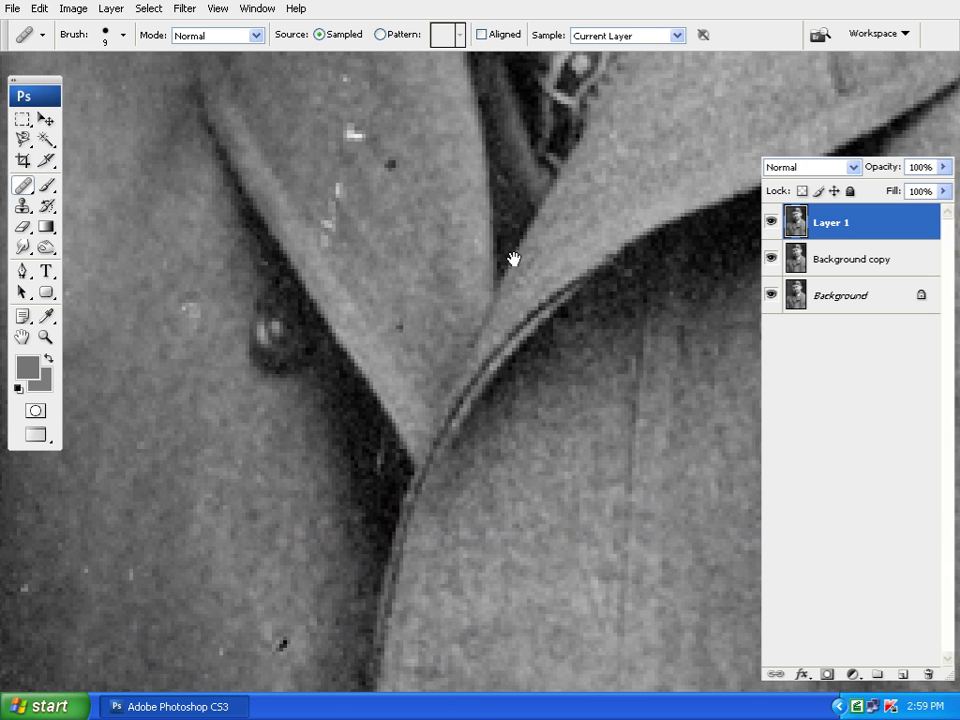
# - Heal the white scratch, the round dark spot and the bright white mark on the opposite lapel
pyautogui.moveTo(328, 229); pyautogui.dragTo(338, 198)
pyautogui.click(391, 164)
pyautogui.moveTo(436, 246); pyautogui.dragTo(509, 500)
pyautogui.click(427, 383)
pyautogui.scroll(3, 444, 459)
pyautogui.moveTo(465, 413)
pyautogui.mouseDown()
pyautogui.moveTo(208, 444)
pyautogui.moveTo(456, 426)
pyautogui.mouseUp()
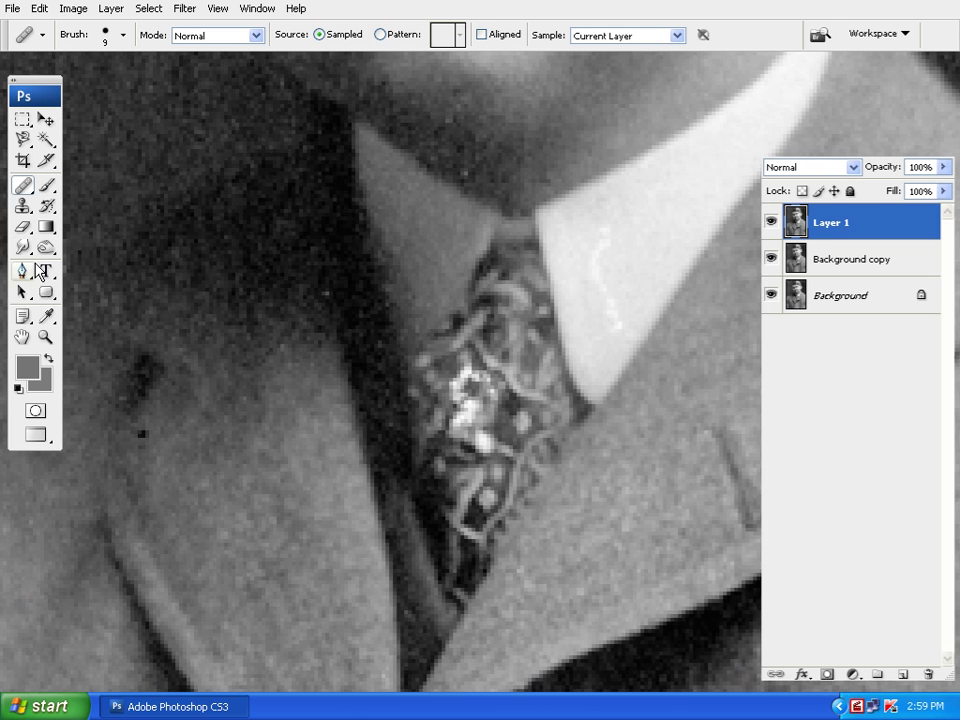
# - With the Clone Stamp at 10 px and 55% hardness, cover the bright white patch on the tie with nearby tie pattern
pyautogui.click(22, 206)
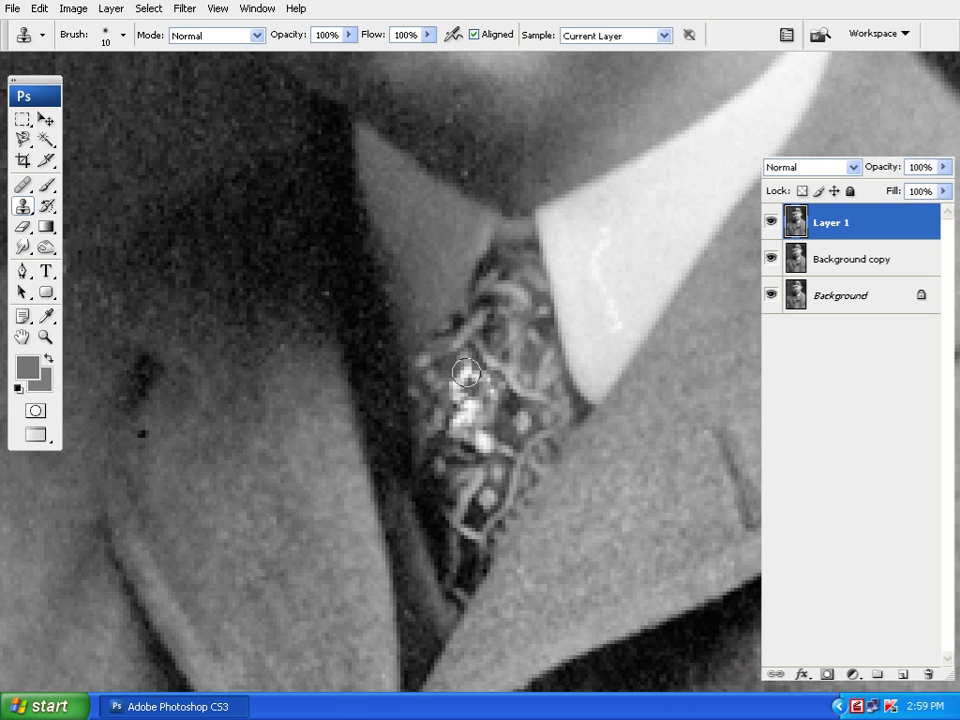
pyautogui.click(123, 37)
pyautogui.click(126, 151)
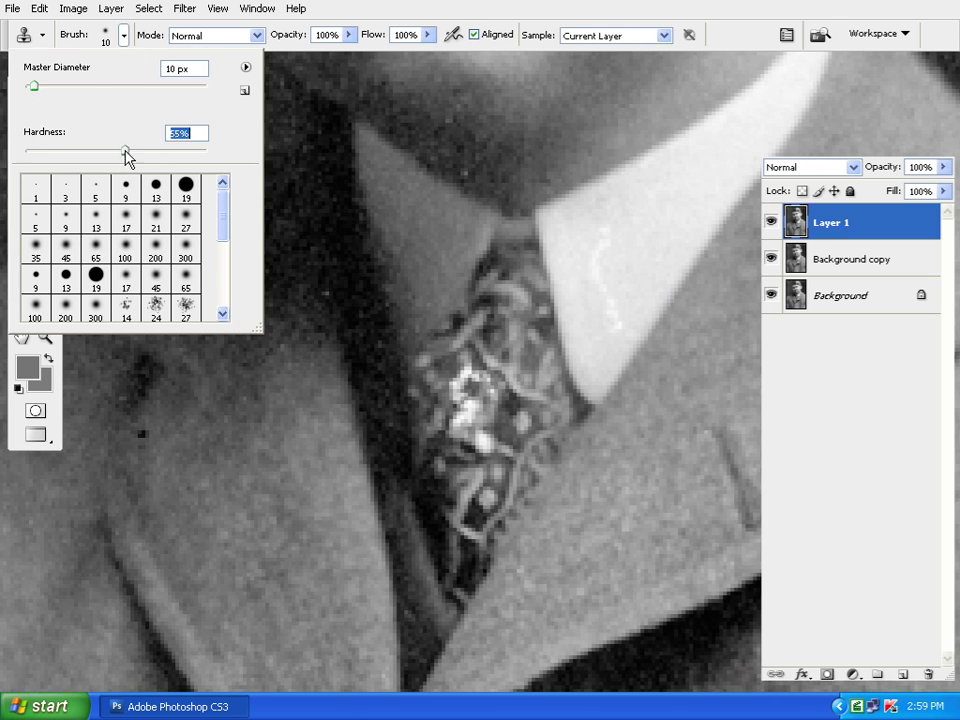
pyautogui.click(485, 207)
pyautogui.keyDown('alt'); pyautogui.click(508, 343); pyautogui.keyUp('alt')
pyautogui.click(467, 384)
pyautogui.click(466, 402)
pyautogui.click(473, 413)
pyautogui.click(523, 423)
pyautogui.click(475, 437)
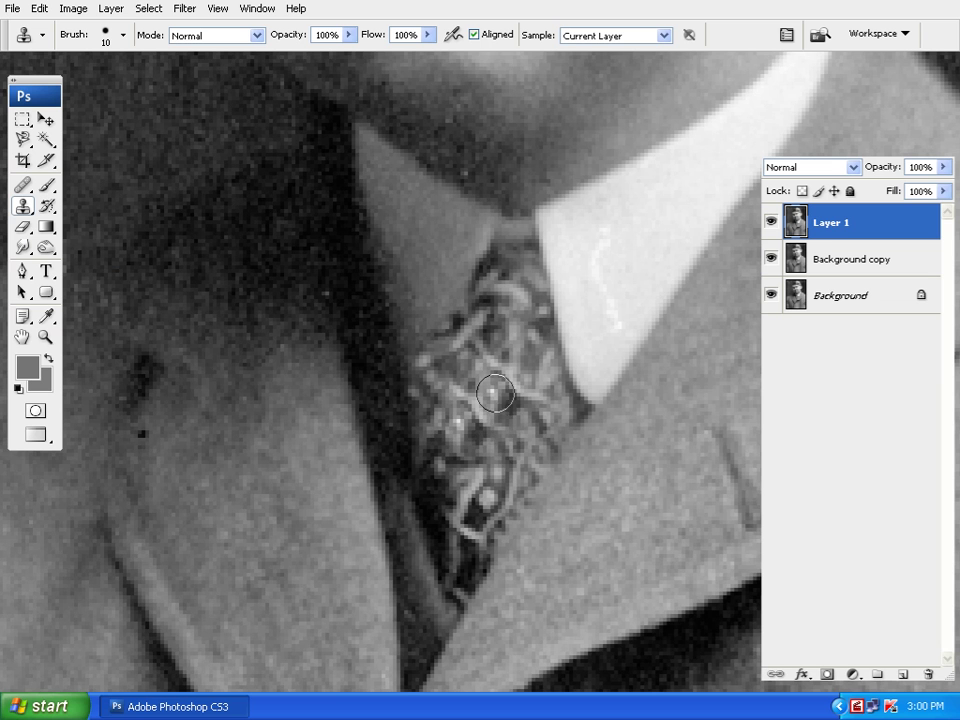
# - Return to the Healing Brush and heal the dark spot at the lapel notch and the light mark beside the upper button
pyautogui.moveTo(519, 464)
pyautogui.mouseDown()
pyautogui.moveTo(539, 405)
pyautogui.moveTo(634, 288)
pyautogui.mouseUp()
pyautogui.moveTo(506, 300)
pyautogui.mouseDown()
pyautogui.moveTo(534, 384)
pyautogui.moveTo(641, 272)
pyautogui.moveTo(507, 333)
pyautogui.mouseUp()
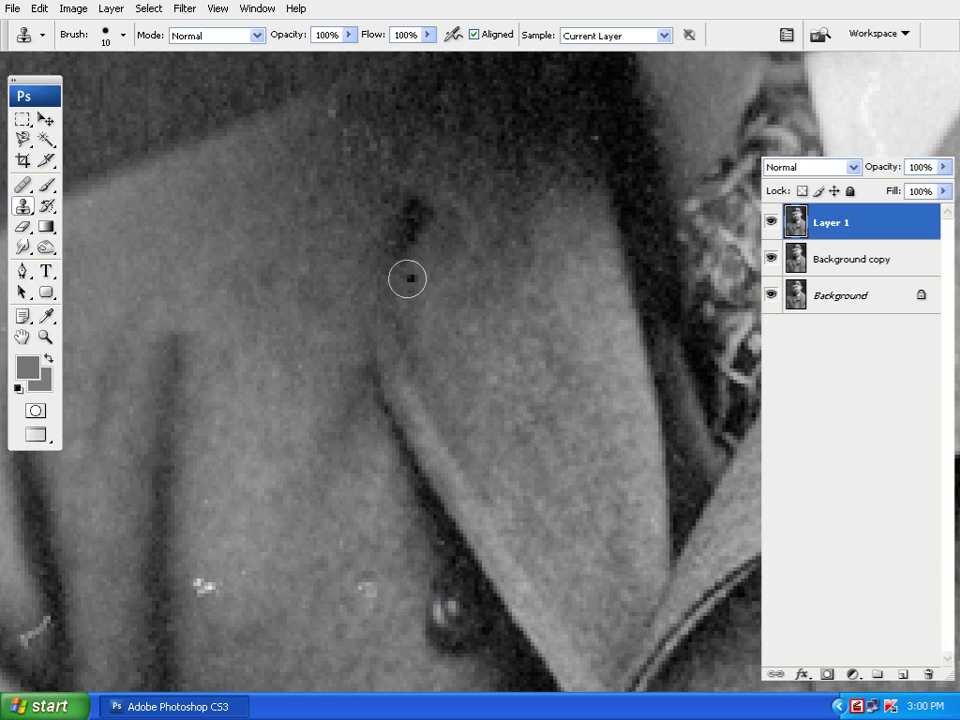
pyautogui.click(22, 184)
pyautogui.moveTo(498, 385); pyautogui.dragTo(596, 150)
pyautogui.click(460, 351)
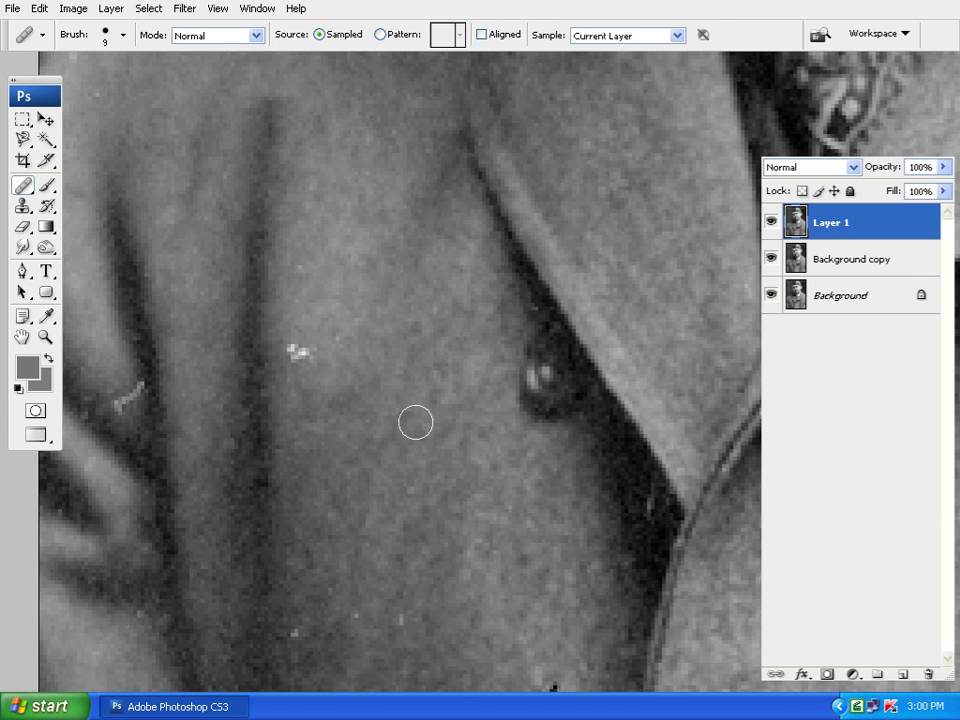
# - Enlarge the Healing Brush to 15 px and heal the white mark beside the sleeve fold and the specks above the lower button
pyautogui.press(']')
pyautogui.press(']')
pyautogui.click(298, 354)
pyautogui.moveTo(413, 524); pyautogui.dragTo(408, 297)
pyautogui.keyDown('alt'); pyautogui.click(417, 426); pyautogui.keyUp('alt')
pyautogui.click(391, 394)
pyautogui.click(490, 473)
pyautogui.click(548, 463)
pyautogui.moveTo(536, 452); pyautogui.dragTo(518, 283)
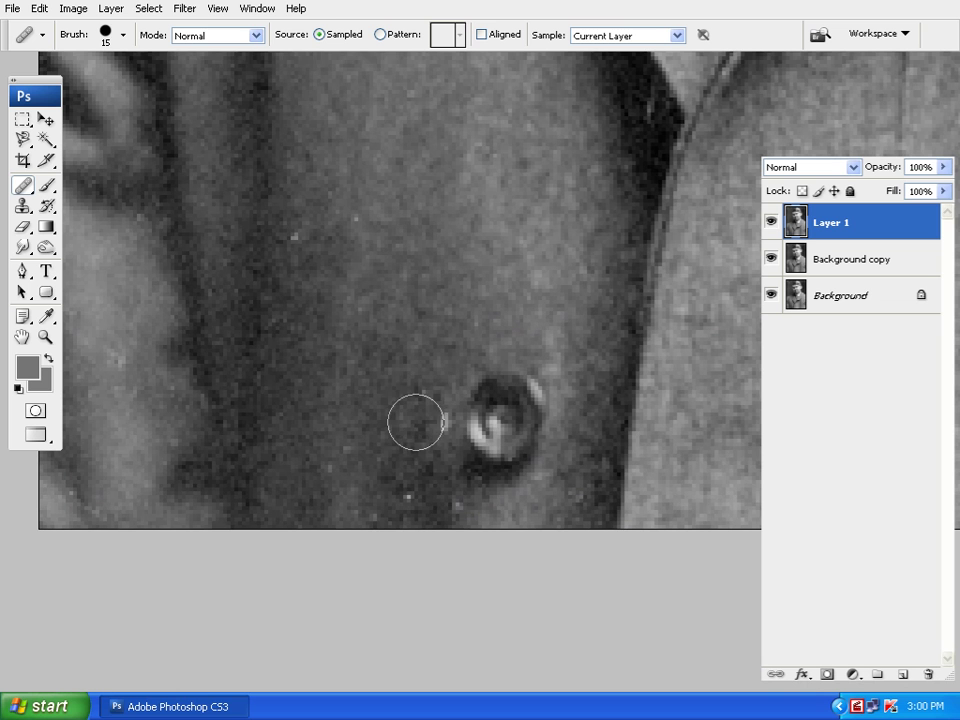
# - Reduce the Healing Brush to 9 px and heal the small light specks near the lower button and the scratch between the sleeve folds
pyautogui.press('[')
pyautogui.press('[')
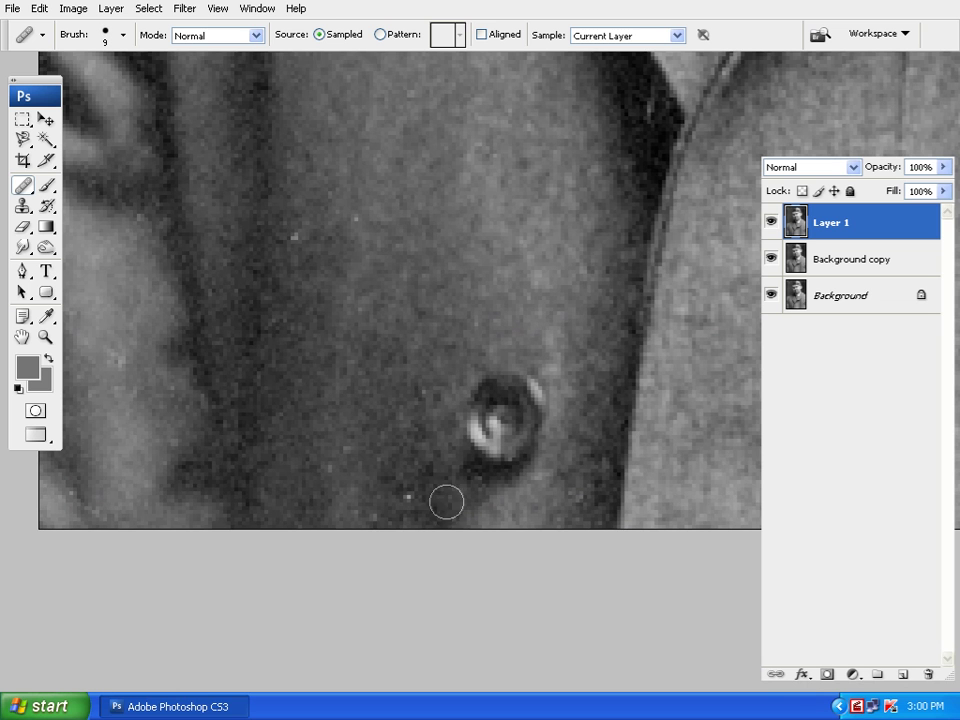
pyautogui.moveTo(318, 282); pyautogui.dragTo(403, 482)
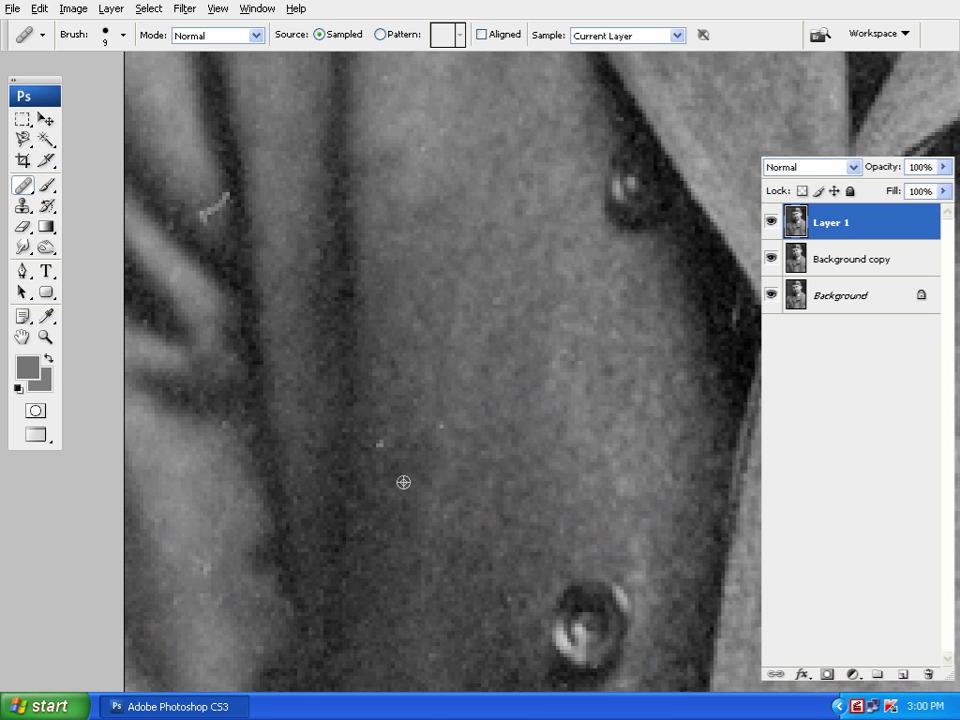
pyautogui.moveTo(323, 319); pyautogui.dragTo(452, 482)
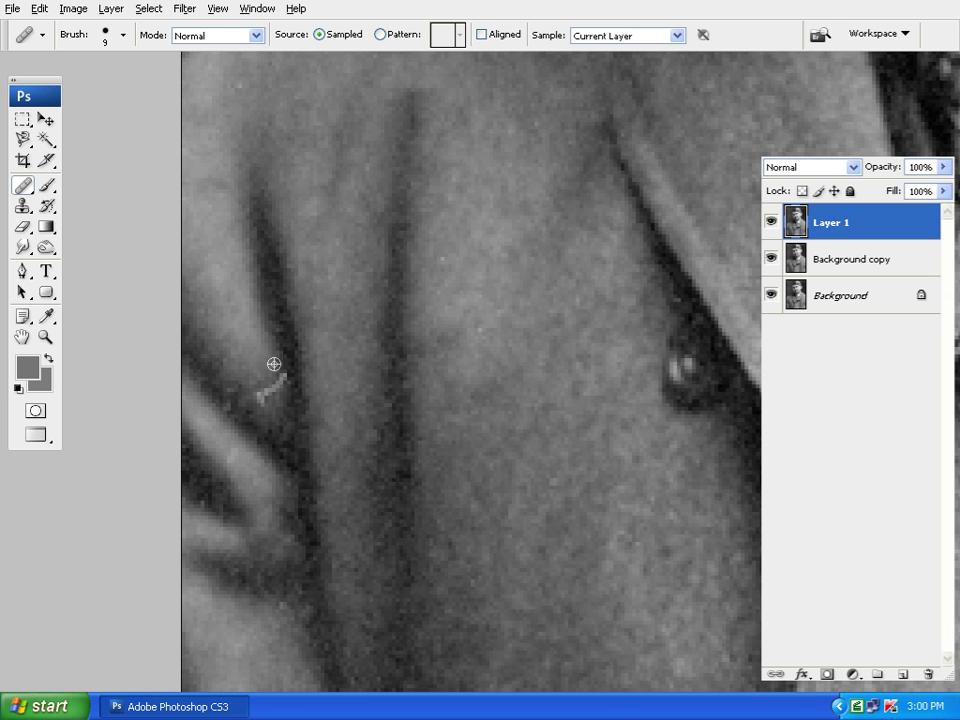
pyautogui.moveTo(262, 384); pyautogui.dragTo(272, 385)
# - Heal the white marks on the forehead and along the hairline
pyautogui.moveTo(405, 441); pyautogui.dragTo(449, 541)
pyautogui.moveTo(417, 293); pyautogui.dragTo(454, 382)
pyautogui.moveTo(299, 239)
pyautogui.mouseDown()
pyautogui.moveTo(386, 414)
pyautogui.moveTo(352, 457)
pyautogui.mouseUp()
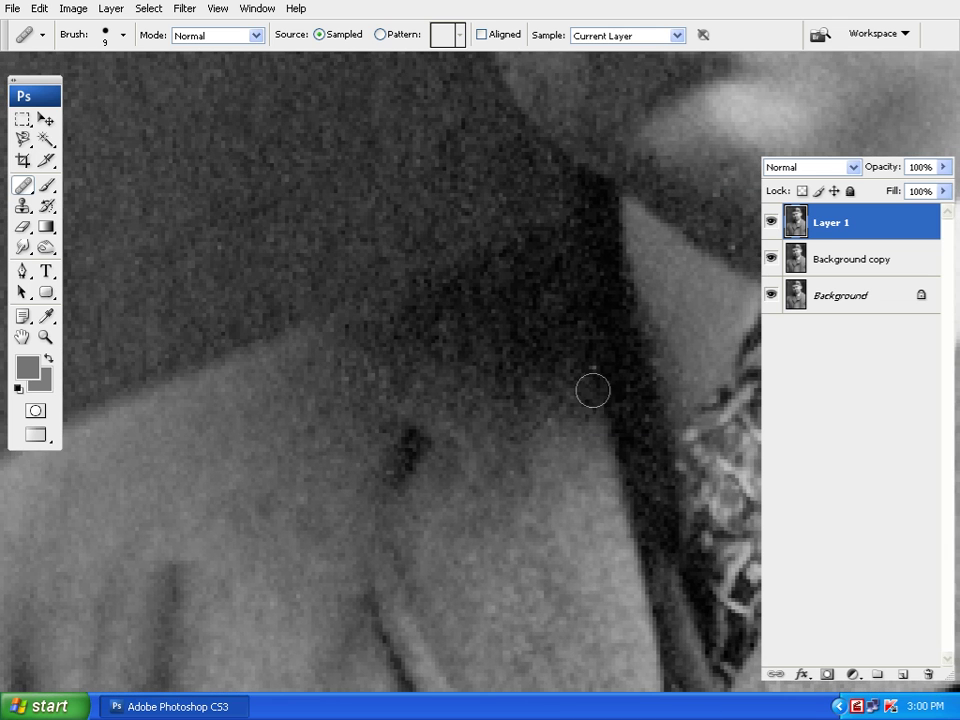
pyautogui.moveTo(622, 350); pyautogui.dragTo(381, 436)
pyautogui.moveTo(592, 134); pyautogui.dragTo(580, 617)
pyautogui.moveTo(482, 354); pyautogui.dragTo(652, 584)
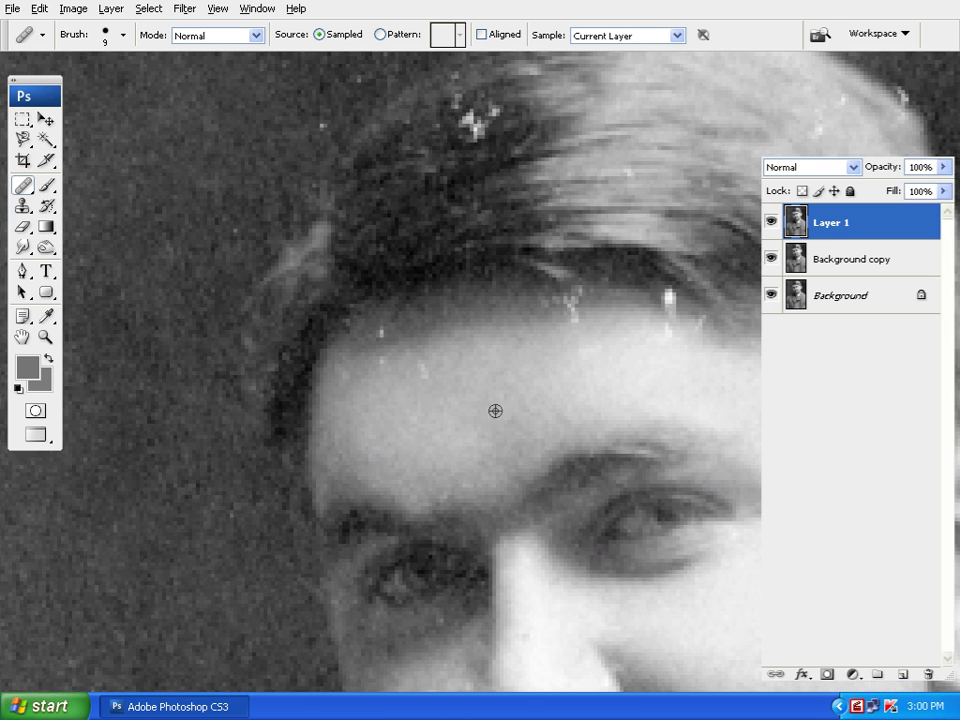
pyautogui.click(384, 330)
pyautogui.click(572, 292)
pyautogui.click(664, 297)
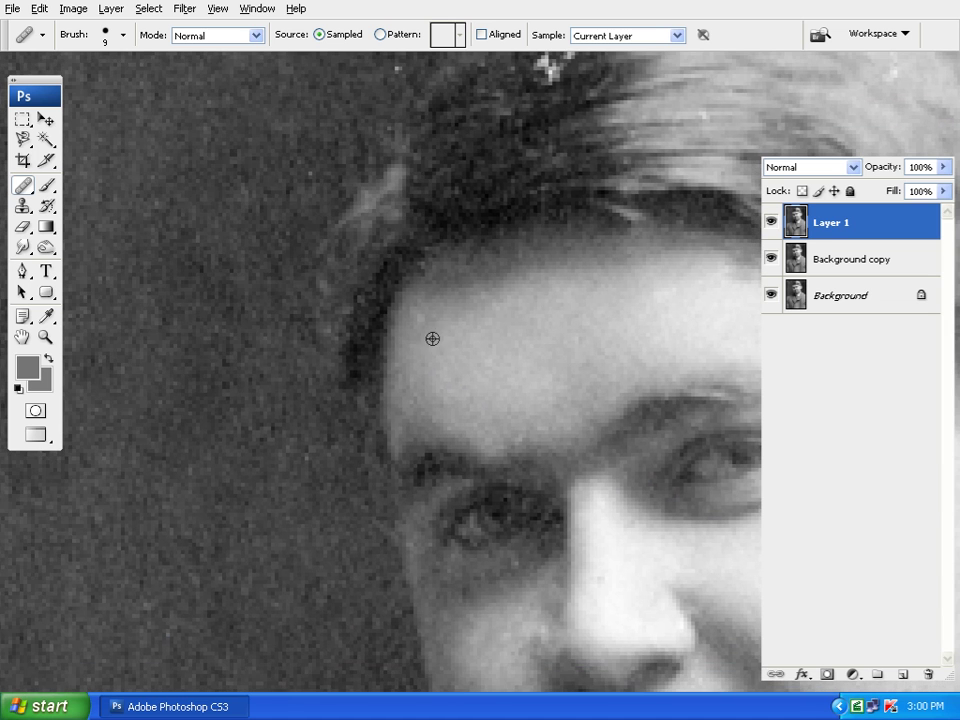
# - Sample dark hair and background, then heal the white marks in the dark part of the hair
pyautogui.moveTo(424, 313); pyautogui.dragTo(420, 540)
pyautogui.keyDown('alt'); pyautogui.click(411, 428); pyautogui.keyUp('alt')
pyautogui.click(457, 373)
pyautogui.click(479, 354)
pyautogui.click(454, 356)
pyautogui.keyDown('alt'); pyautogui.click(420, 369); pyautogui.keyUp('alt')
pyautogui.click(447, 326)
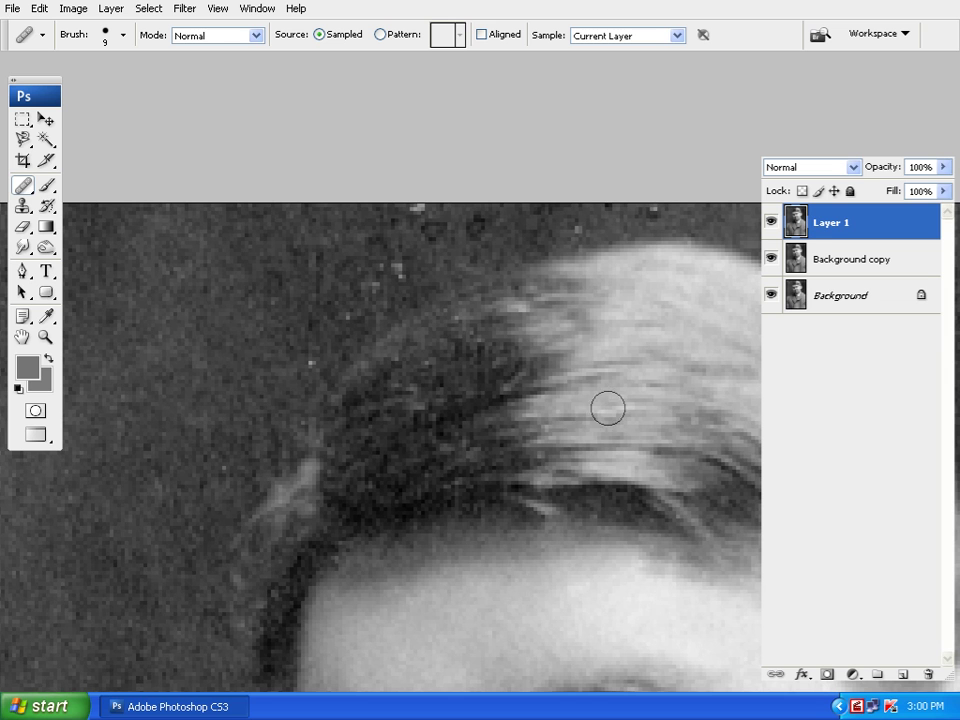
# - Heal the light specks and blotches in the dark backdrop above the hair, up to the photo's upper edge
pyautogui.moveTo(554, 426); pyautogui.dragTo(486, 446)
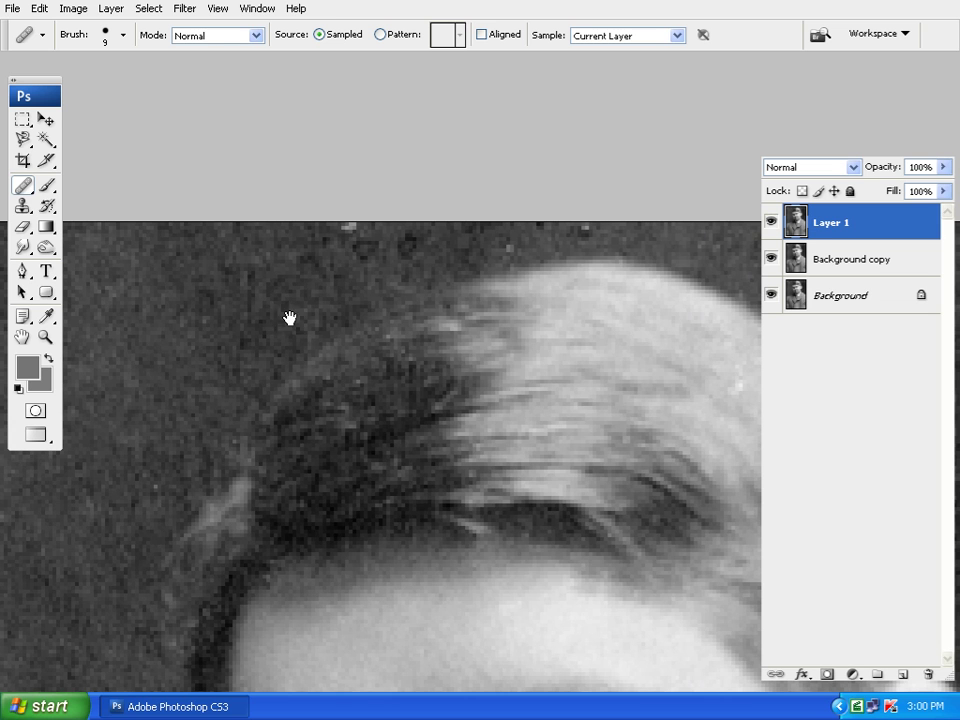
pyautogui.moveTo(290, 289); pyautogui.dragTo(333, 324)
pyautogui.click(391, 266)
pyautogui.moveTo(572, 304); pyautogui.dragTo(469, 304)
pyautogui.click(445, 283)
pyautogui.click(508, 270)
# - Try to heal the white mark on the hair's outer edge, and undo the stroke
pyautogui.moveTo(709, 548); pyautogui.dragTo(437, 270)
pyautogui.moveTo(505, 120)
pyautogui.mouseDown()
pyautogui.moveTo(499, 105)
pyautogui.moveTo(520, 132)
pyautogui.mouseUp()
pyautogui.hotkey('ctrl', 'alt', 'z')
# - Switch to the Clone Stamp and cover the white mark on the hair's outer edge and the bright mark above the ear
pyautogui.moveTo(579, 219); pyautogui.dragTo(528, 421)
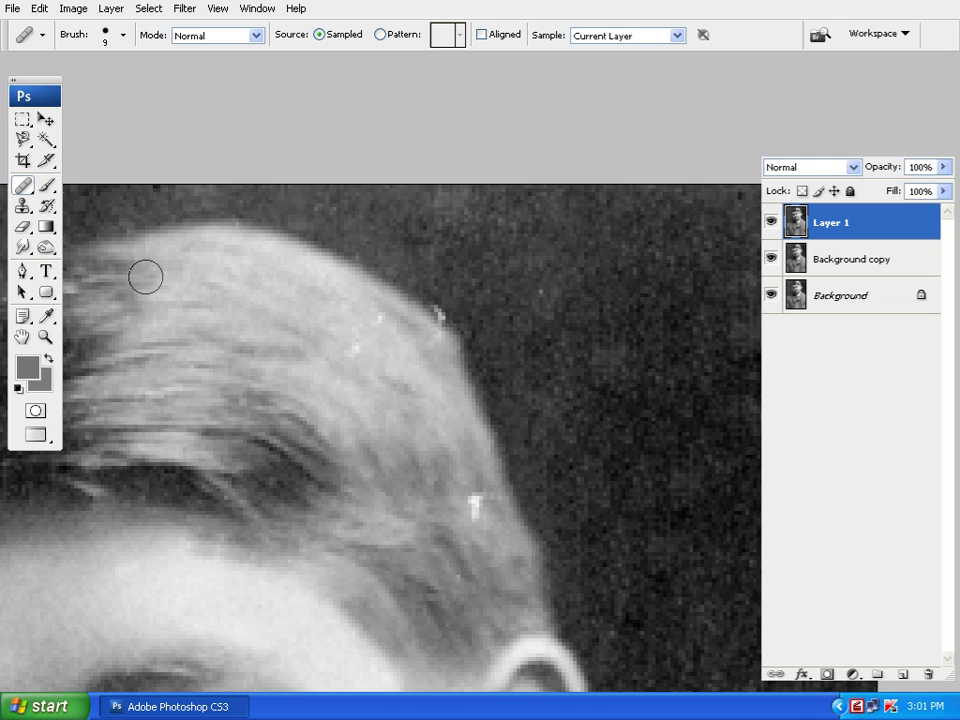
pyautogui.click(22, 205)
pyautogui.moveTo(471, 330); pyautogui.dragTo(440, 285)
pyautogui.keyDown('alt'); pyautogui.click(536, 385); pyautogui.keyUp('alt')
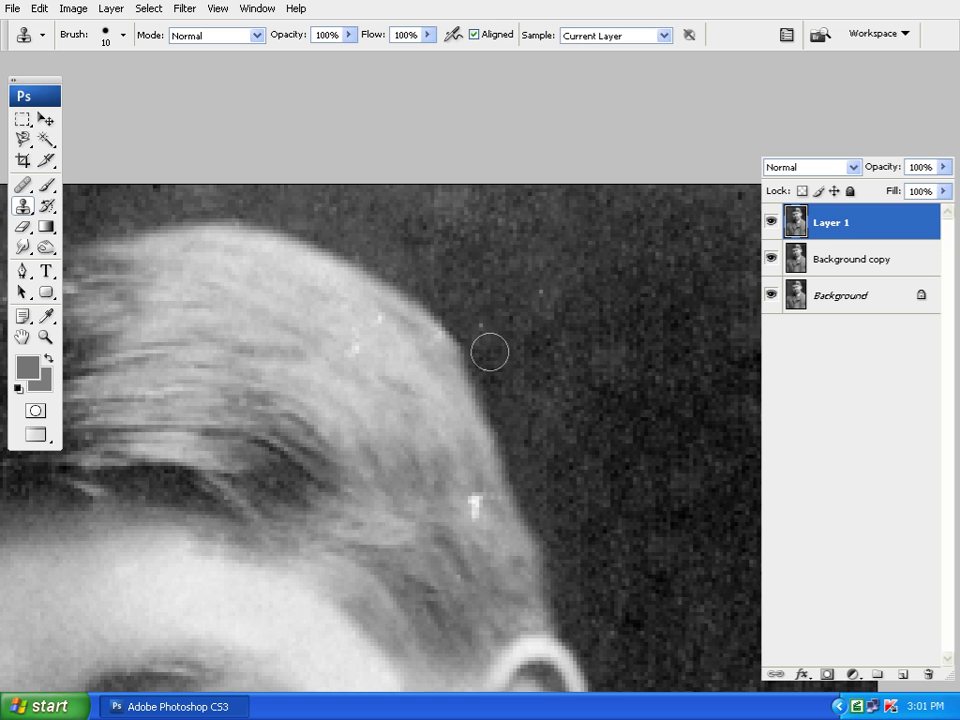
pyautogui.moveTo(558, 418); pyautogui.dragTo(551, 379)
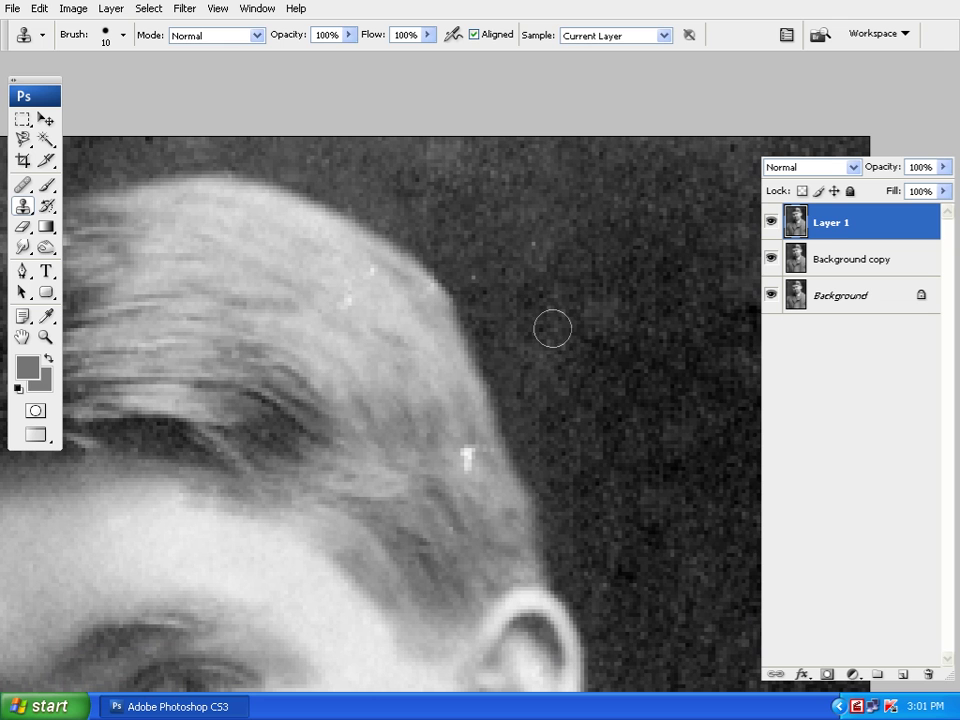
pyautogui.moveTo(638, 411); pyautogui.dragTo(613, 286)
pyautogui.click(442, 334)
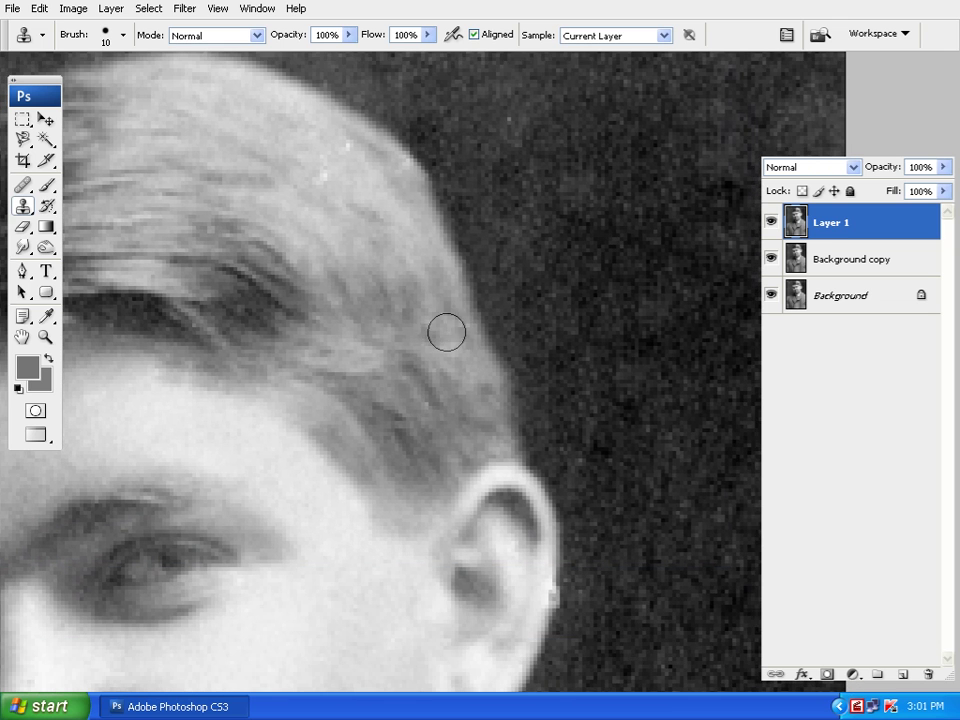
# - Clone out the thin white scratch on the shirt collar and review the whole portrait
pyautogui.moveTo(394, 317)
pyautogui.mouseDown()
pyautogui.moveTo(566, 339)
pyautogui.moveTo(565, 369)
pyautogui.moveTo(514, 272)
pyautogui.moveTo(480, 297)
pyautogui.mouseUp()
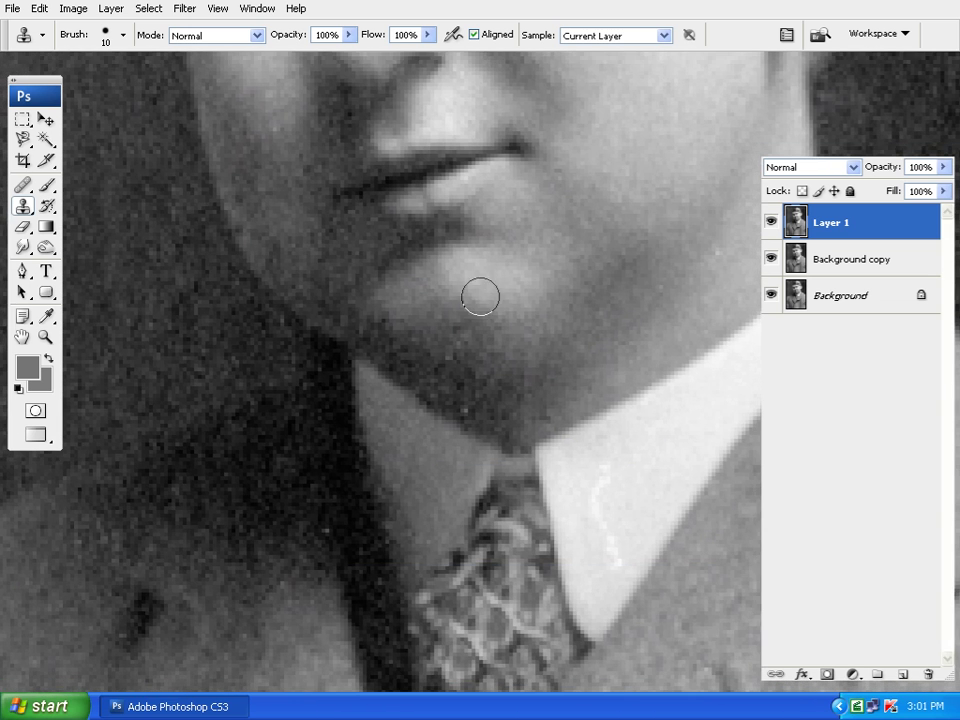
pyautogui.moveTo(611, 461)
pyautogui.mouseDown()
pyautogui.moveTo(614, 554)
pyautogui.moveTo(659, 543)
pyautogui.moveTo(625, 431)
pyautogui.moveTo(617, 381)
pyautogui.mouseUp()
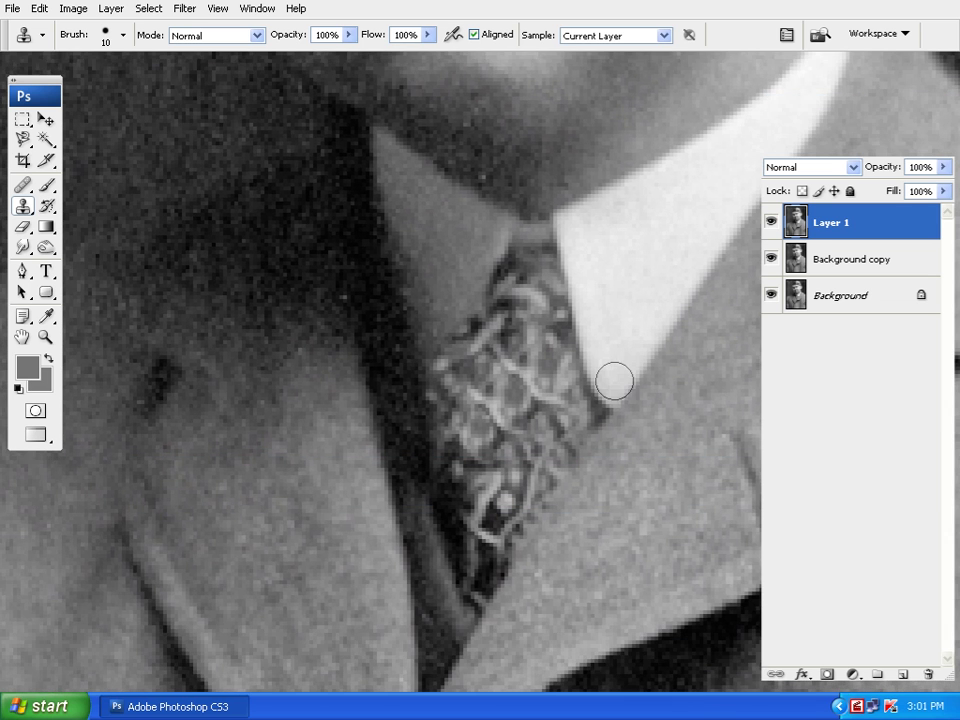
pyautogui.hotkey('ctrl', '-')
pyautogui.hotkey('ctrl', '-')
pyautogui.hotkey('ctrl', '-')
pyautogui.moveTo(613, 343); pyautogui.dragTo(557, 330)
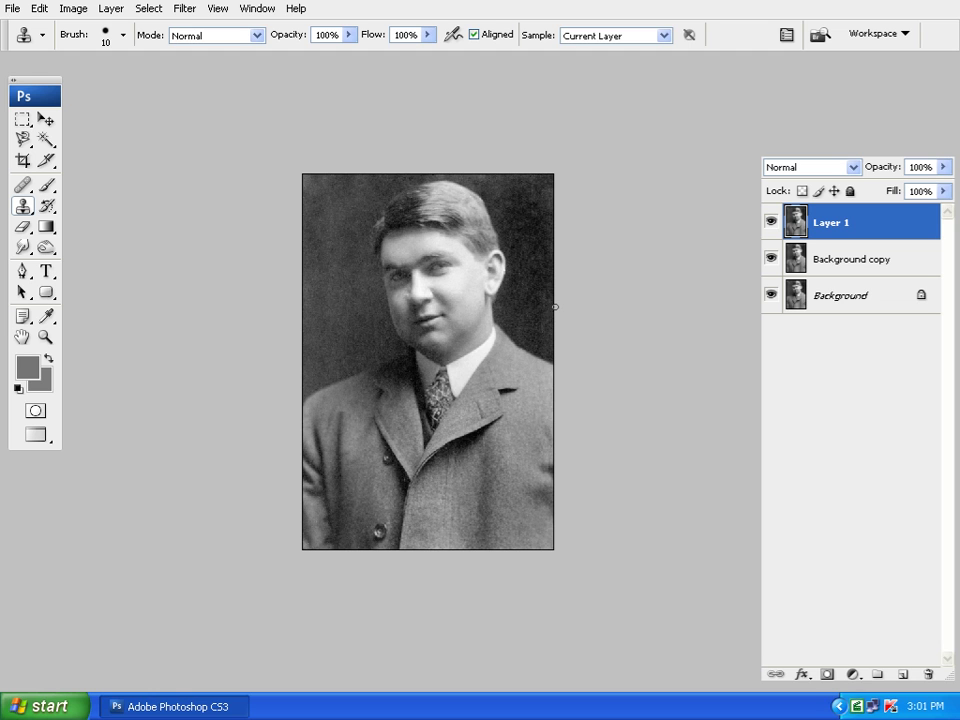
pyautogui.press('super+d')
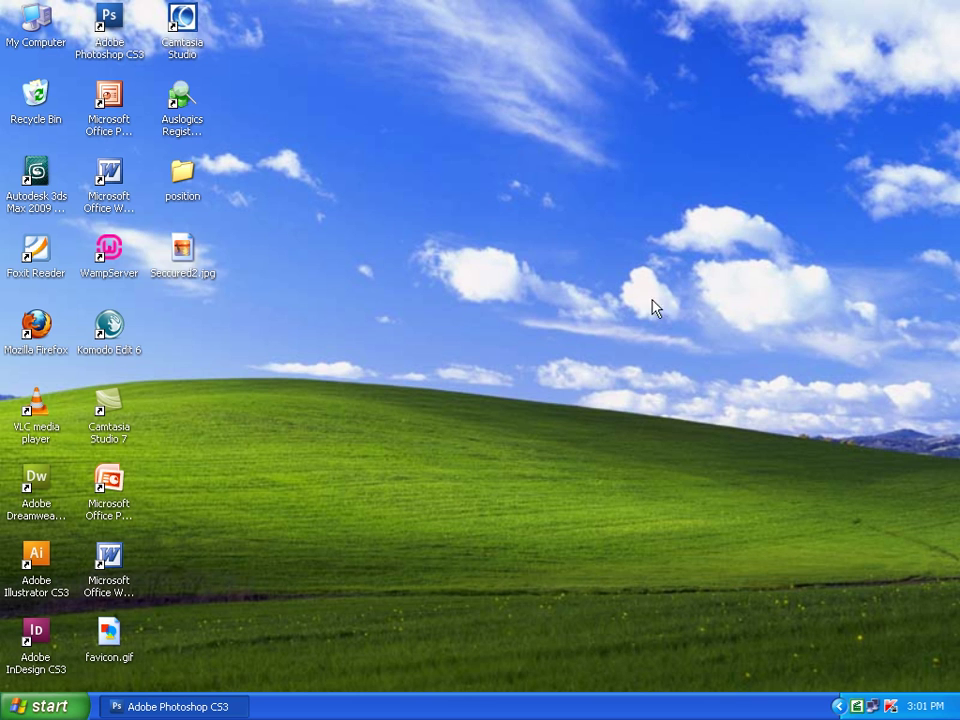
pyautogui.click(855, 708)
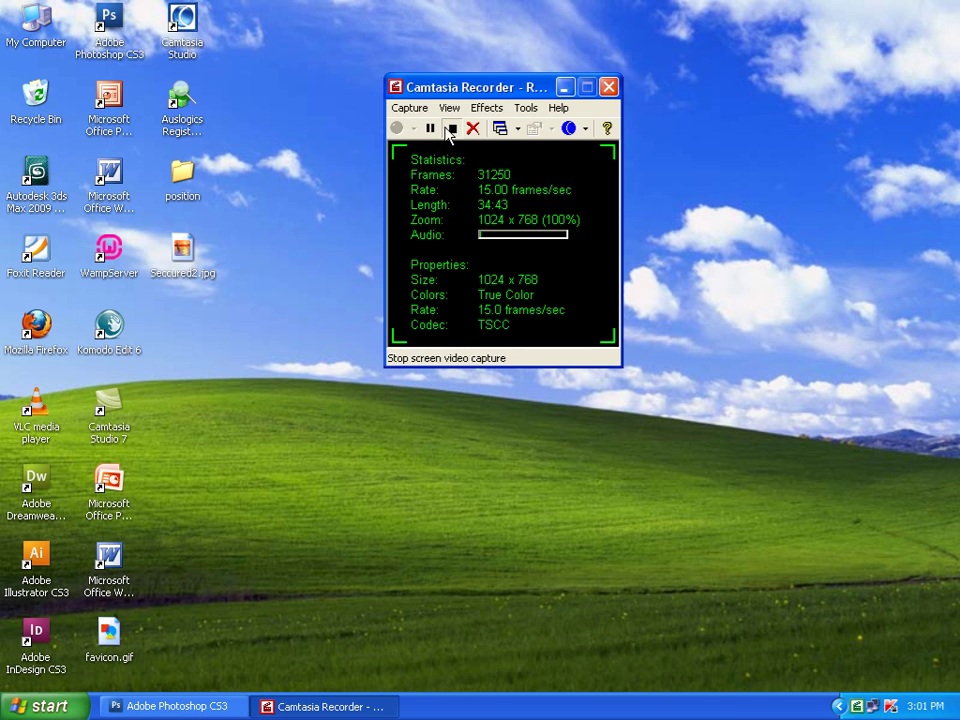